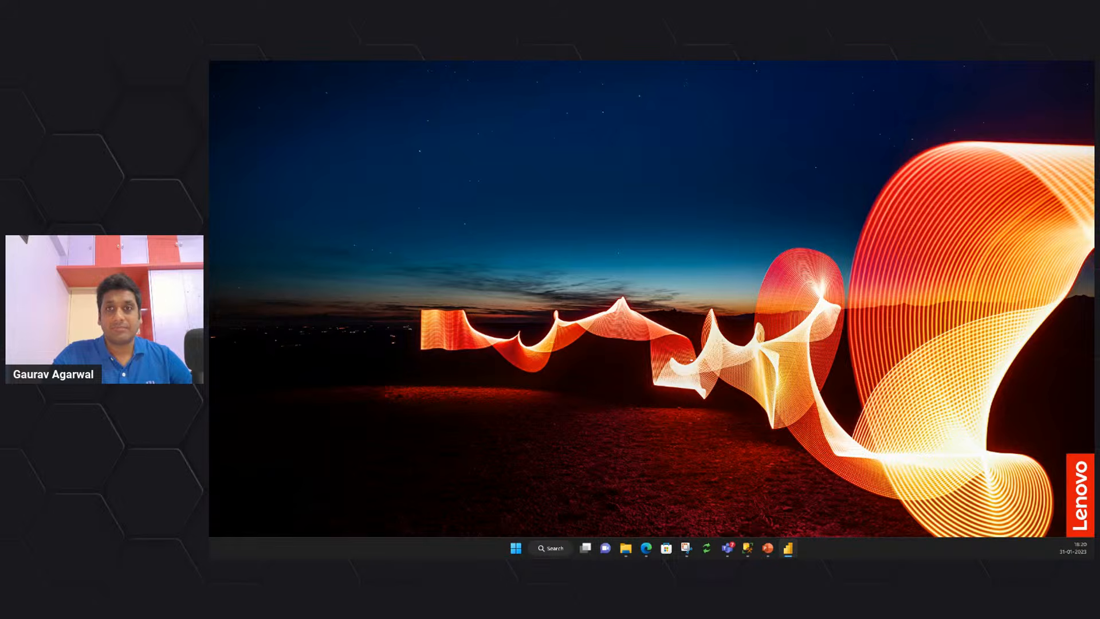
Bring the untitled Power BI Desktop window onto the shared display and maximize it.
left_click_drag(211, 107, 824, 95)
double_click(824, 95)
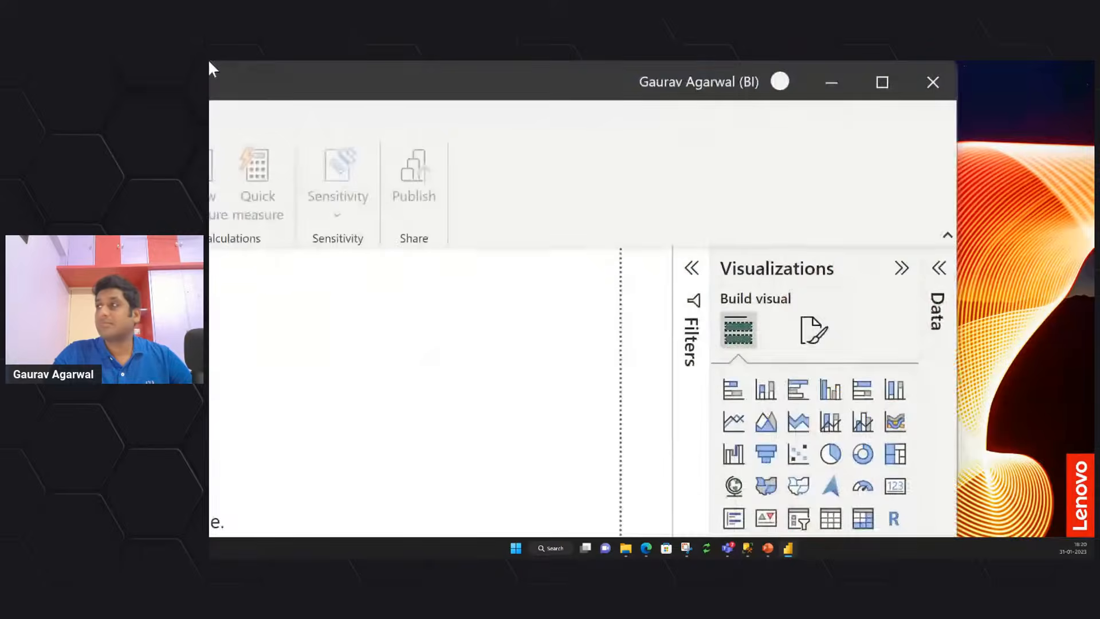
left_click_drag(208, 60, 619, 71)
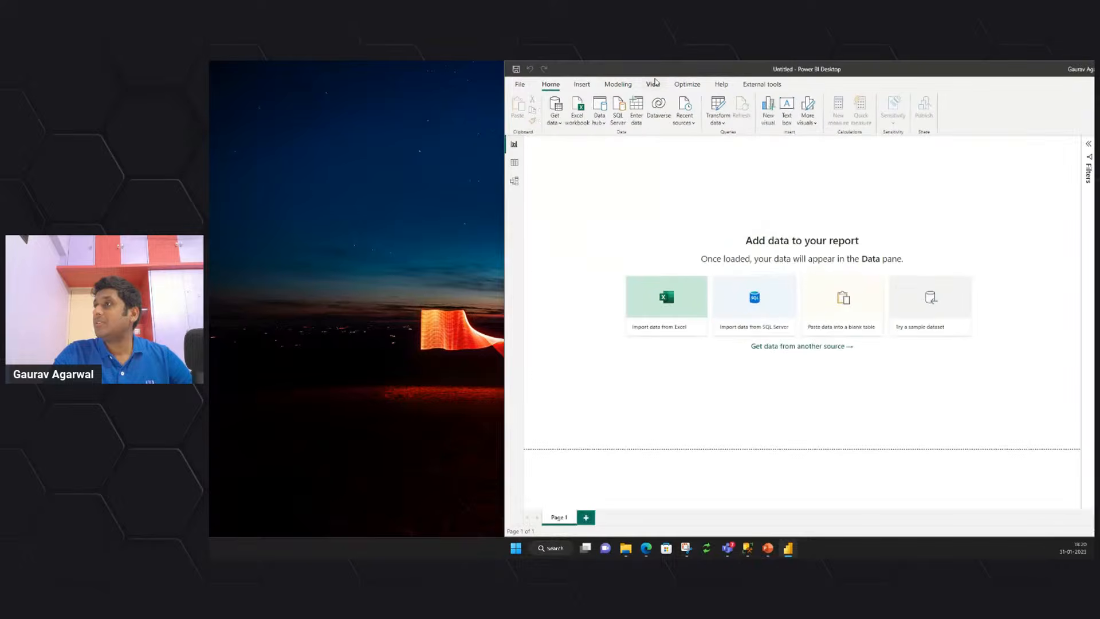
double_click(1009, 73)
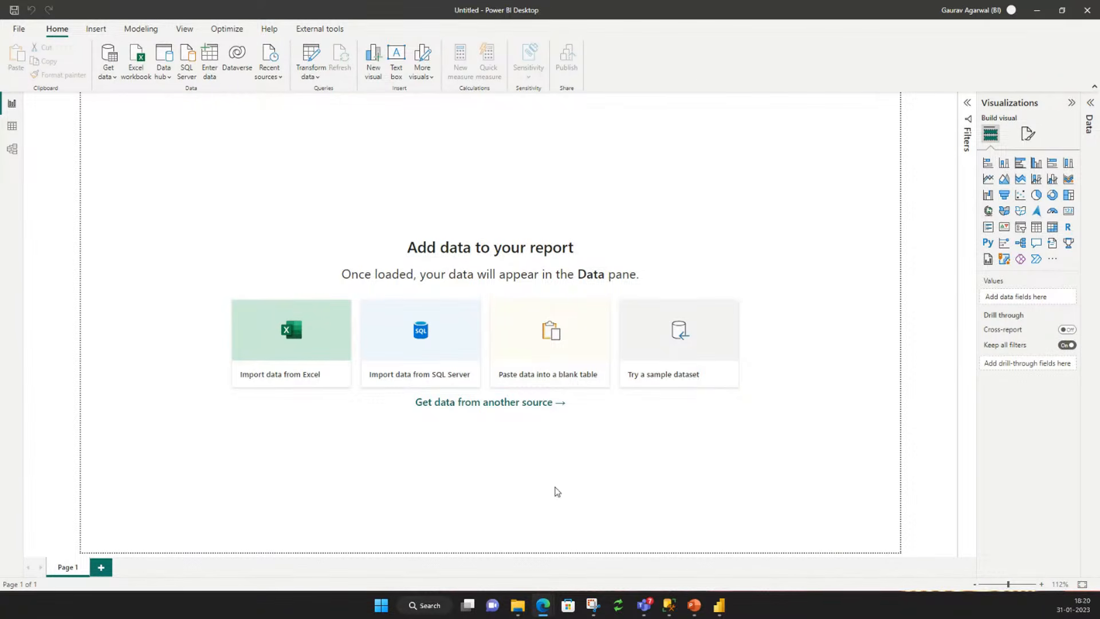
Switch to the Power BI service in the browser, view the PBI Community Event workspace's download options, and return to Power BI Desktop.
mouse_move(543, 605)
left_click(401, 562)
left_click(91, 3)
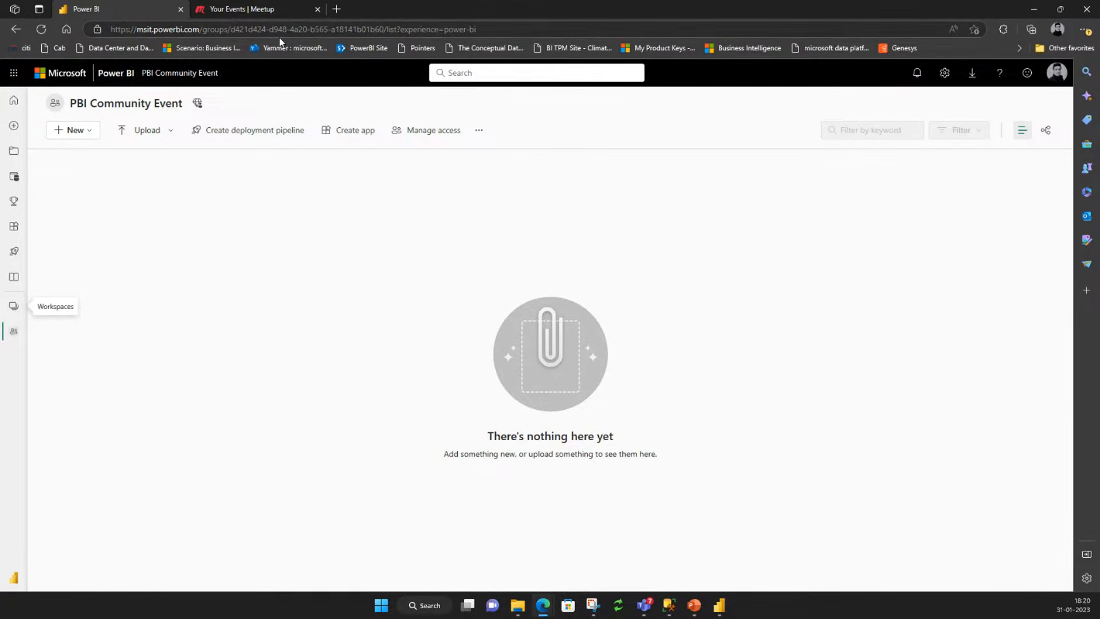
left_click(973, 74)
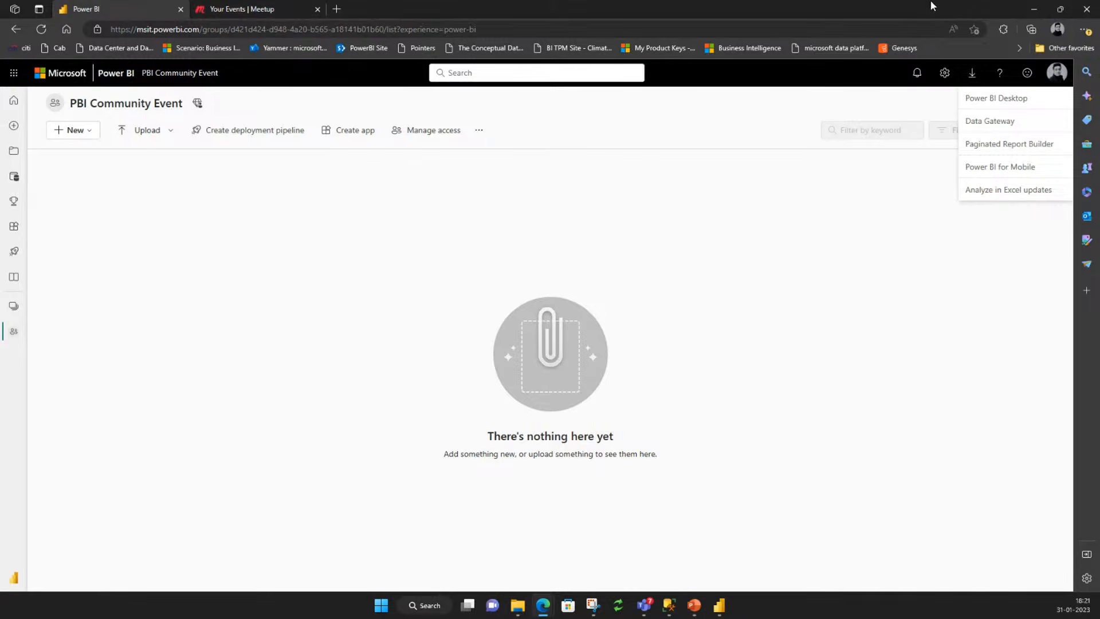
left_click(1034, 8)
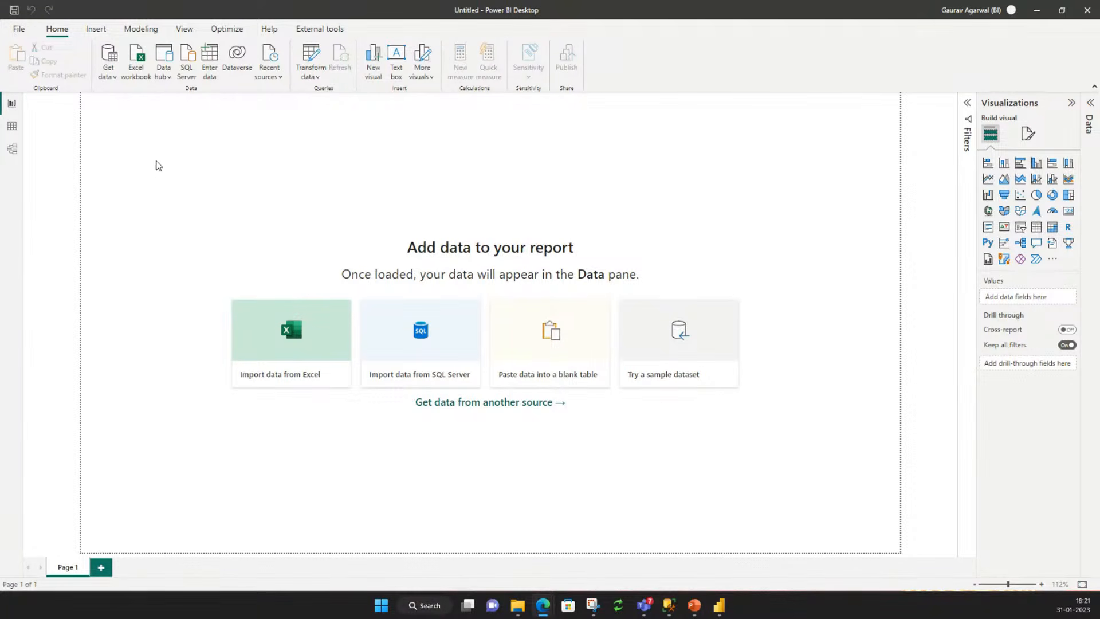
Look through the Data and Model views, then return to the Report view with the Data pane expanded.
left_click(12, 127)
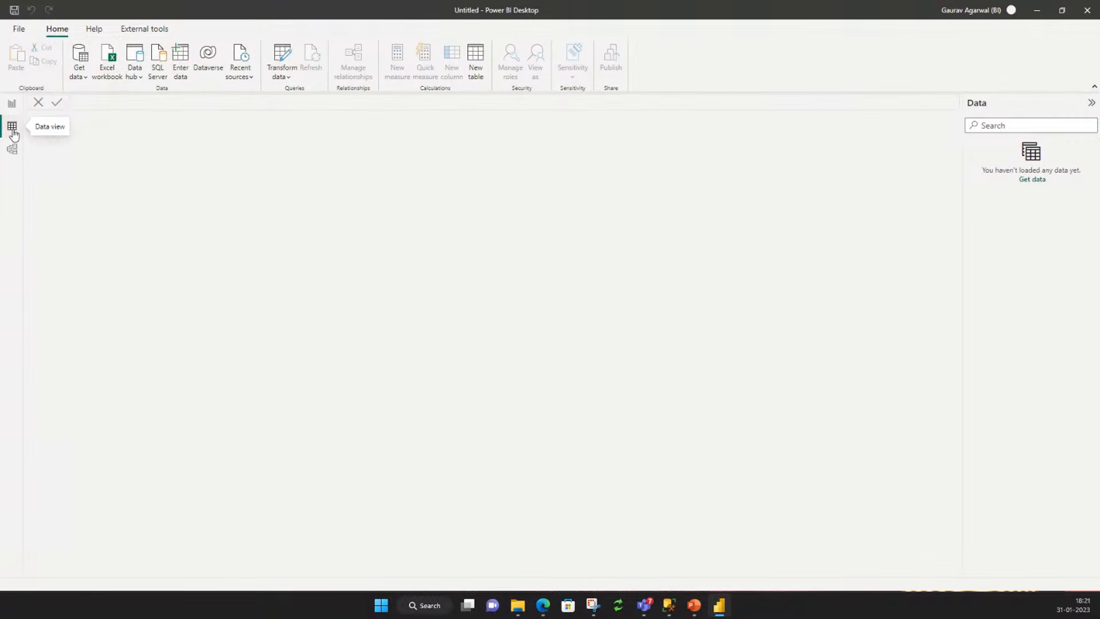
left_click(13, 150)
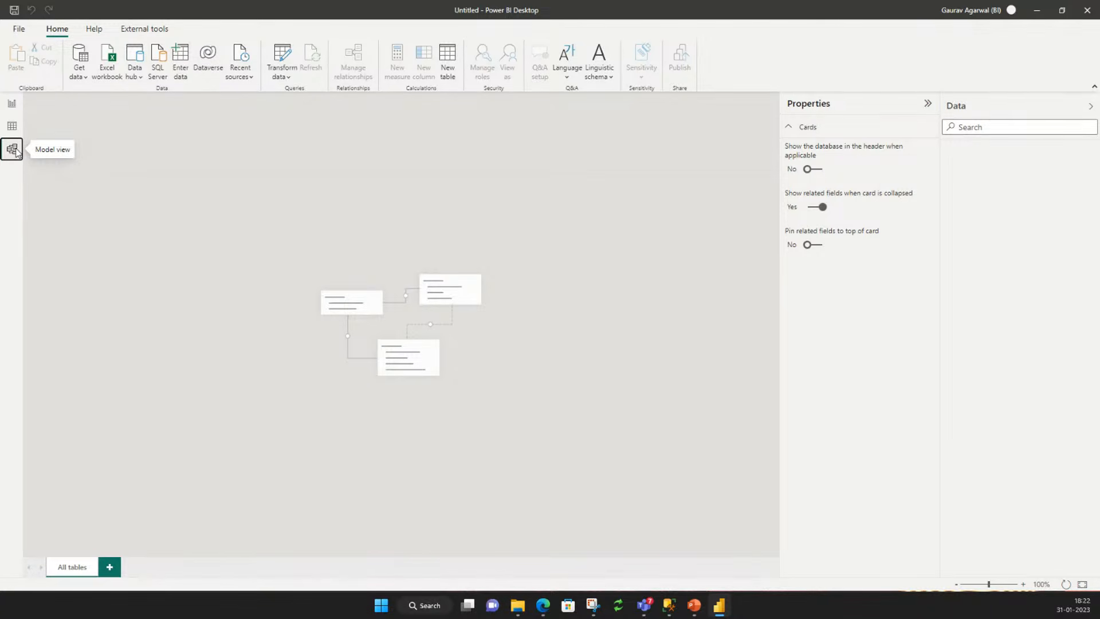
left_click(12, 104)
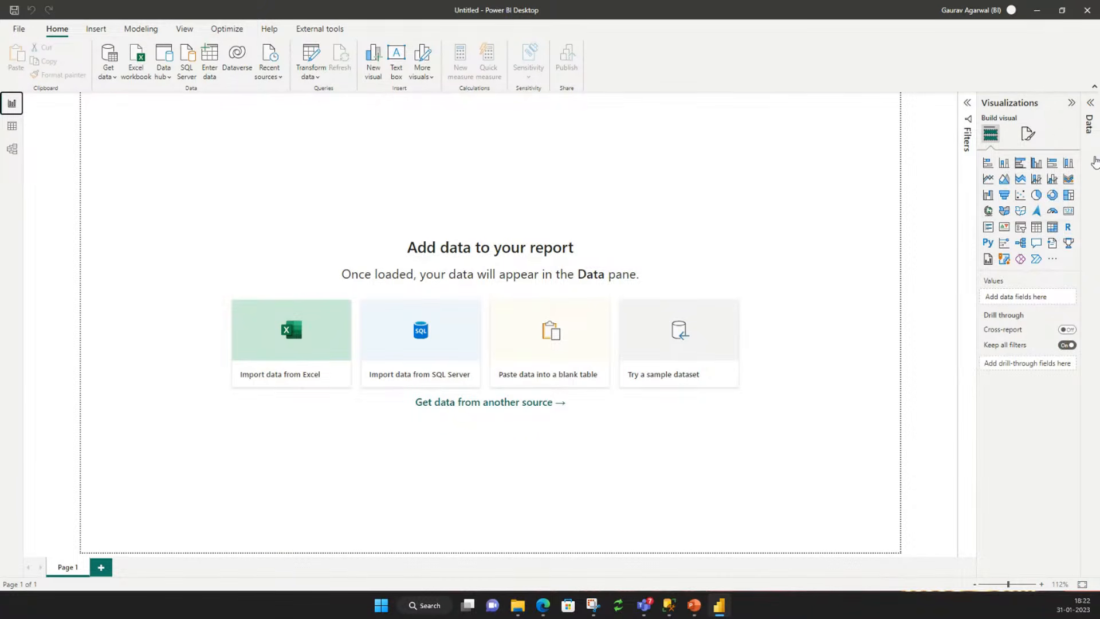
left_click(1090, 105)
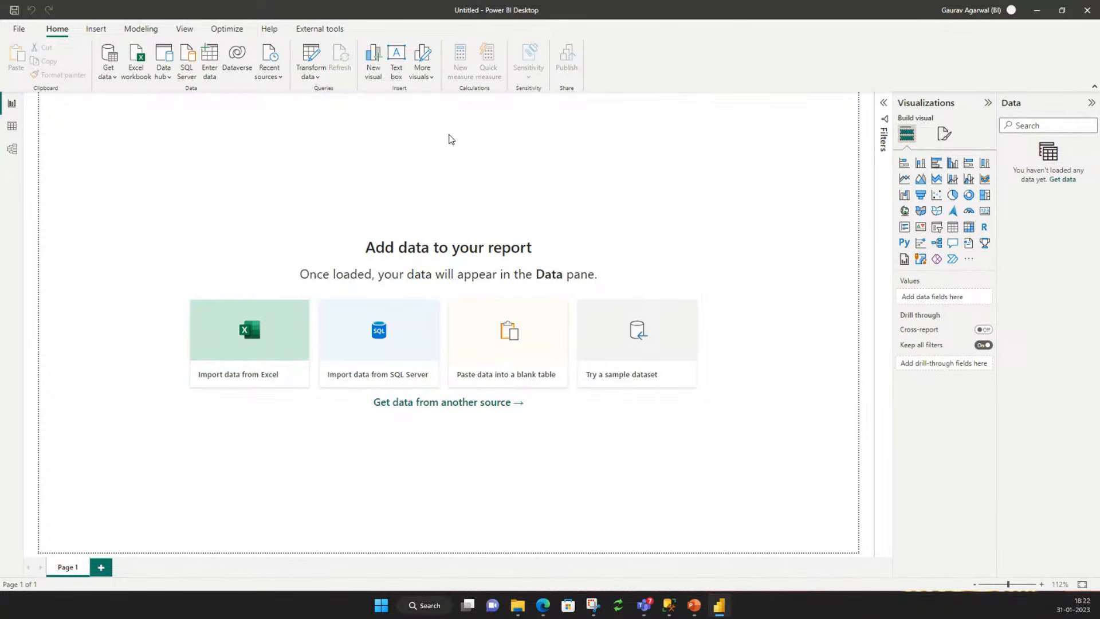
Open Power Query Editor through Transform data, examine its ribbon on the shared display, and return to the report.
left_click(314, 58)
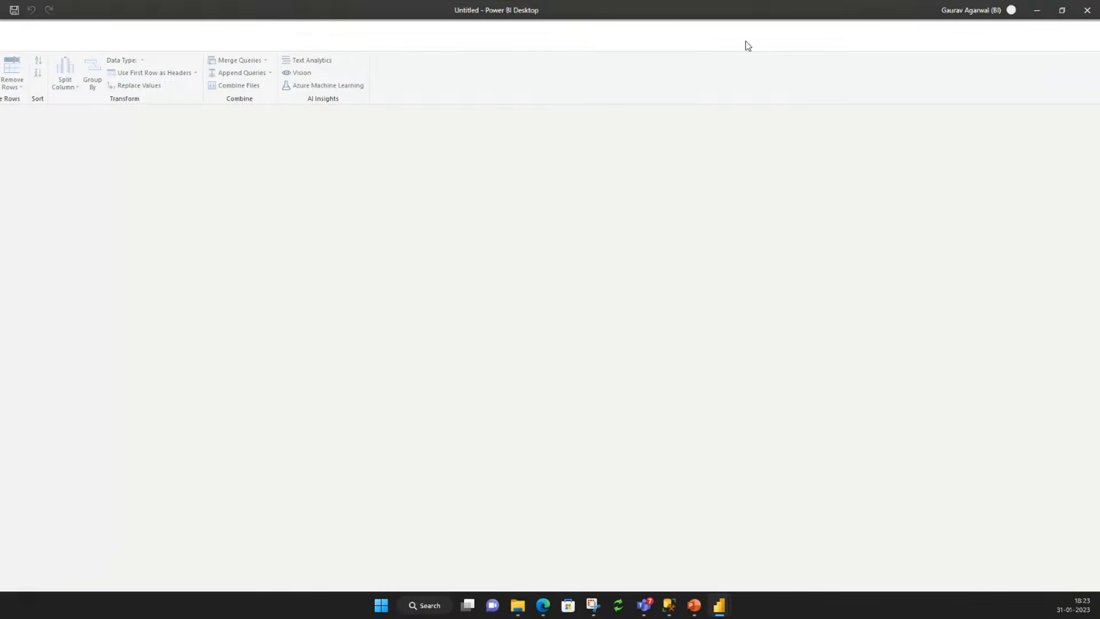
left_click(1061, 14)
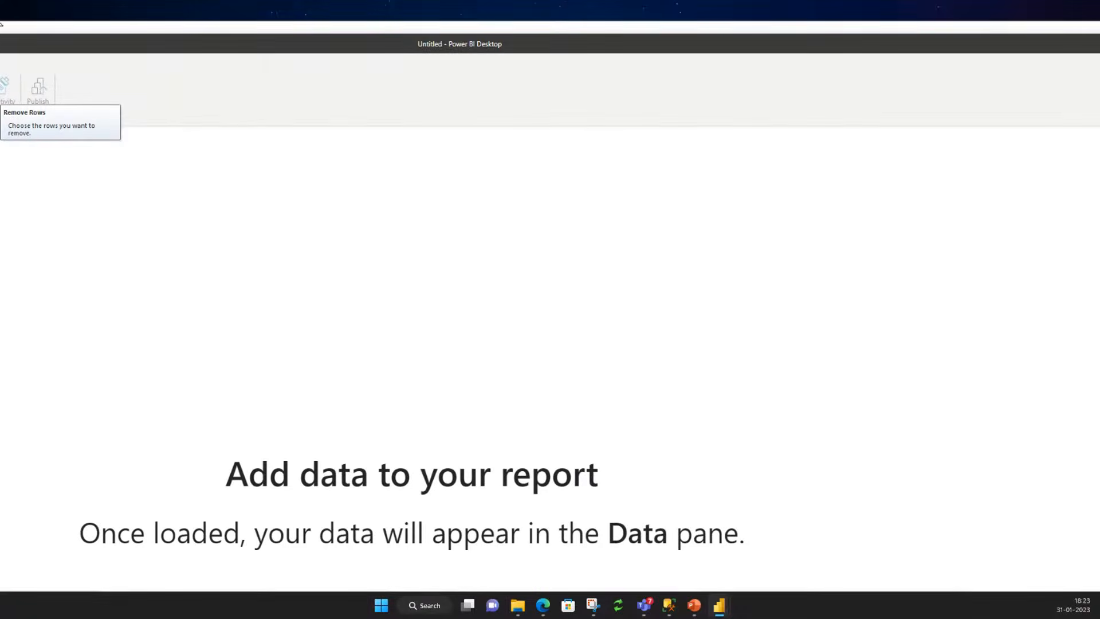
double_click(449, 45)
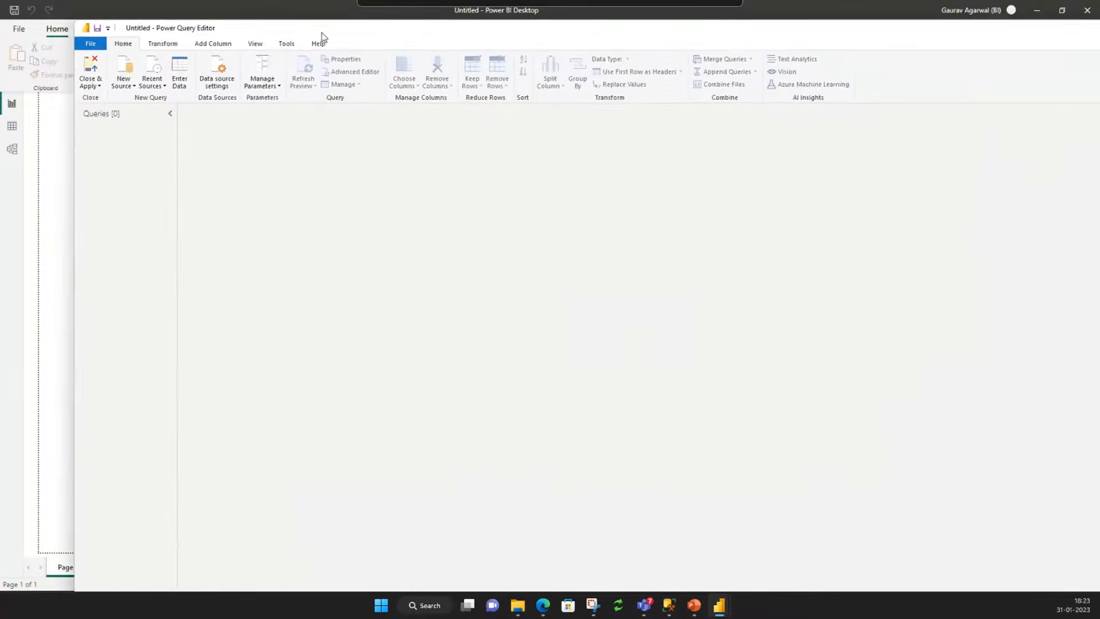
left_click_drag(263, 33, 249, 166)
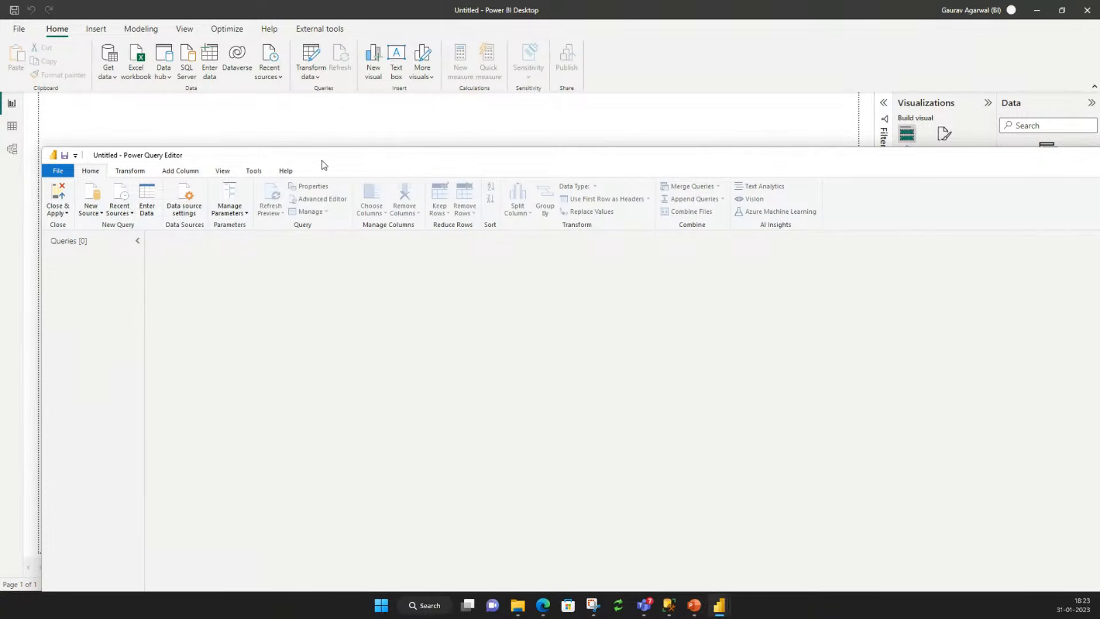
left_click_drag(346, 159, 318, 46)
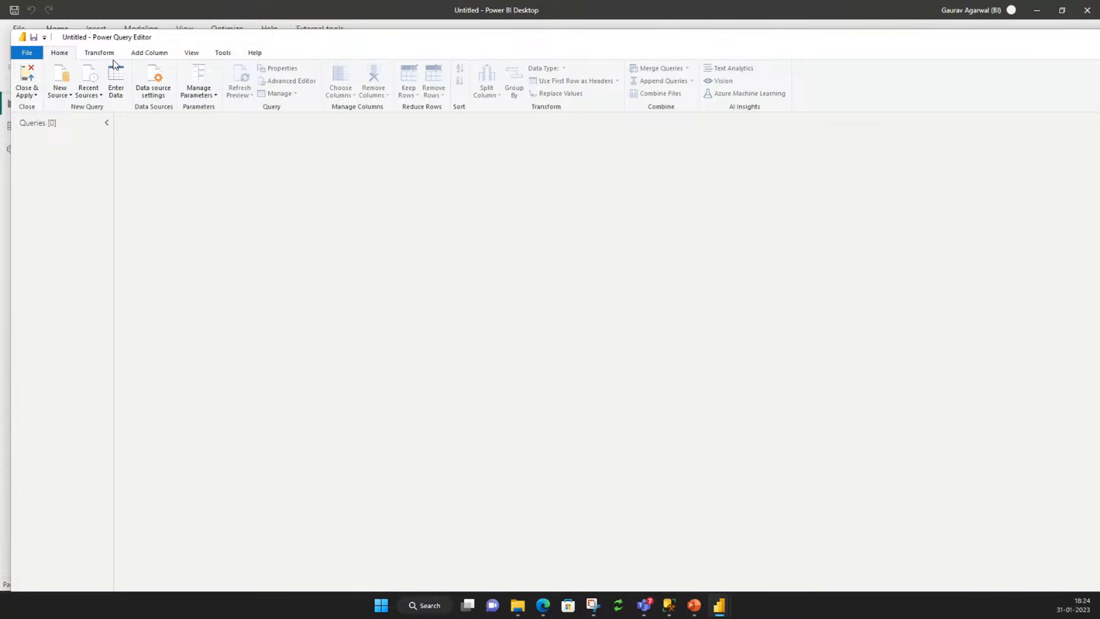
left_click_drag(1016, 43, 846, 24)
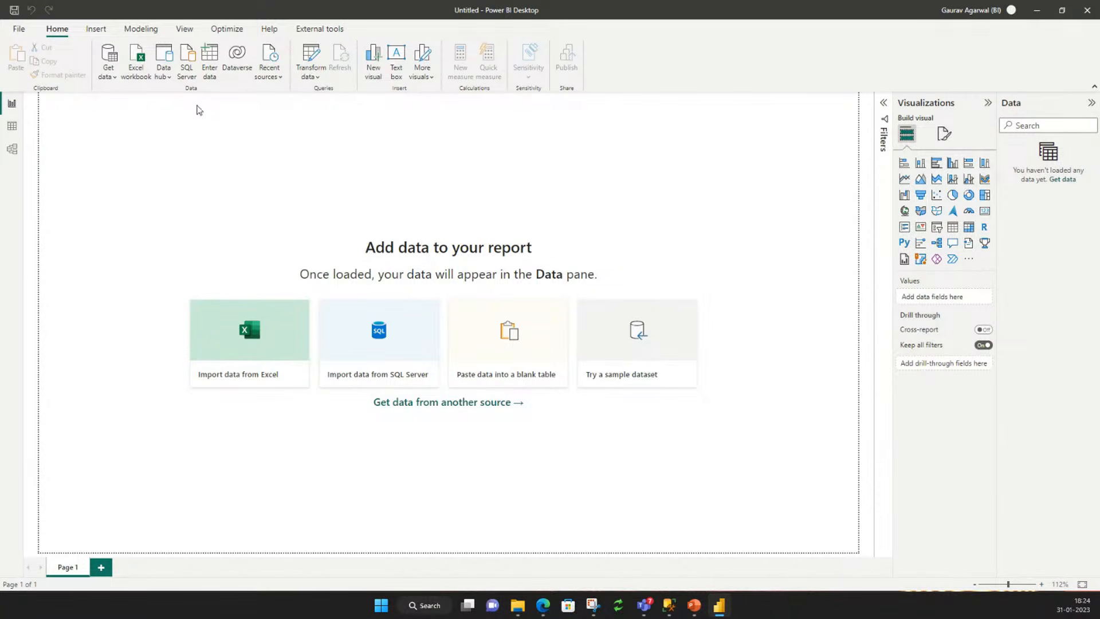
Open the full list of Get Data connectors and examine the File and Database categories.
left_click(109, 77)
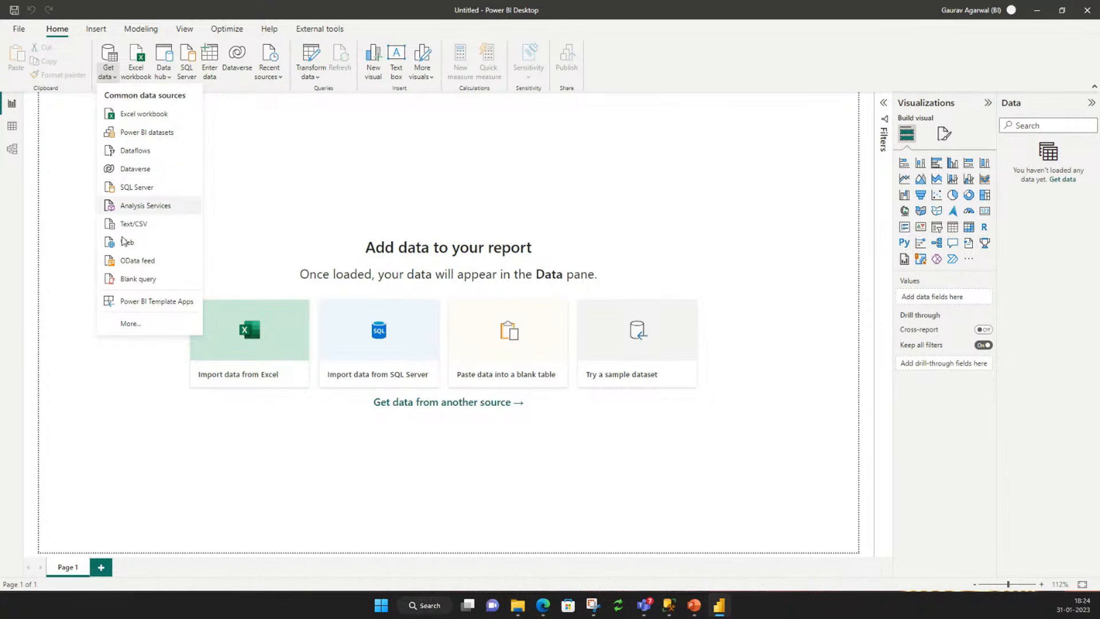
left_click(118, 329)
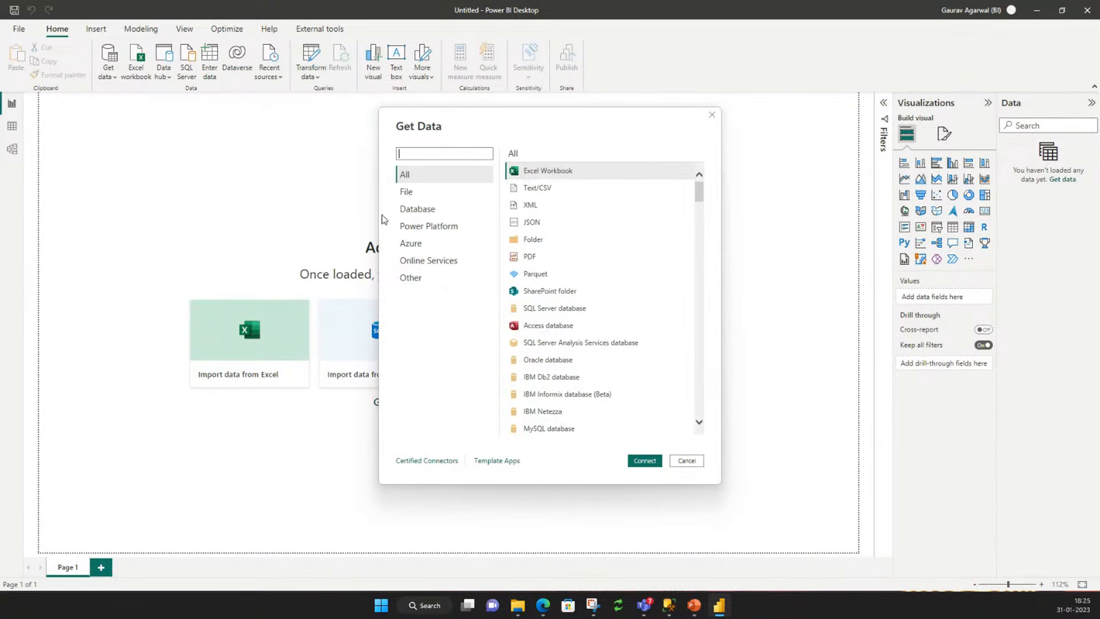
left_click(420, 192)
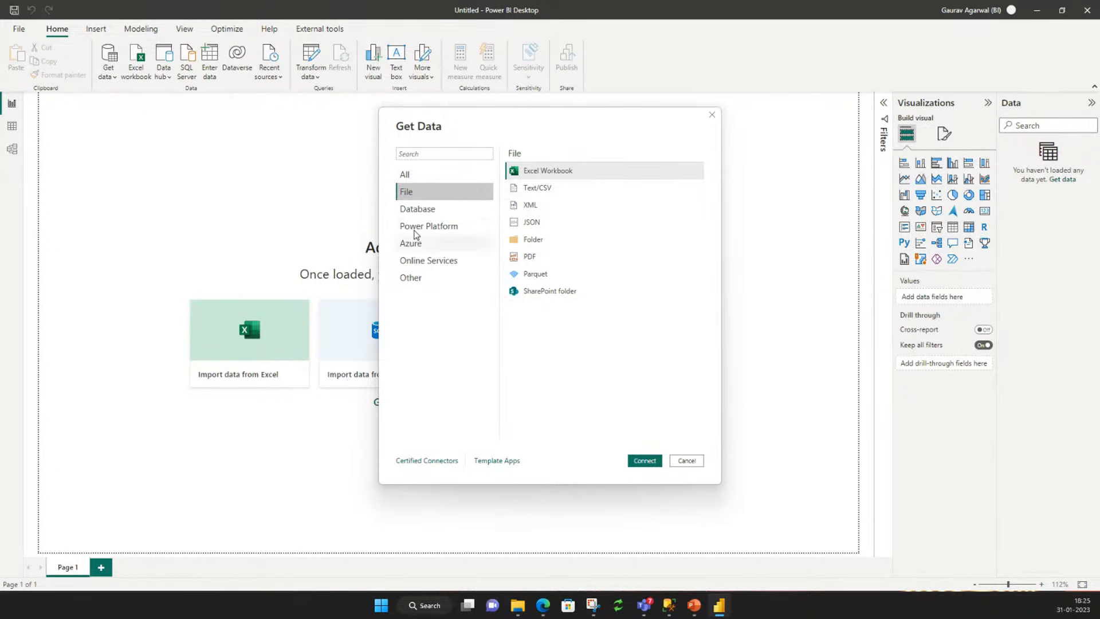
left_click(437, 208)
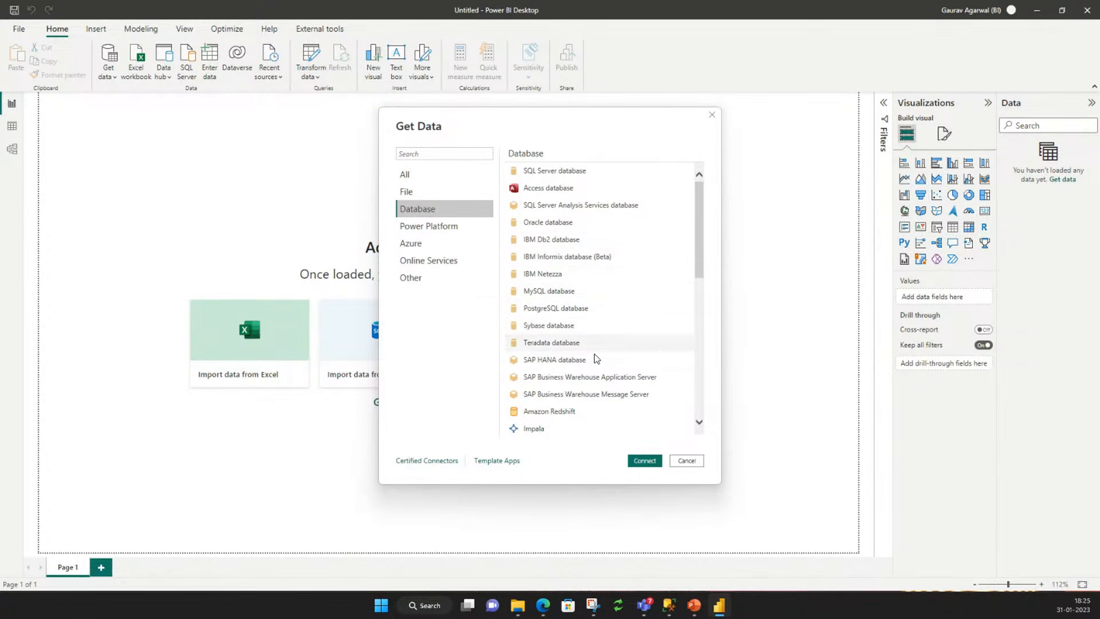
scroll(595, 360, "down", 1)
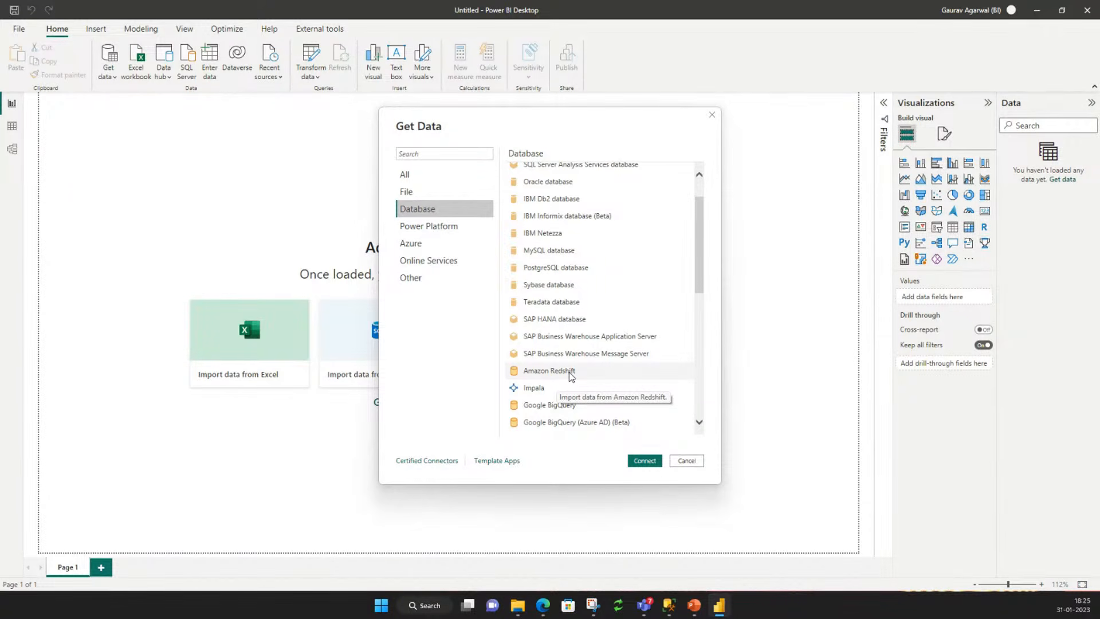
scroll(571, 376, "down", 1)
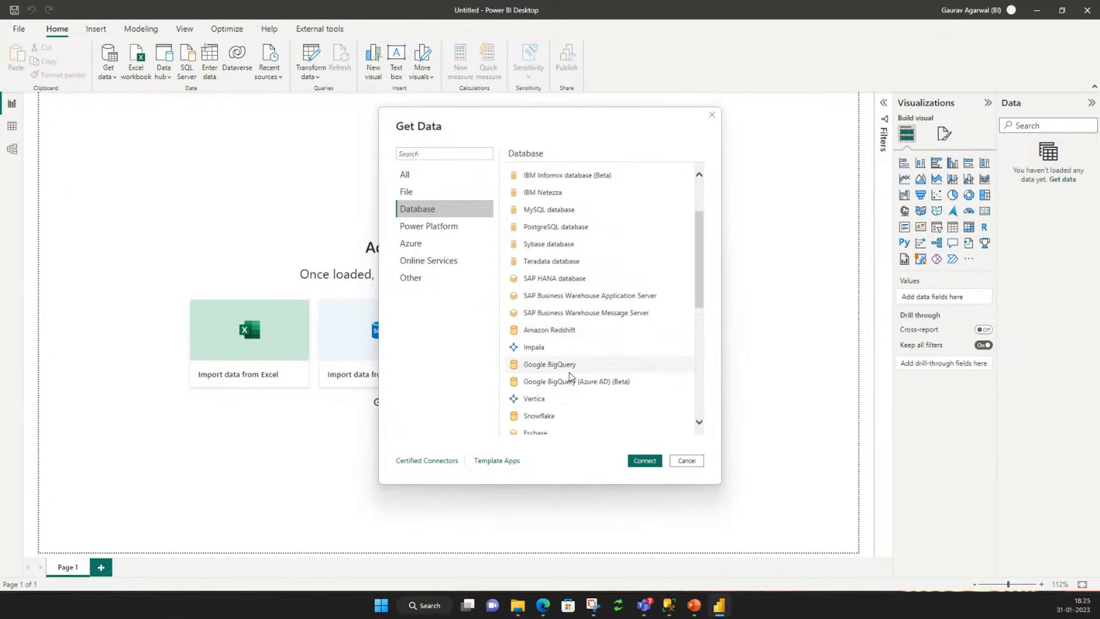
scroll(570, 375, "up", 2)
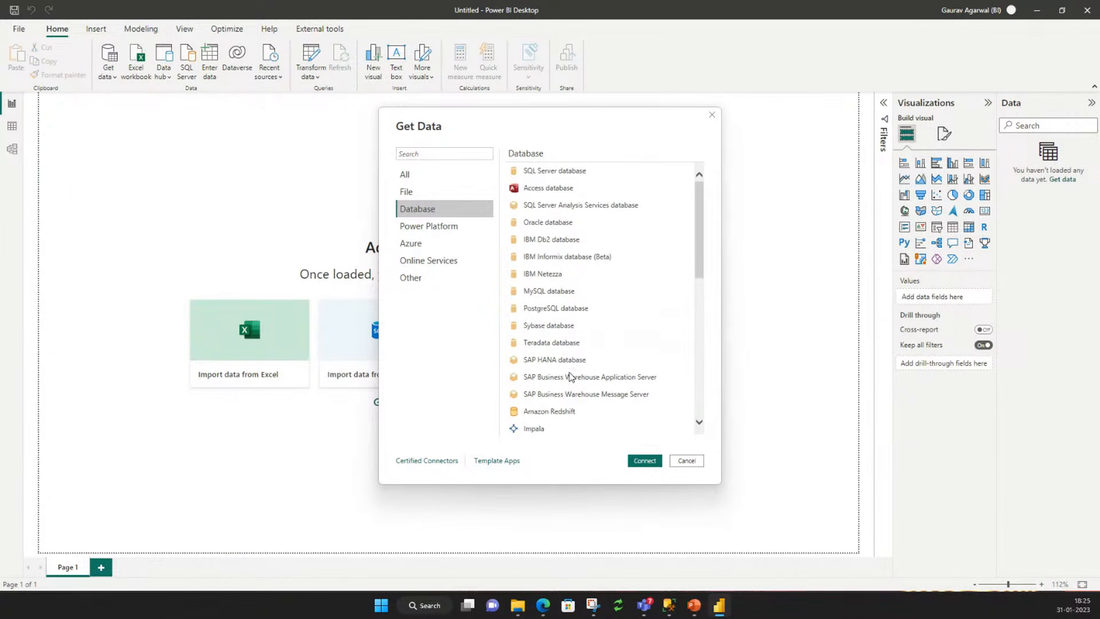
Examine the Power Platform, Azure, Online Services and Other connector categories in Get Data.
left_click(425, 229)
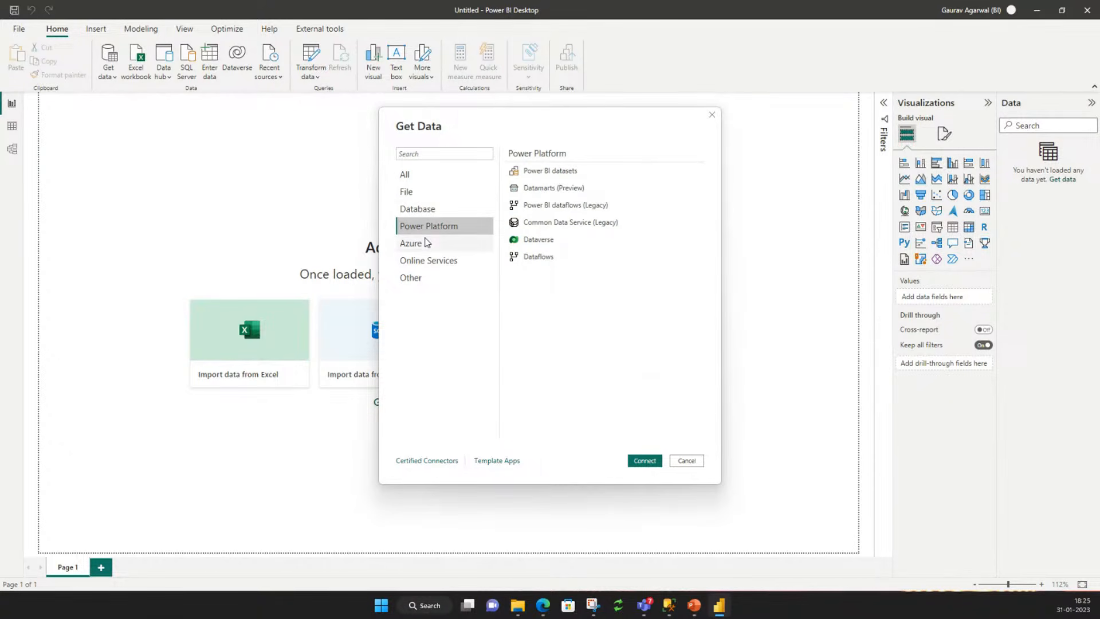
left_click(428, 243)
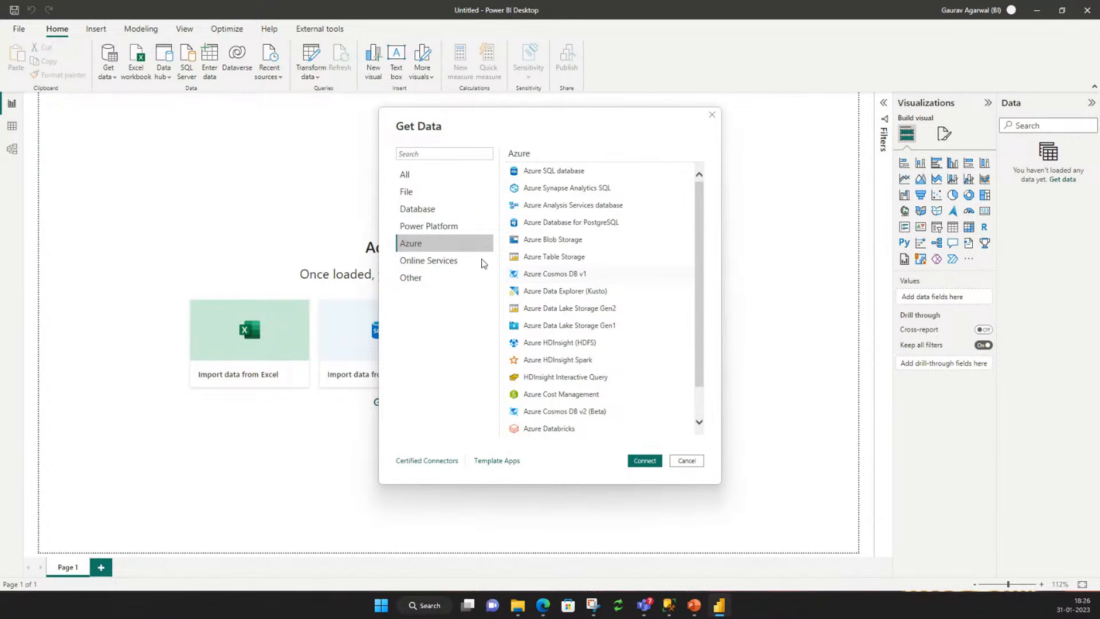
left_click(445, 265)
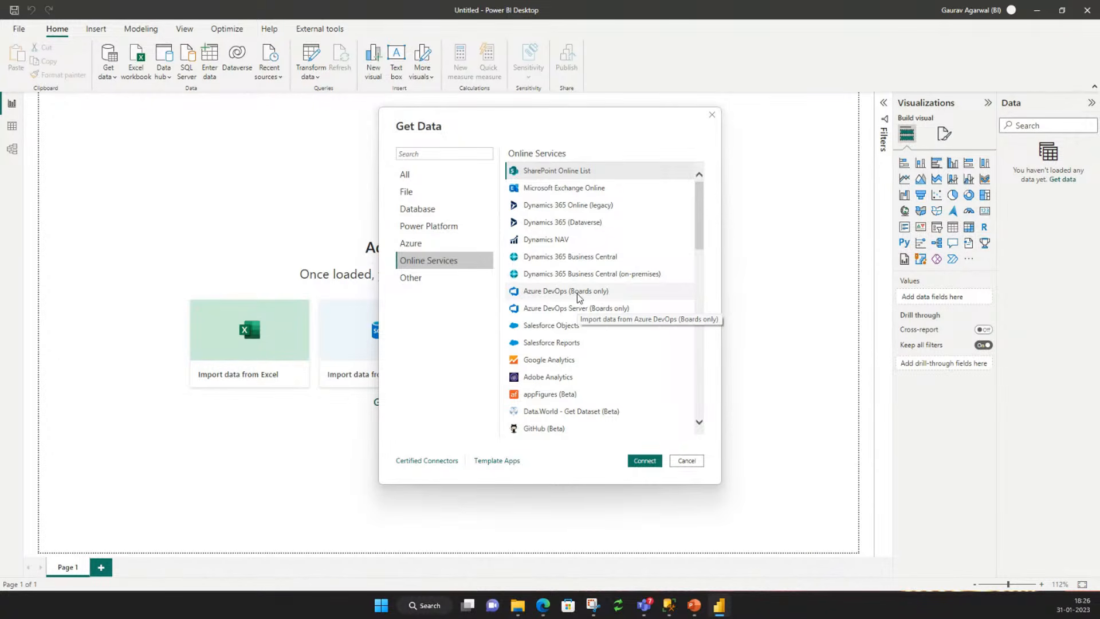
scroll(578, 295, "down", 5)
scroll(577, 293, "down", 8)
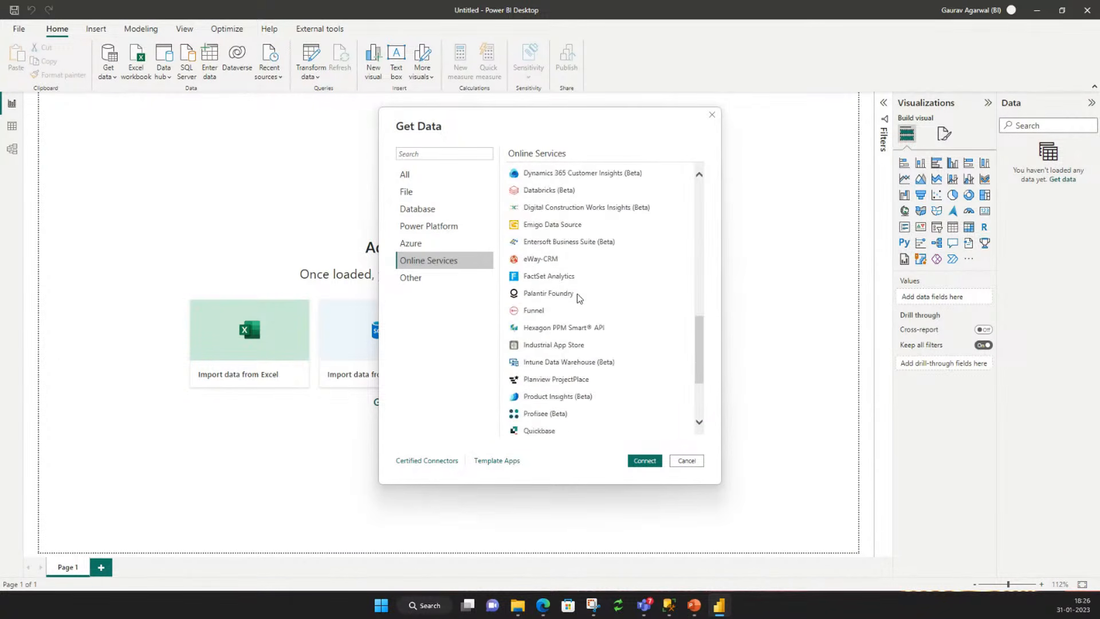
left_click(410, 282)
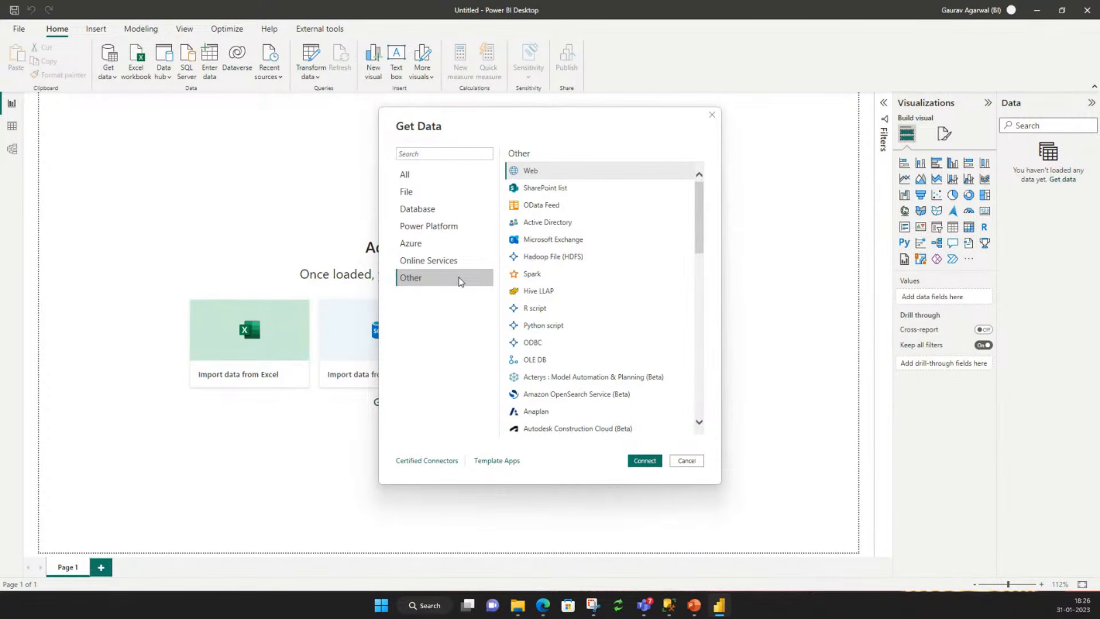
Start a connection with the SQL Server database connector and centre its connection dialog over the report canvas.
left_click(417, 217)
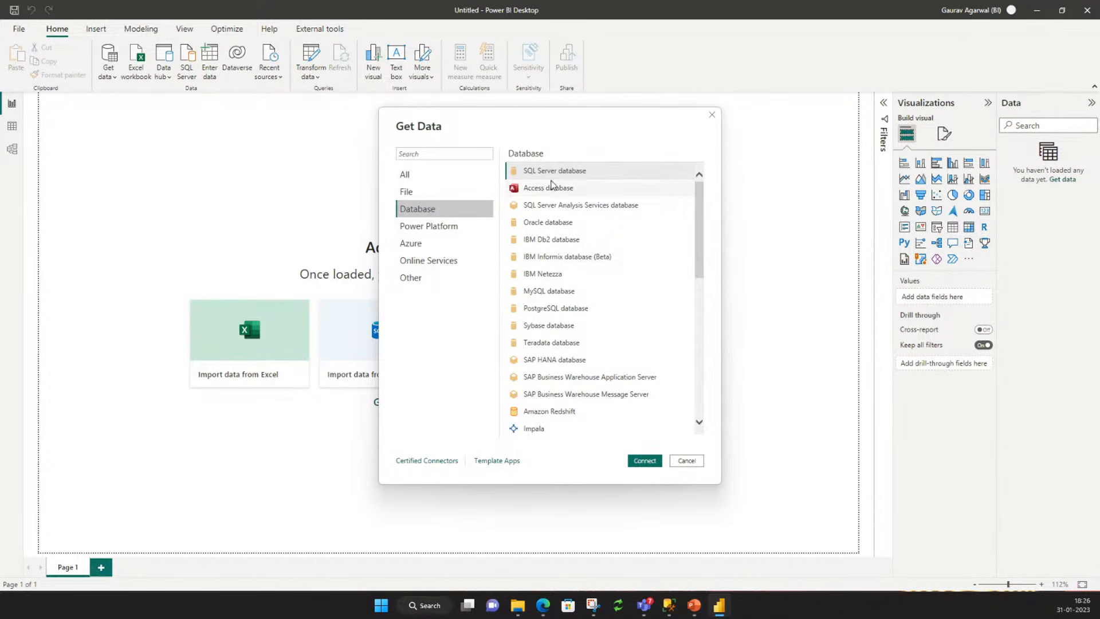
left_click(643, 462)
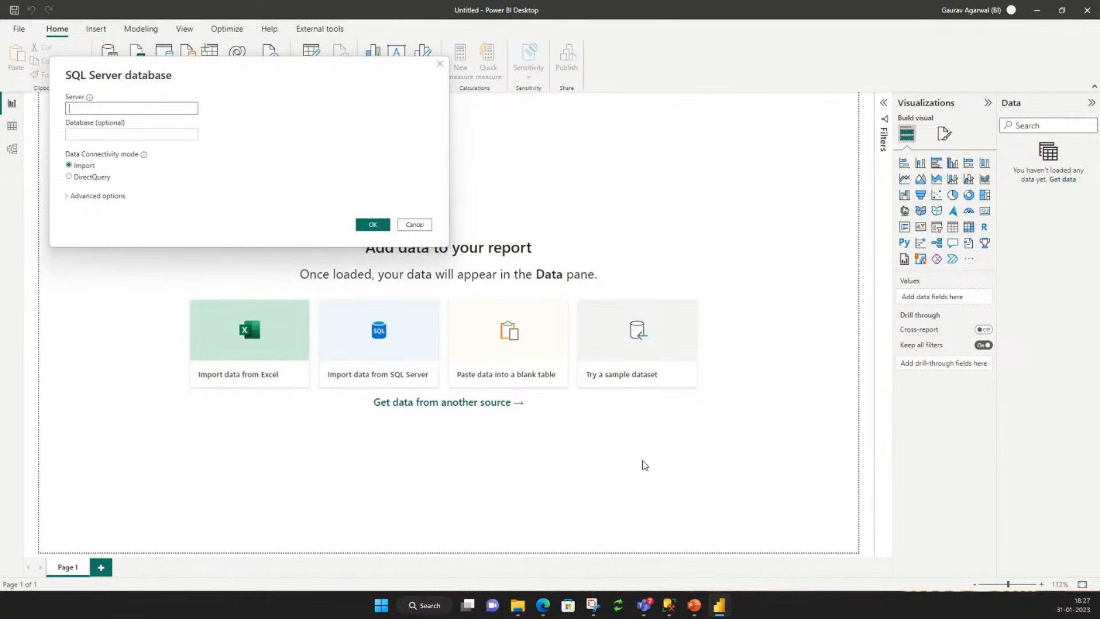
left_click_drag(266, 72, 492, 215)
Enter the SQL Server's name and specify AdventureWorksDW2014 as the database in the connection dialog.
left_click(323, 247)
left_click(330, 273)
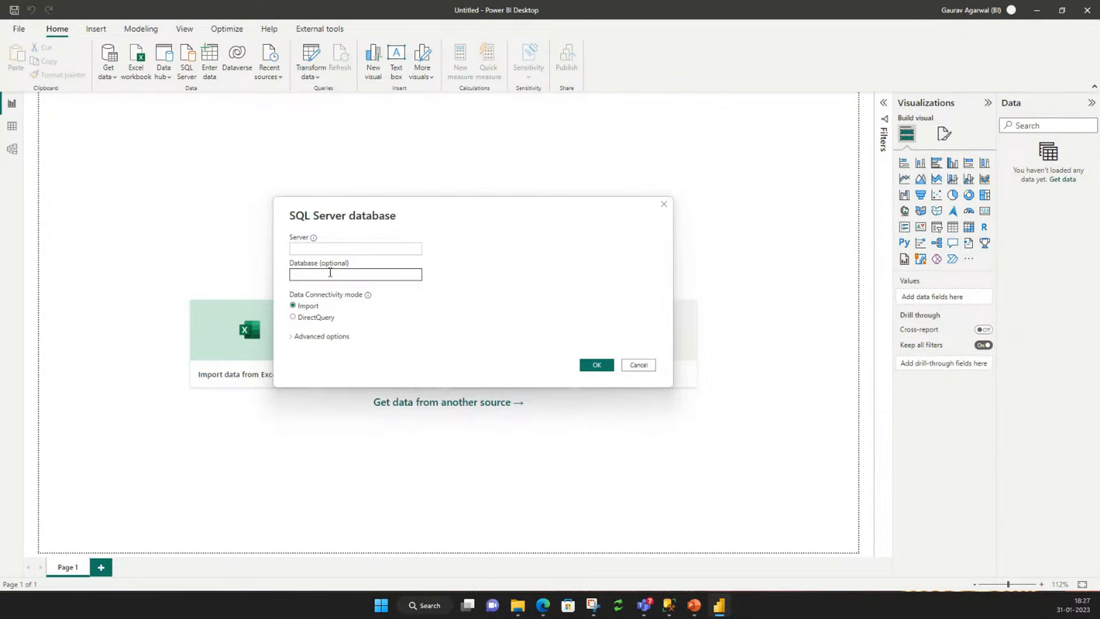
left_click(328, 247)
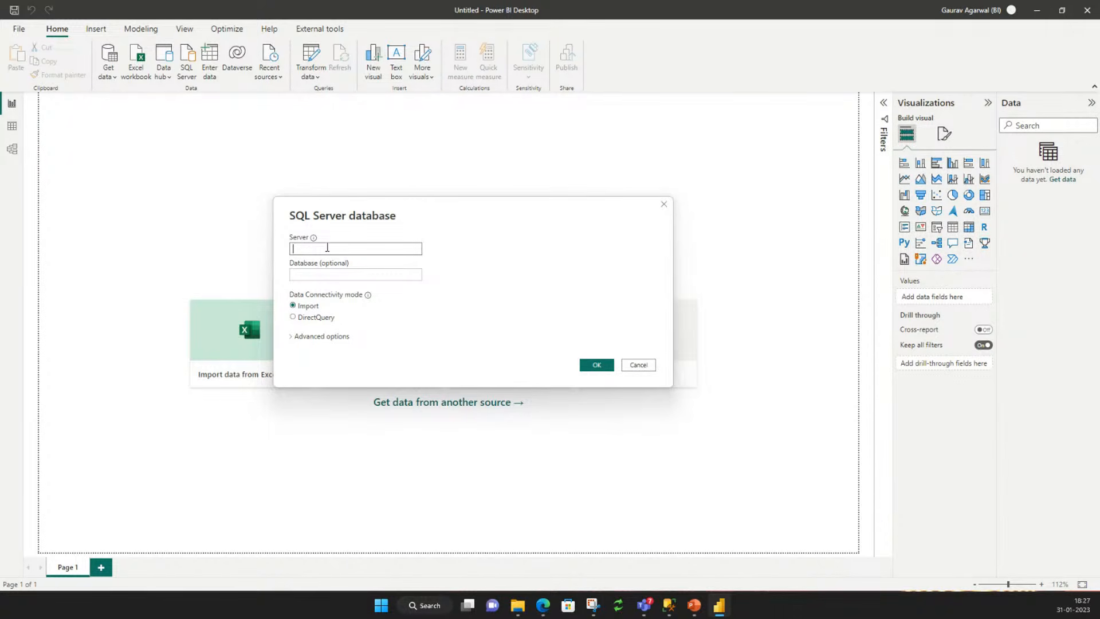
type("msgagarwal")
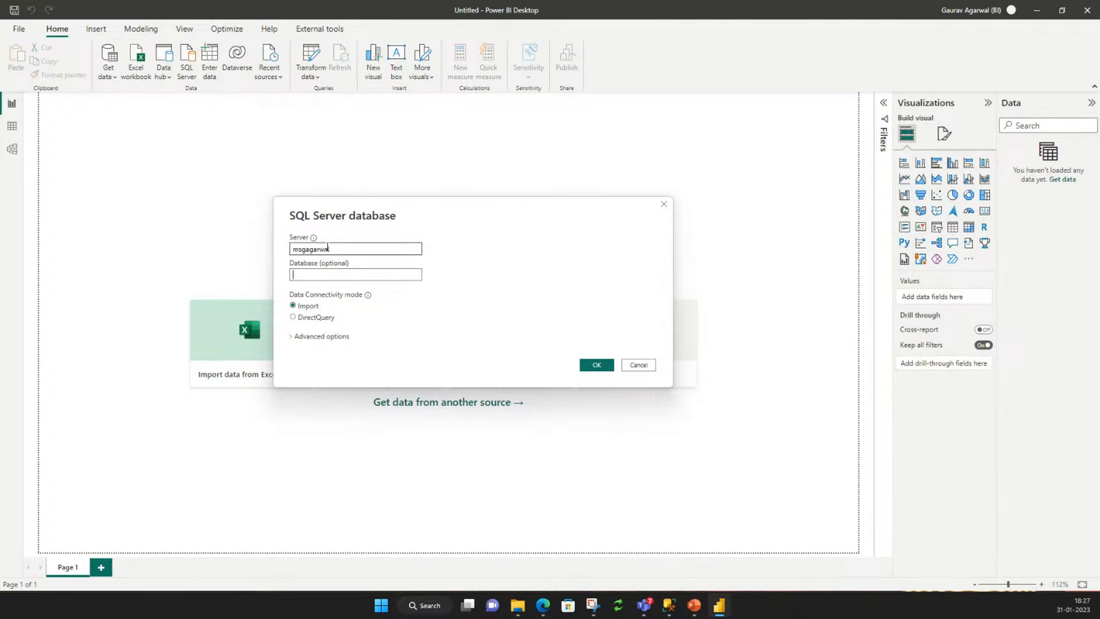
left_click(334, 276)
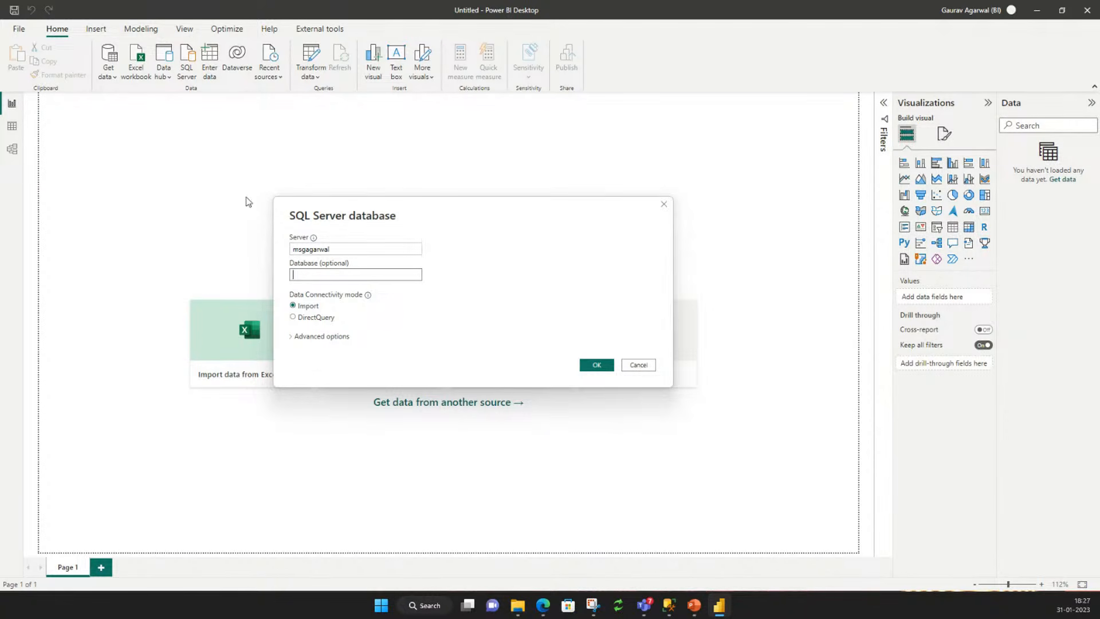
key("alt+Tab")
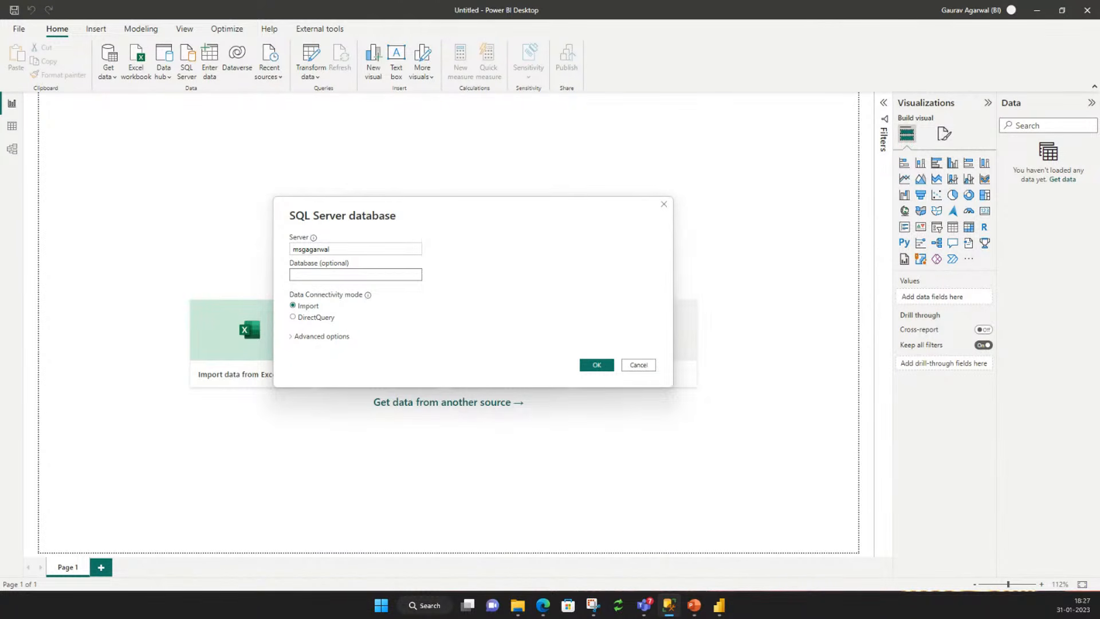
left_click(319, 274)
type("AdventureWorksDW2014")
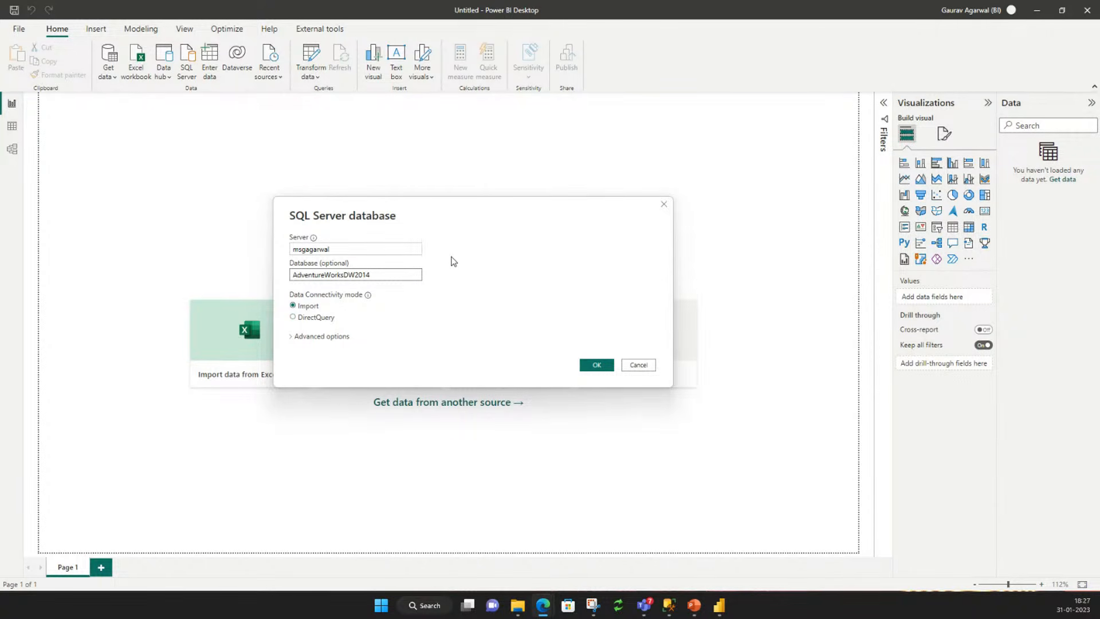
left_click(682, 192)
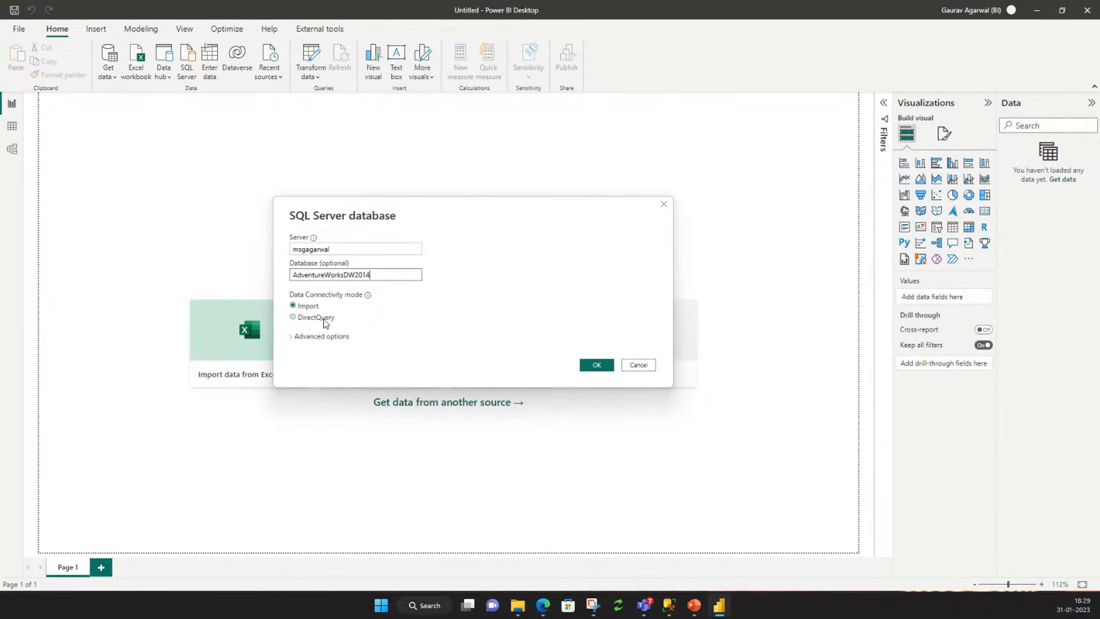
Switch the data connectivity mode to DirectQuery, and set it back to Import.
left_click(293, 318)
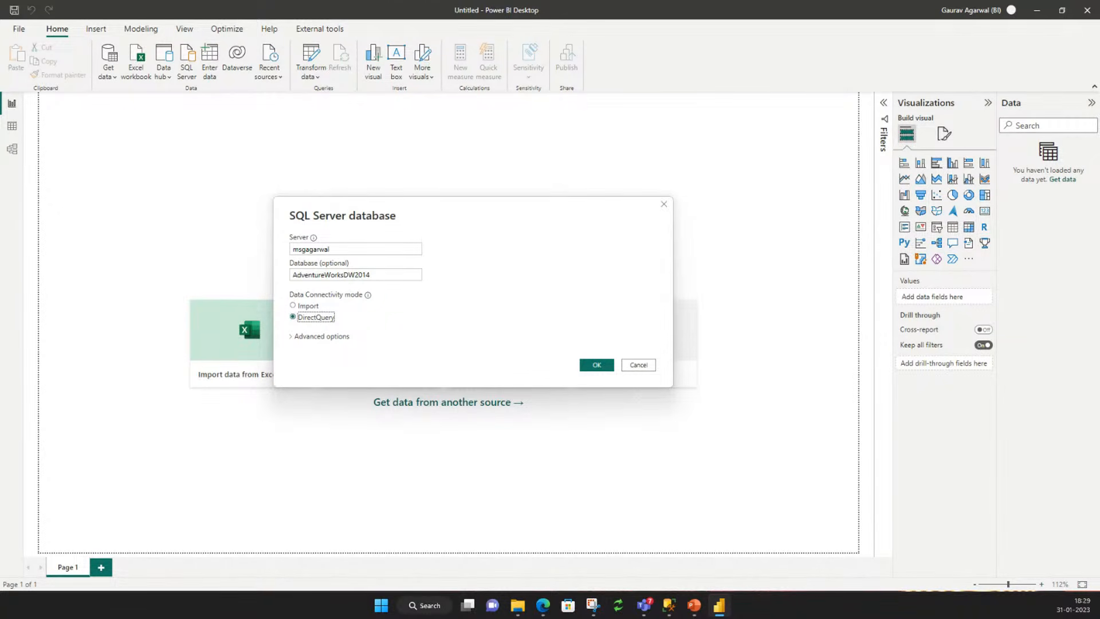
key("super+s")
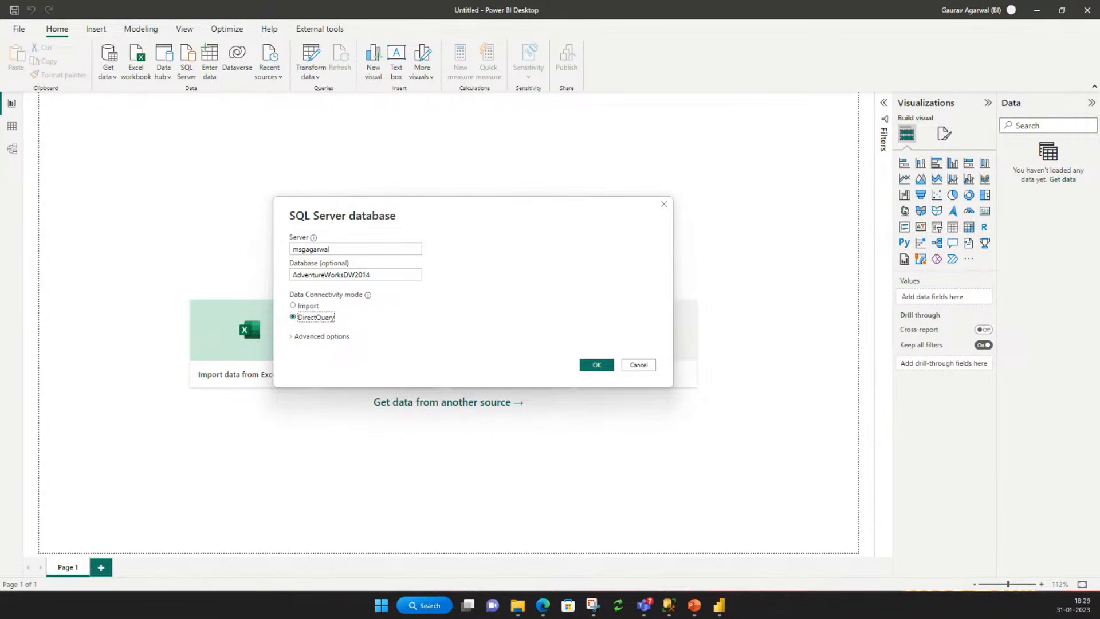
key("Return")
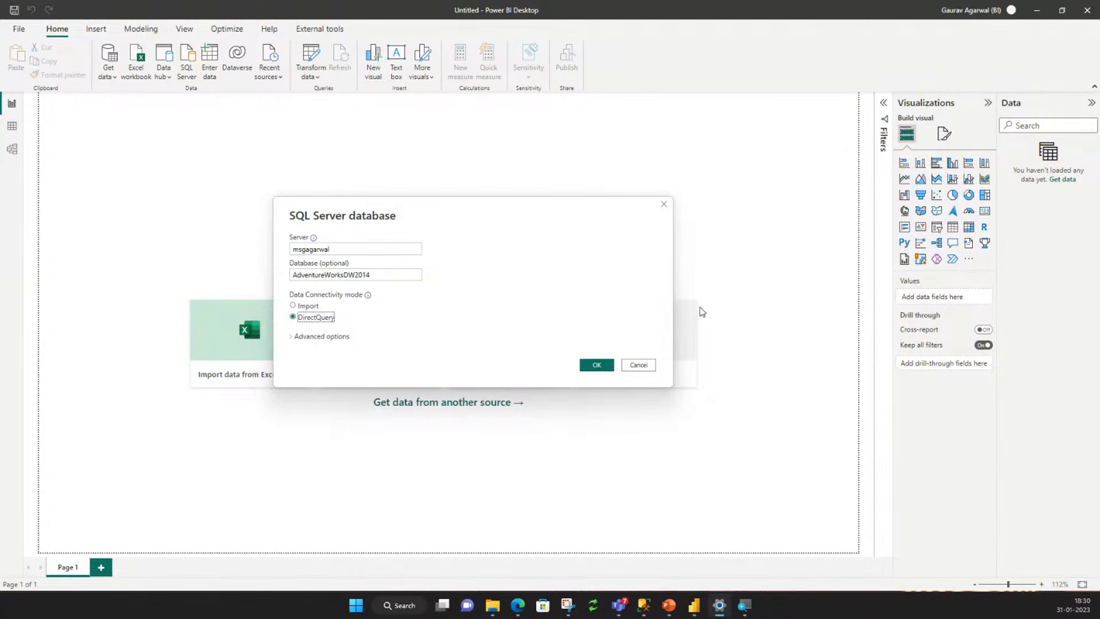
left_click(308, 306)
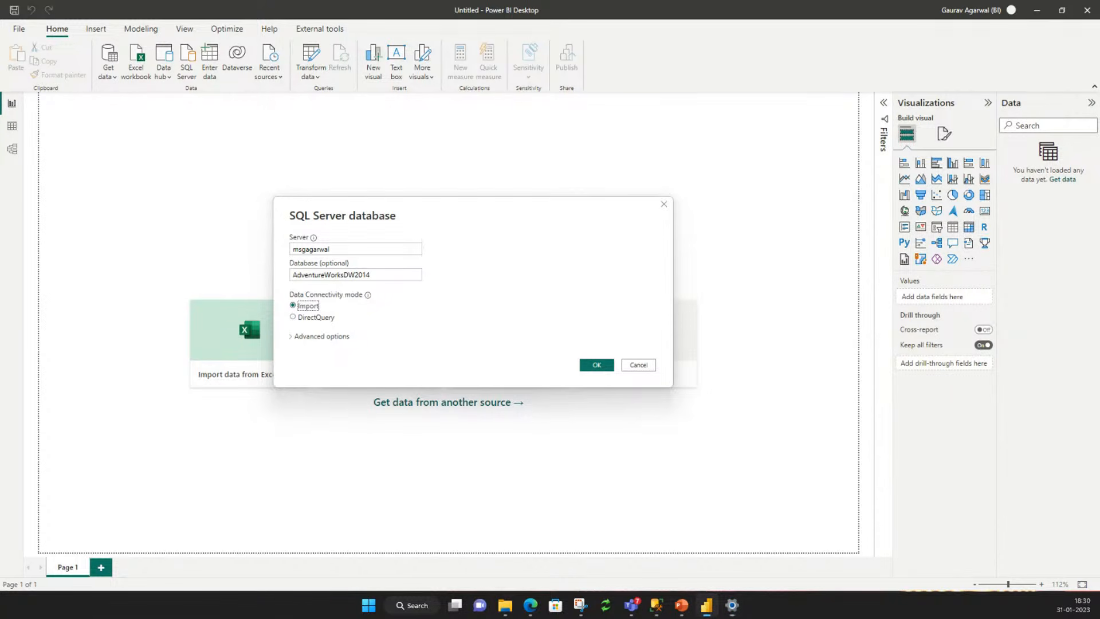
Expand the advanced connection options, leave the SQL statement blank and connect to the database.
left_click(588, 372)
left_click(318, 338)
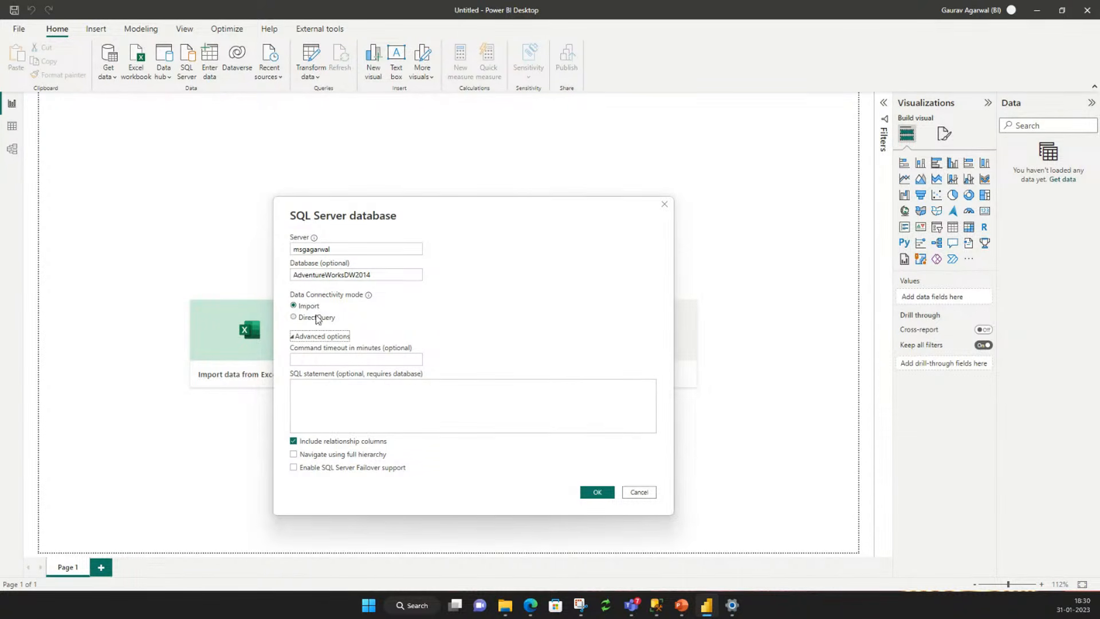
left_click(319, 398)
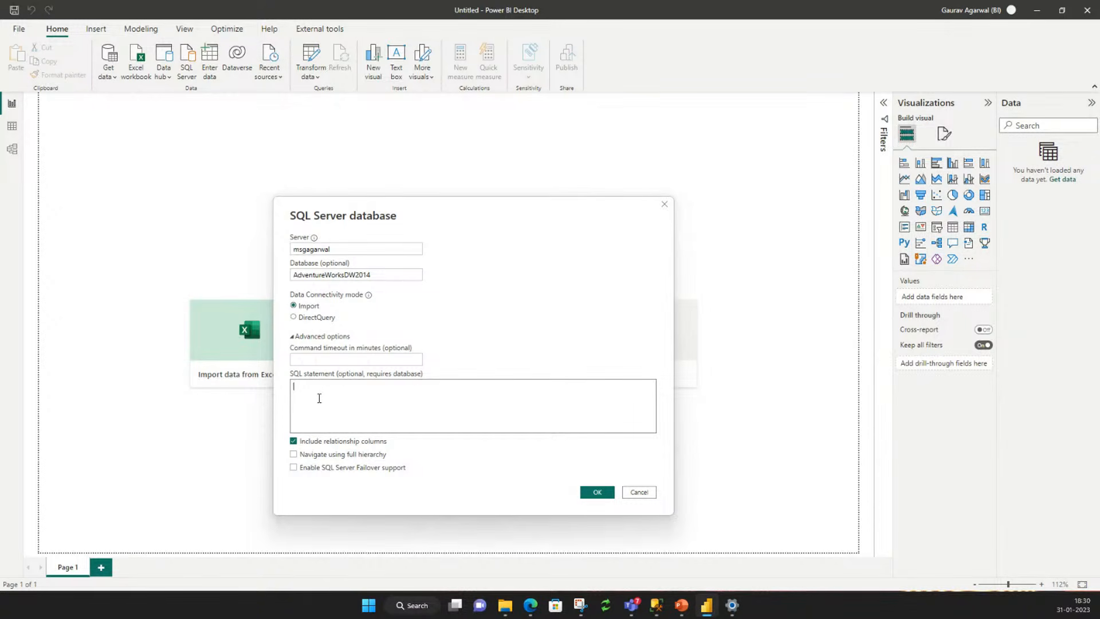
left_click(599, 494)
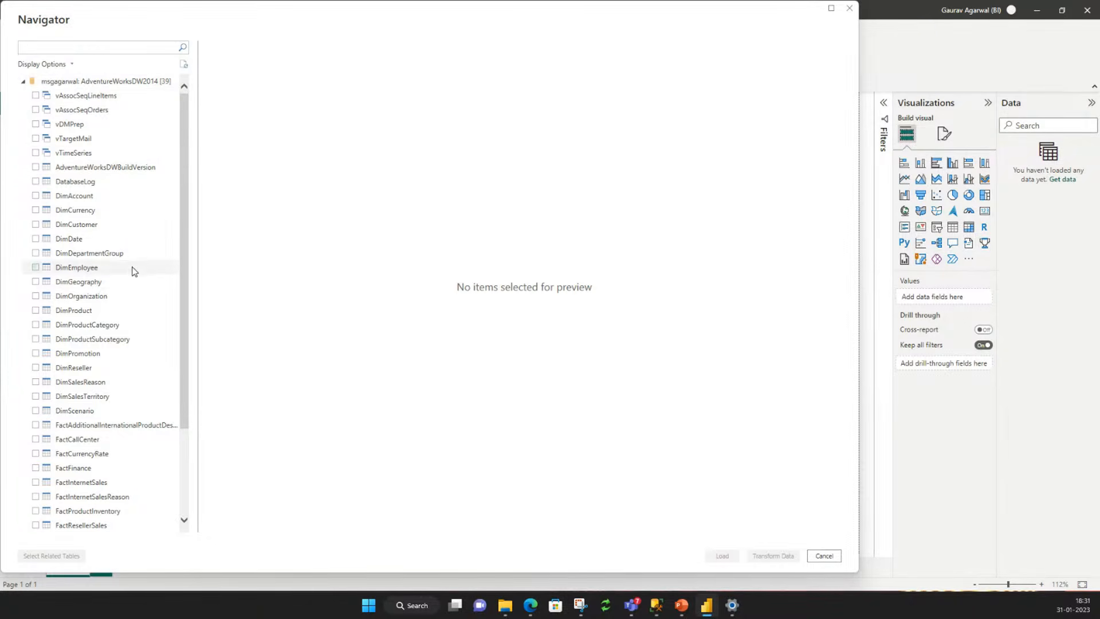
Select the FactInternetSales table in the Navigator together with all its related tables.
scroll(135, 287, "down", 3)
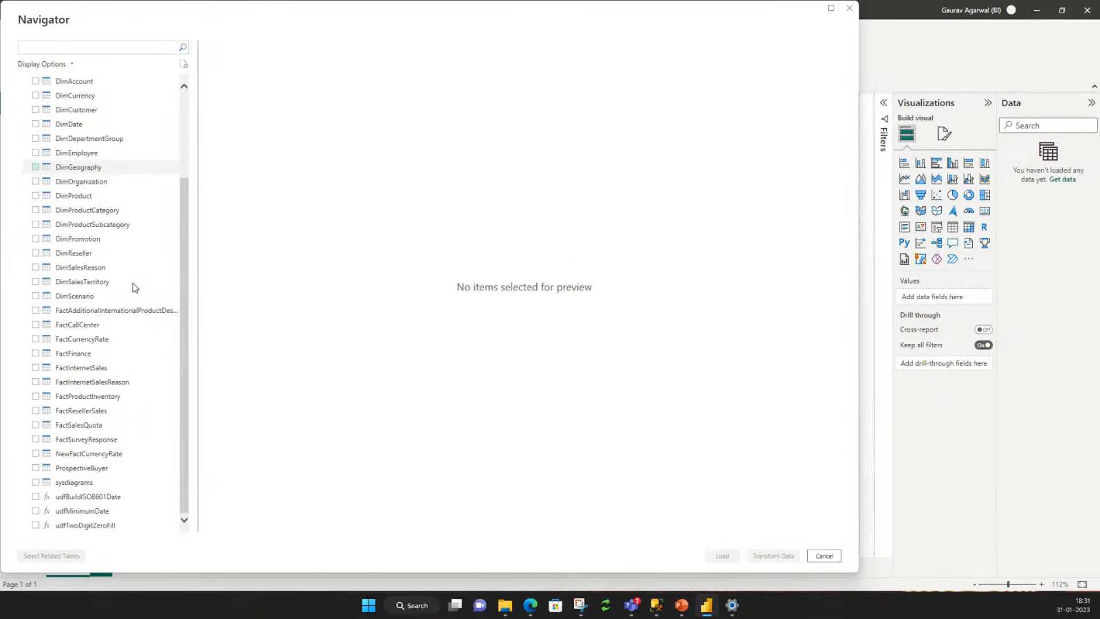
scroll(135, 287, "up", 3)
scroll(134, 286, "down", 3)
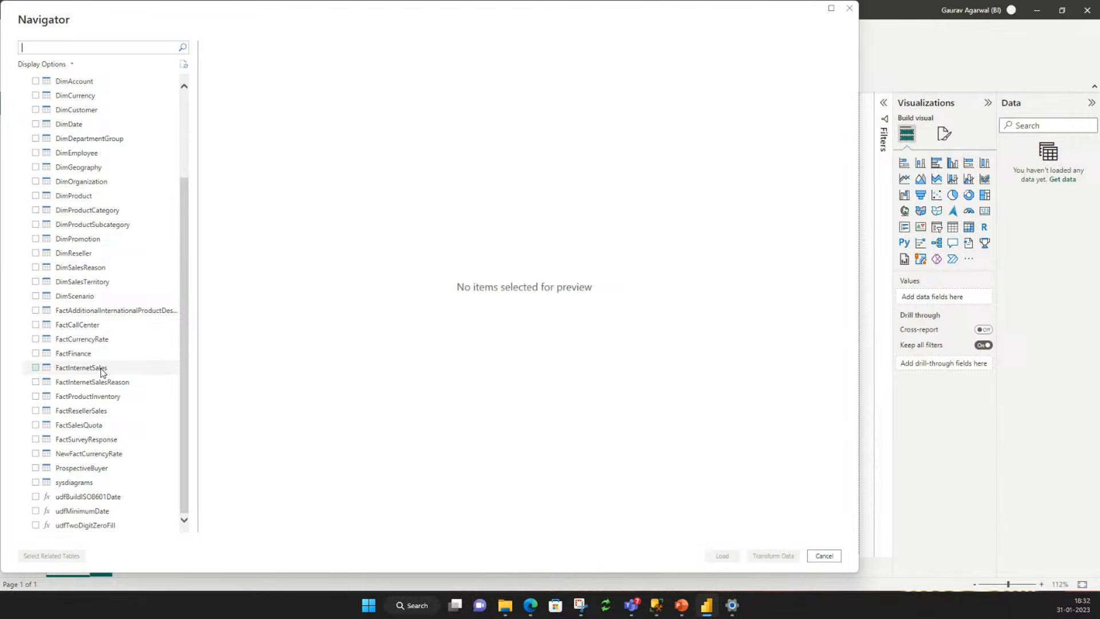
left_click(35, 367)
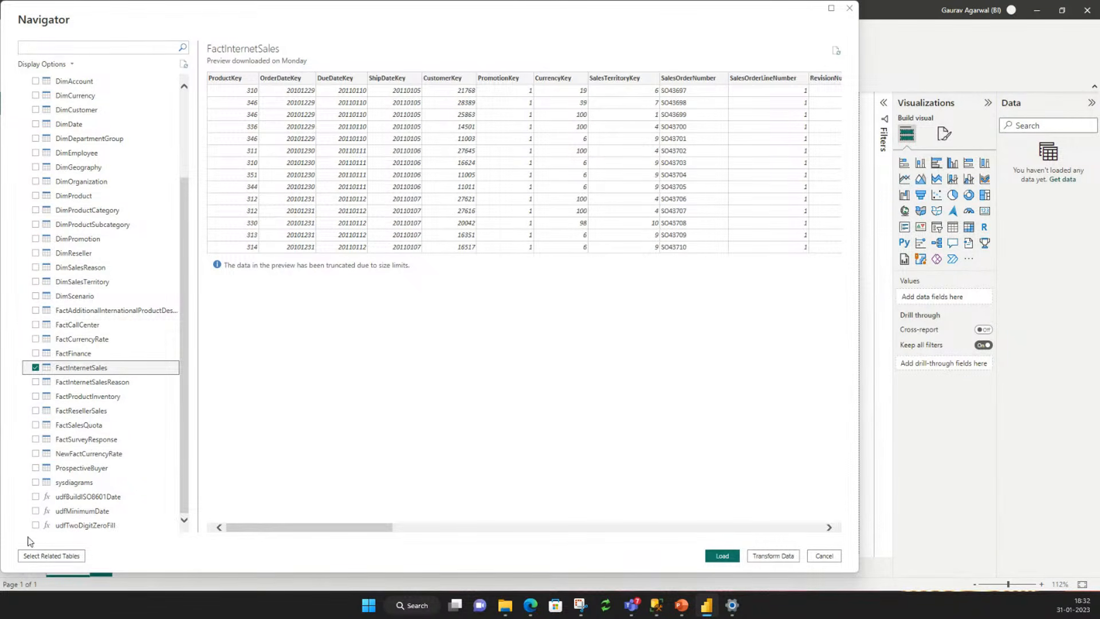
left_click(63, 559)
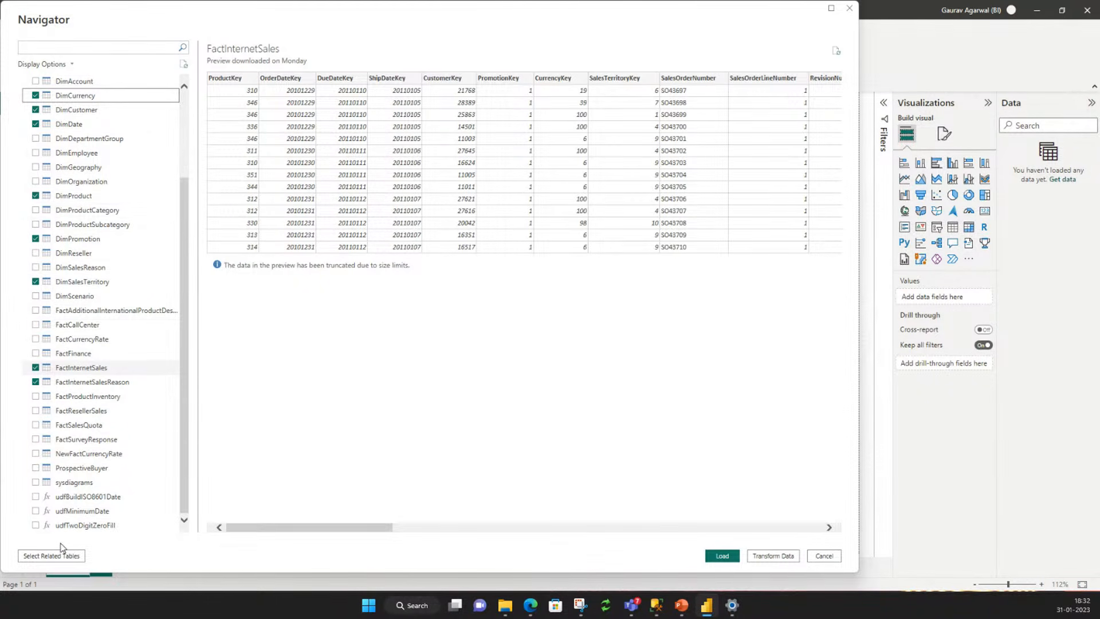
Remove DimCurrency and FactInternetSalesReason from the table selection, and add DimProductCategory and DimProductSubcategory.
left_click(36, 96)
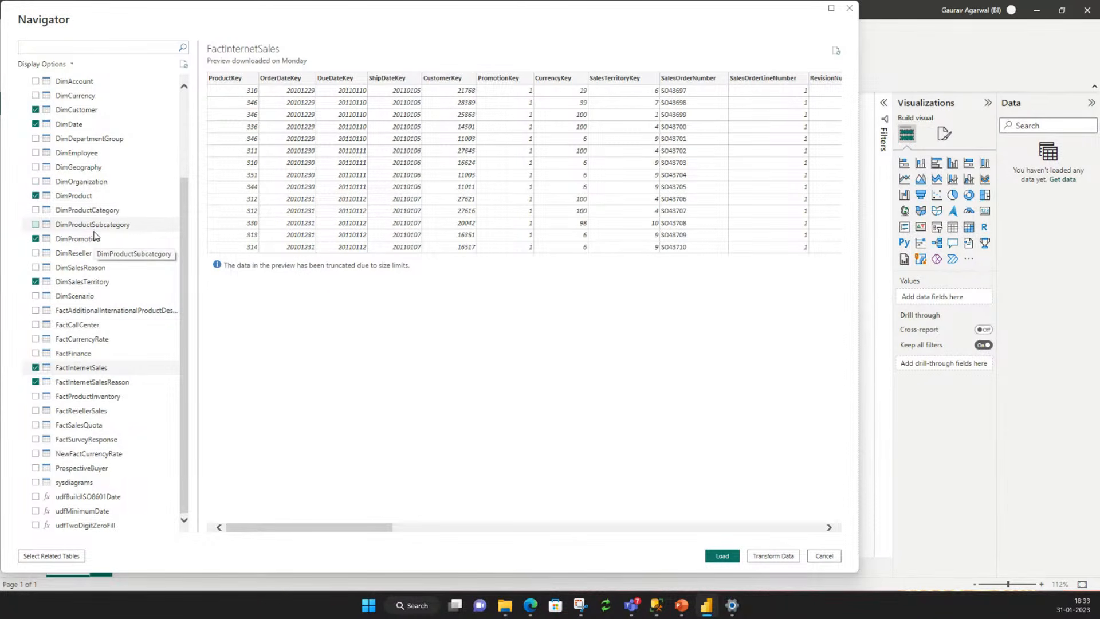
left_click(36, 211)
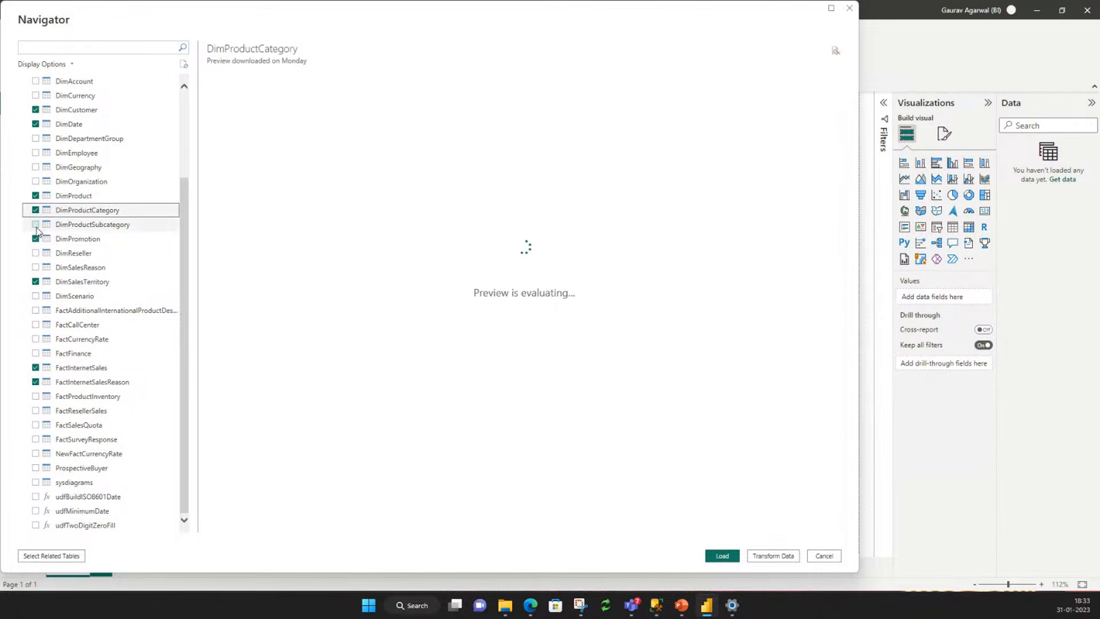
left_click(36, 225)
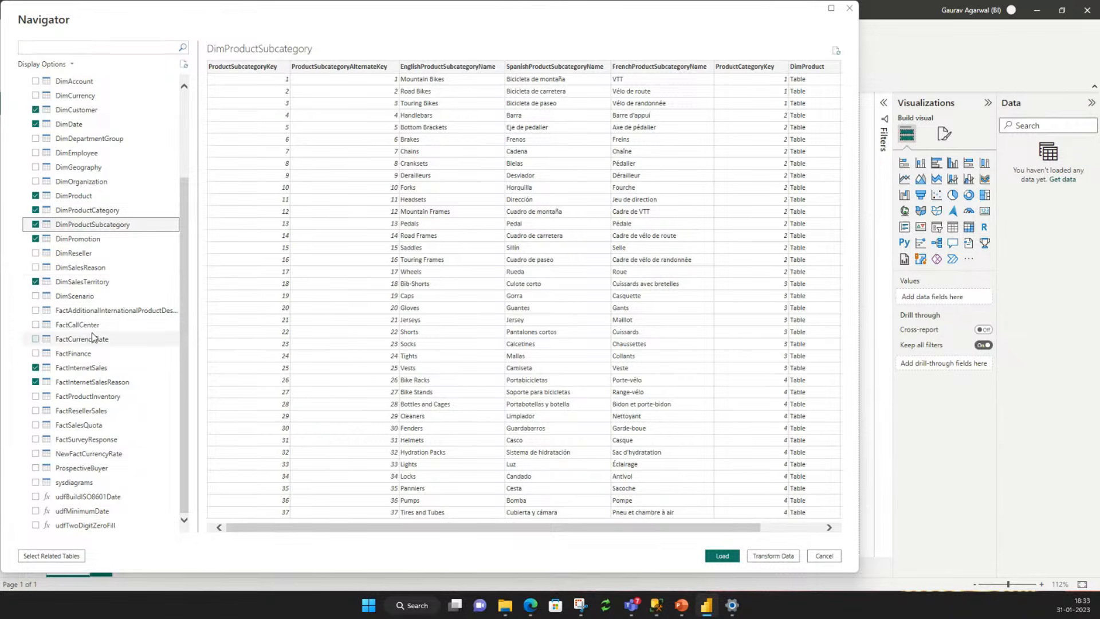
left_click(37, 387)
left_click(36, 384)
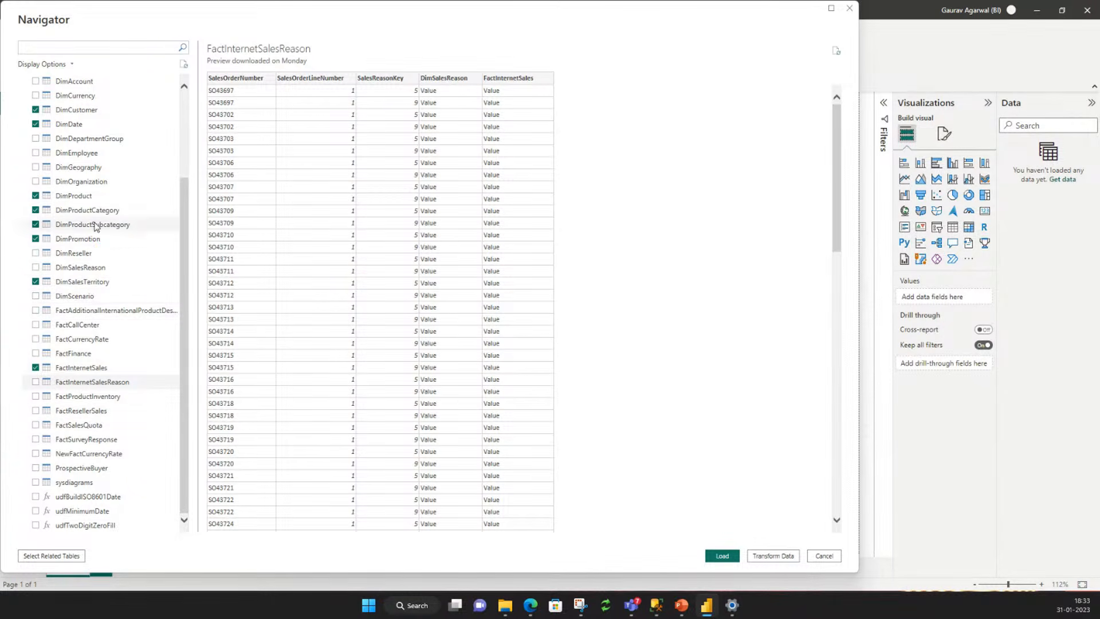
Open the selected tables for transformation in Power Query Editor and maximize its window on the shared display.
scroll(115, 449, "up", 3)
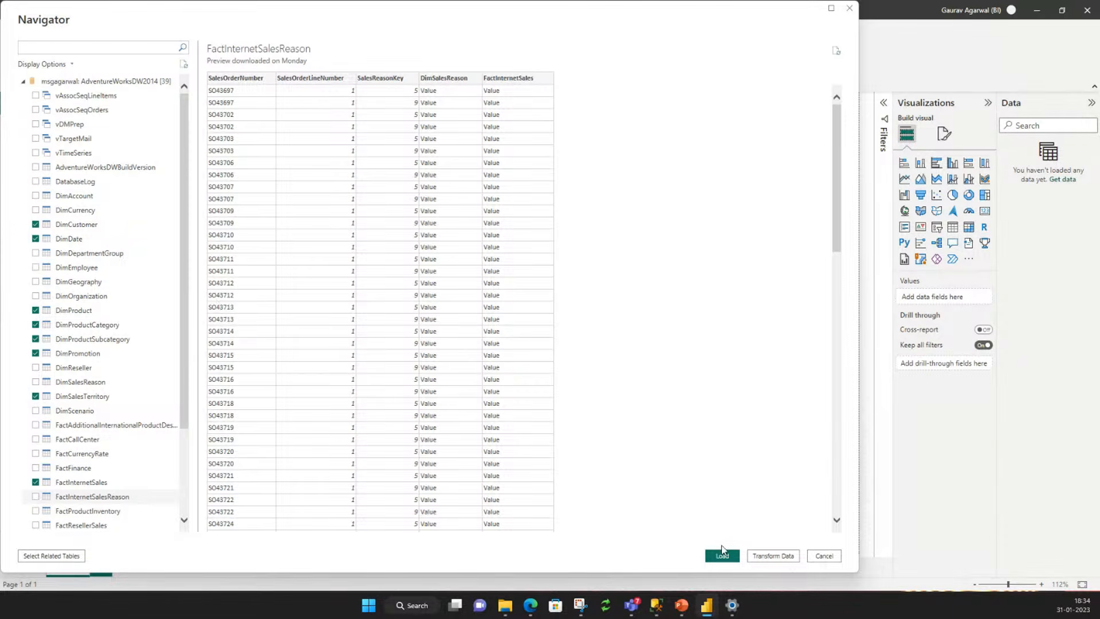
left_click(769, 557)
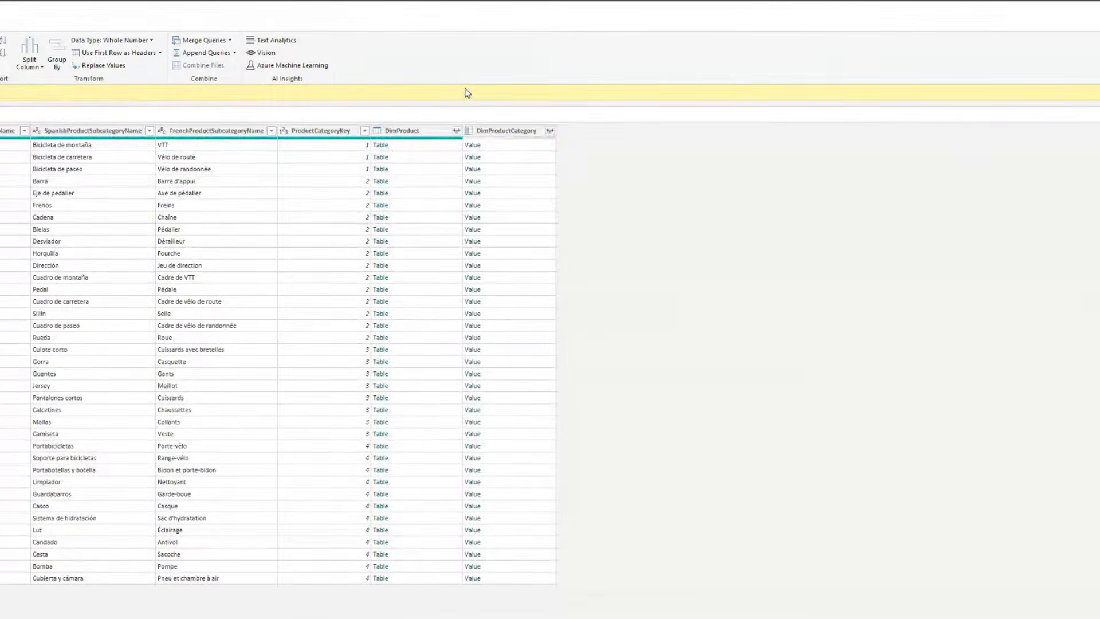
double_click(484, 19)
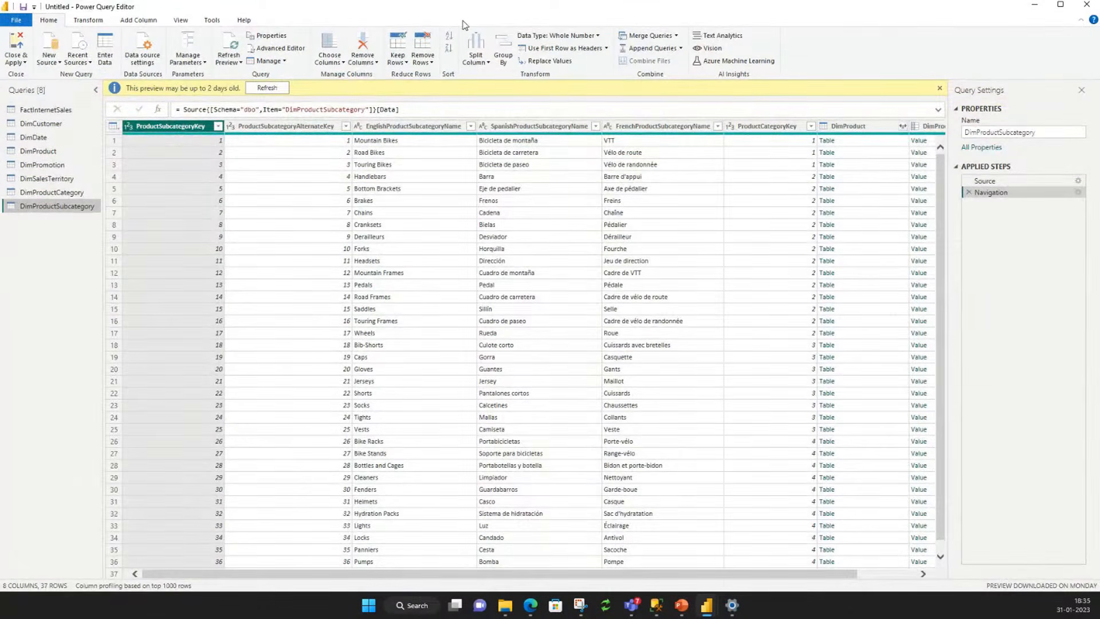
left_click_drag(463, 21, 476, 105)
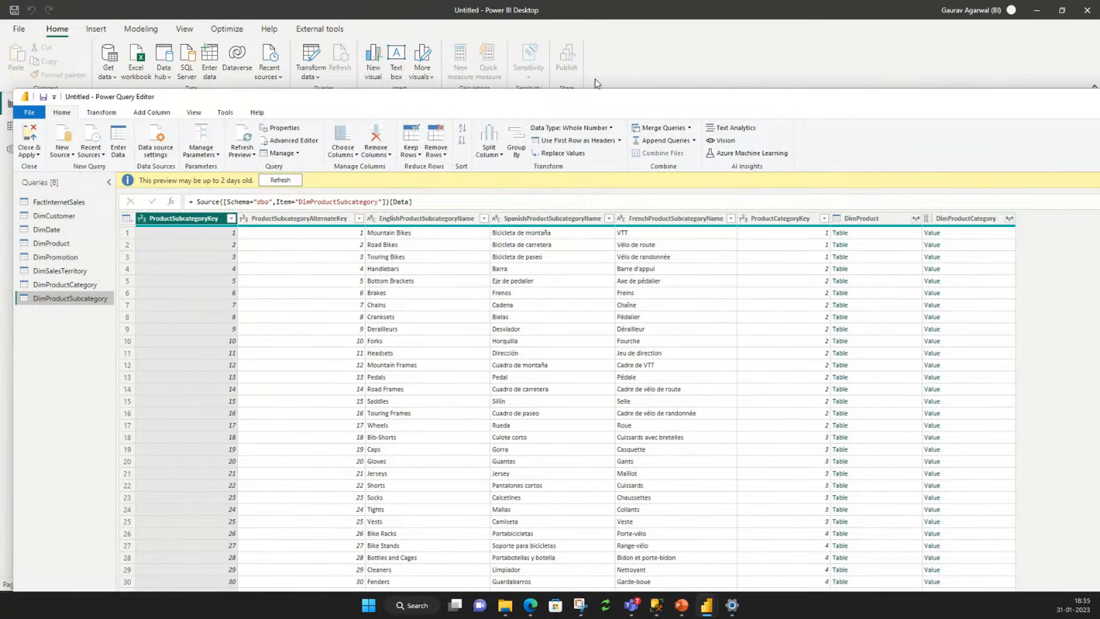
left_click_drag(380, 101, 421, 1)
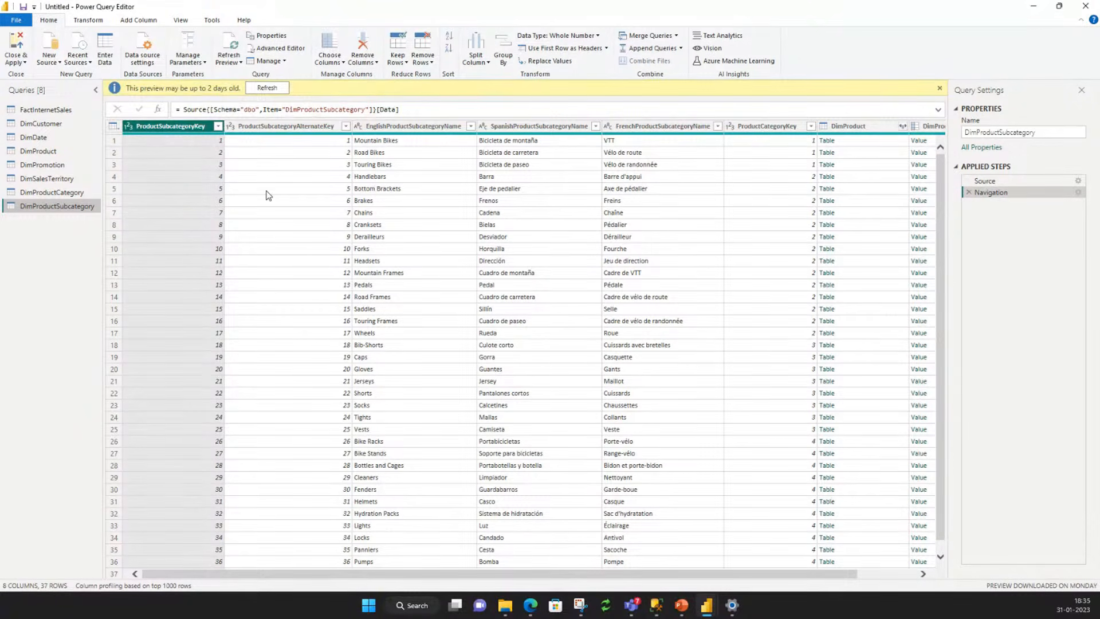
Open the FactInternetSales query and examine its columns.
left_click(55, 112)
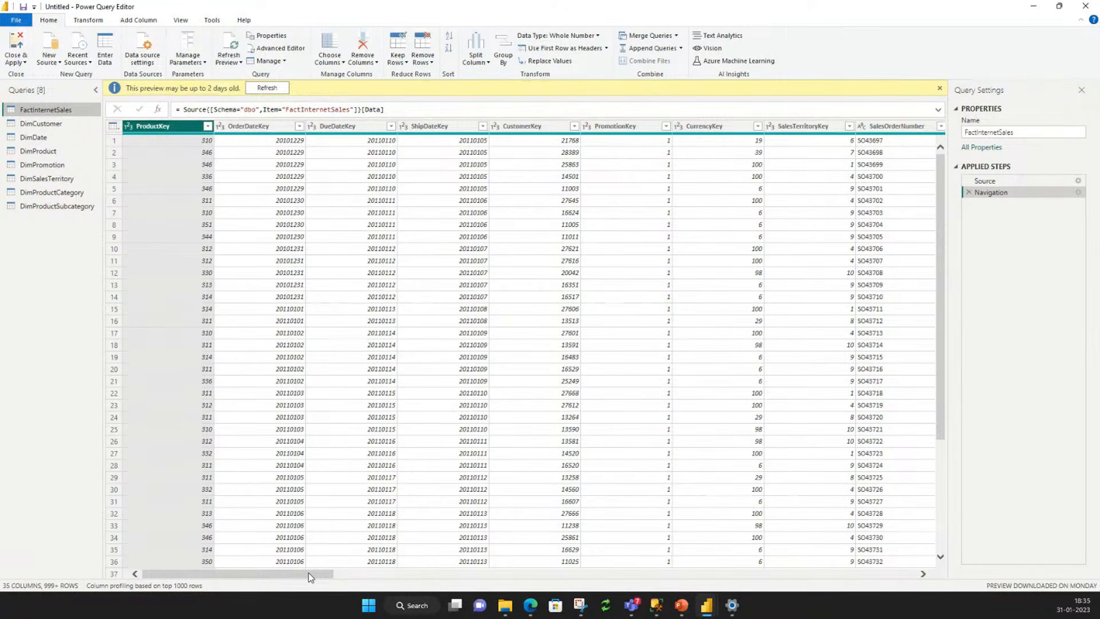
left_click_drag(308, 573, 252, 588)
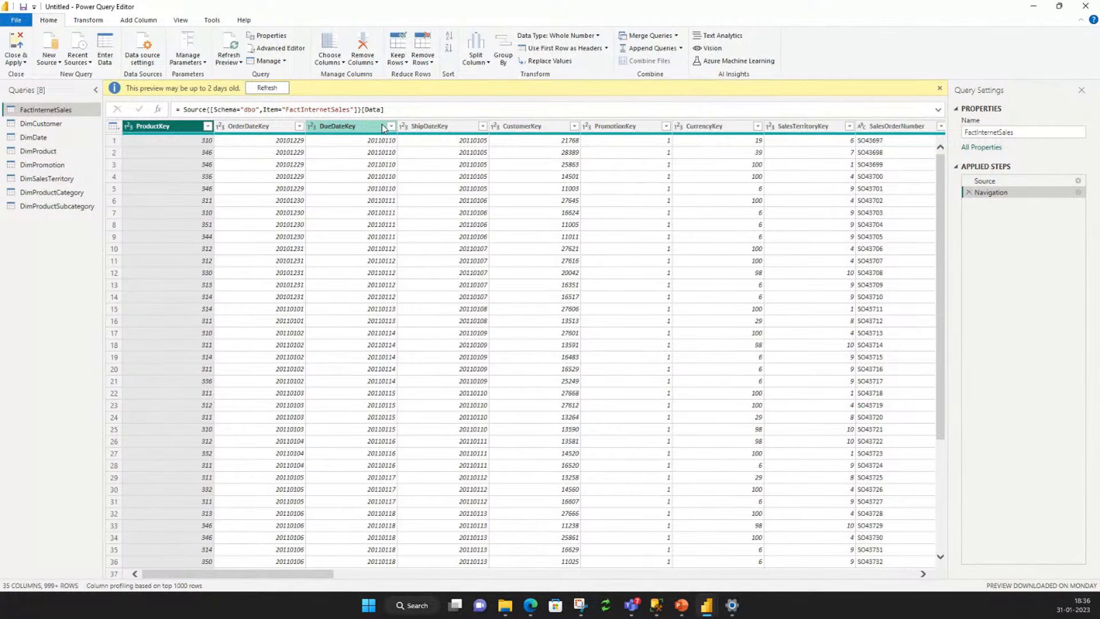
Remove the PromotionKey column from FactInternetSales, and delete the Removed Columns step from the applied steps.
right_click(611, 127)
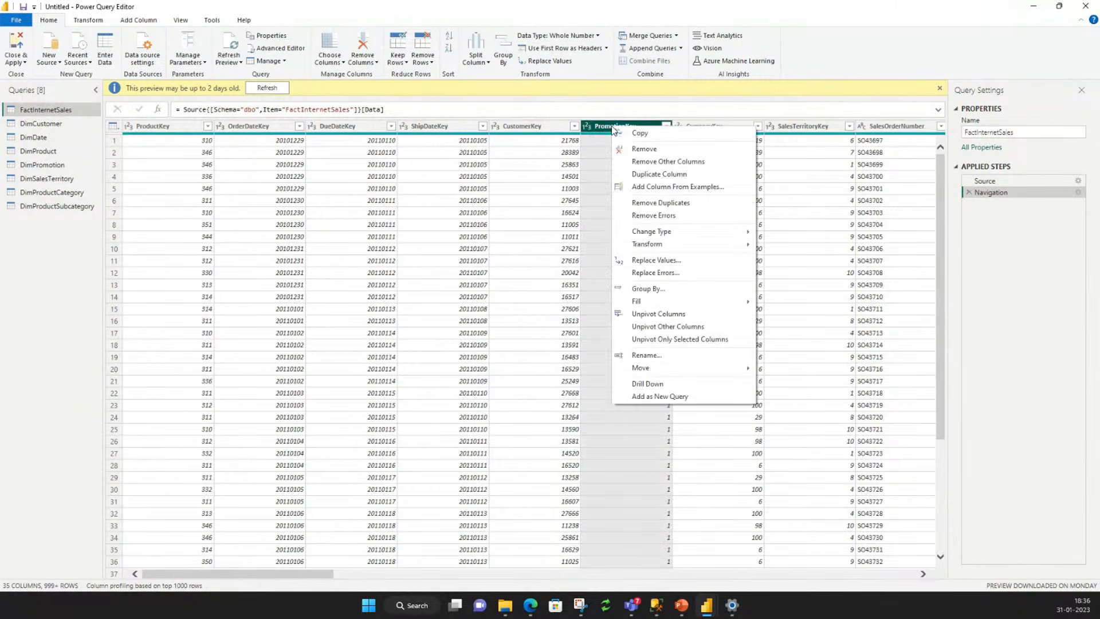
left_click(639, 151)
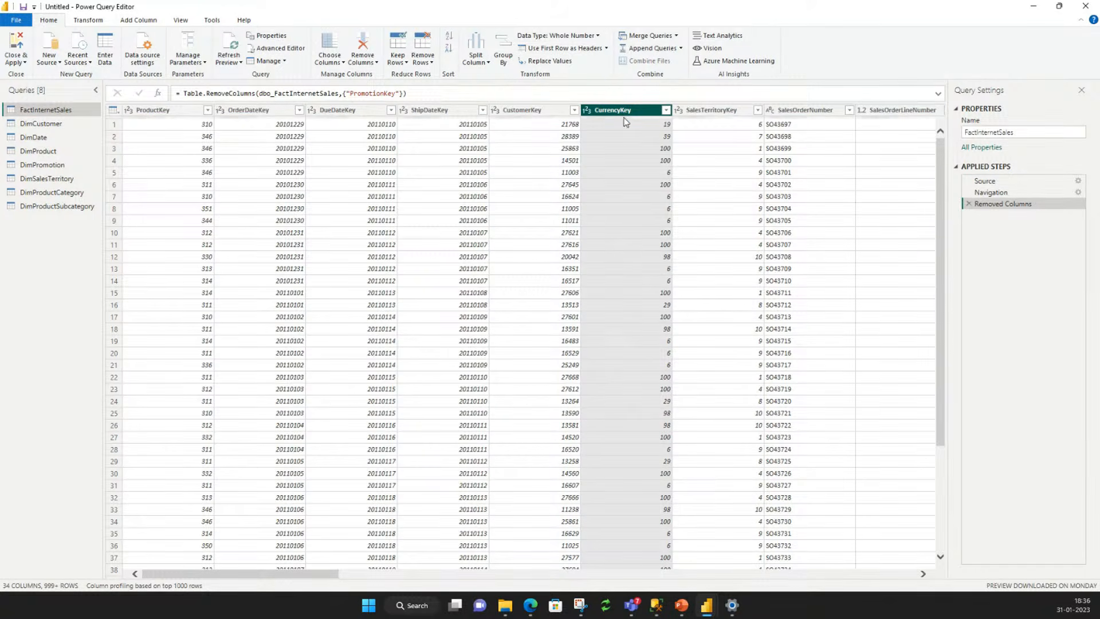
left_click(969, 204)
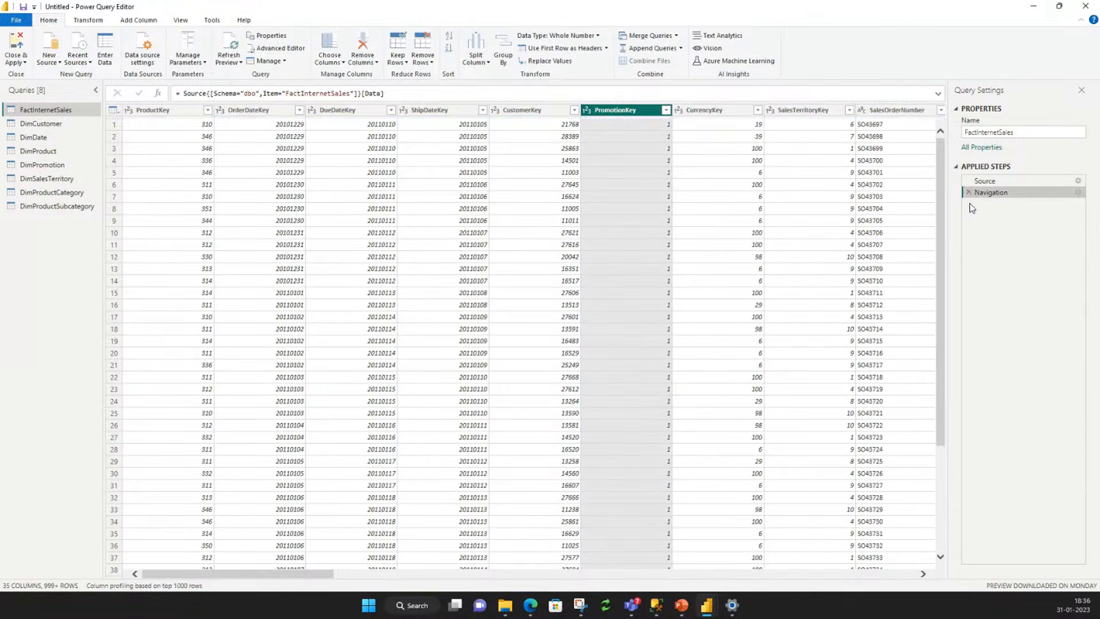
Examine the operations available for the PromotionKey column, and display the Transform commands.
right_click(613, 113)
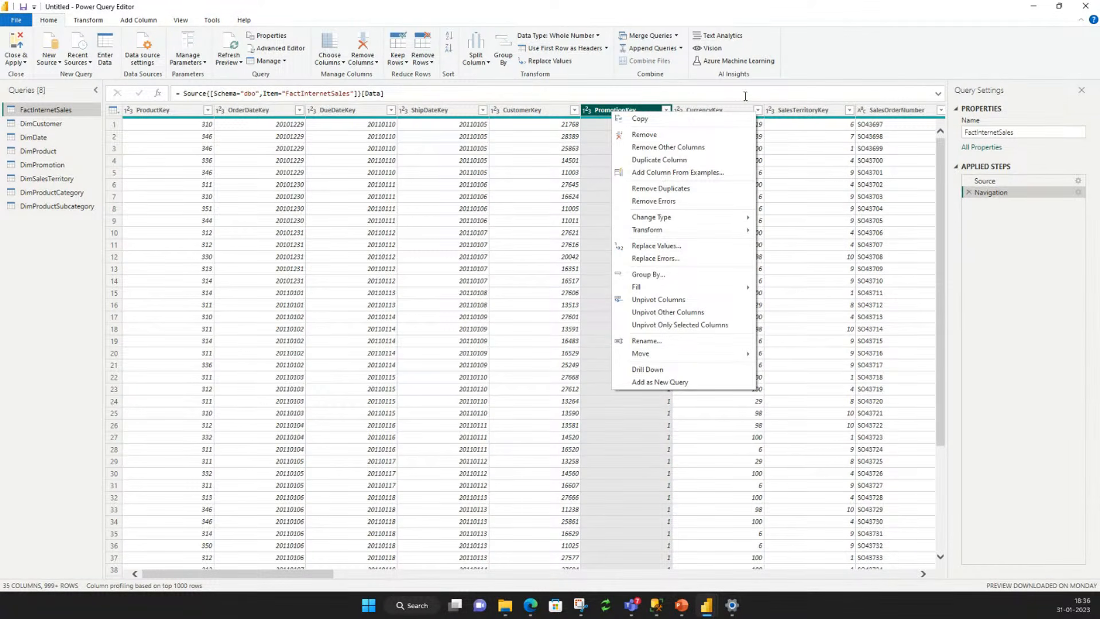
left_click(895, 66)
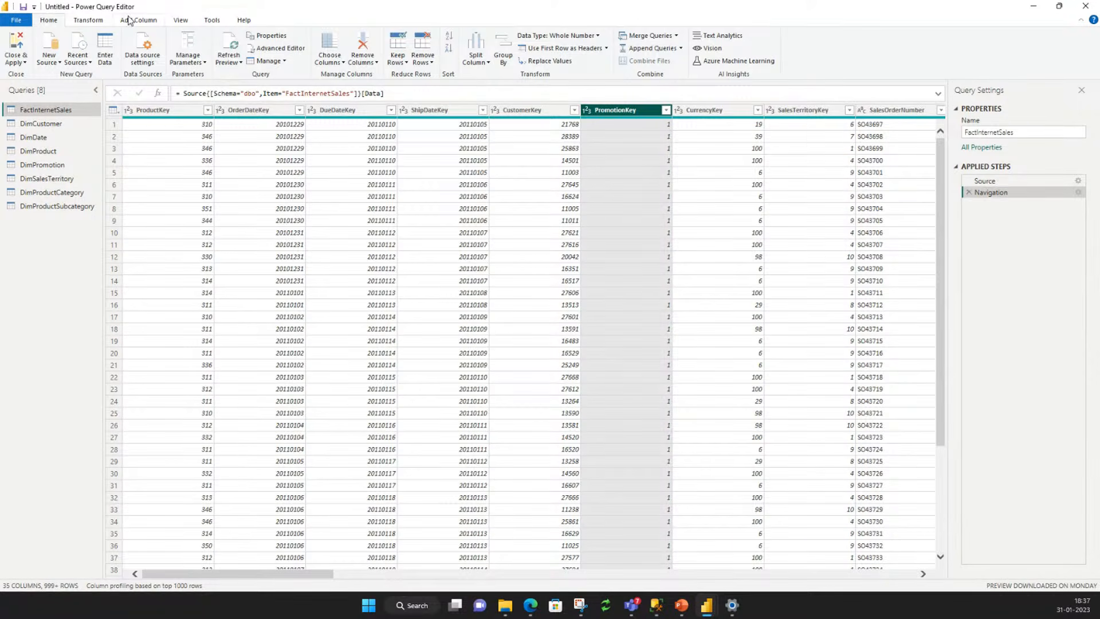
left_click(91, 22)
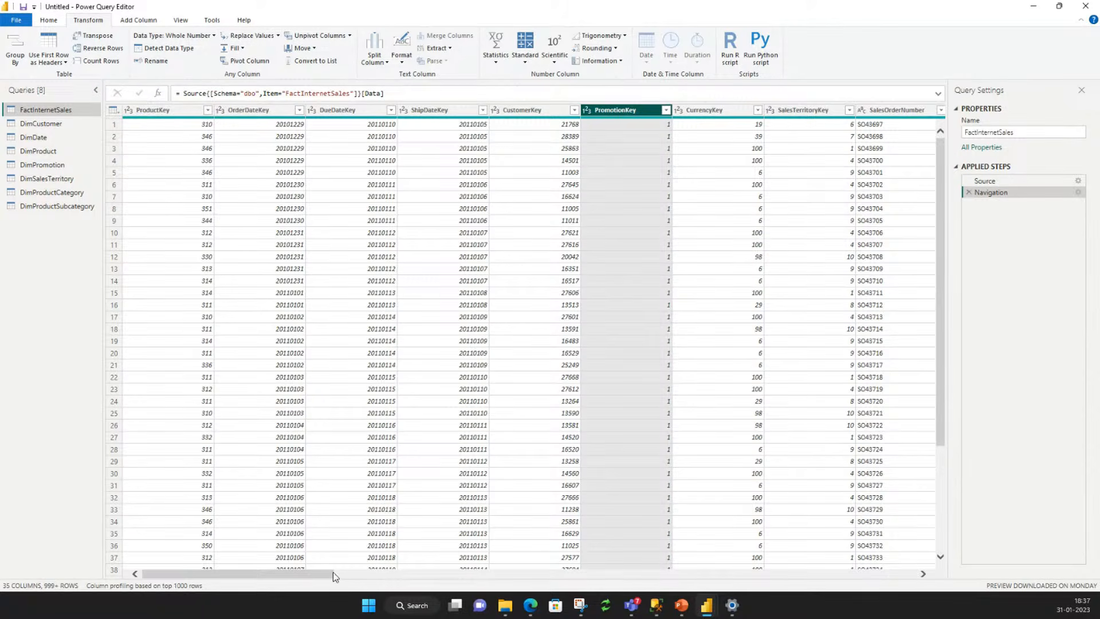
Change the data type of the ProductStandardCost column in FactInternetSales to Whole Number.
left_click_drag(306, 576, 552, 575)
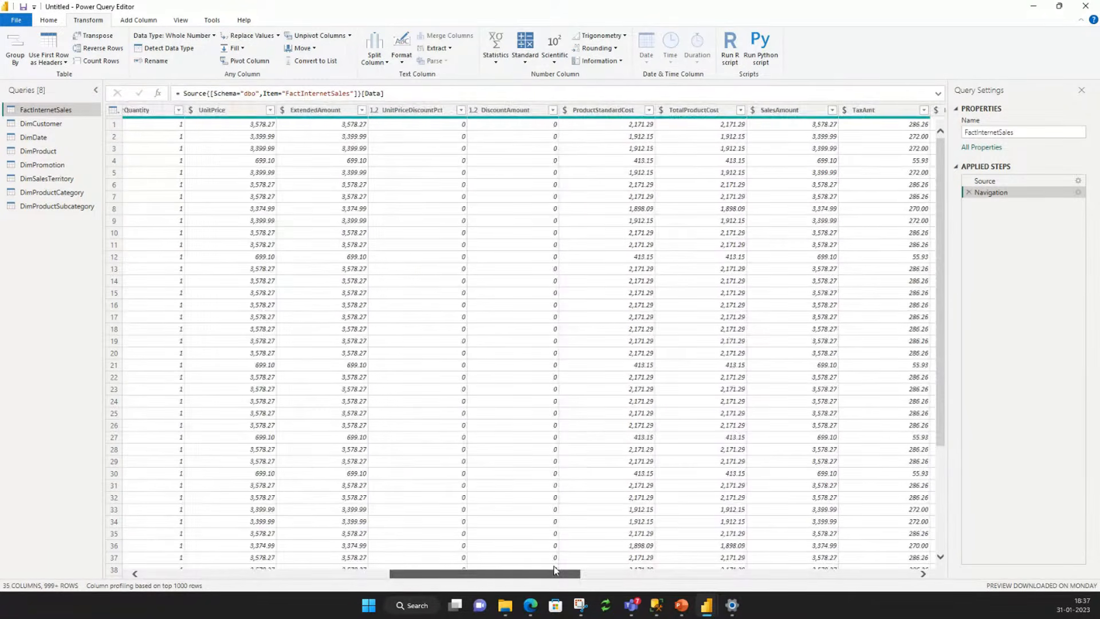
left_click(598, 112)
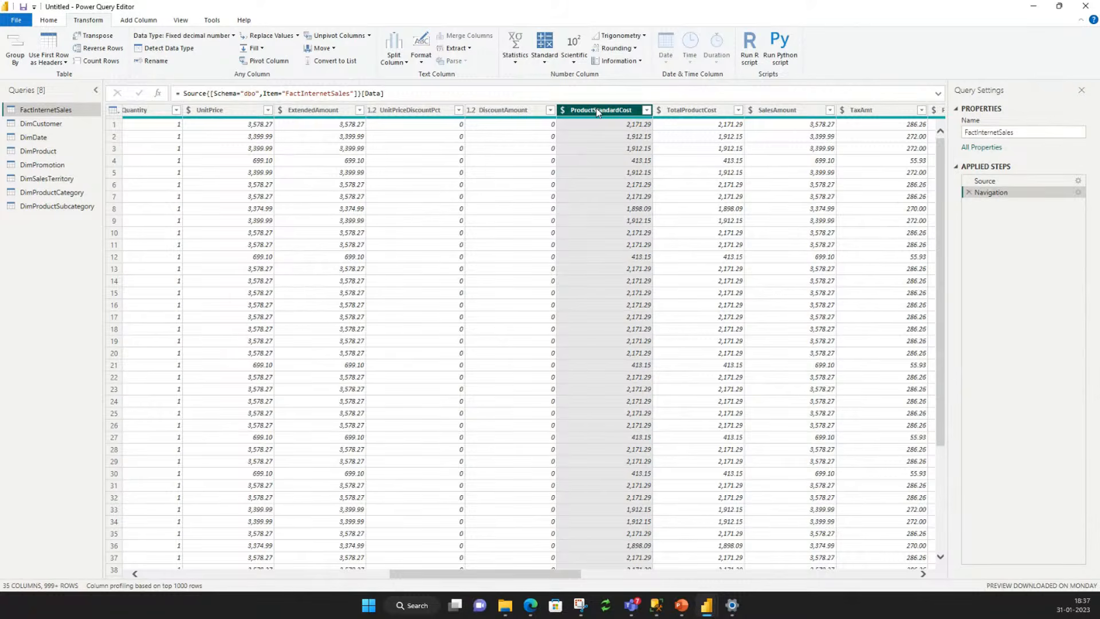
left_click(193, 36)
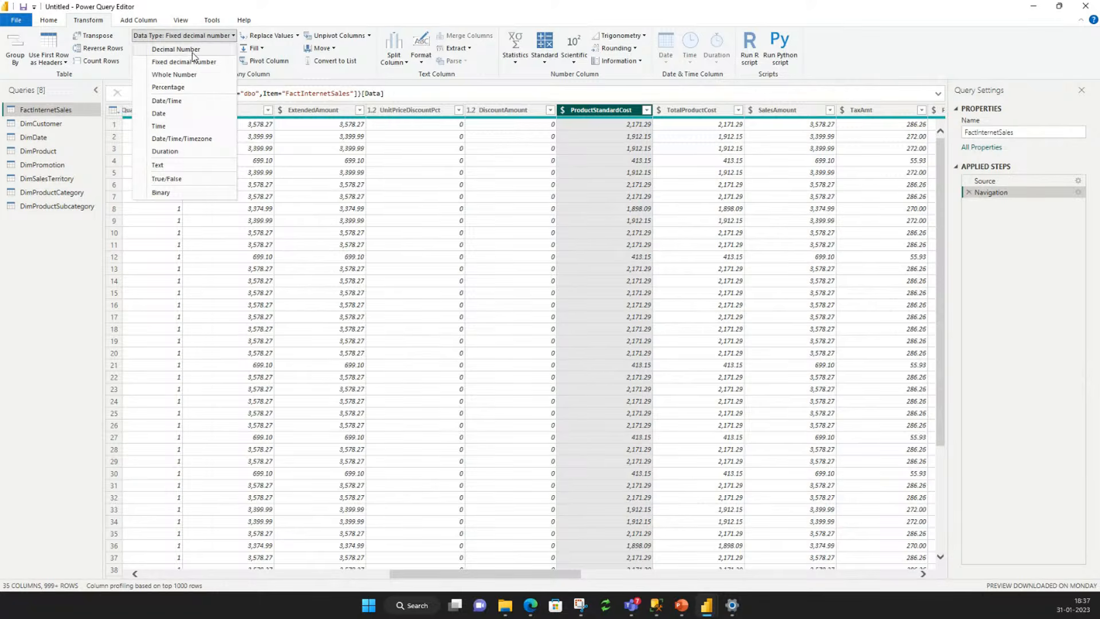
left_click(189, 76)
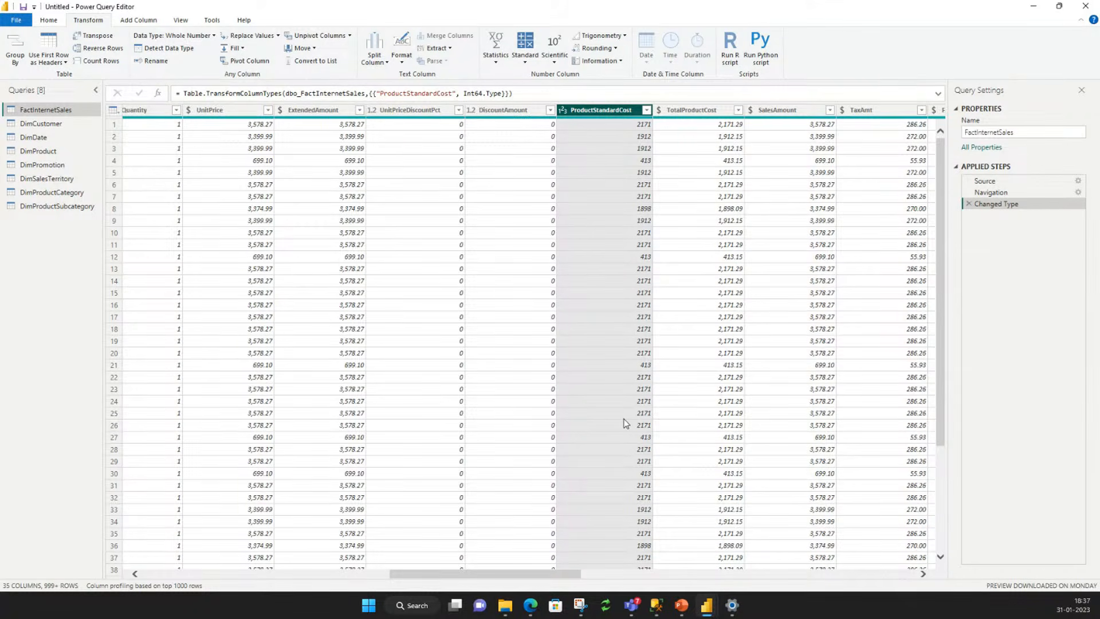
mouse_move(673, 121)
left_click(243, 113)
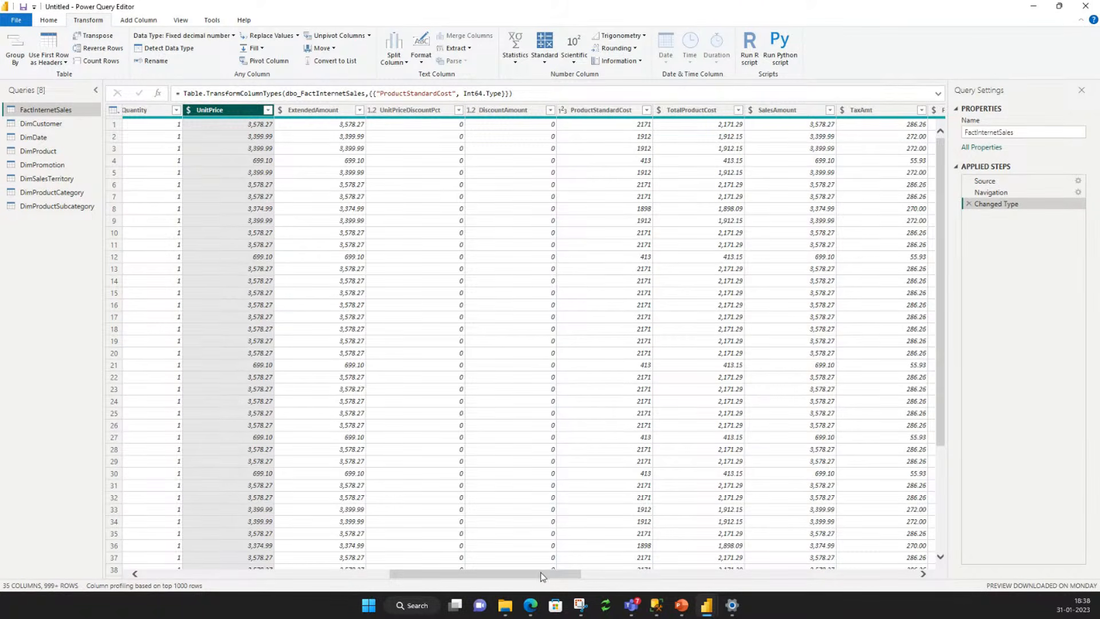
Convert the SalesOrderNumber column's text to lowercase, and delete the Lowercased Text step from the applied steps.
left_click_drag(535, 574, 292, 575)
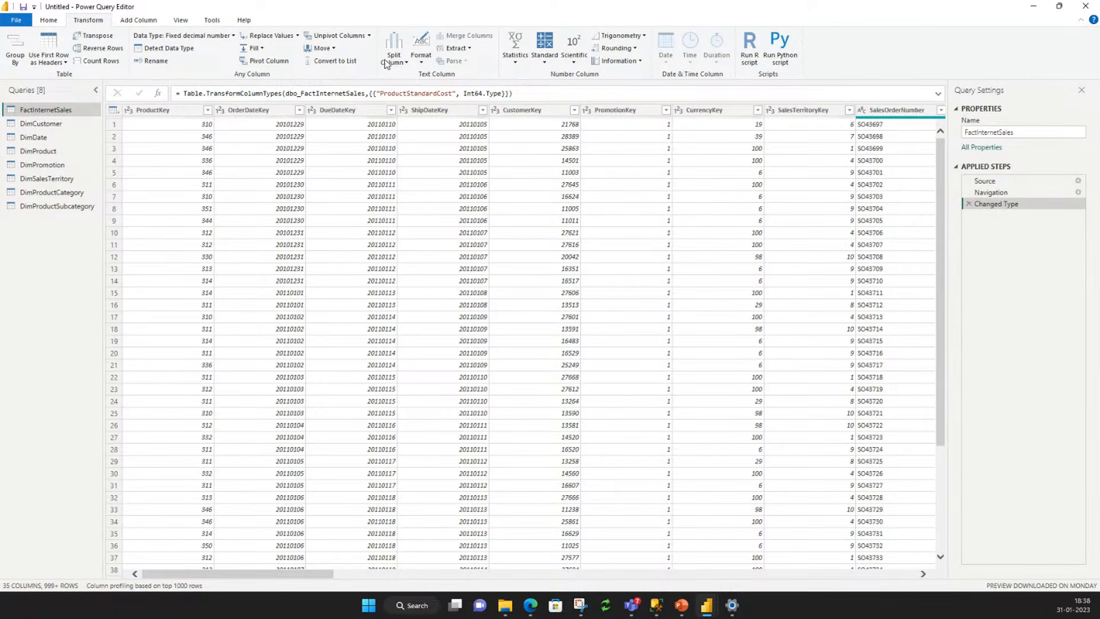
left_click(421, 63)
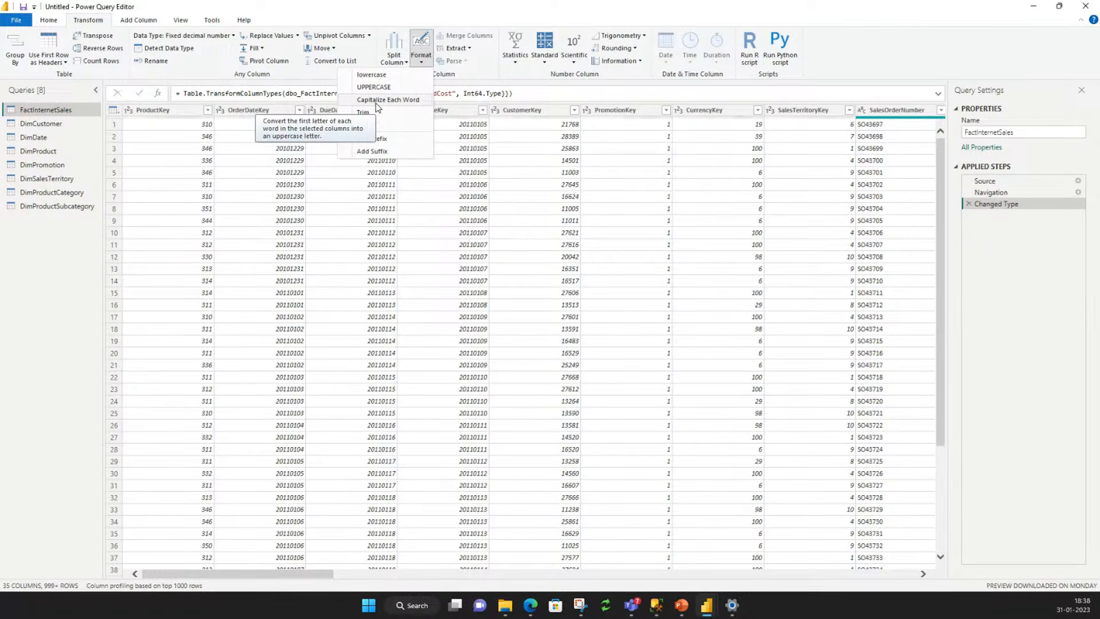
left_click(891, 115)
left_click_drag(891, 115, 395, 63)
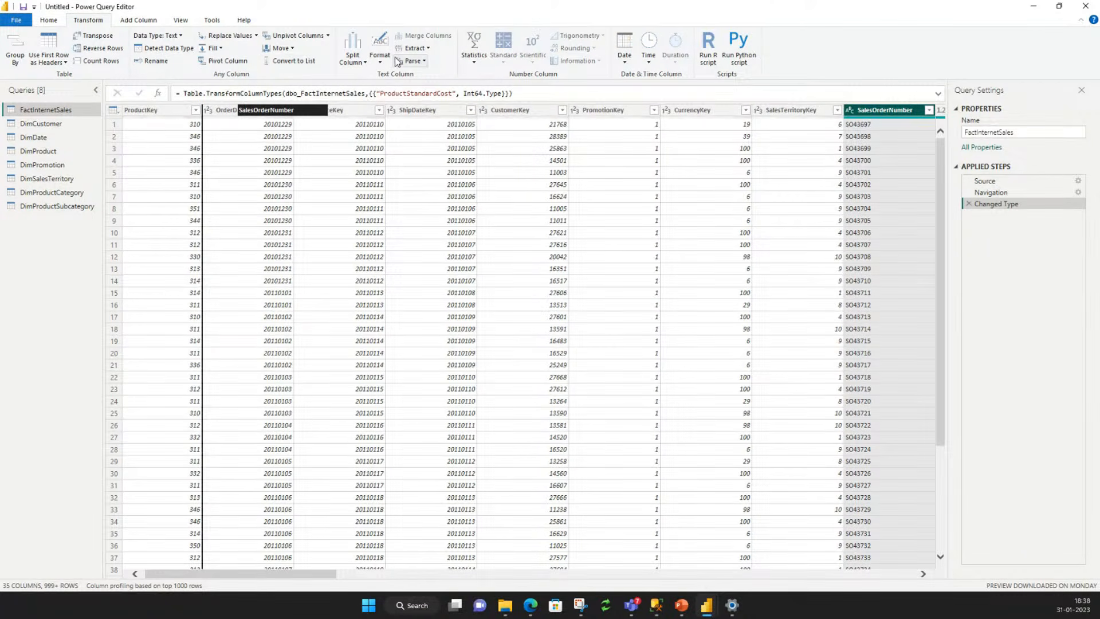
left_click(383, 57)
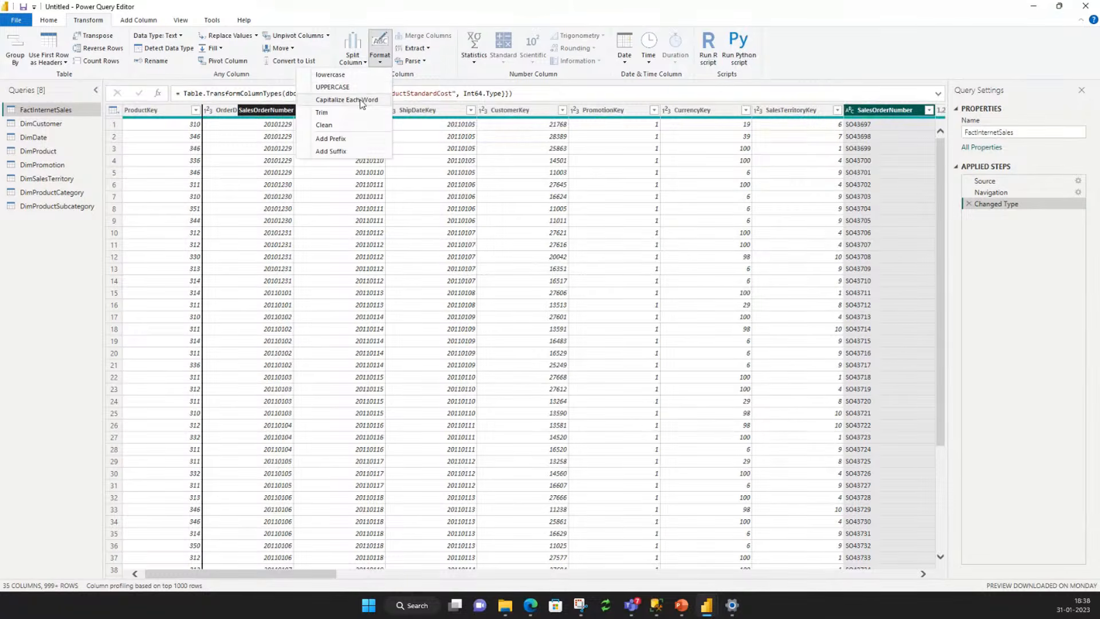
left_click(338, 75)
left_click_drag(352, 82, 859, 217)
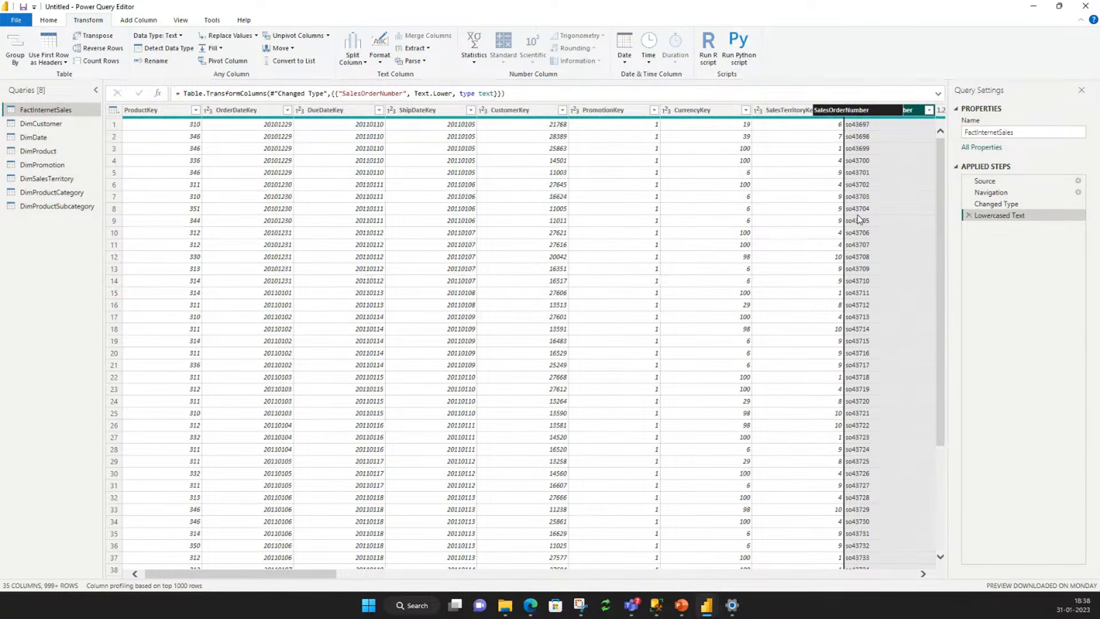
left_click_drag(859, 219, 887, 114)
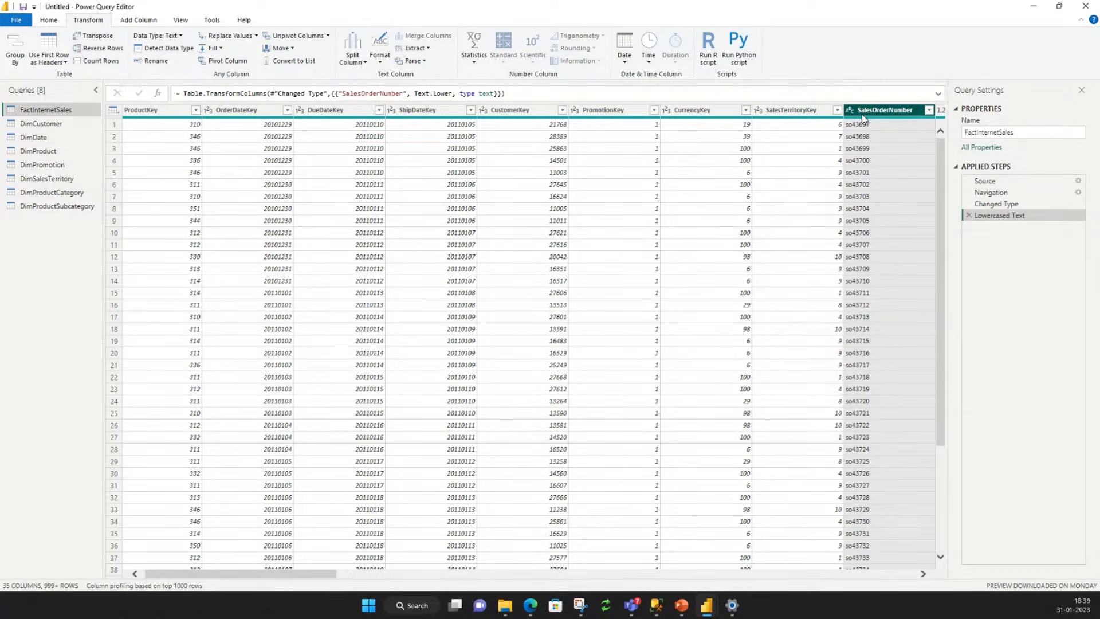
left_click(968, 216)
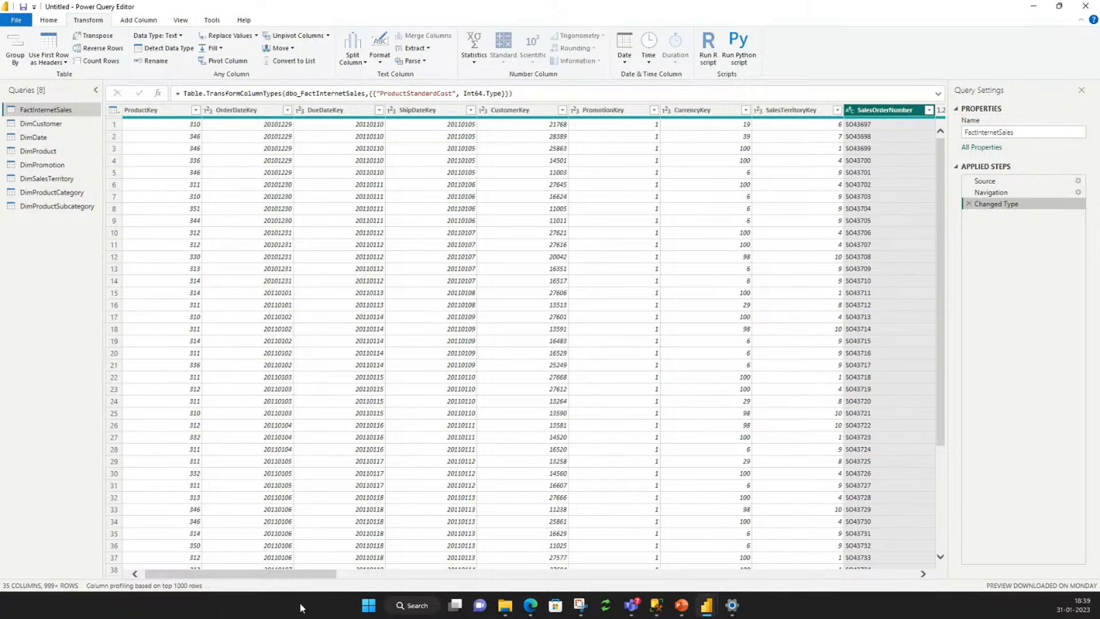
mouse_move(294, 574)
left_mouse_down()
mouse_move(495, 575)
mouse_move(293, 574)
left_mouse_up()
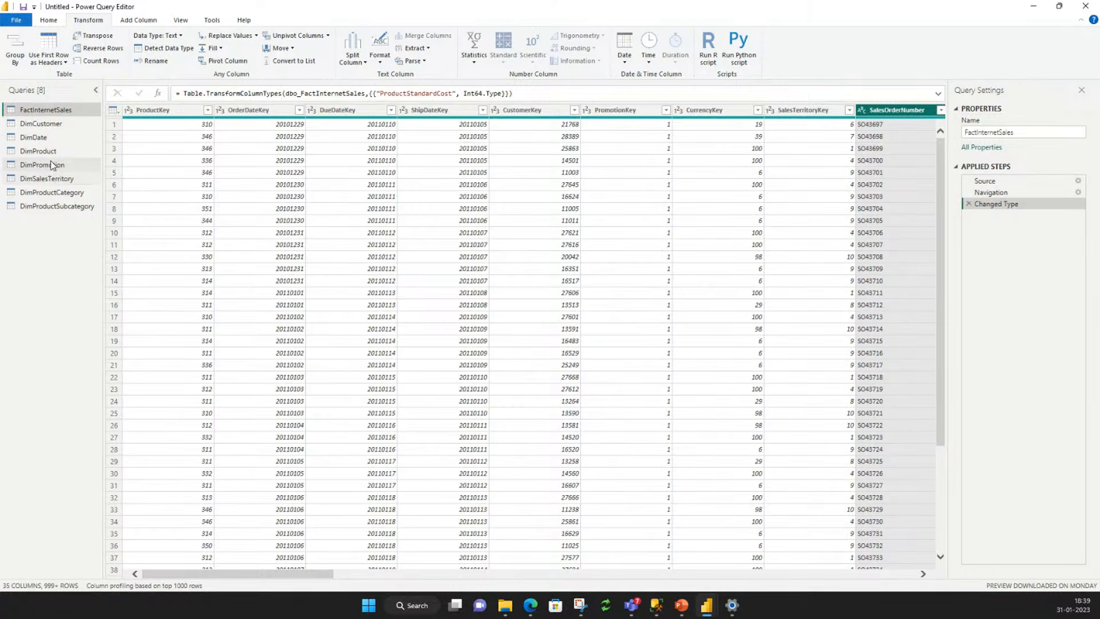
Remove the SpanishProductCategoryName and FrenchProductCategoryName columns from the DimProductCategory query.
left_click(51, 196)
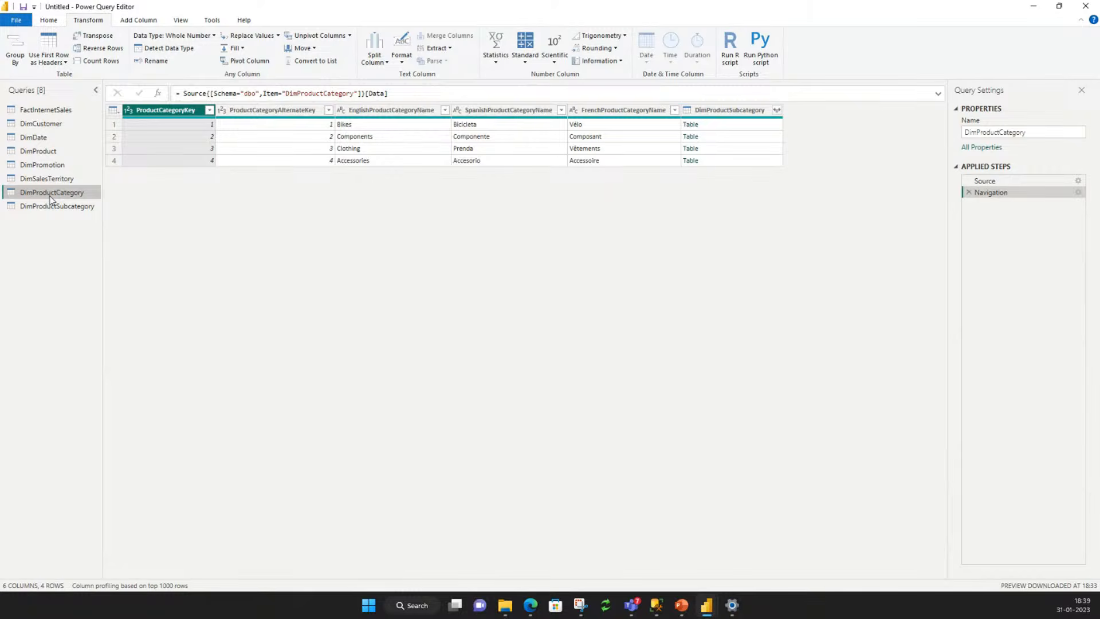
left_click(499, 110)
left_click(607, 110)
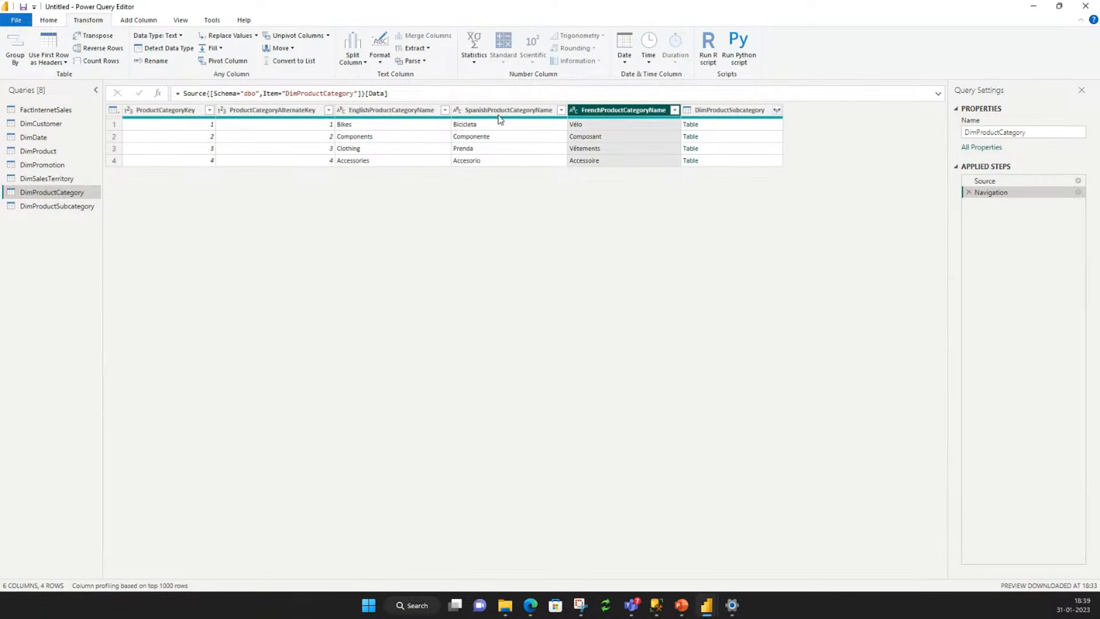
left_click(483, 113)
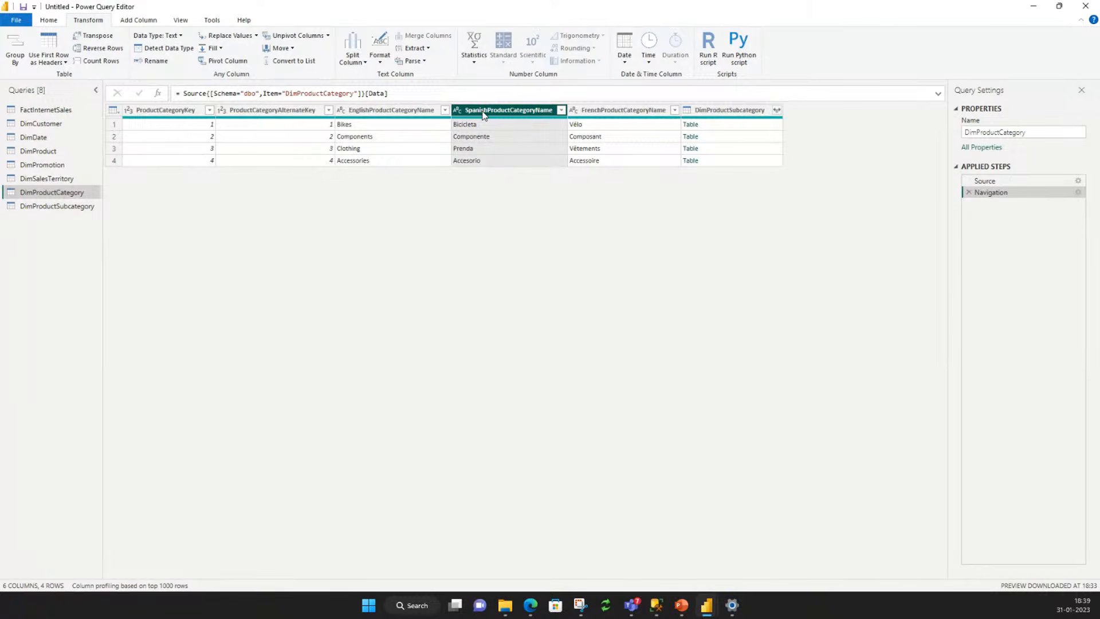
right_click(483, 114)
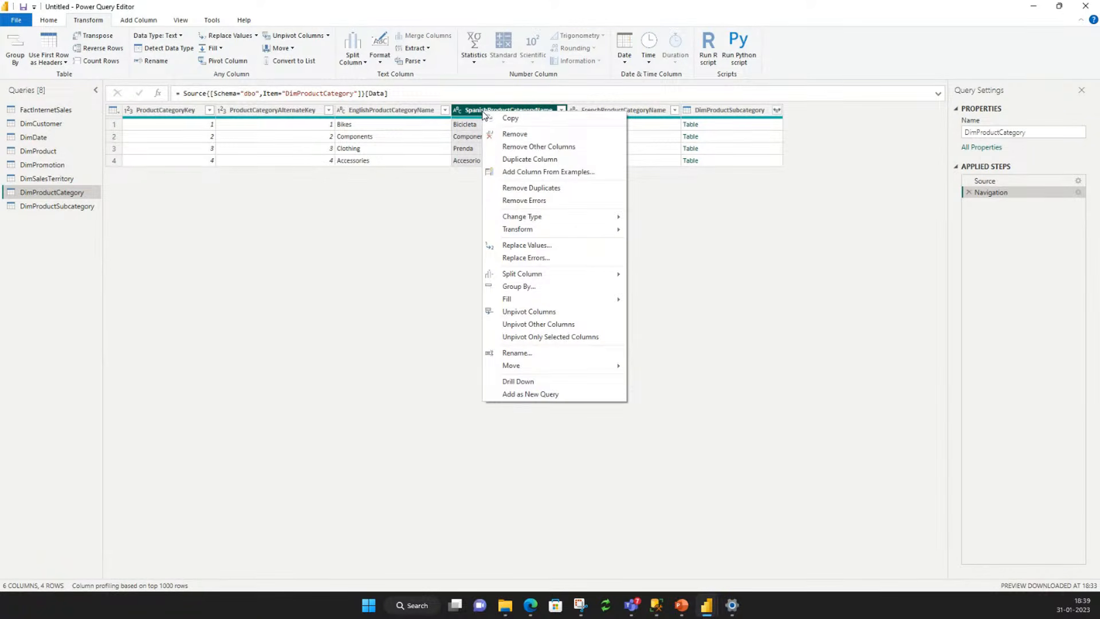
left_click(499, 135)
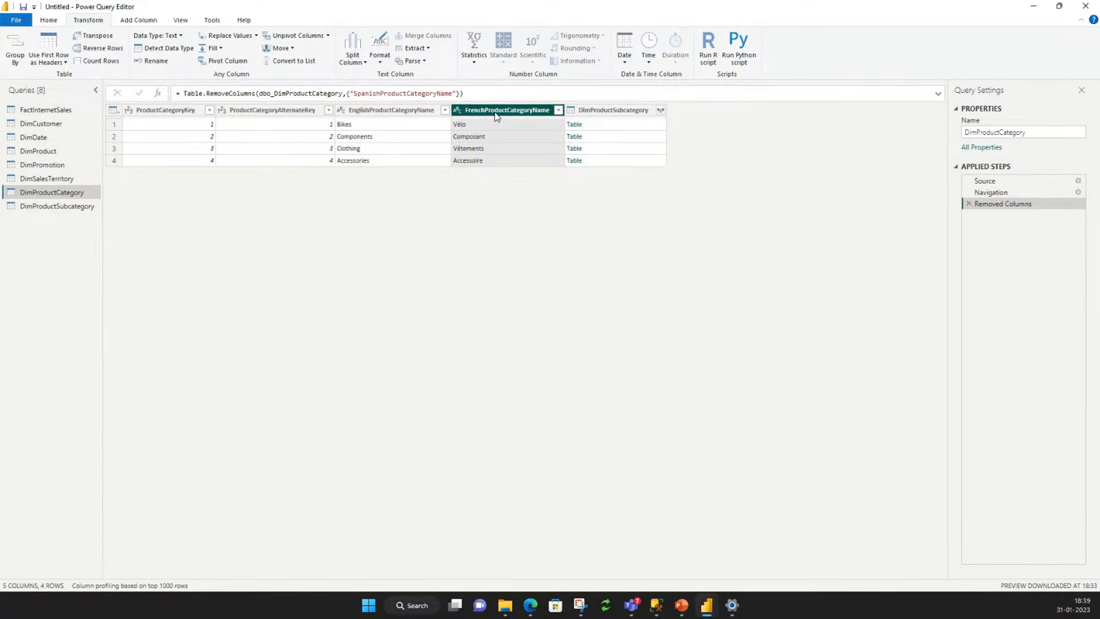
right_click(497, 113)
left_click(466, 114)
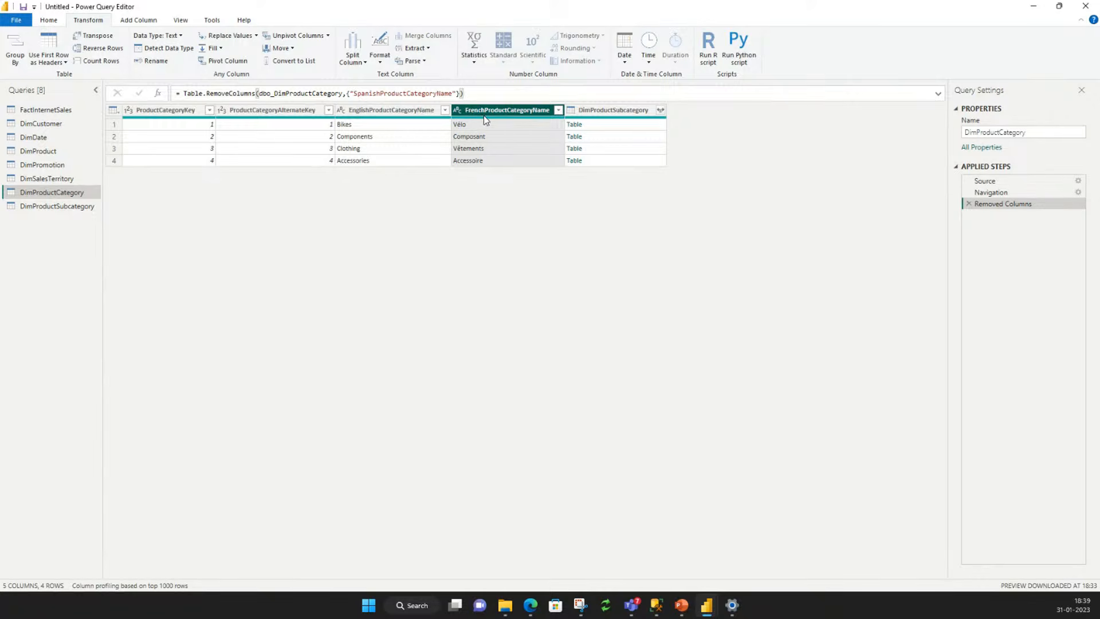
right_click(483, 115)
left_click(504, 135)
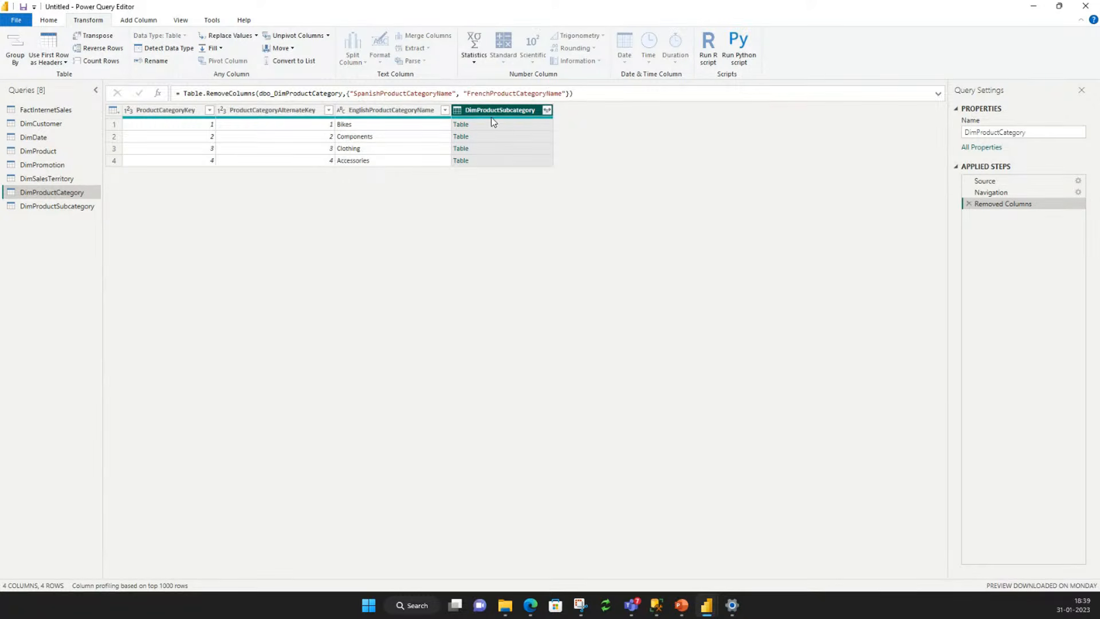
Remove the SpanishProductSubcategoryName and FrenchProductSubcategoryName columns from the DimProductSubcategory query.
left_click(51, 205)
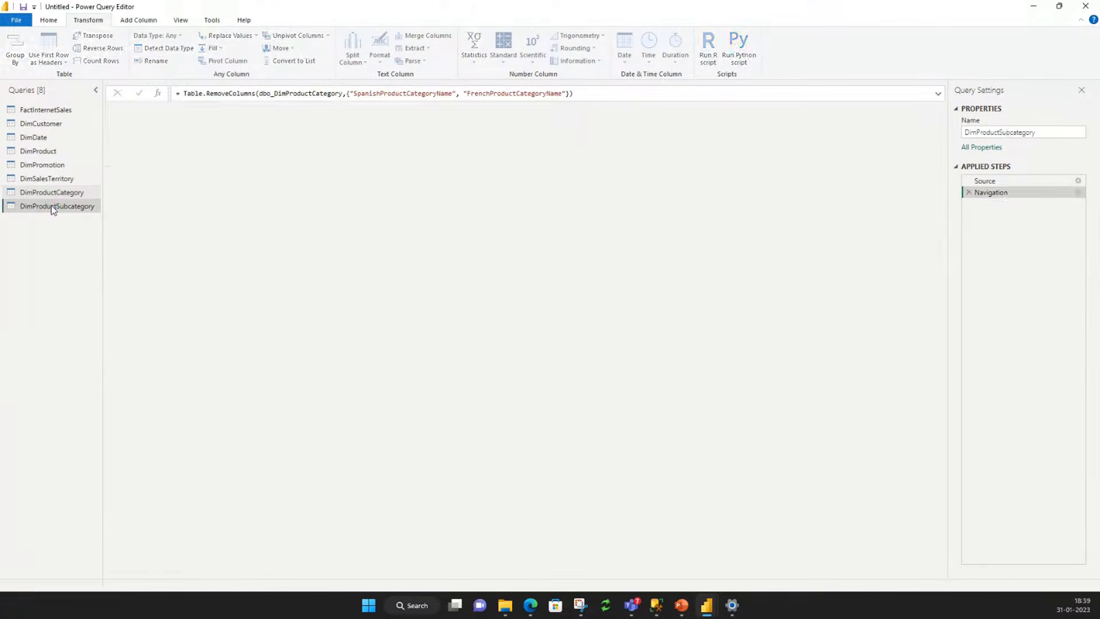
left_click(523, 127)
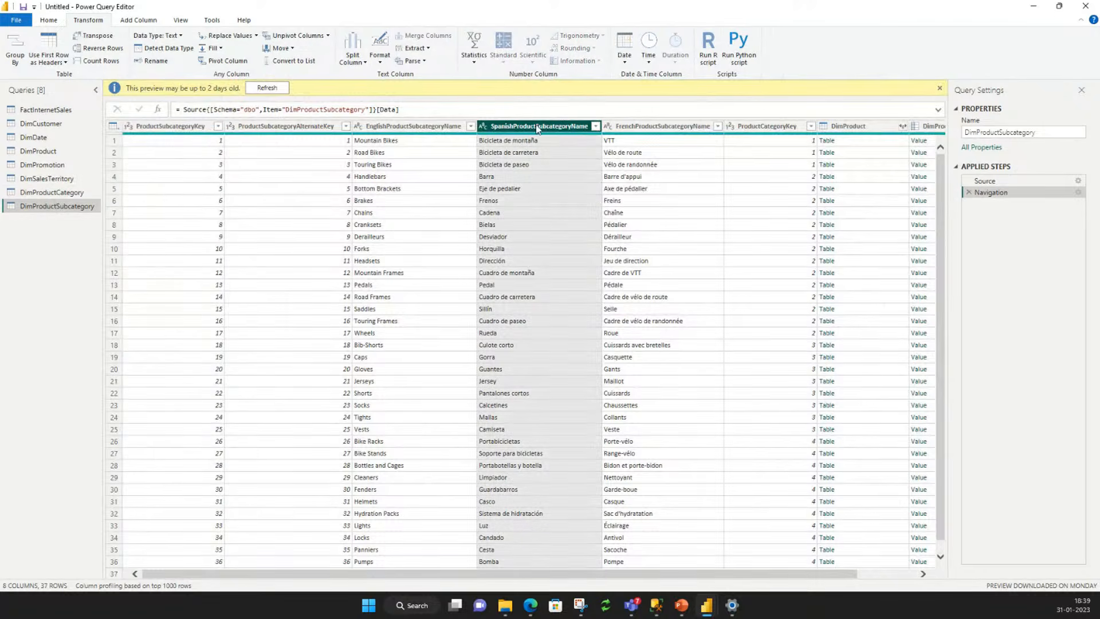
left_click(642, 131, "ctrl")
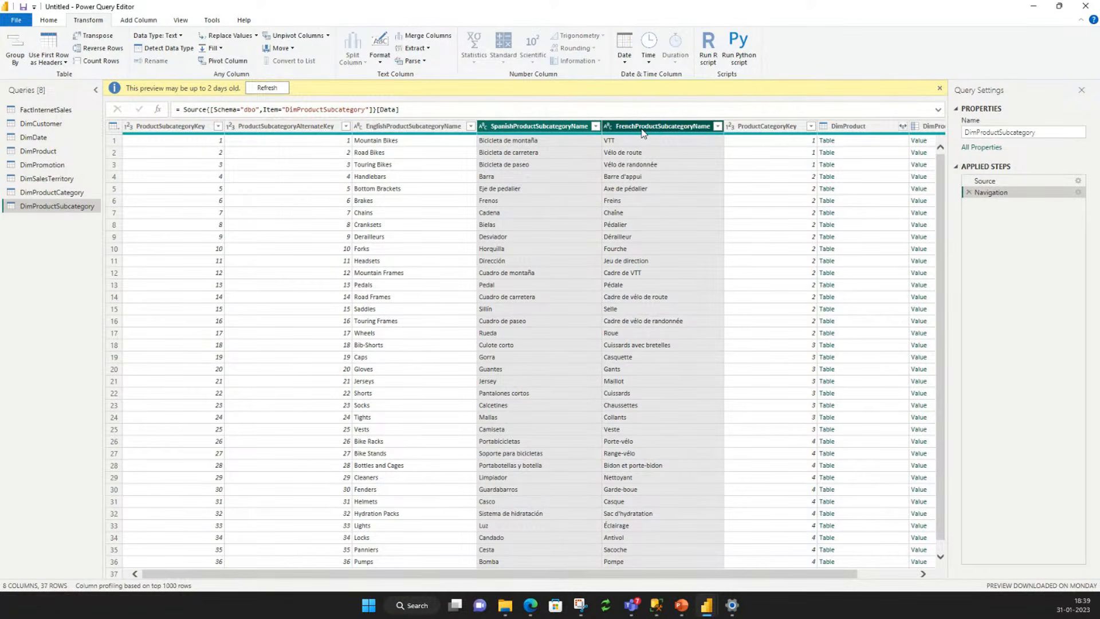
right_click(534, 129)
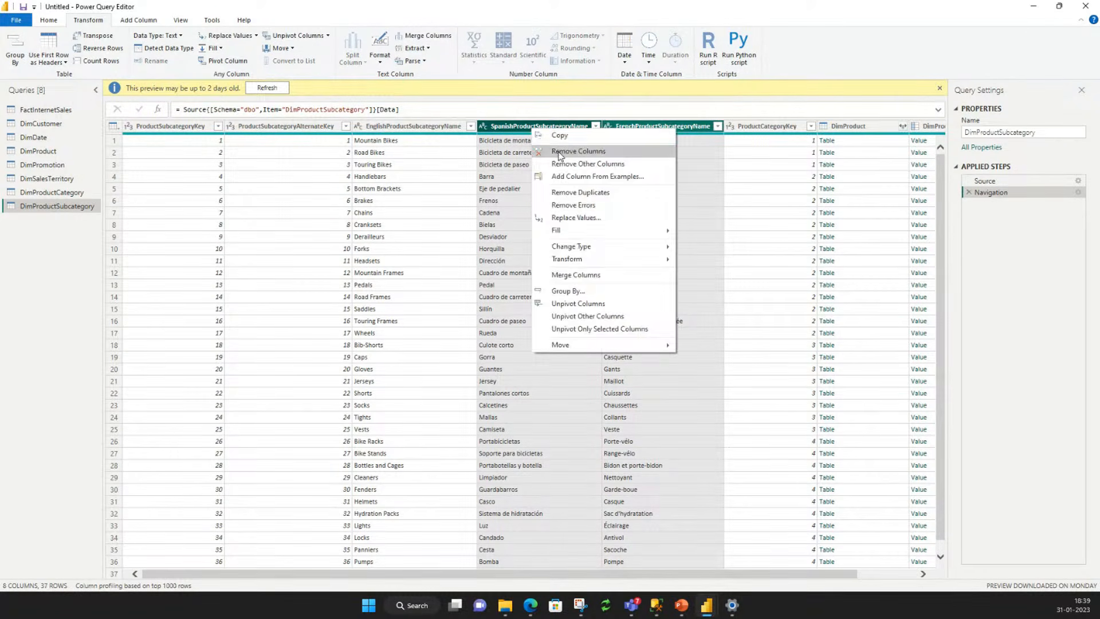
left_click(578, 151)
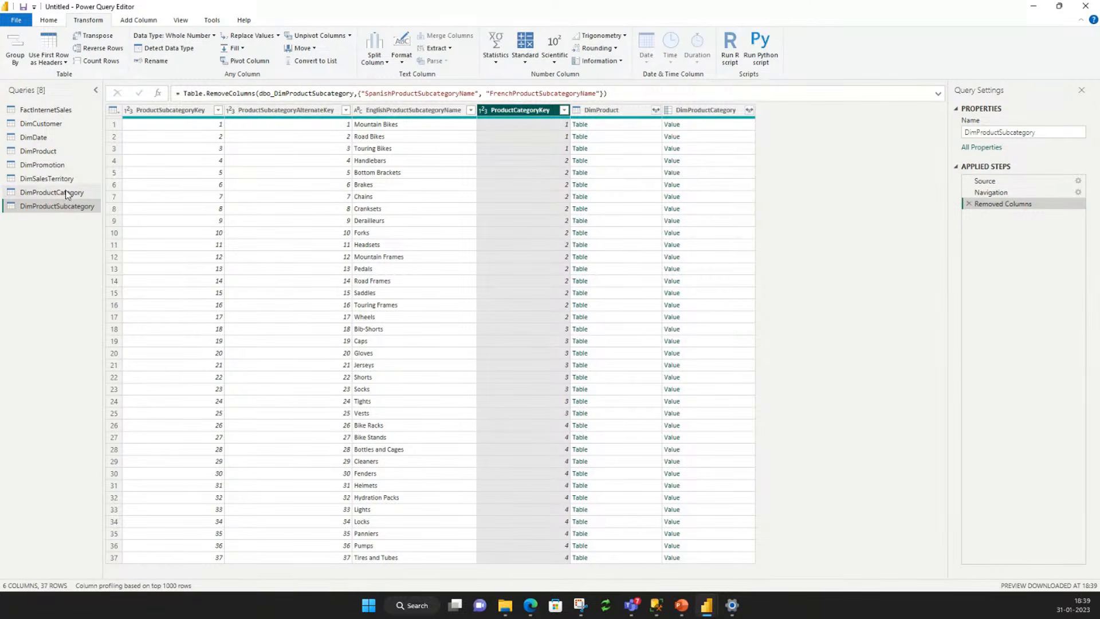
Look through the DimPromotion, DimProduct and FactInternetSales queries, and display the commands for adding columns.
left_click(48, 167)
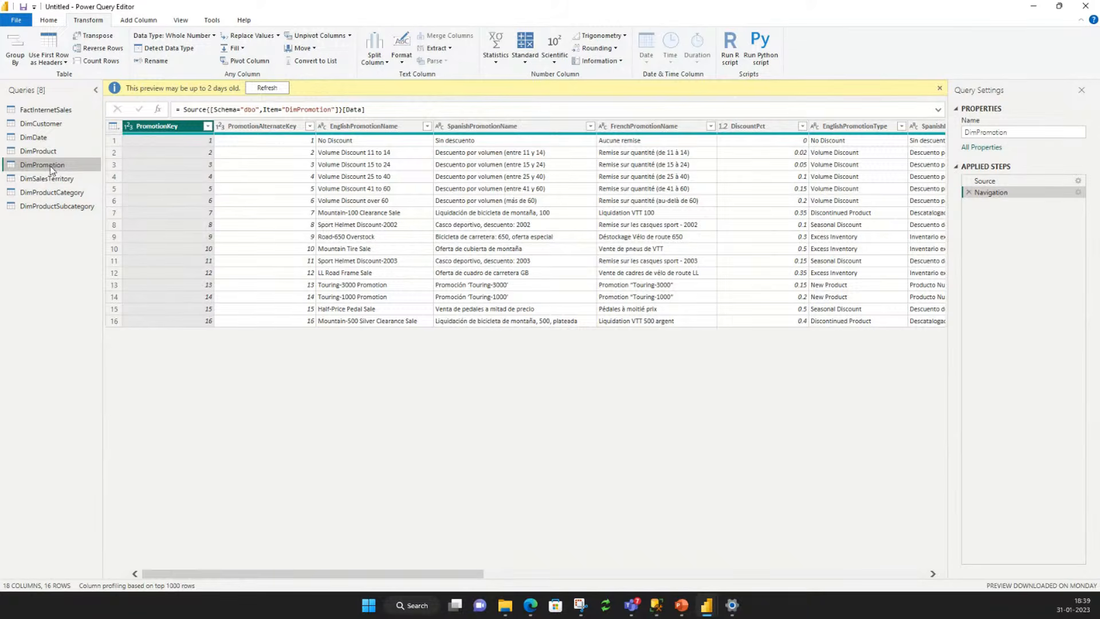
left_click(42, 150)
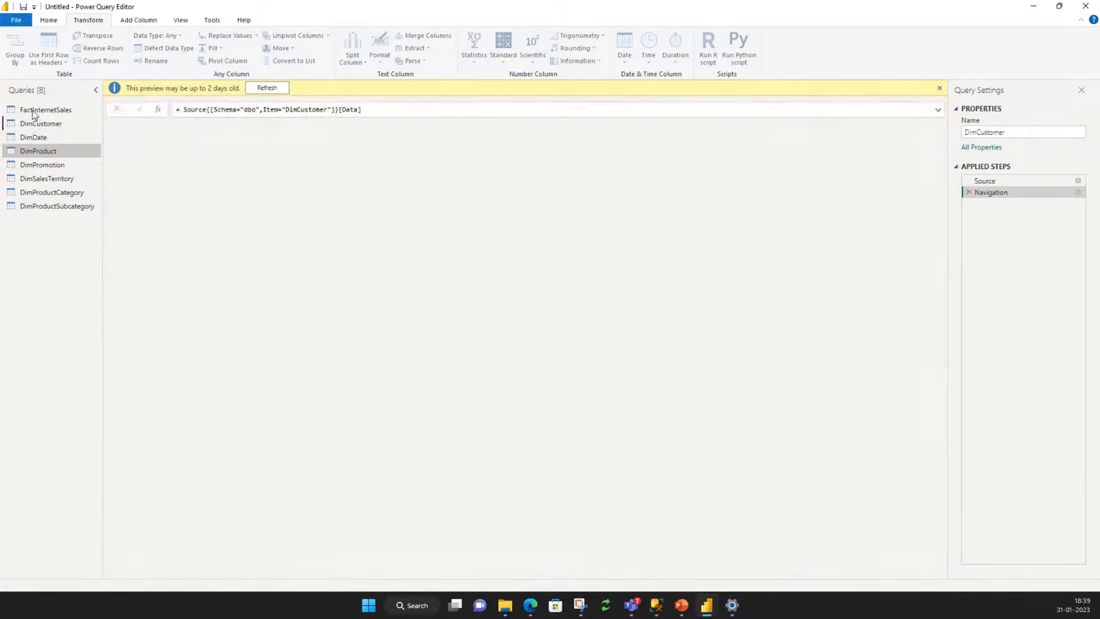
left_click(43, 110)
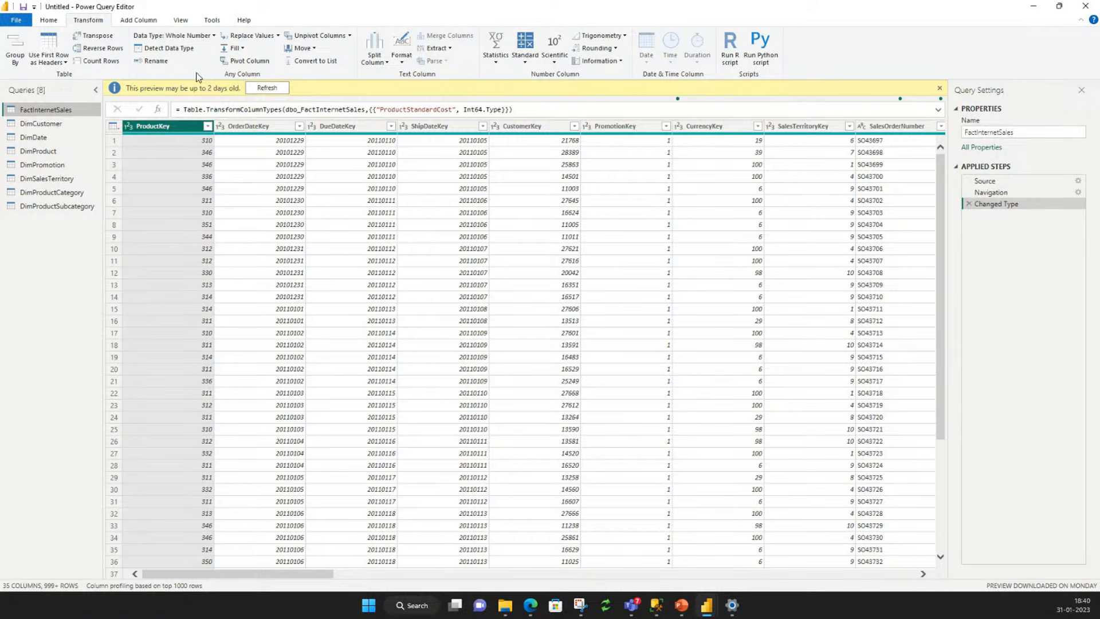
left_click(153, 21)
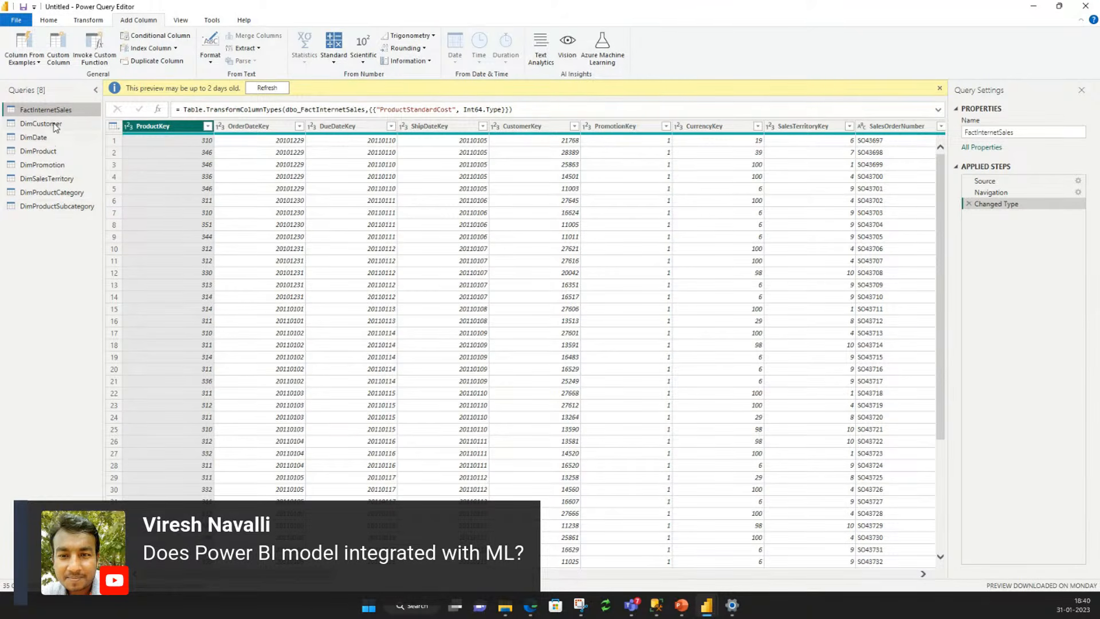
left_click_drag(286, 574, 895, 557)
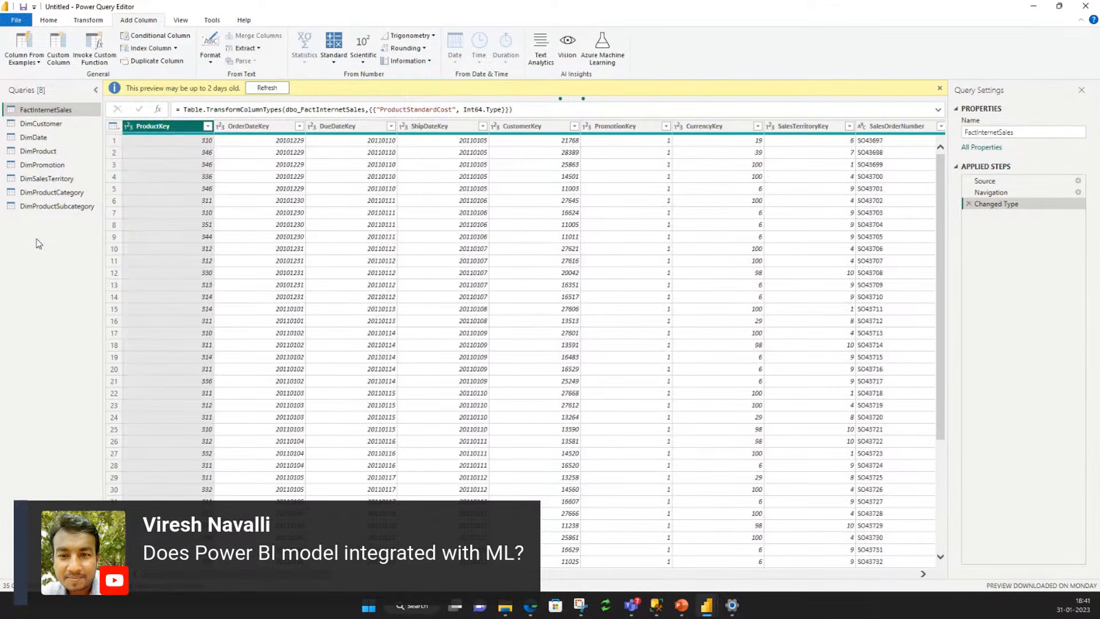
Open Text Analytics for the EnglishProductSubcategoryName column in DimProductSubcategory, and cancel it to return to Power Query Editor.
left_click(37, 206)
left_click(395, 110)
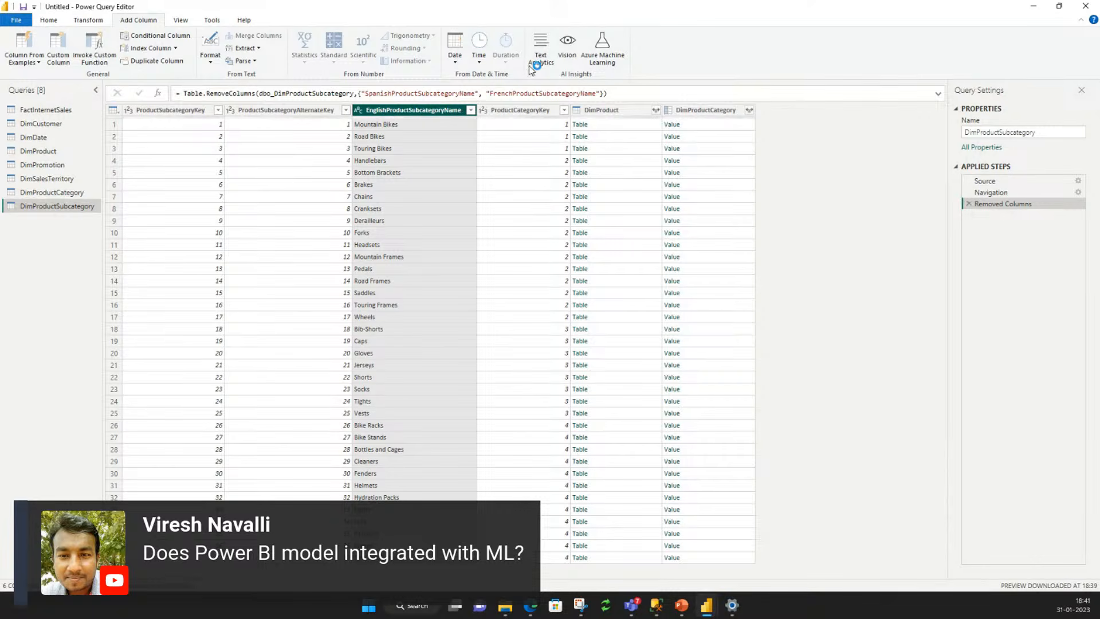
left_click(549, 60)
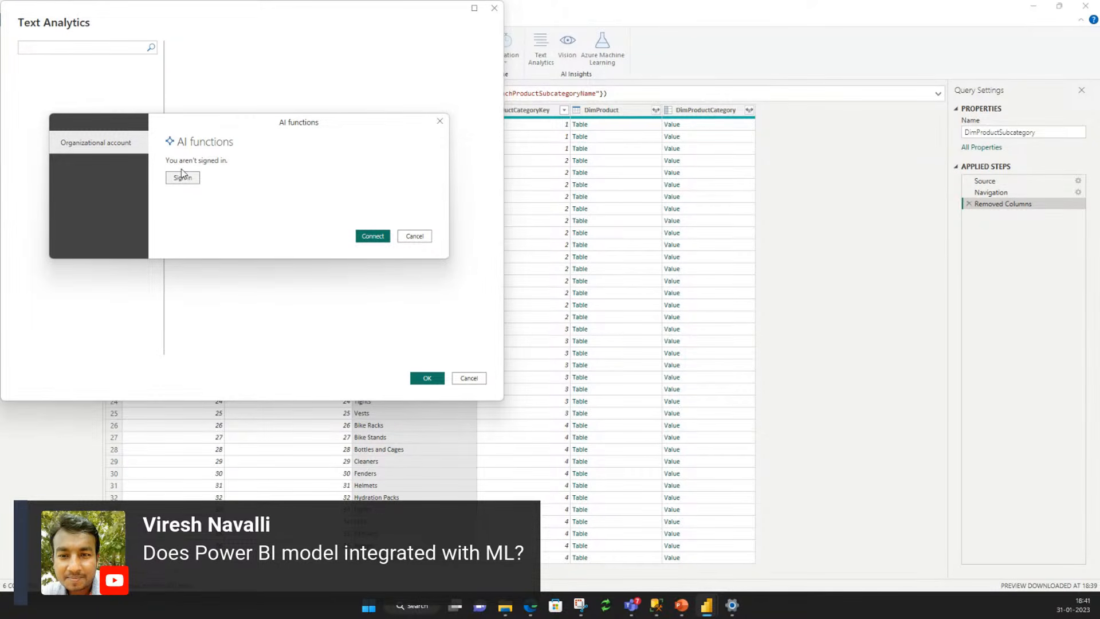
left_click(415, 238)
left_click(468, 379)
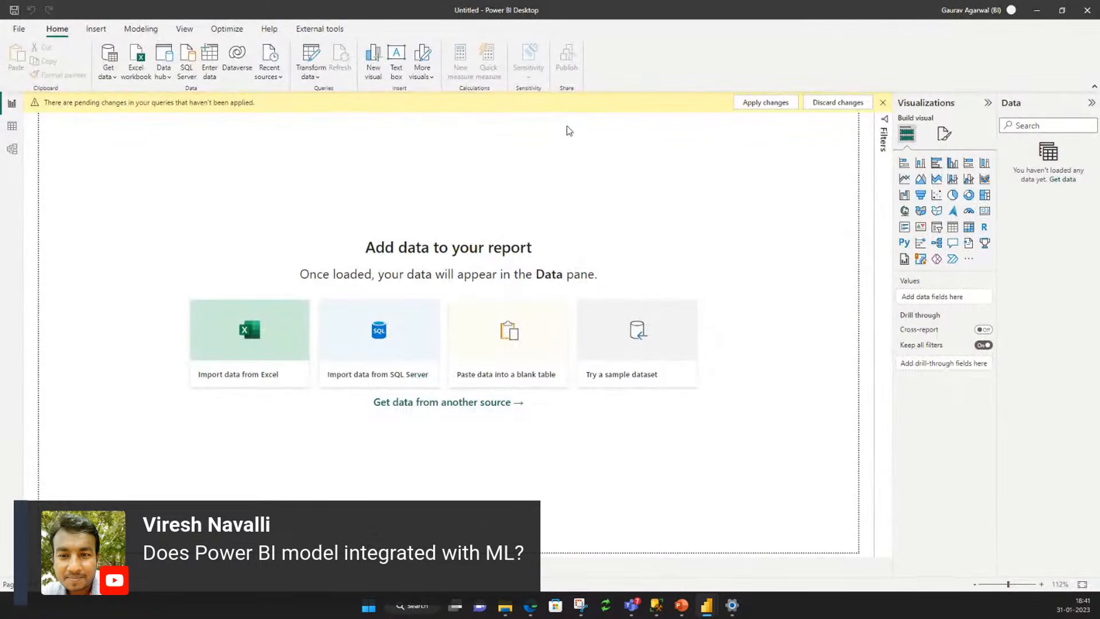
mouse_move(710, 609)
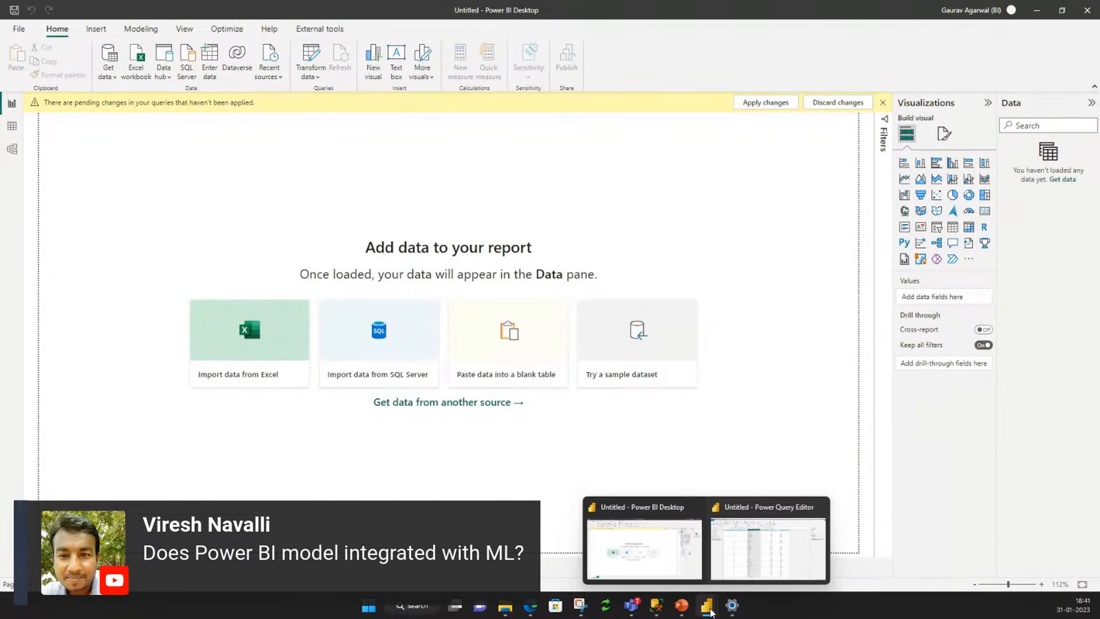
left_click(737, 496)
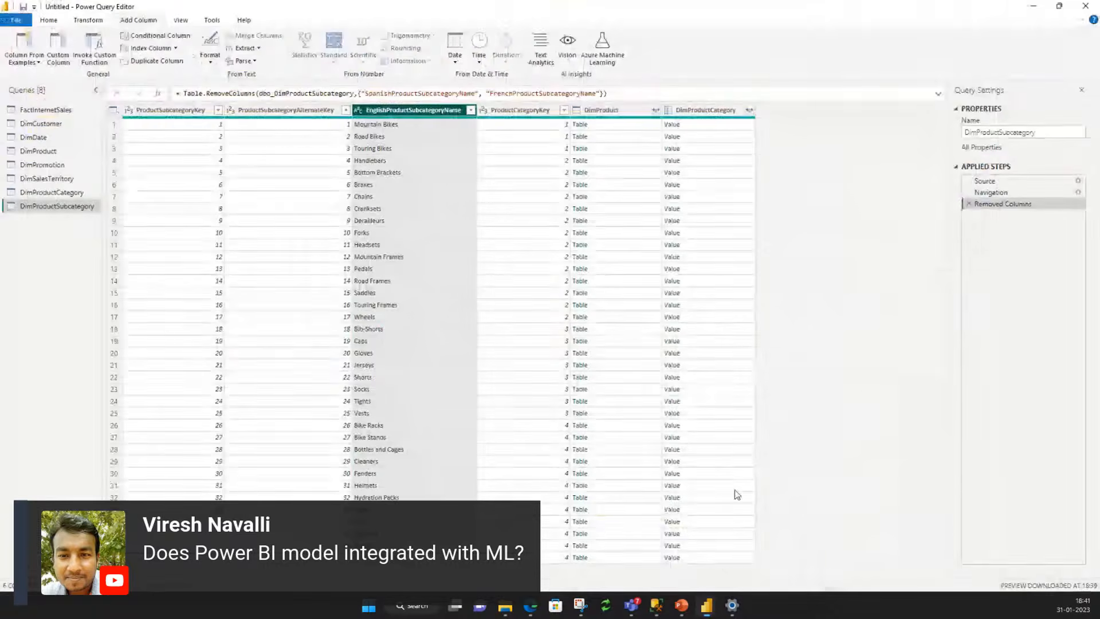
Open the Azure Machine Learning models for DimProductSubcategory, cancel the sign-in and return to the query.
left_click(614, 49)
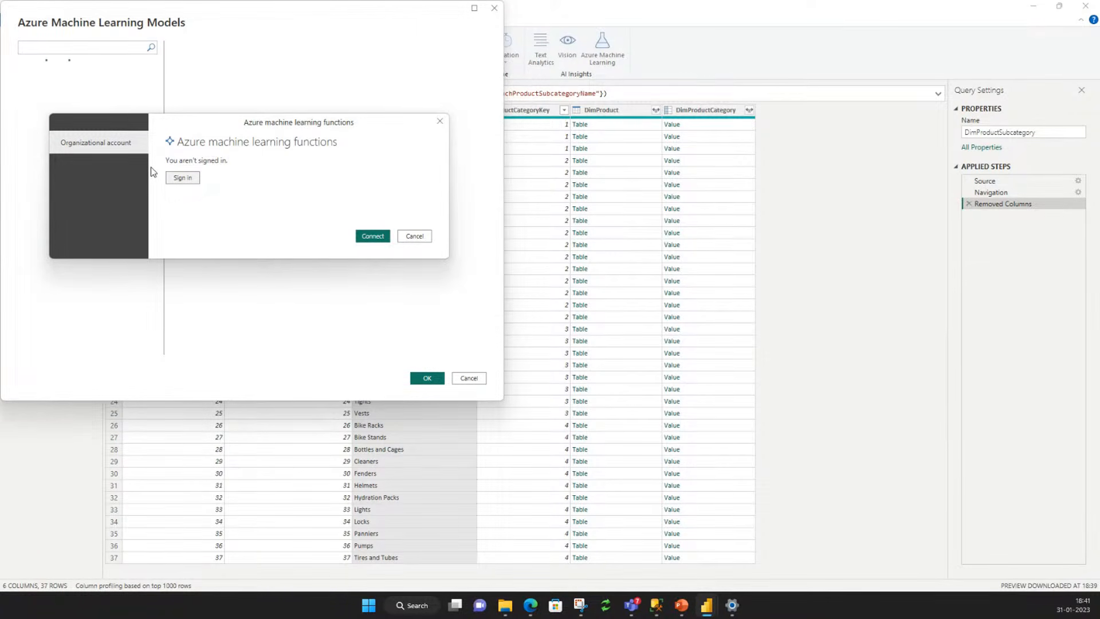
left_click(425, 236)
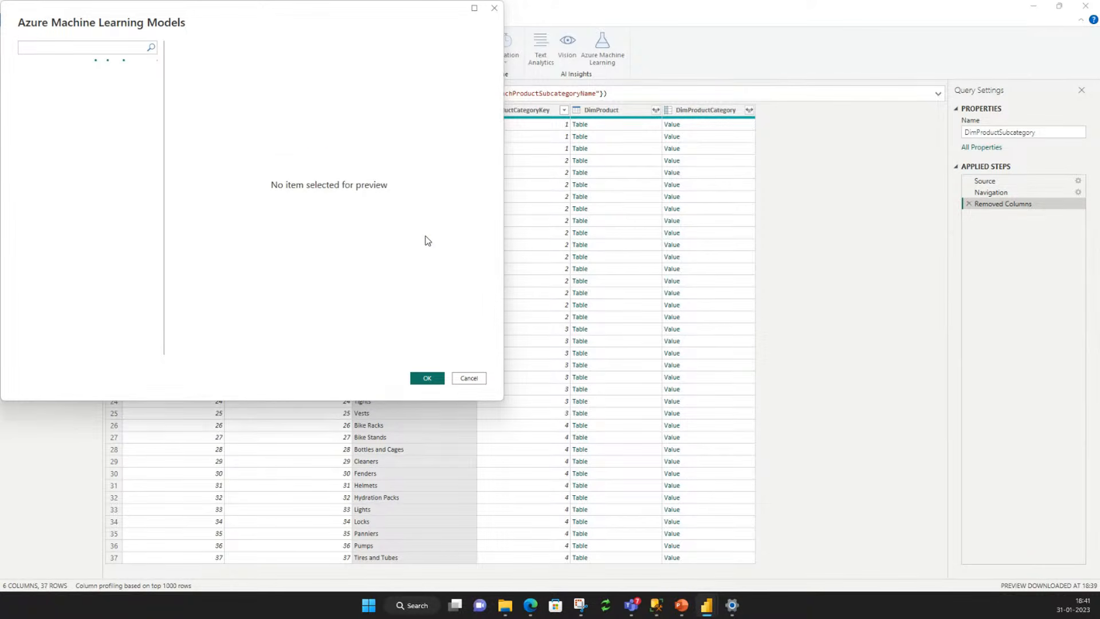
left_click(495, 8)
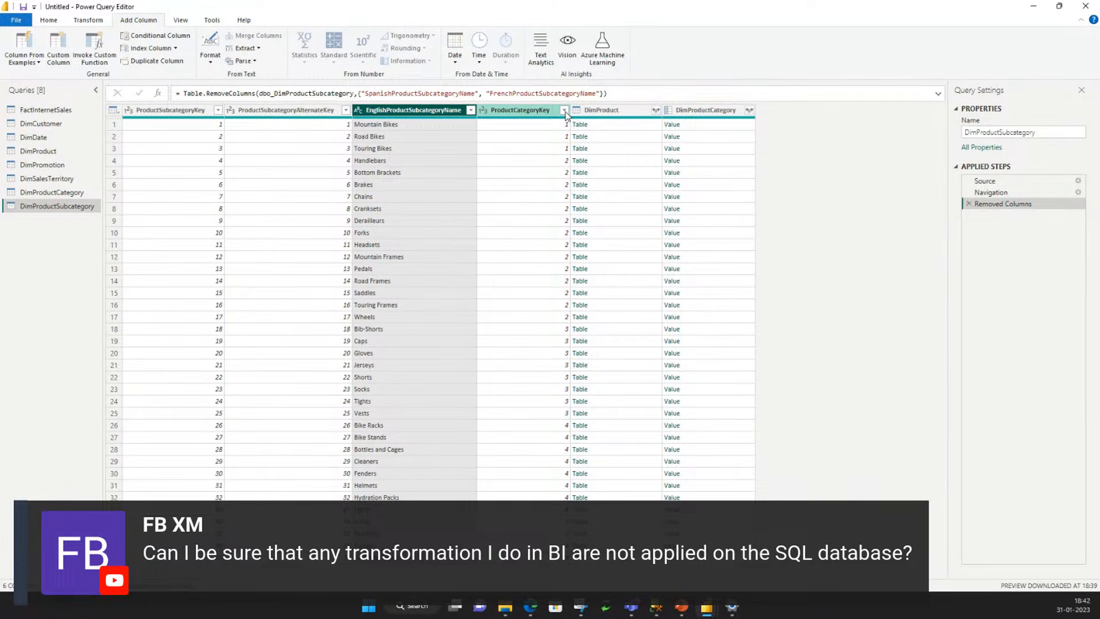
Filter the FactInternetSales query to rows whose ProductKey is 310.
left_click(47, 110)
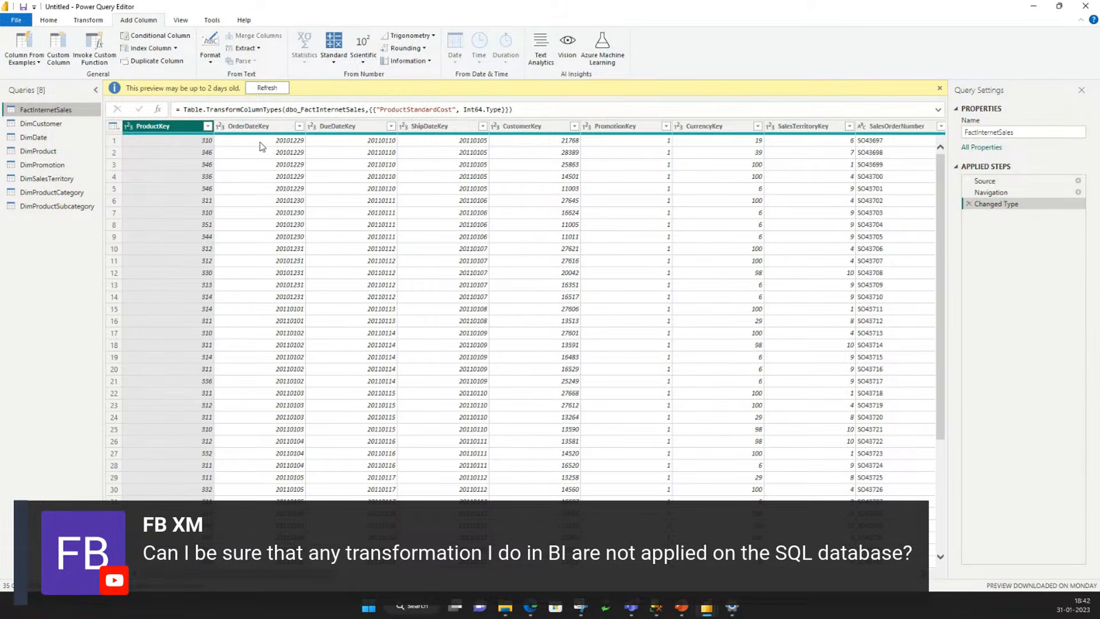
left_click(207, 126)
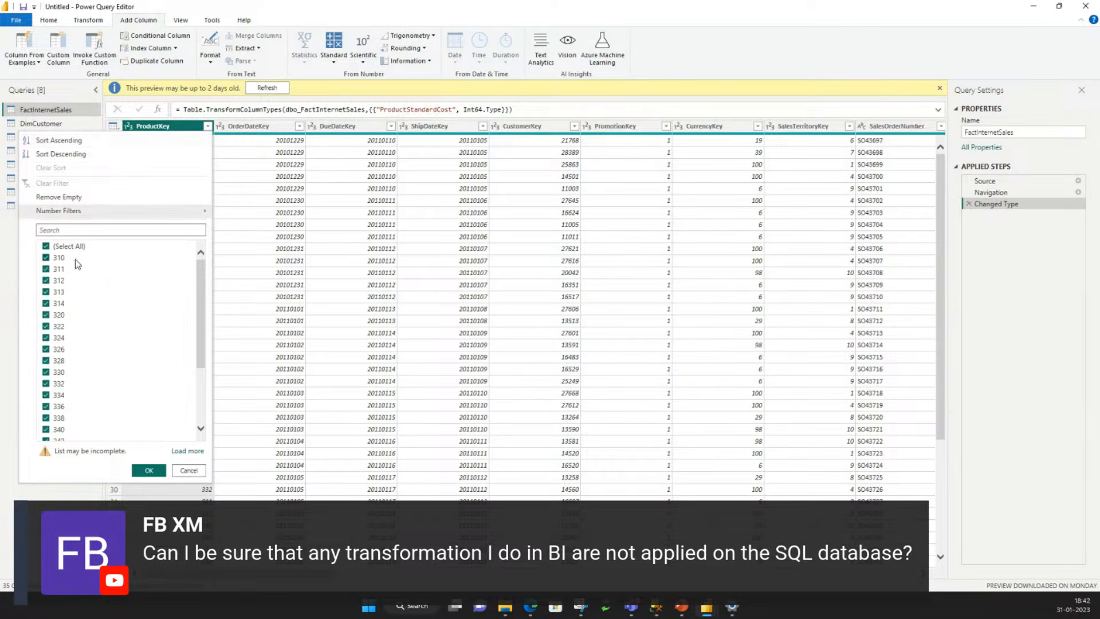
left_click(46, 246)
left_click(46, 257)
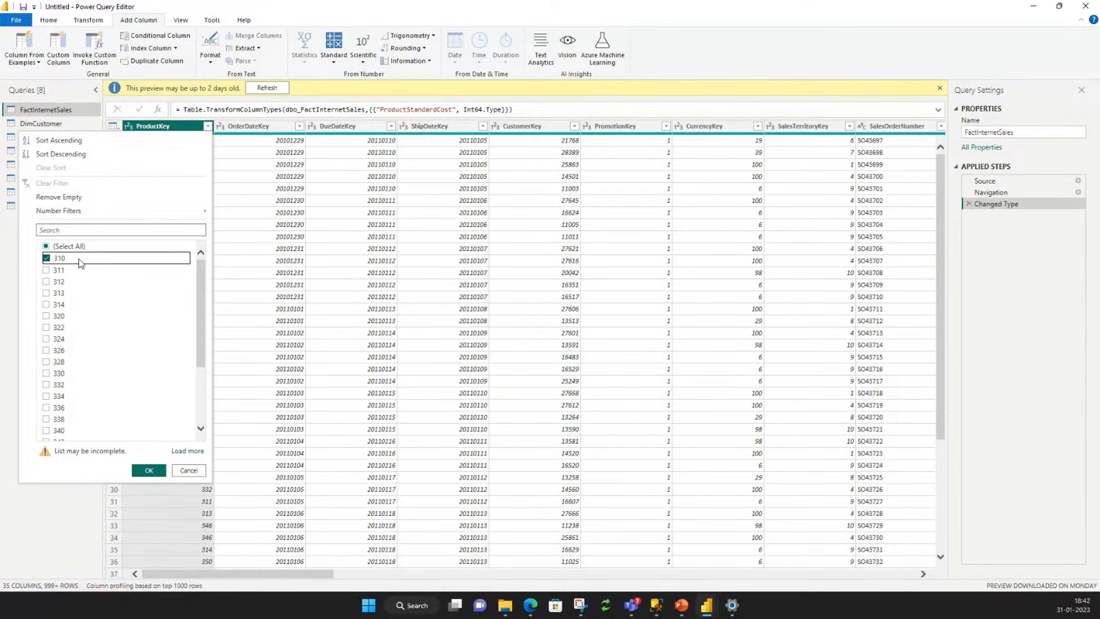
left_click(150, 473)
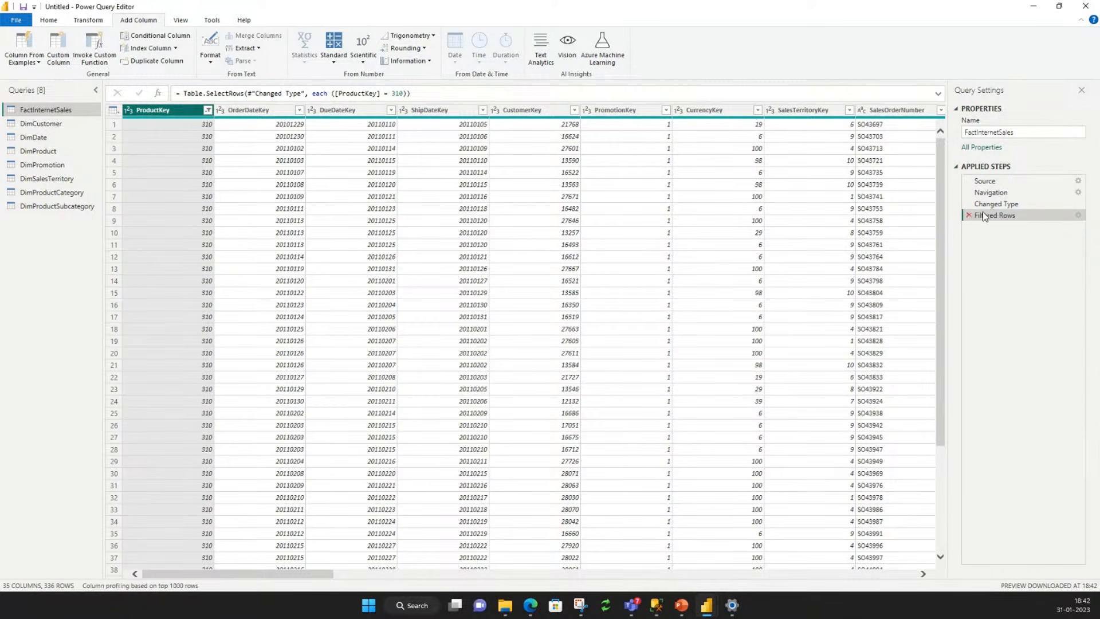
Reset the ProductKey filter in FactInternetSales so that all product keys are included.
left_click(208, 110)
left_click(46, 231)
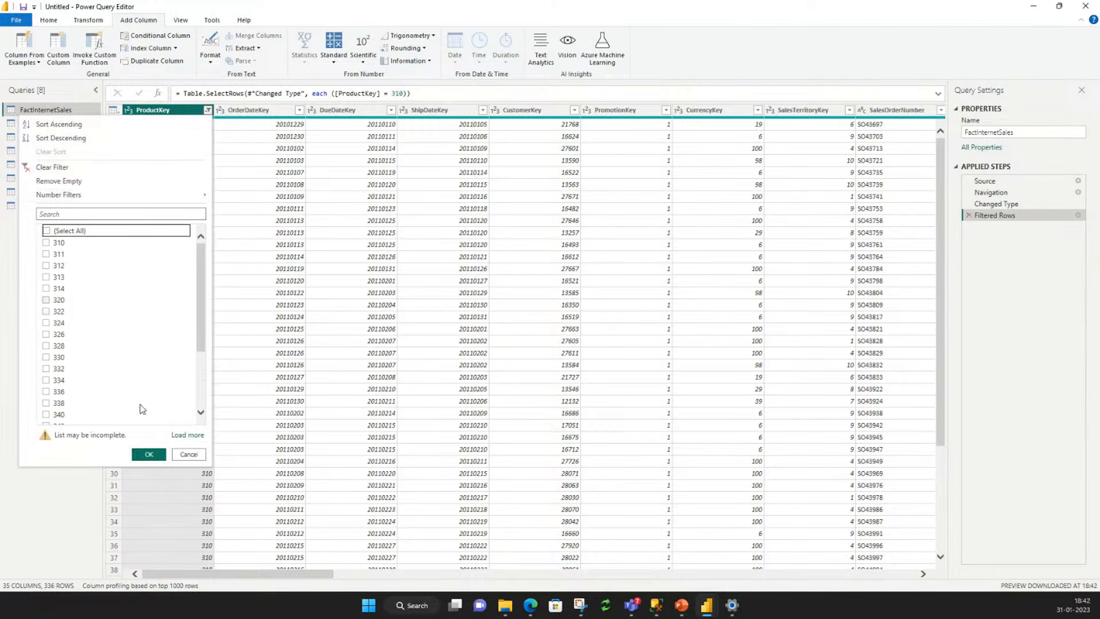
left_click(47, 230)
left_click(149, 454)
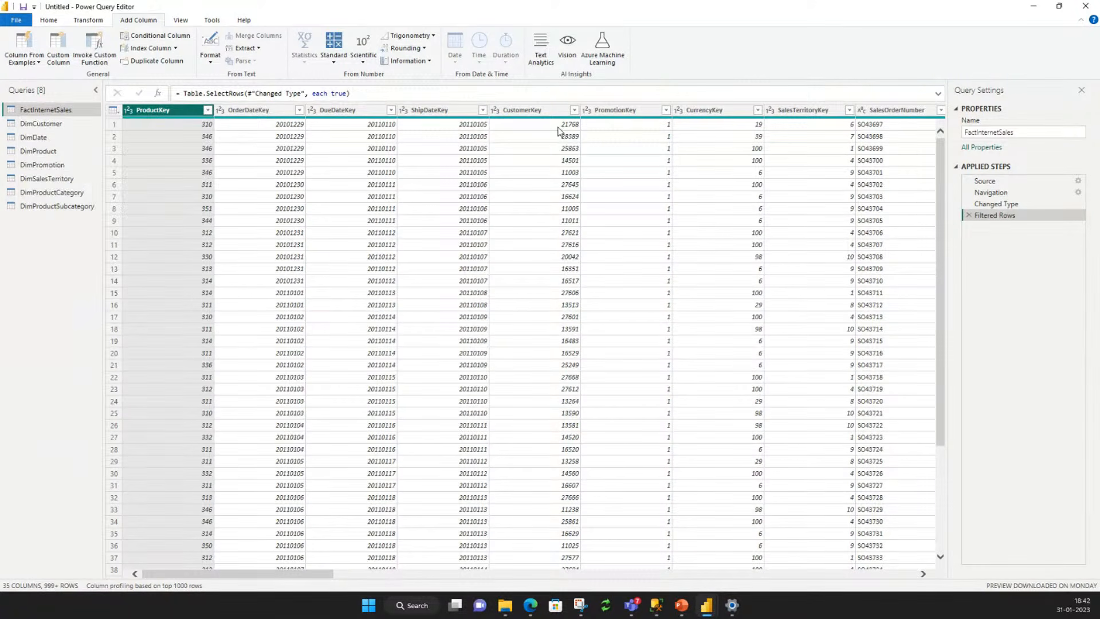
Show the column profile for ProductKey in FactInternetSales and examine its column statistics and value distribution.
left_click(88, 20)
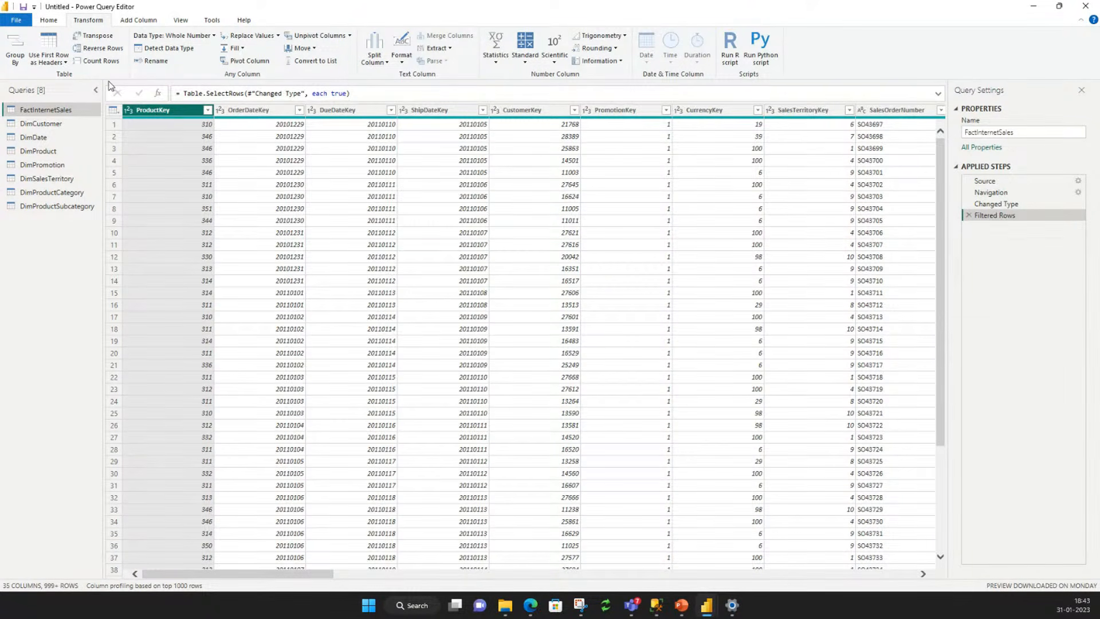
left_click(208, 19)
left_click(181, 20)
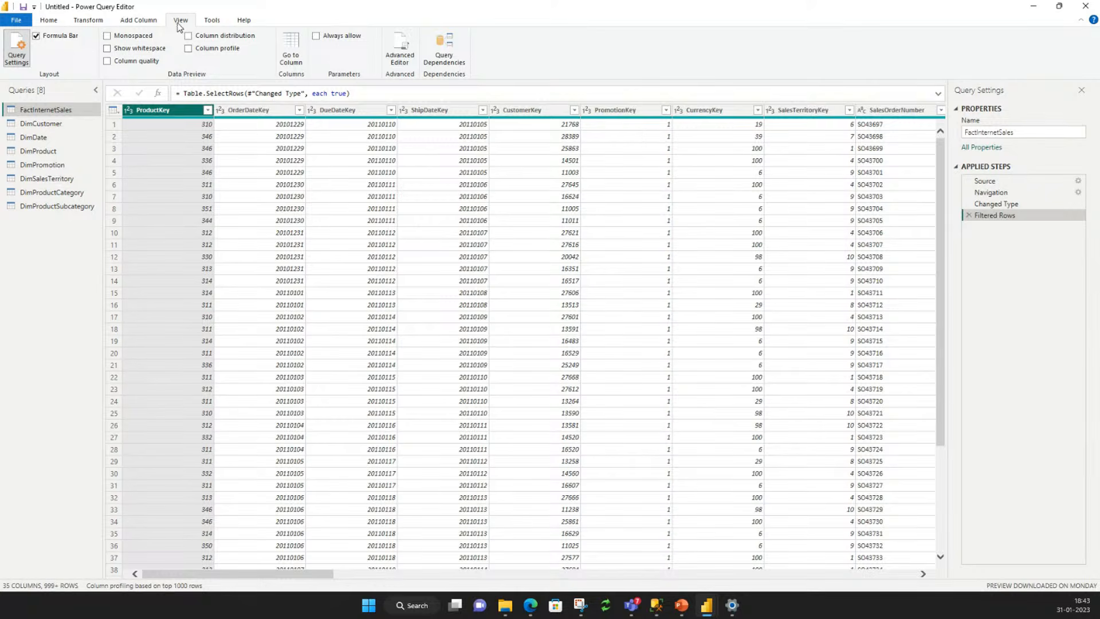
left_click(189, 49)
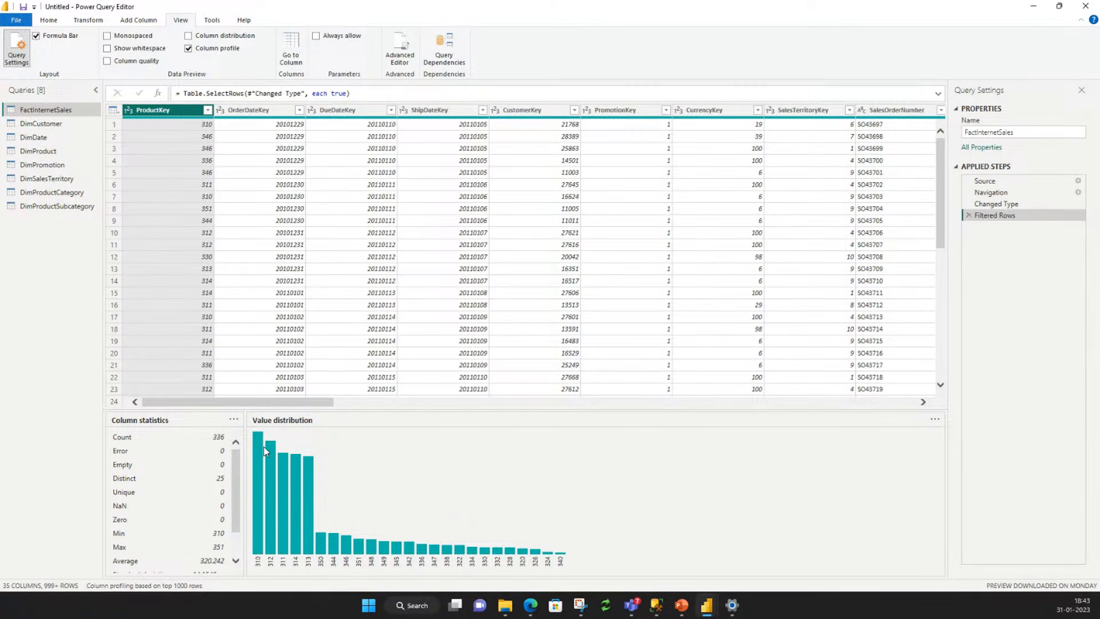
left_click_drag(237, 473, 237, 508)
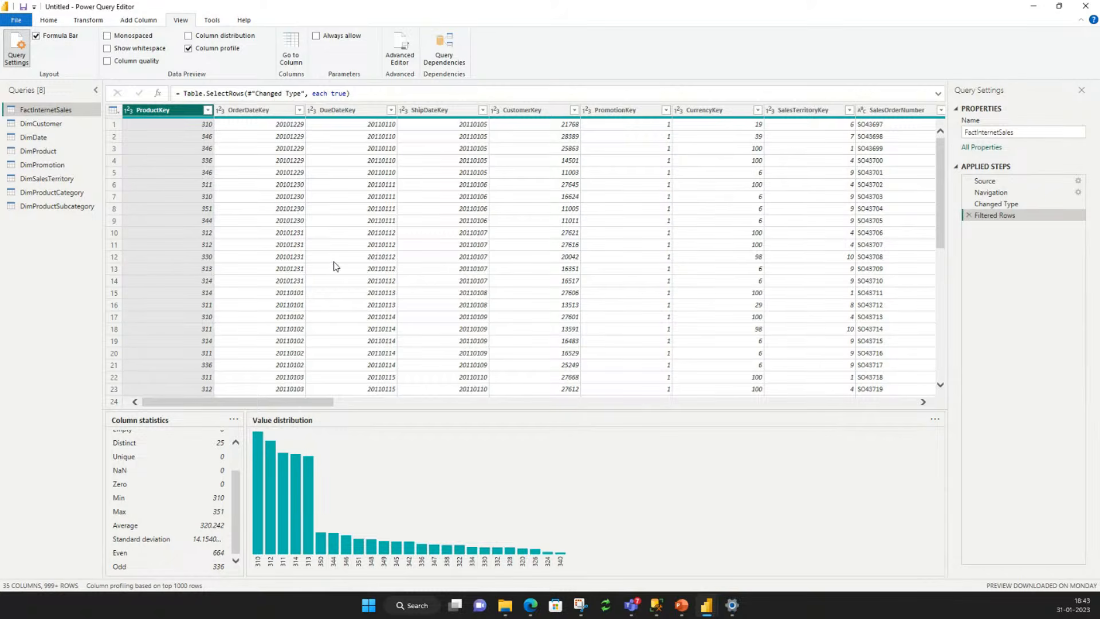
Check column quality in the DimProductCategory, DimDate and DimCustomer queries, and hide both column quality and column profile.
left_click(108, 61)
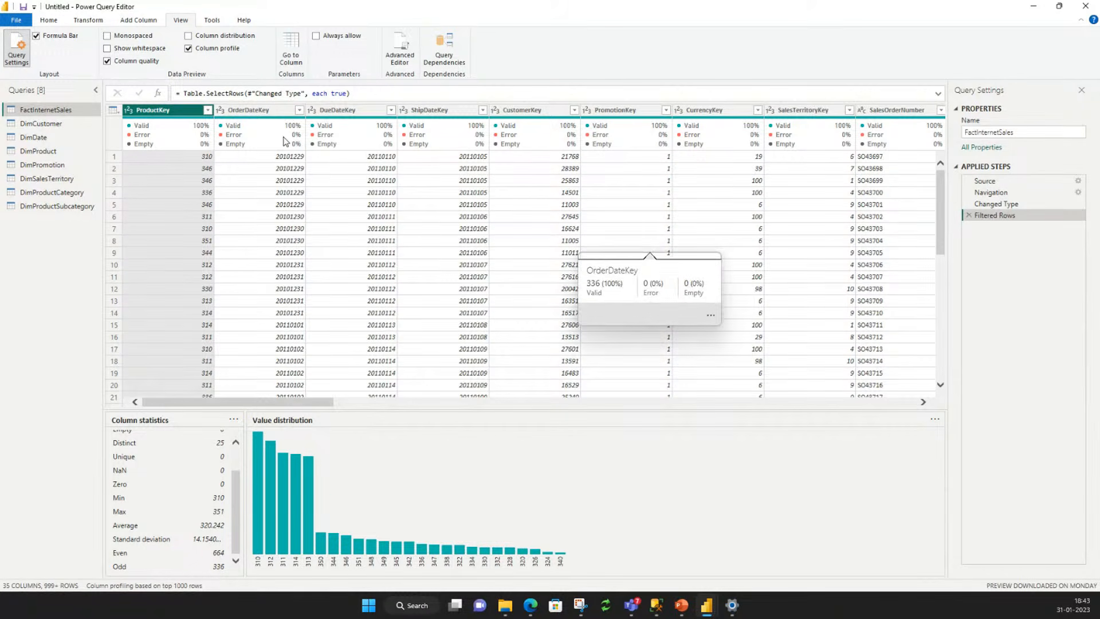
left_click(69, 196)
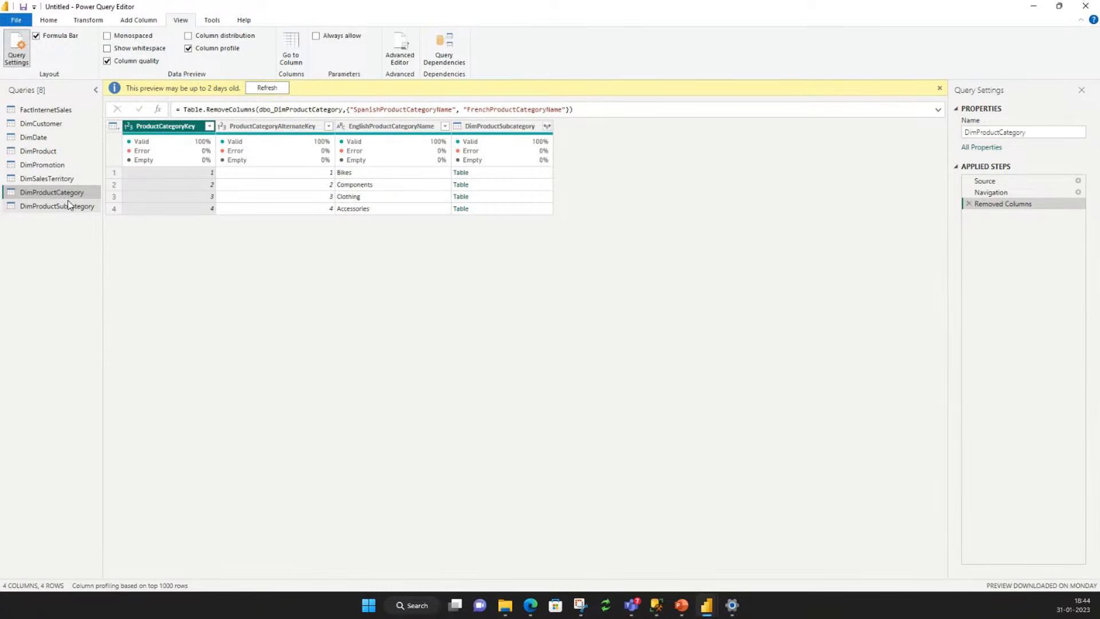
mouse_move(270, 157)
left_click(40, 137)
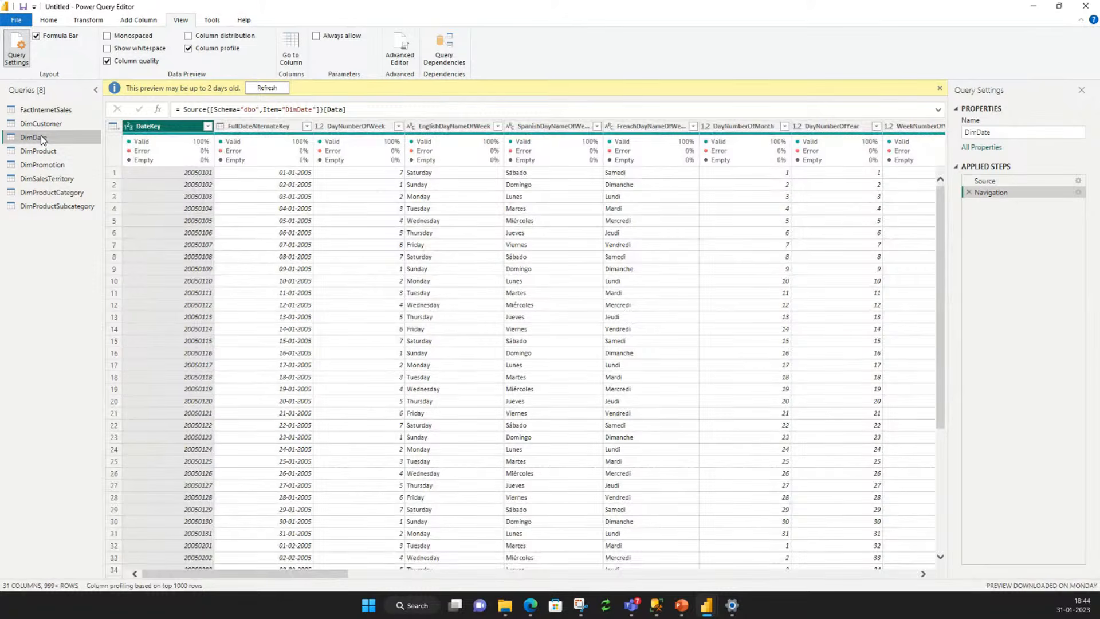
left_click(40, 123)
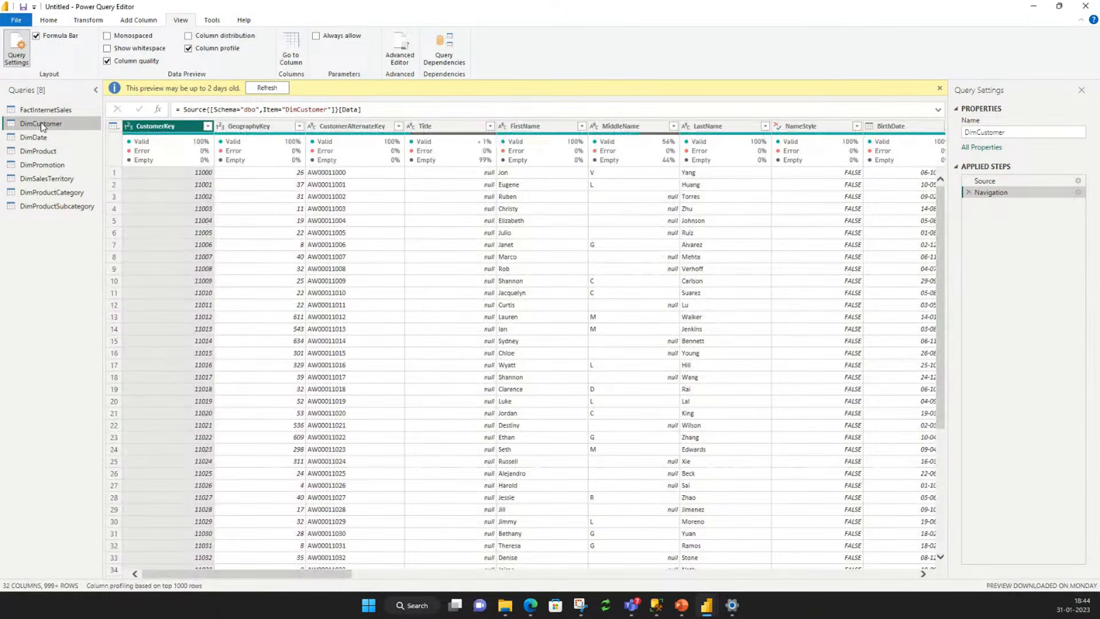
mouse_move(257, 163)
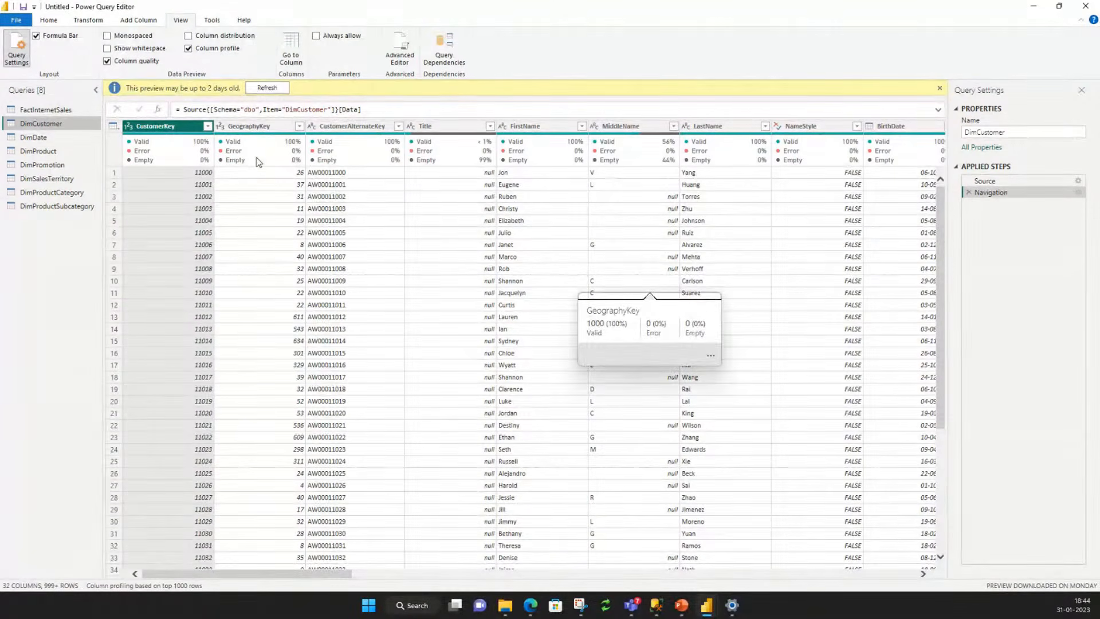
left_click(188, 48)
left_click(106, 62)
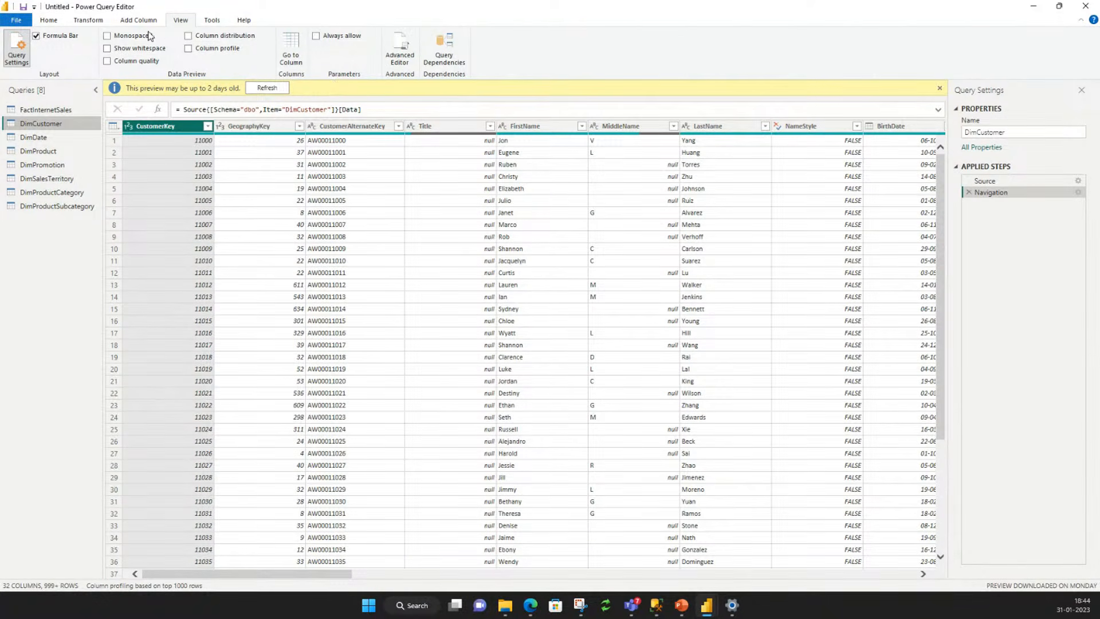
Close Power Query Editor and apply the query changes to load all tables into the model.
left_click(48, 21)
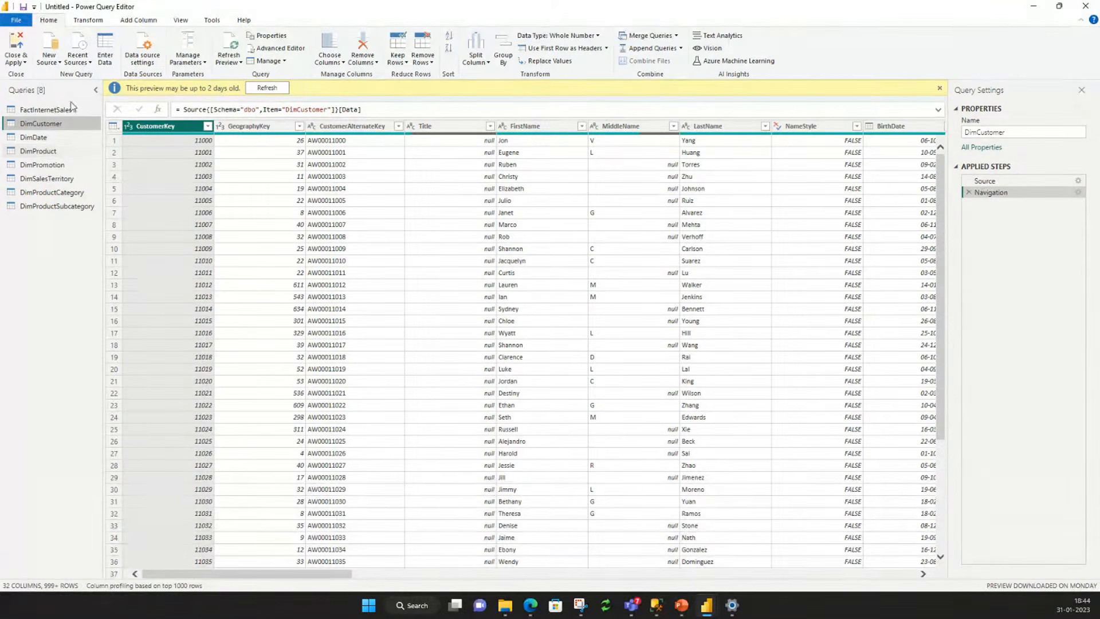
left_click(21, 63)
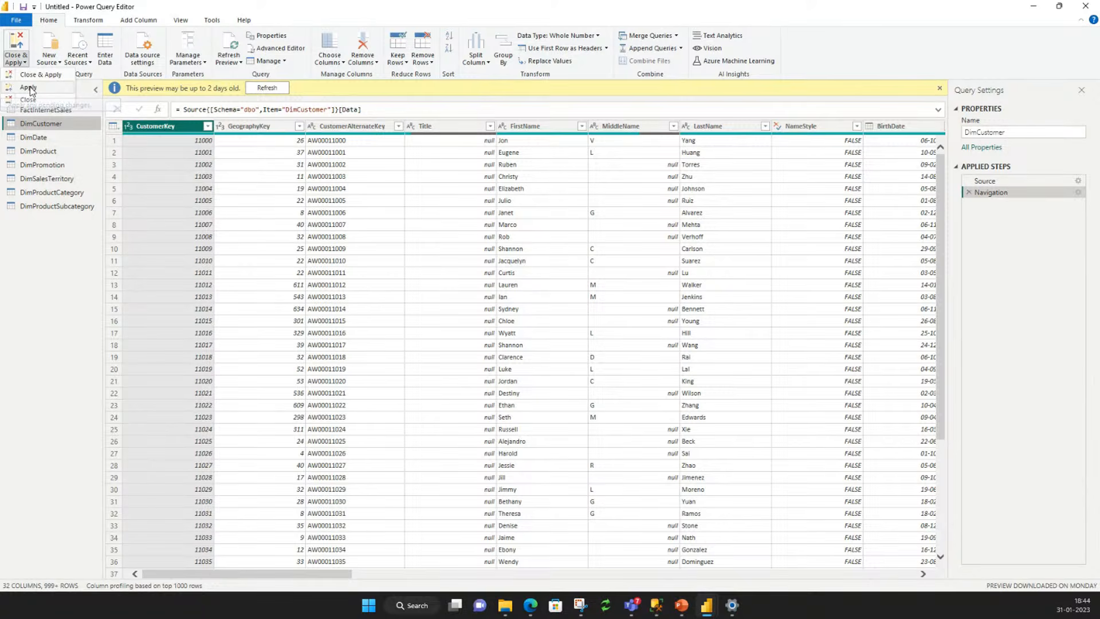
left_click(34, 79)
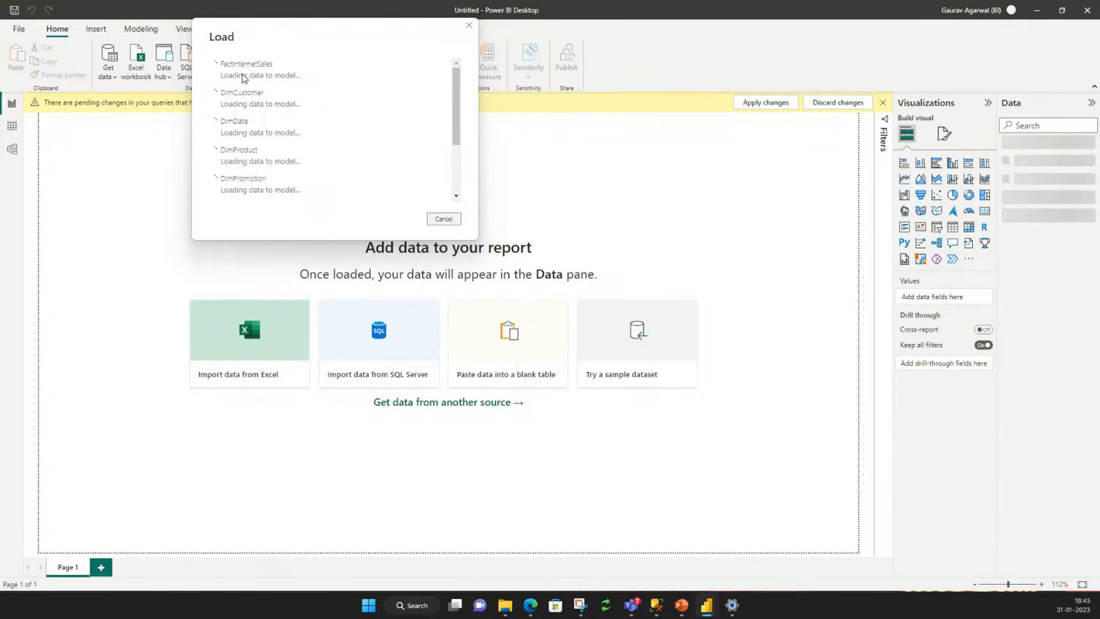
scroll(324, 117, "down", 3)
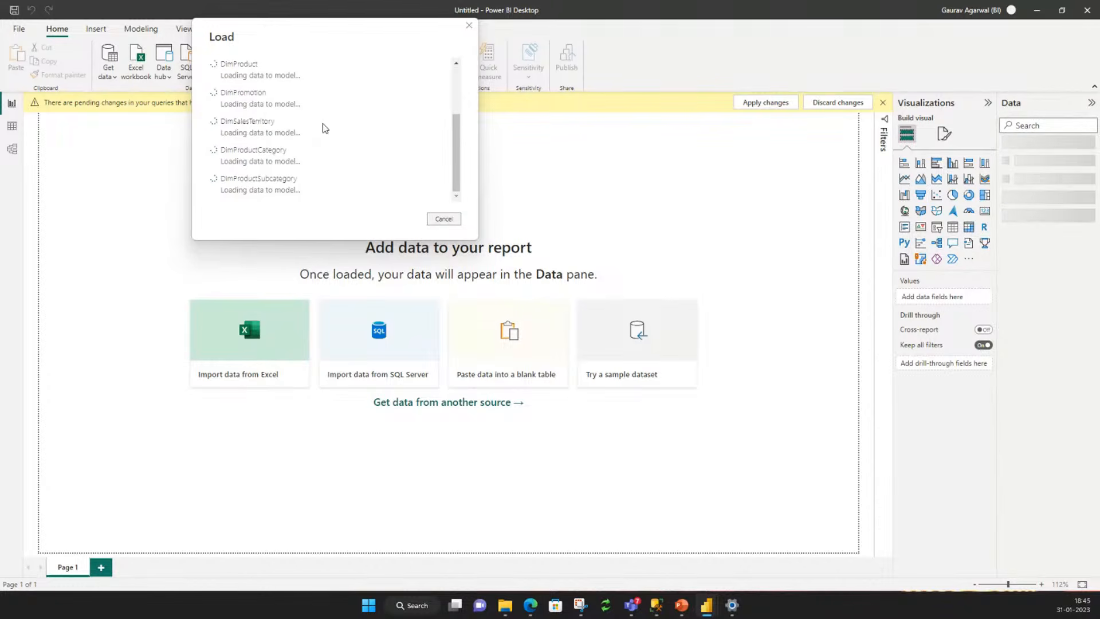
scroll(323, 145, "up", 3)
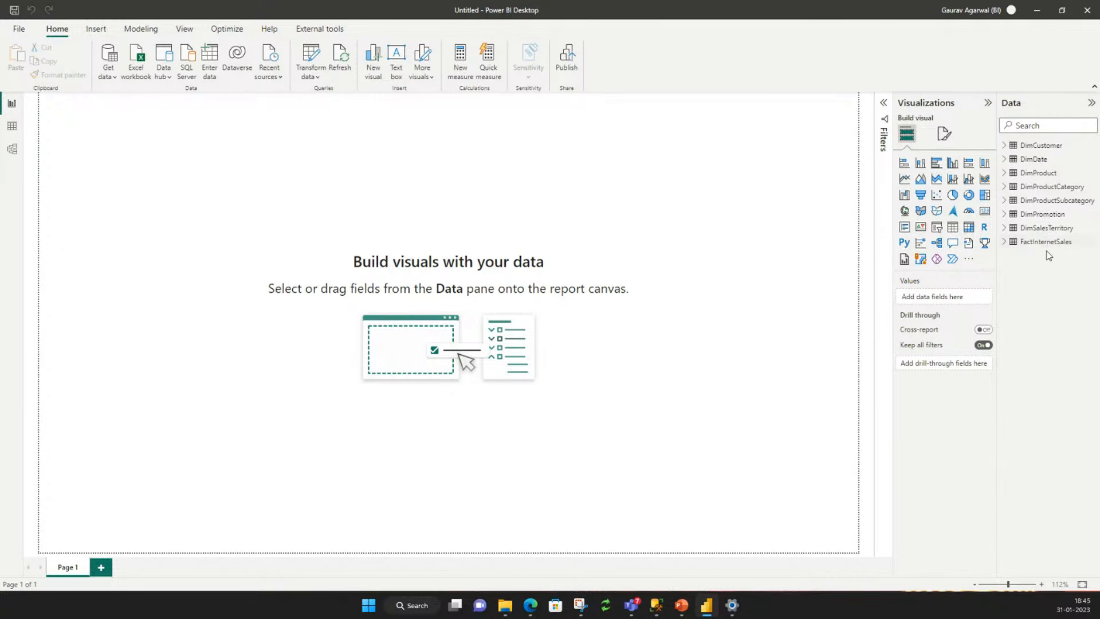
Look through the loaded rows of the customer, product, product subcategory, promotion, sales territory and FactInternetSales tables.
left_click(13, 129)
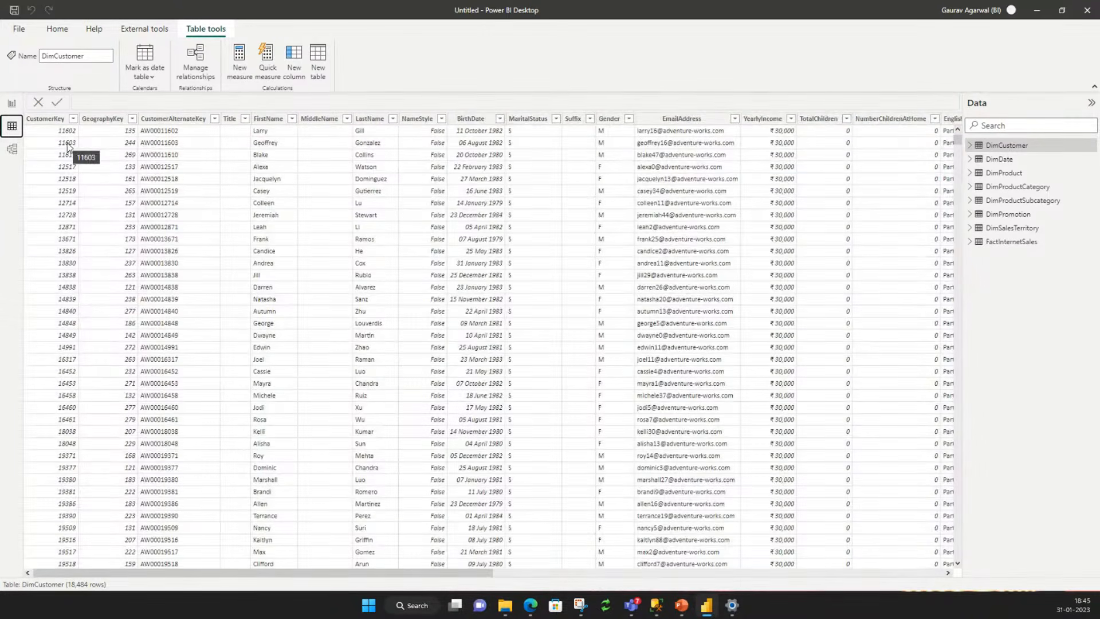
left_click(1010, 174)
left_click(1015, 200)
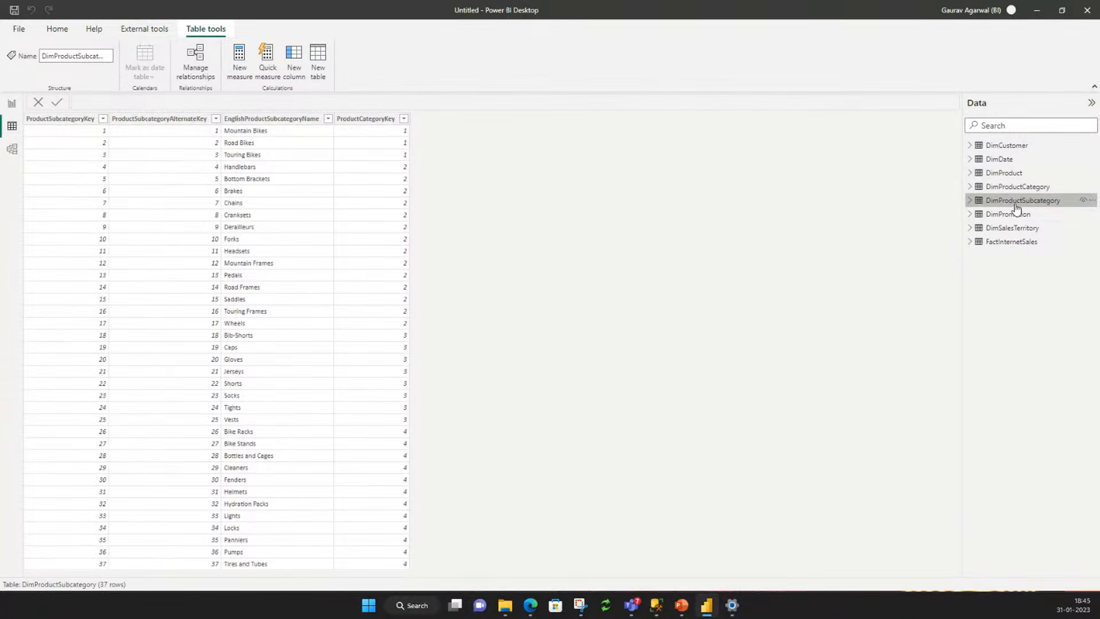
left_click(1014, 215)
left_click(1012, 229)
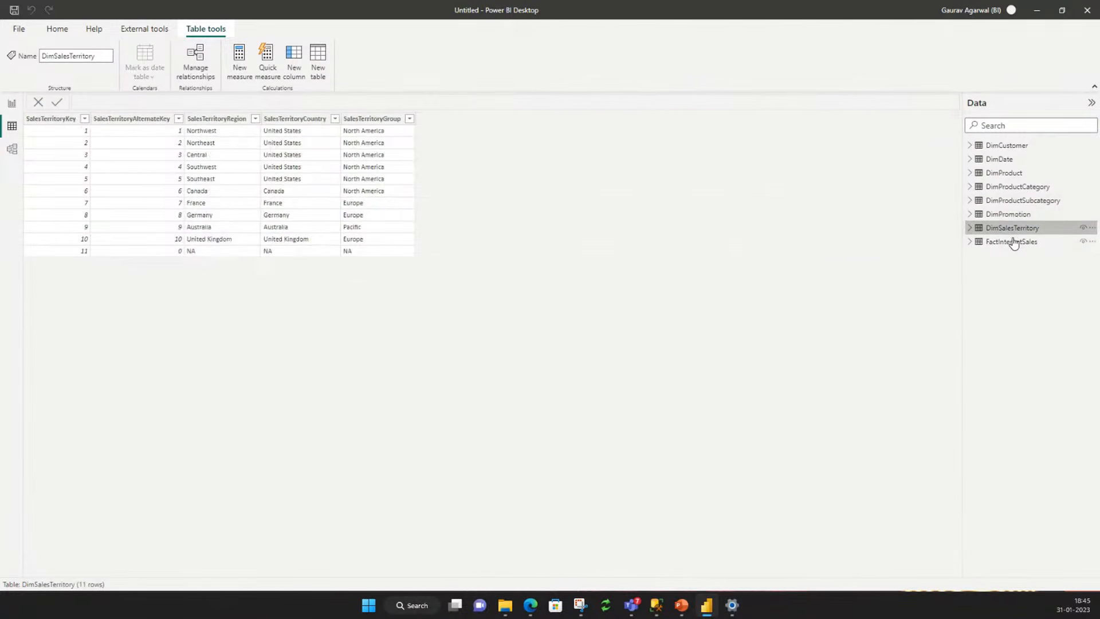
left_click(1012, 242)
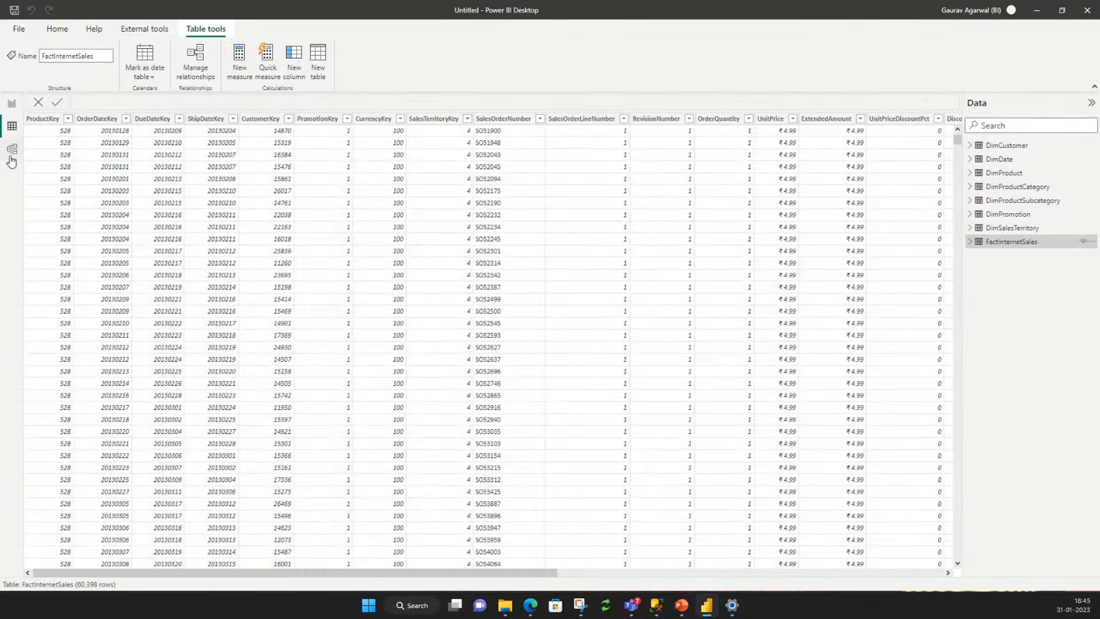
In the model diagram, place FactInternetSales centrally, with DimDate, DimPromotion and DimSalesTerritory on its left and DimProduct on its right.
left_click(10, 152)
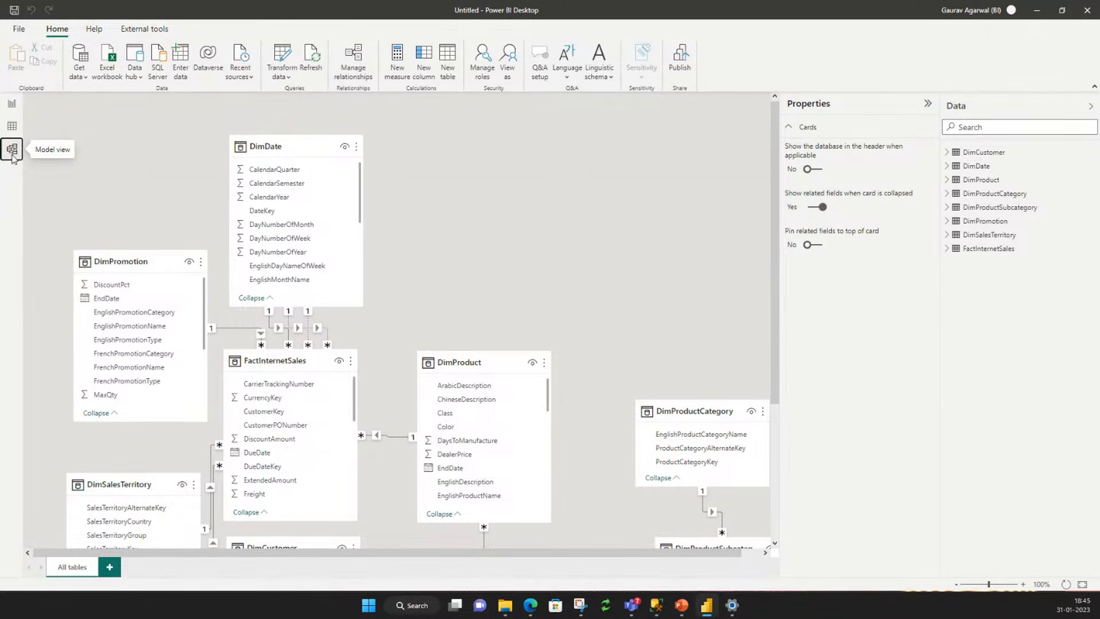
left_click_drag(298, 361, 502, 109)
left_click_drag(288, 147, 161, 110)
left_click_drag(453, 161, 292, 226)
left_click_drag(485, 363, 462, 208)
left_click_drag(356, 227, 476, 255)
left_click_drag(182, 147, 264, 138)
left_click_drag(123, 262, 115, 304)
left_click_drag(120, 484, 123, 503)
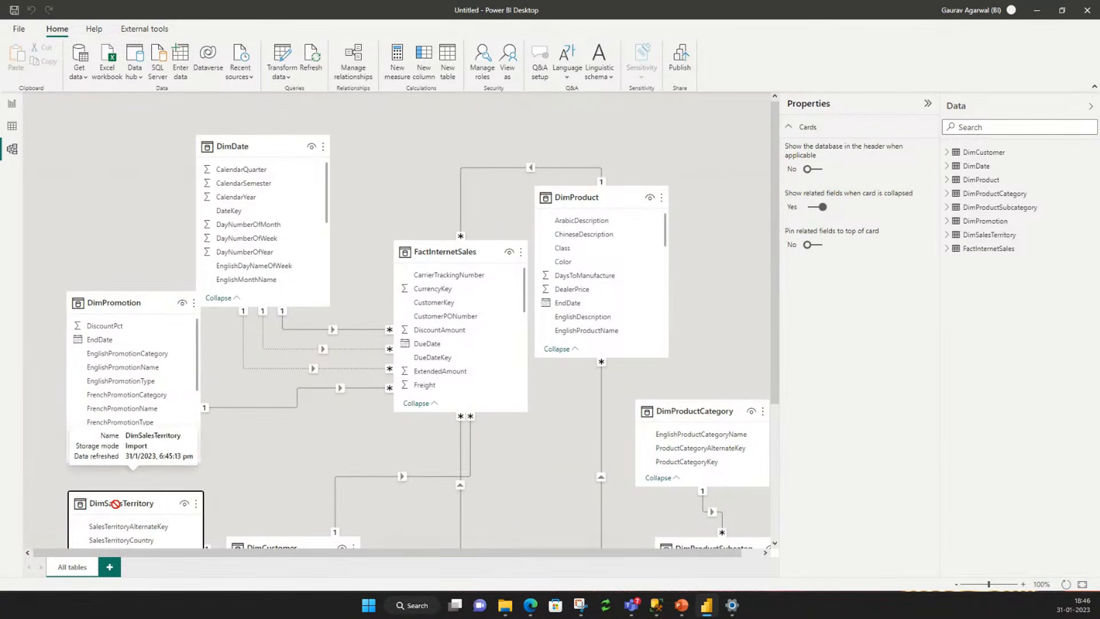
Arrange DimCustomer below FactInternetSales, and stack DimProductCategory above DimProductSubcategory underneath DimProduct in the model diagram.
scroll(443, 457, "down", 3)
scroll(444, 463, "down", 1)
left_click_drag(308, 352, 400, 393)
left_click(742, 350)
left_click_drag(742, 350, 630, 436)
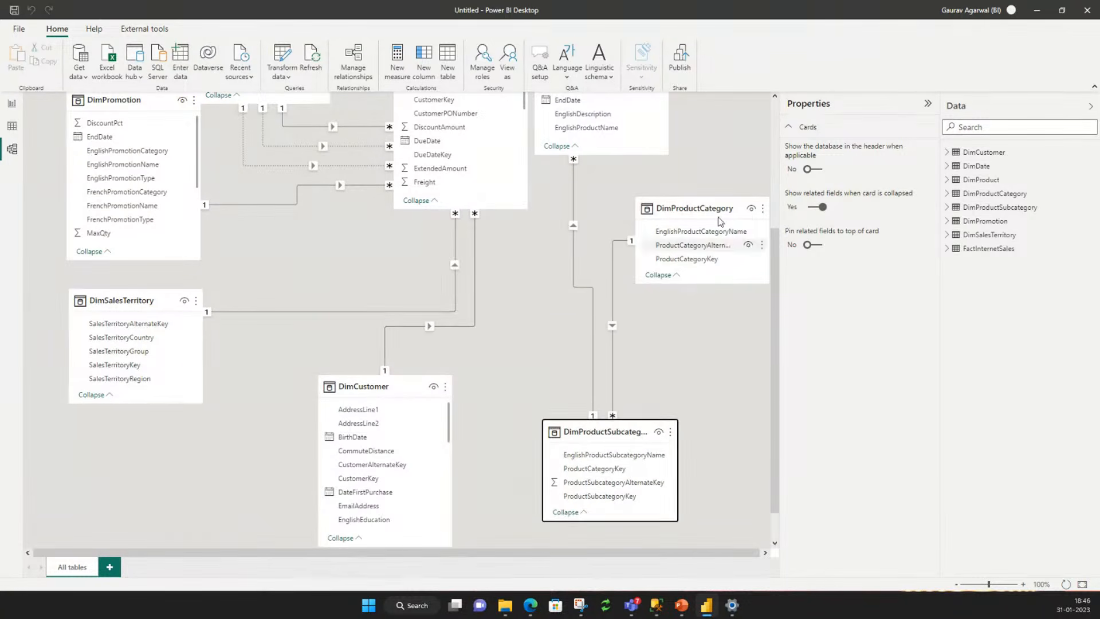
left_click_drag(718, 211, 637, 275)
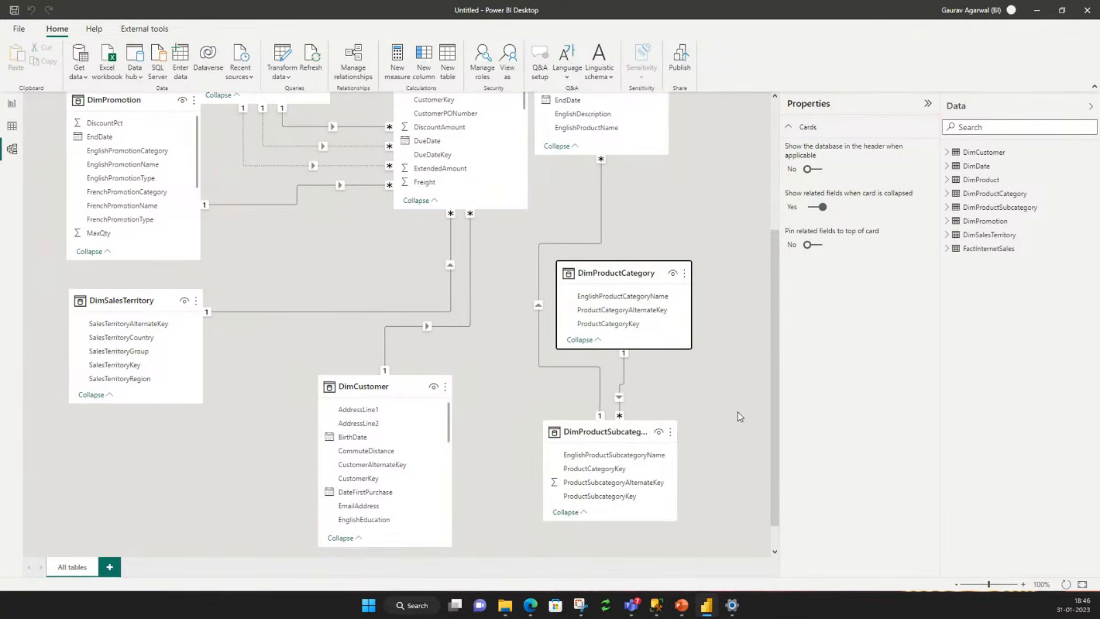
Space out the model diagram by shifting FactInternetSales left, DimPromotion slightly down, DimDate slightly right and DimProduct farther right.
scroll(739, 395, "up", 4)
scroll(738, 395, "down", 3)
scroll(738, 400, "down", 1)
scroll(738, 400, "up", 3)
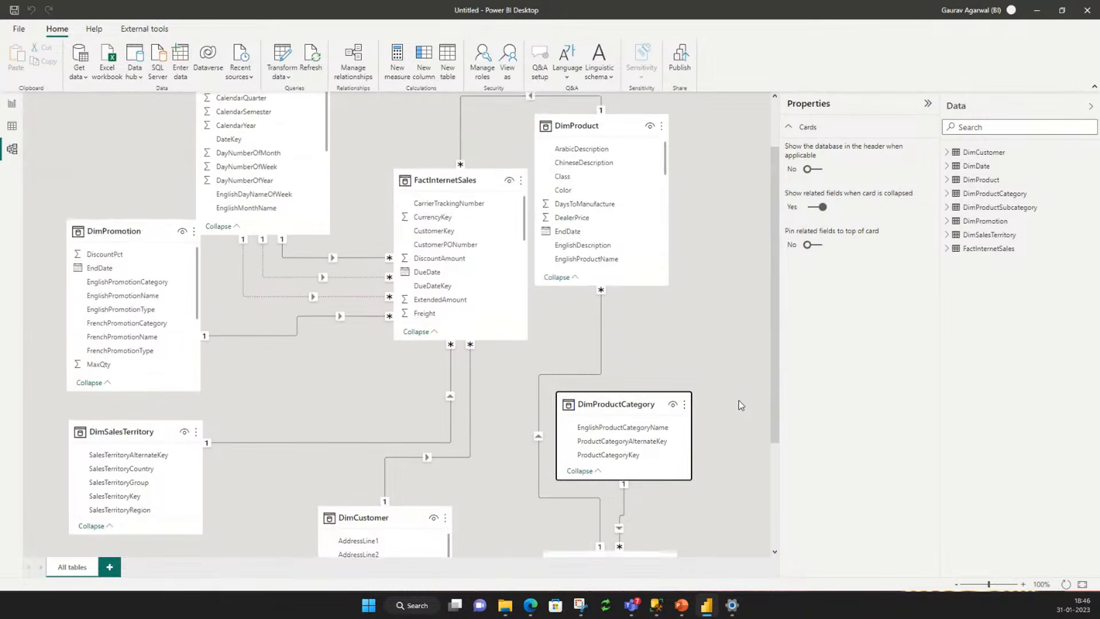
left_click(463, 250)
left_click_drag(463, 249, 432, 254)
left_click_drag(201, 180, 220, 180)
mouse_move(125, 307)
left_mouse_down()
mouse_move(123, 289)
mouse_move(124, 321)
left_mouse_up()
left_click_drag(267, 148, 249, 148)
left_click_drag(588, 198, 631, 191)
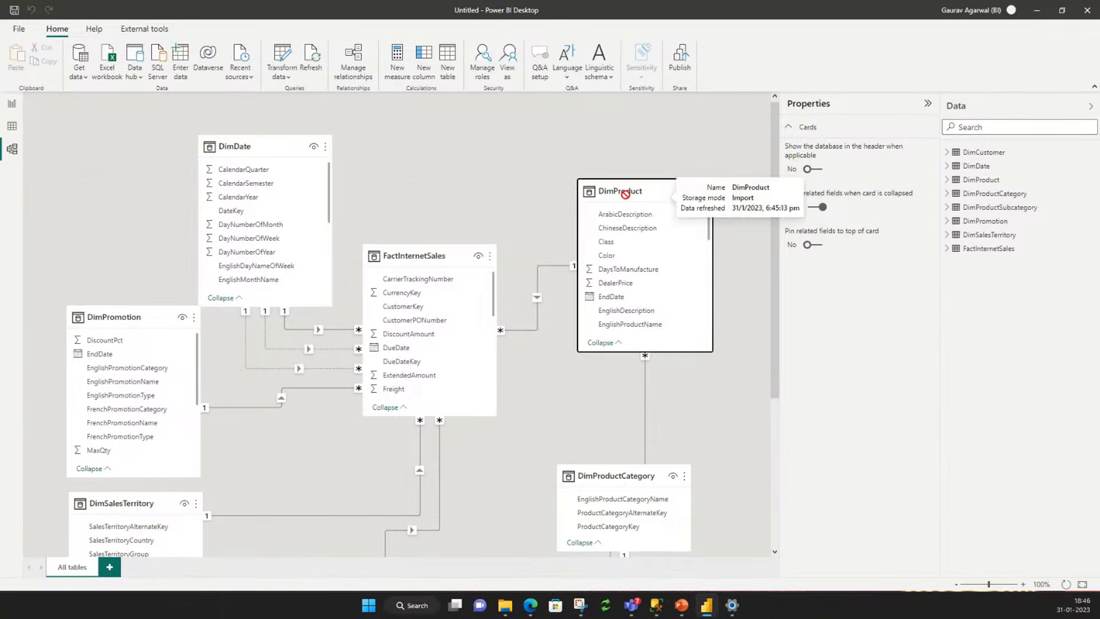
left_click(253, 144)
left_click_drag(253, 144, 261, 143)
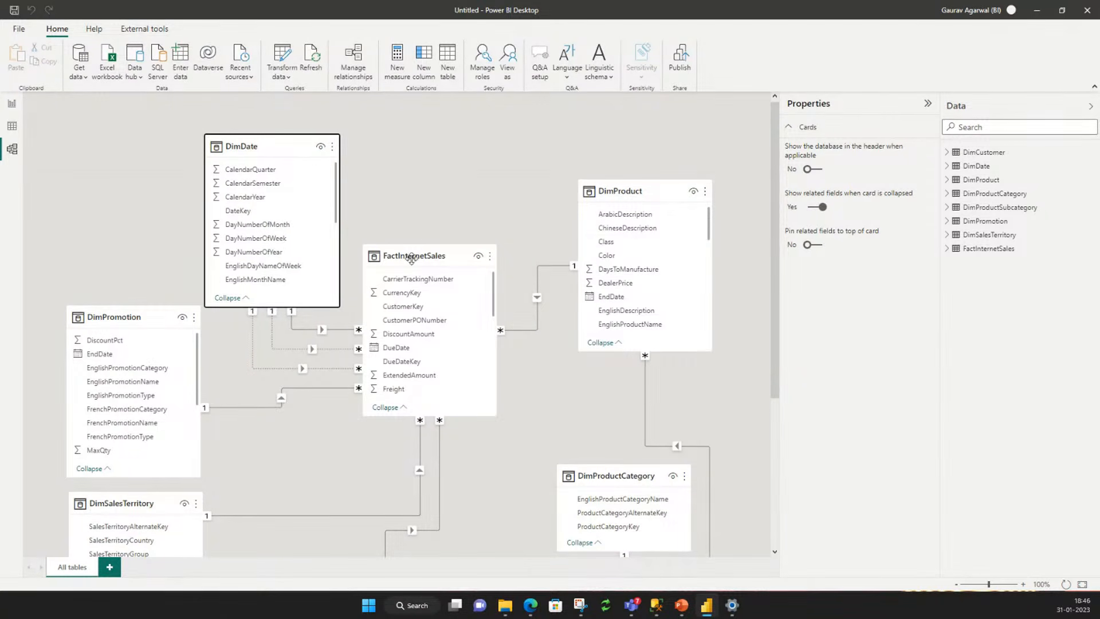
Shift FactInternetSales and DimDate slightly right in the model diagram, and move FactInternetSales slightly up.
left_click_drag(413, 259, 434, 263)
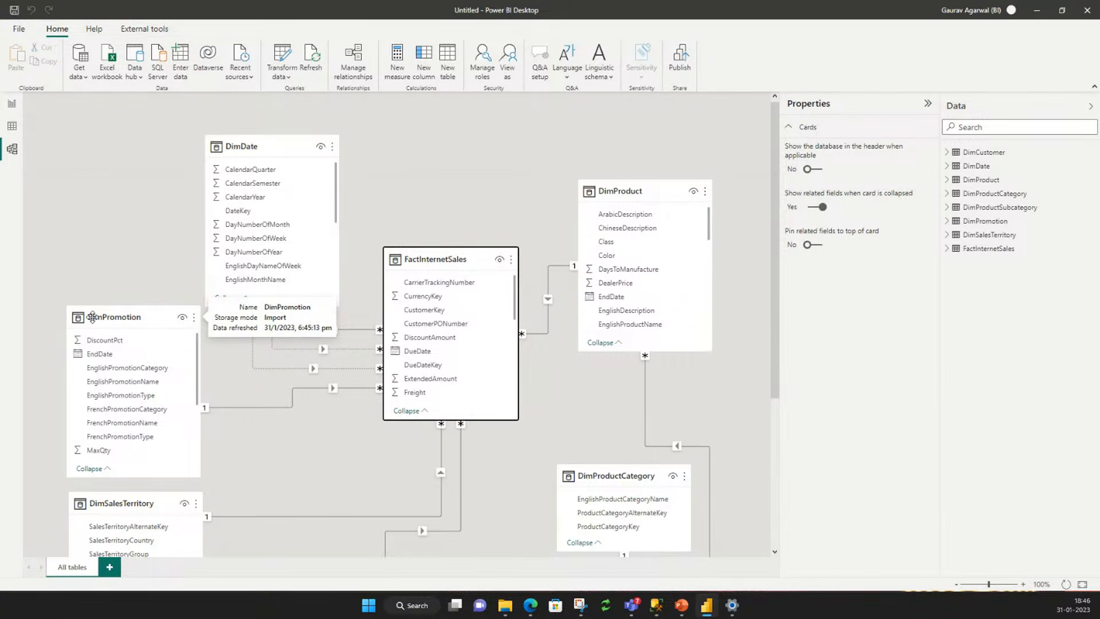
left_click_drag(278, 136, 285, 135)
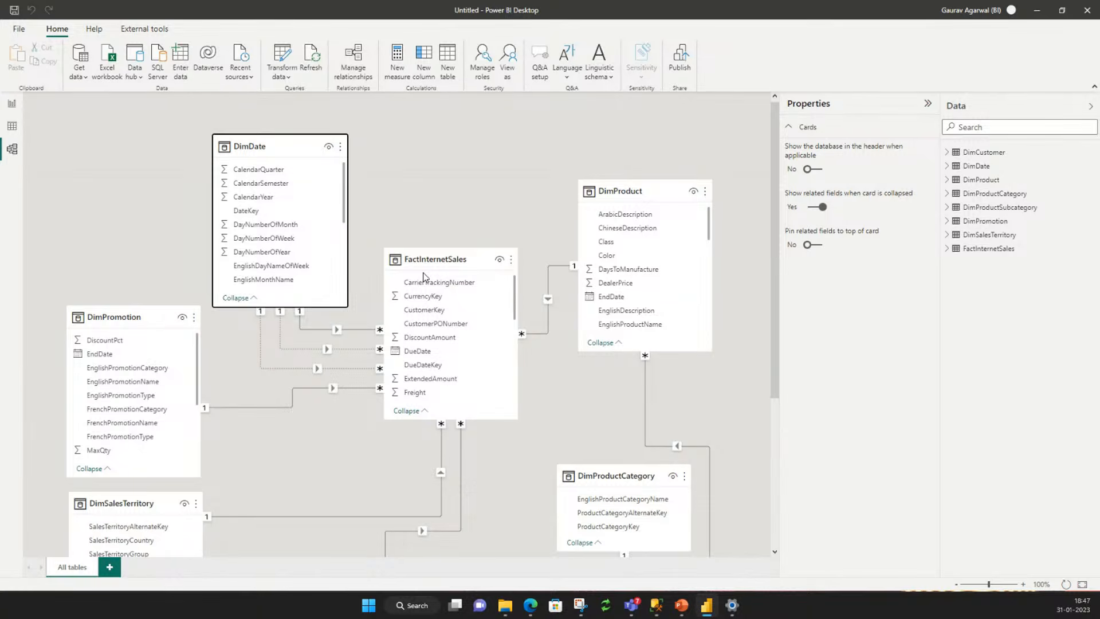
left_click_drag(445, 263, 440, 240)
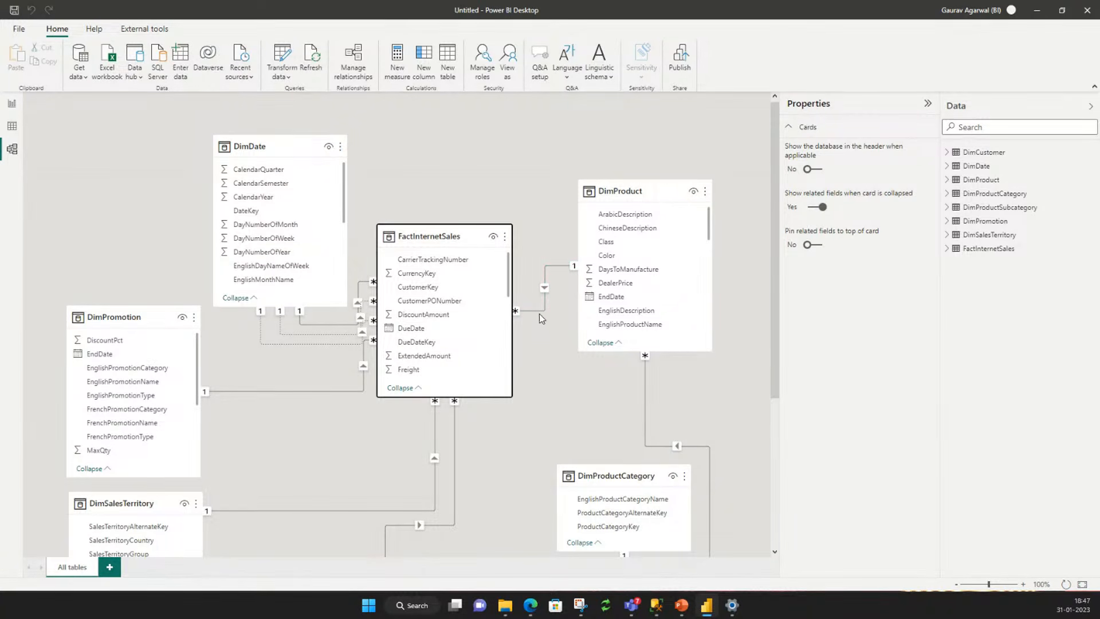
Open the ProductKey relationship between FactInternetSales and DimProduct for editing and look through its cardinality options.
left_click(356, 72)
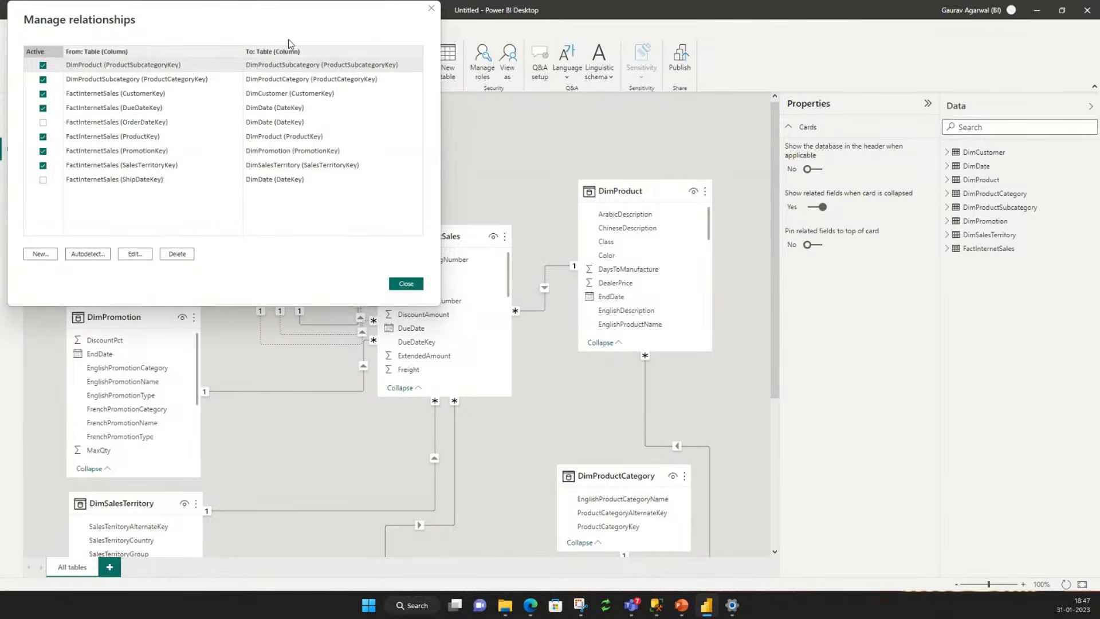
left_click_drag(263, 19, 544, 146)
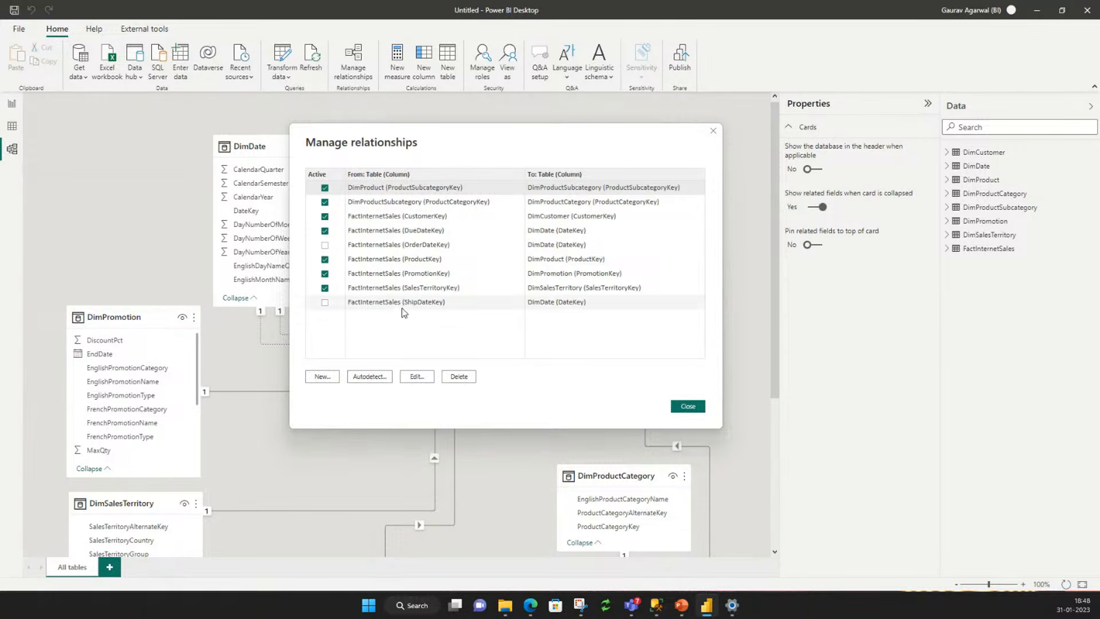
left_click(407, 261)
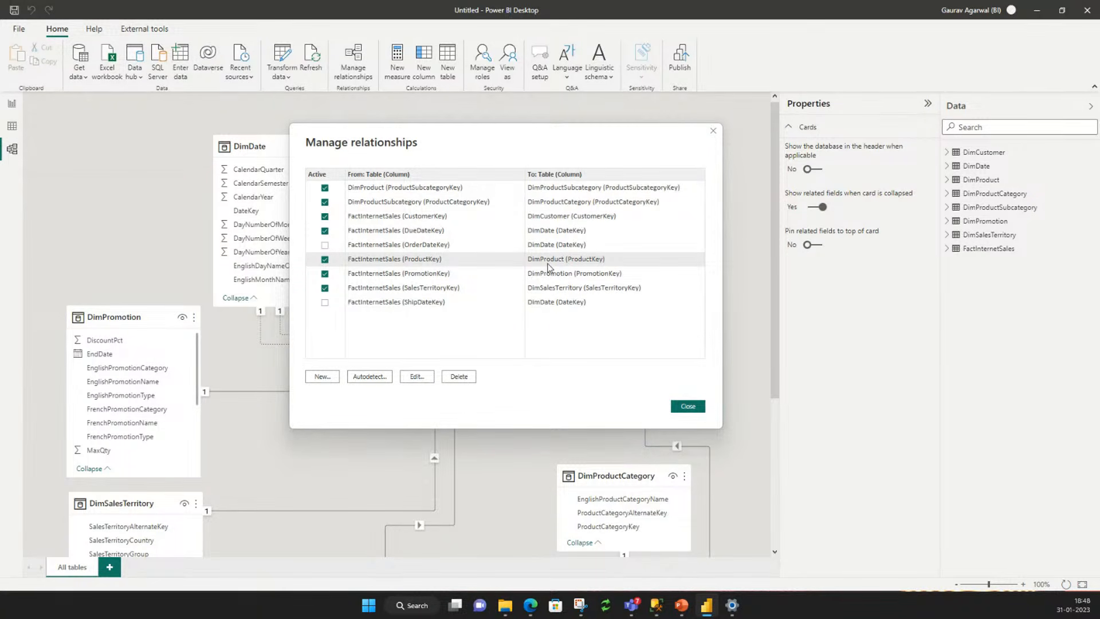
left_click(423, 377)
left_click_drag(259, 29, 431, 101)
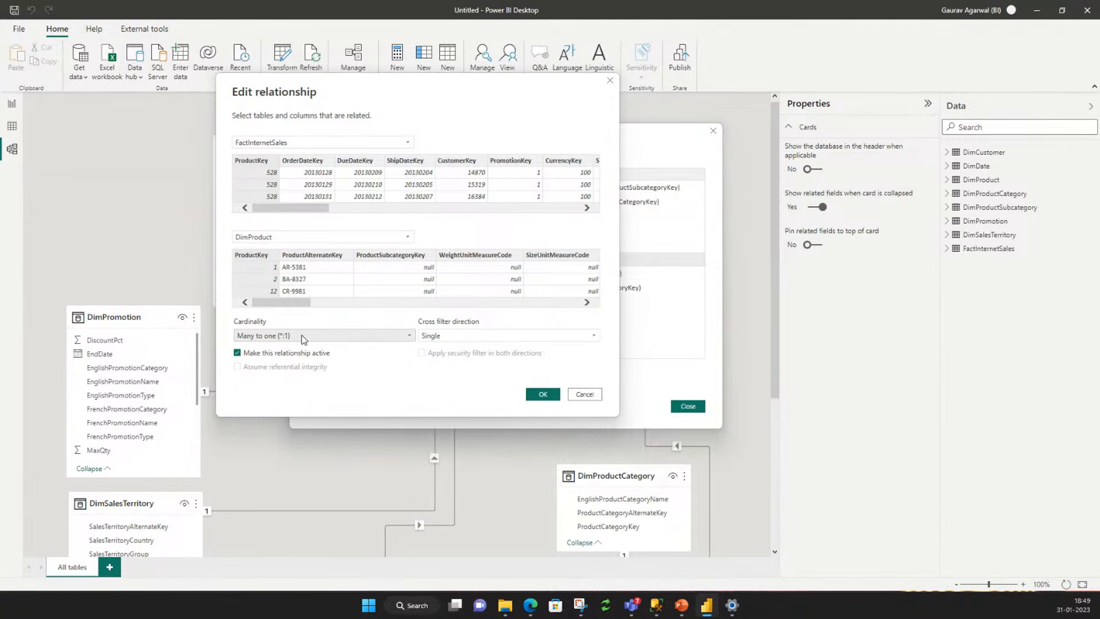
left_click(281, 337)
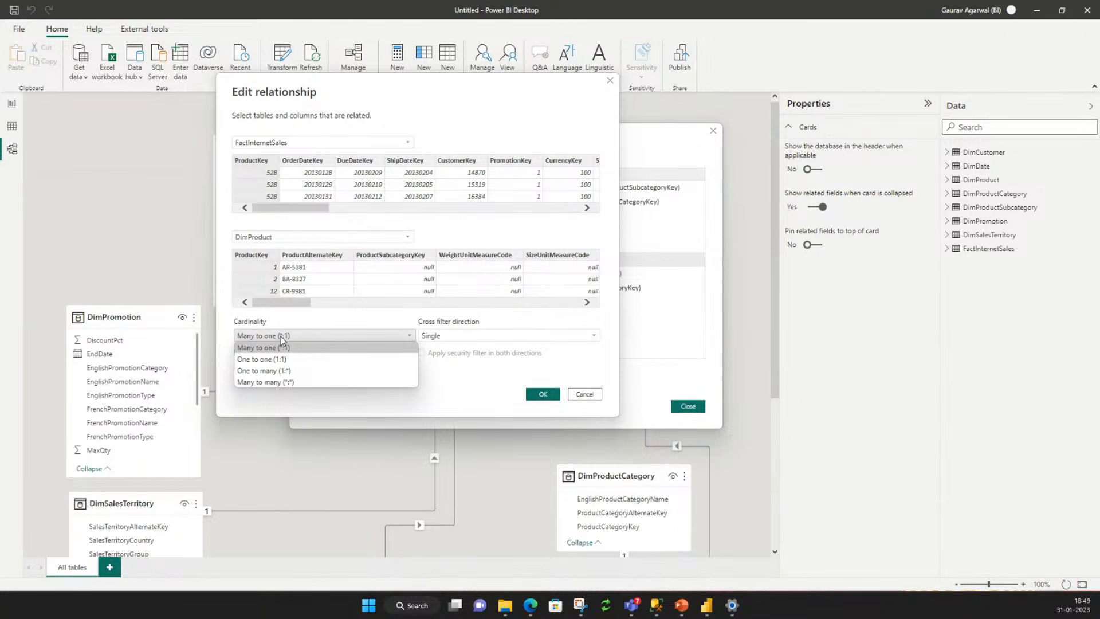
left_click(471, 372)
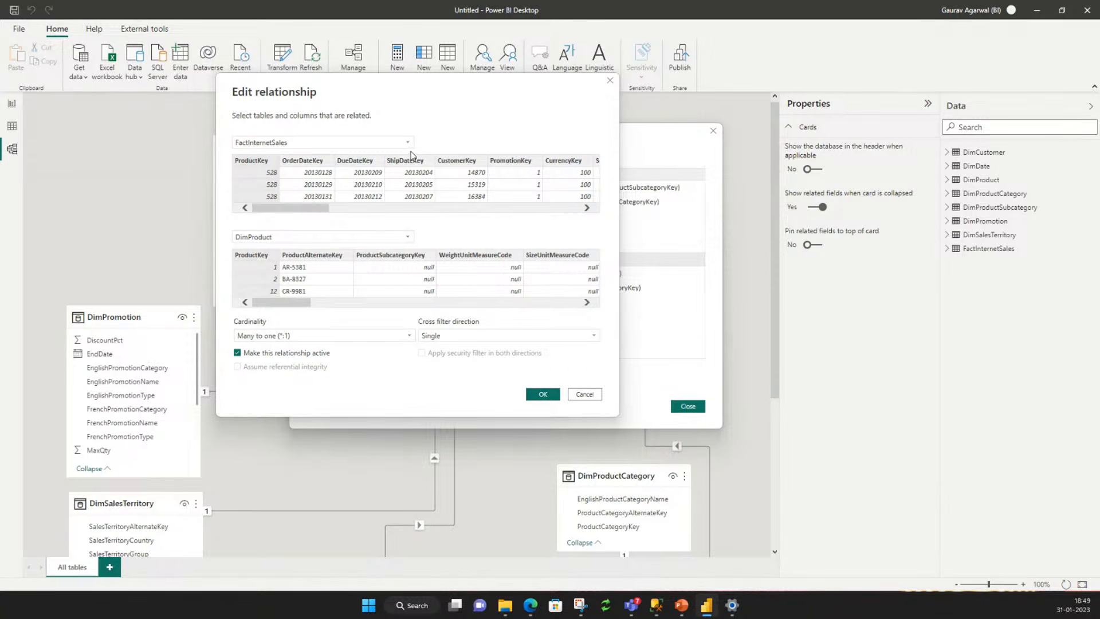
Try OrderDateKey as the related FactInternetSales column, switch back to ProductKey, and discard the relationship edit.
left_click(322, 175)
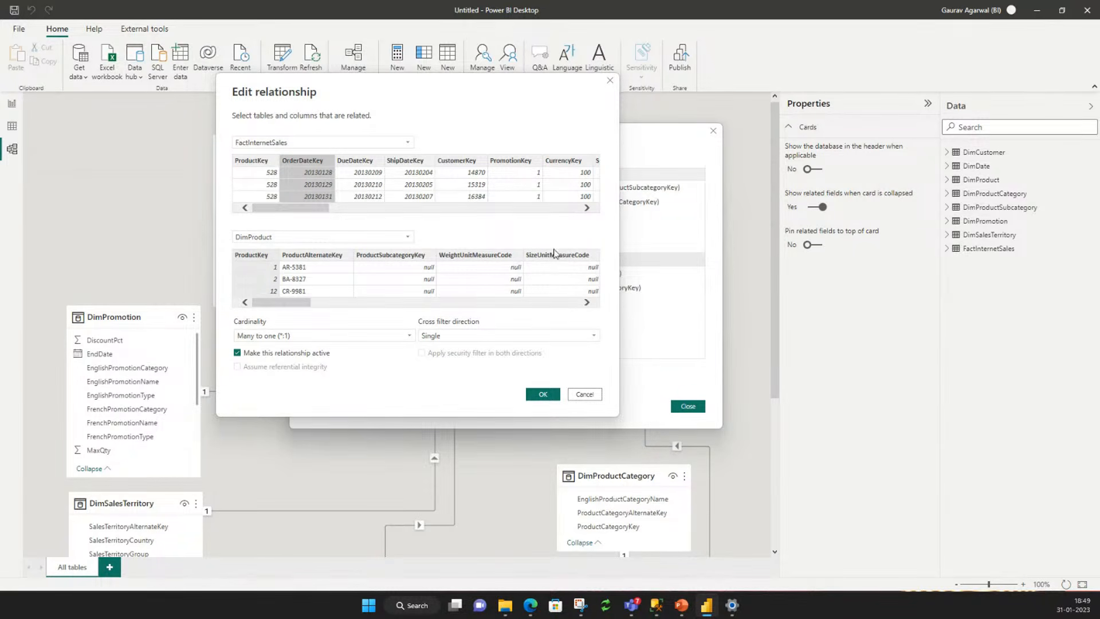
left_click(255, 162)
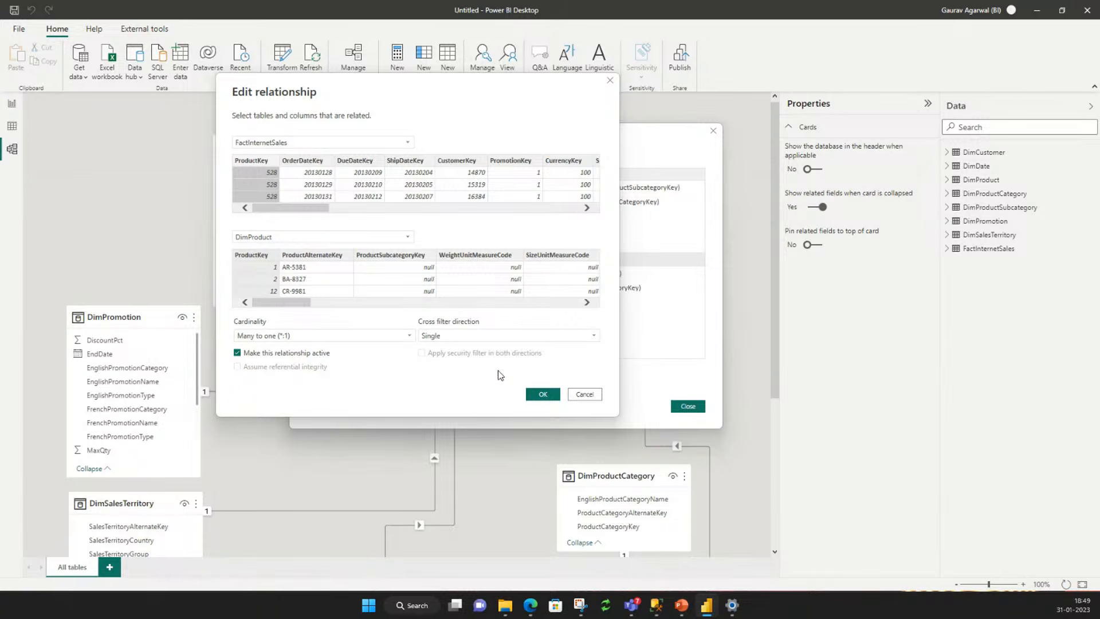
left_click(571, 395)
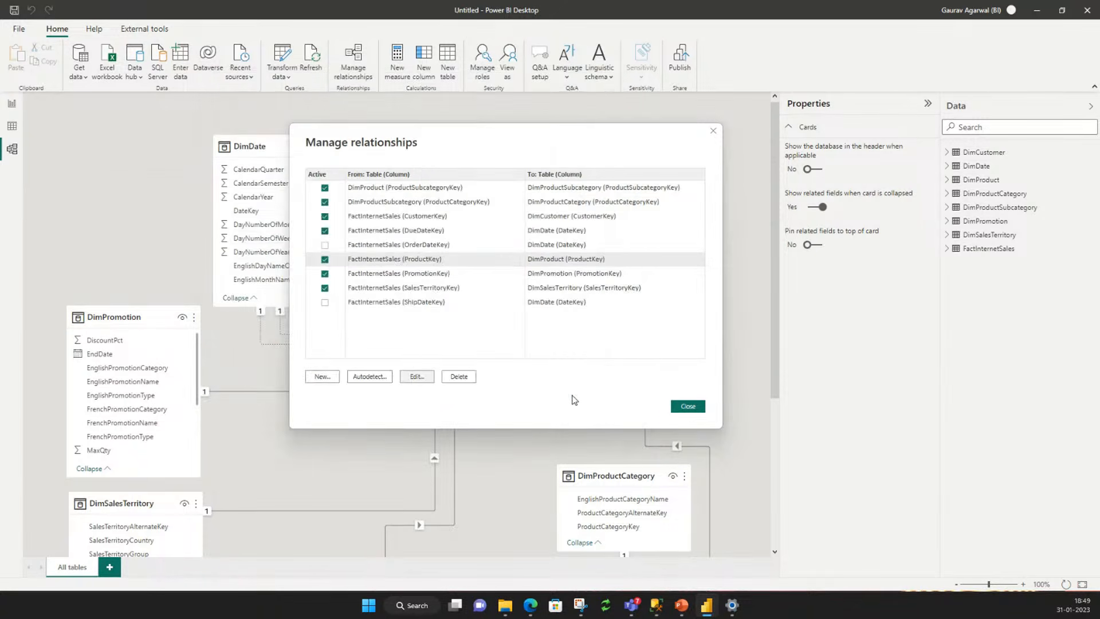
left_click(688, 406)
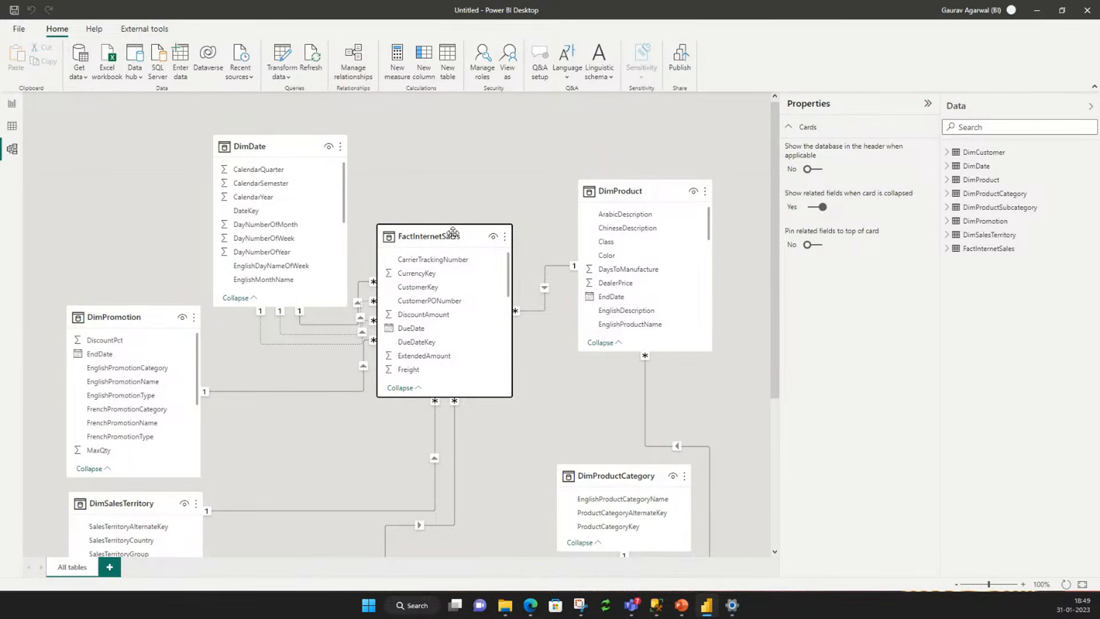
Switch to the report view, widen the Data pane, and zoom the empty report page to 120%.
mouse_move(453, 233)
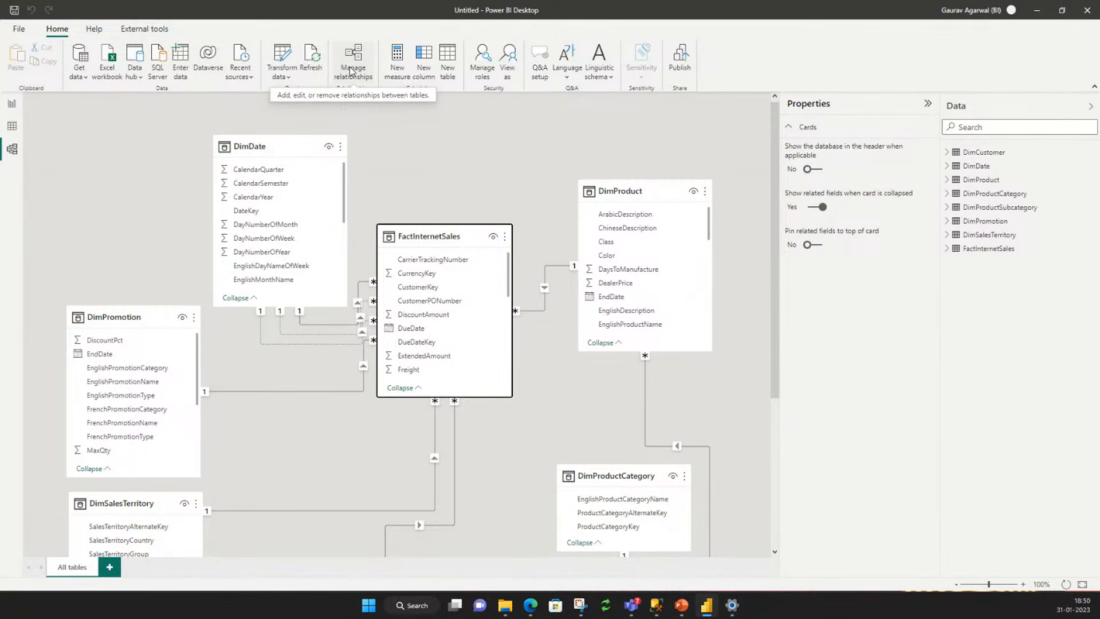
left_click(13, 107)
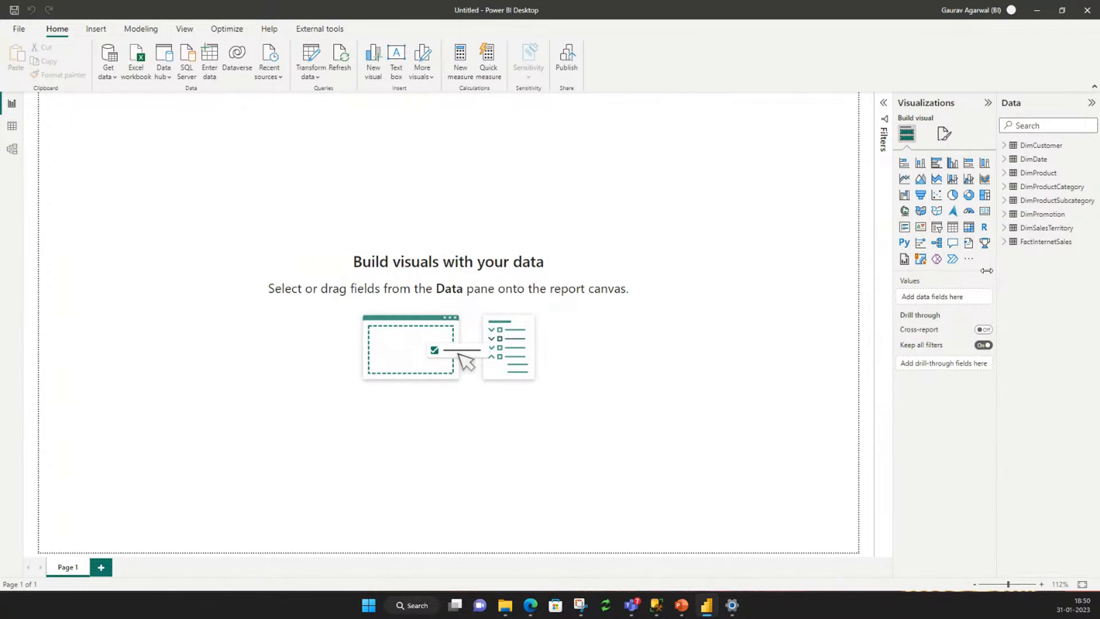
left_click_drag(997, 272, 908, 279)
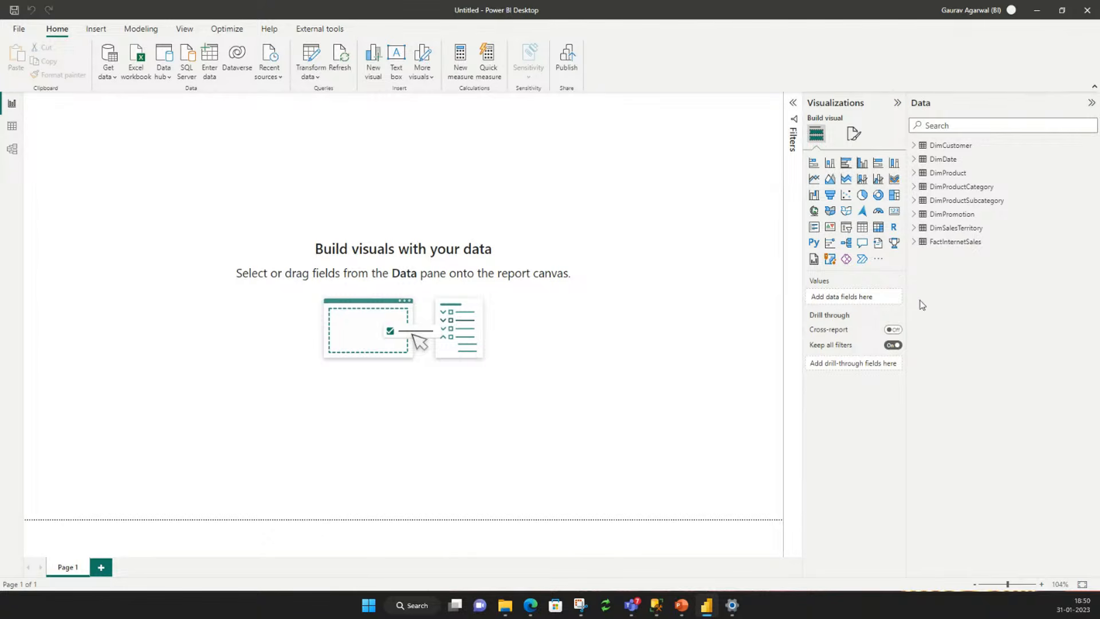
left_click(1042, 585)
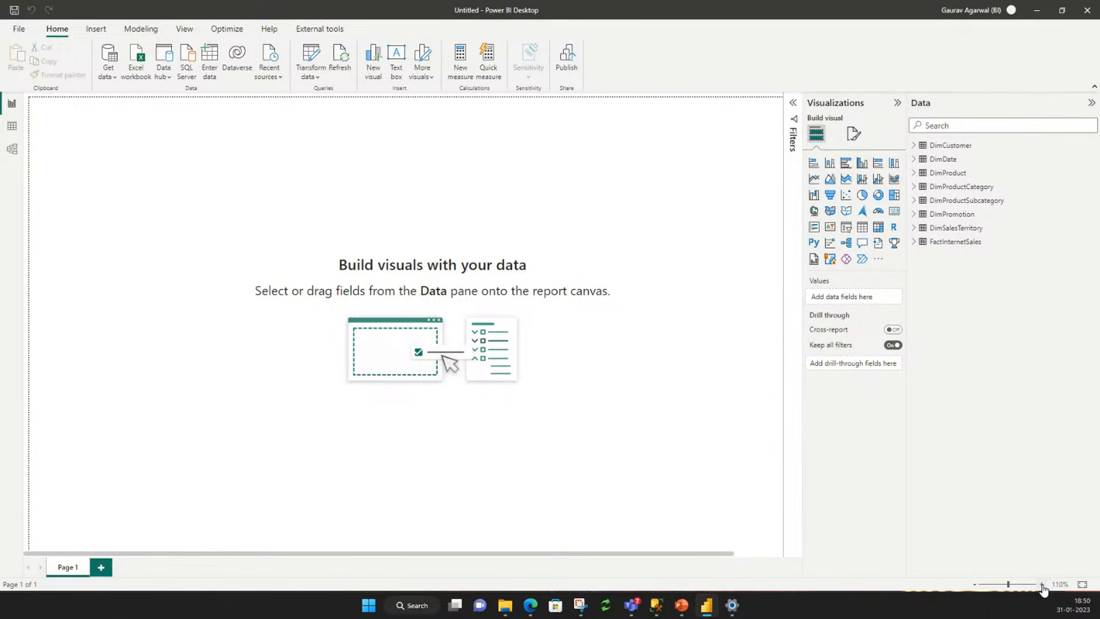
left_click(1043, 586)
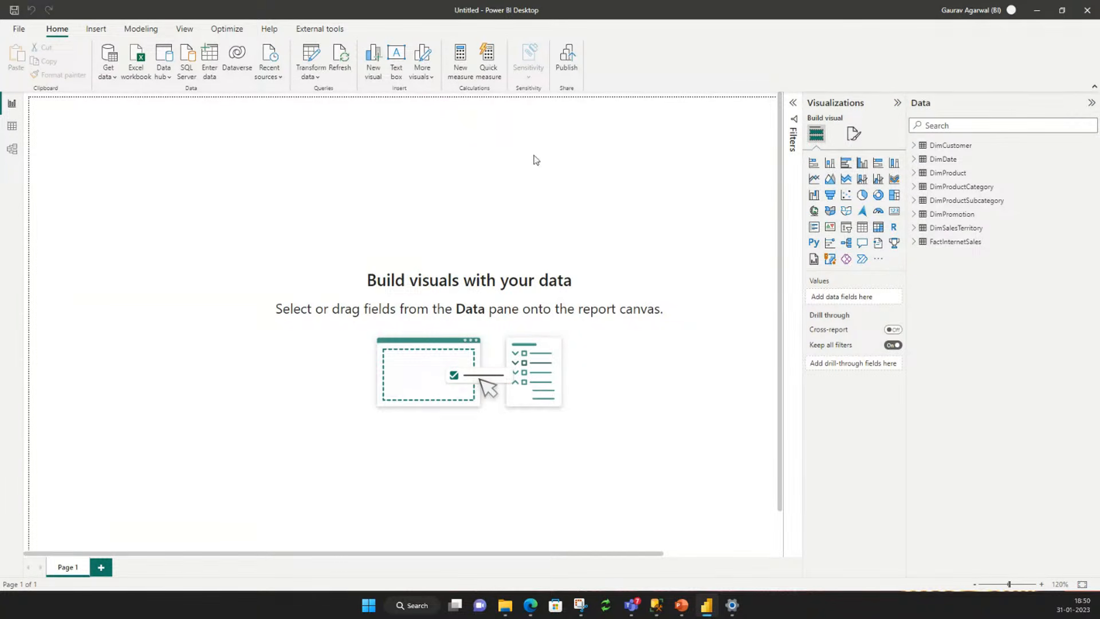
Add a new measure to FactInternetSales and enter its formula as Total Sales = sum(FactInternetSales[SalesAmount].
left_click(921, 244)
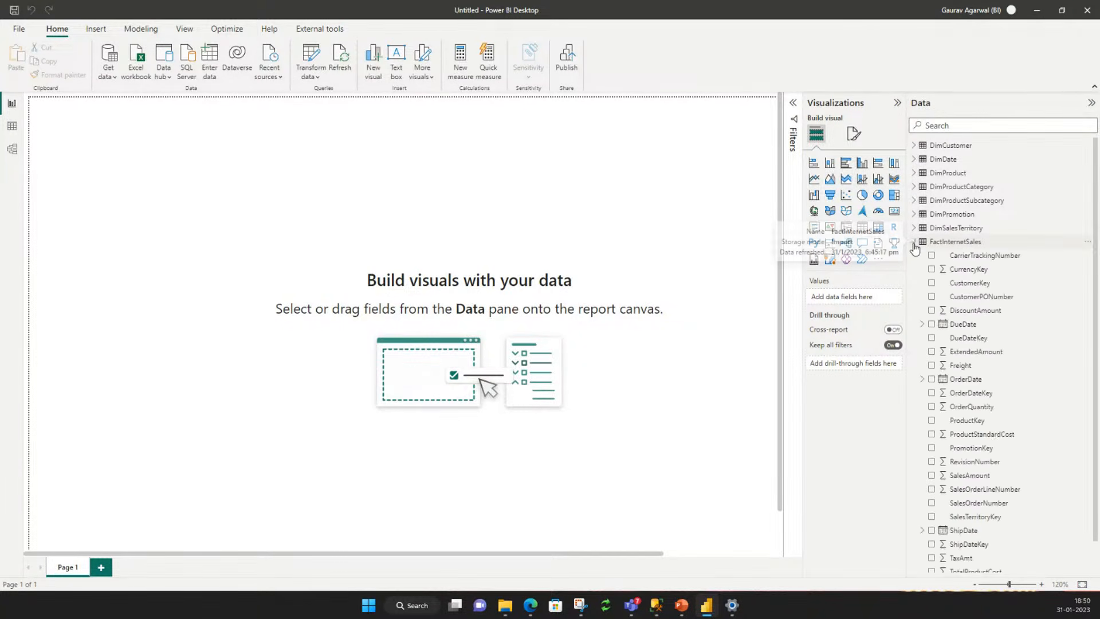
scroll(986, 301, "down", 1)
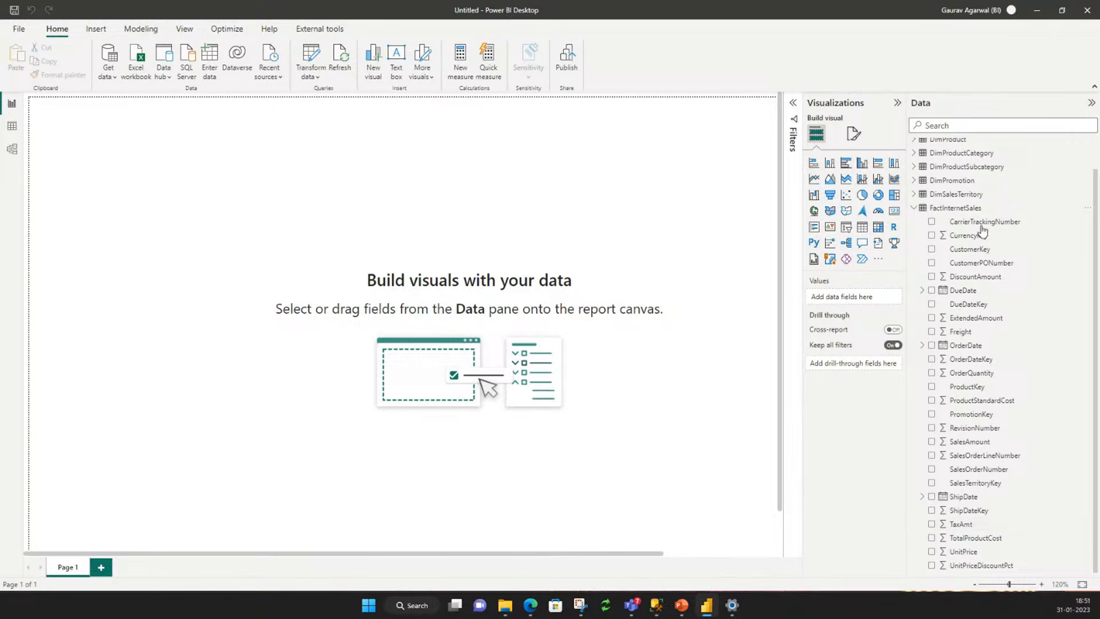
right_click(966, 214)
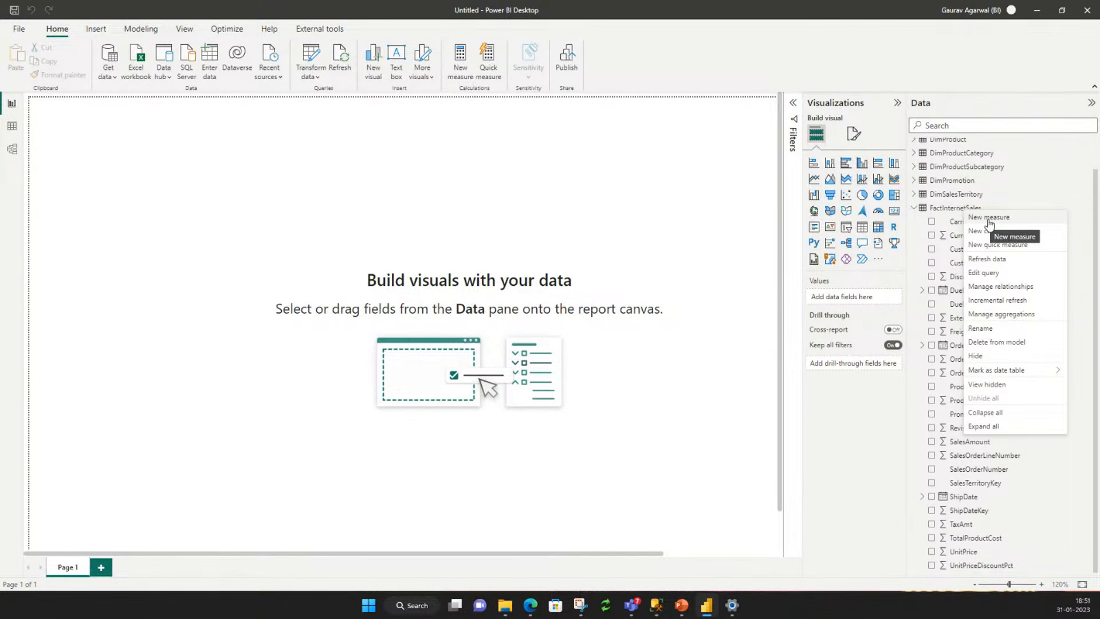
left_click(985, 222)
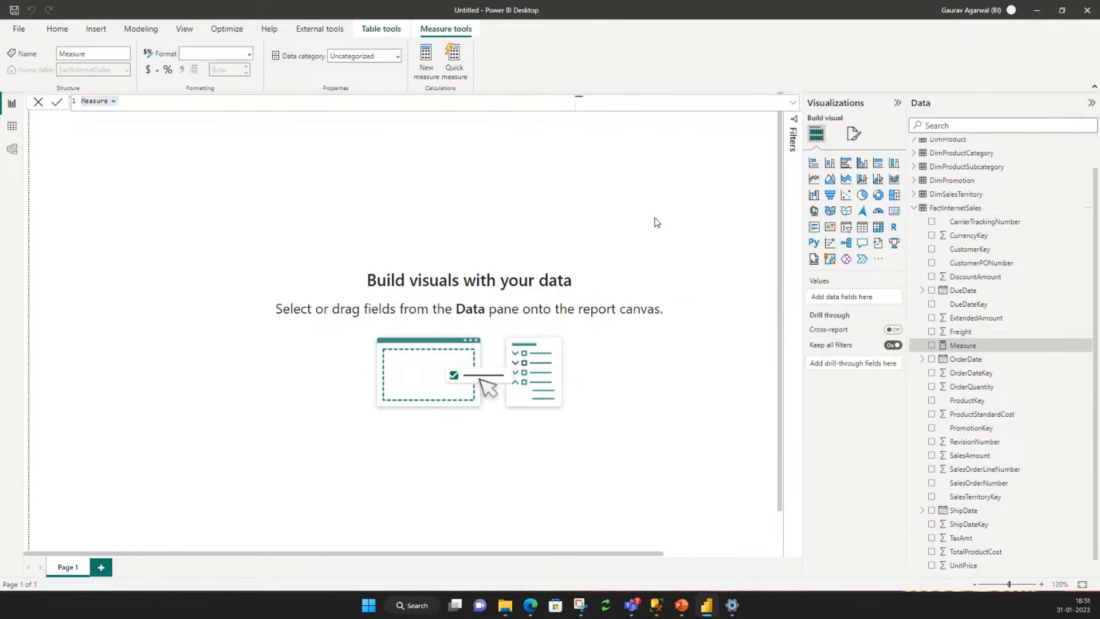
double_click(97, 103)
type("Total Sales = sum(")
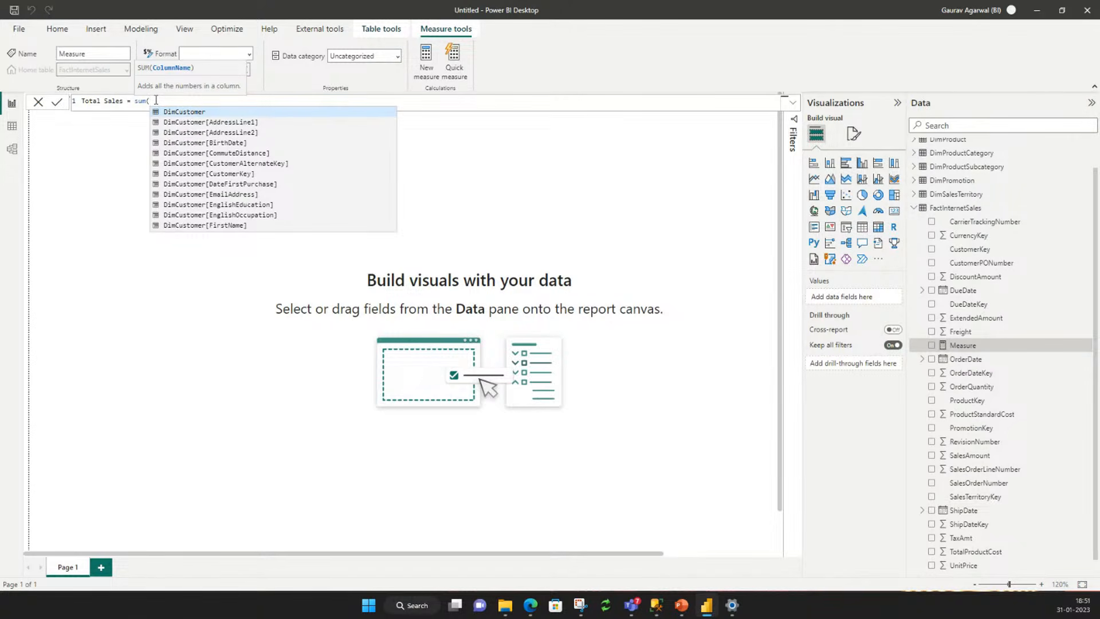
type("Fac")
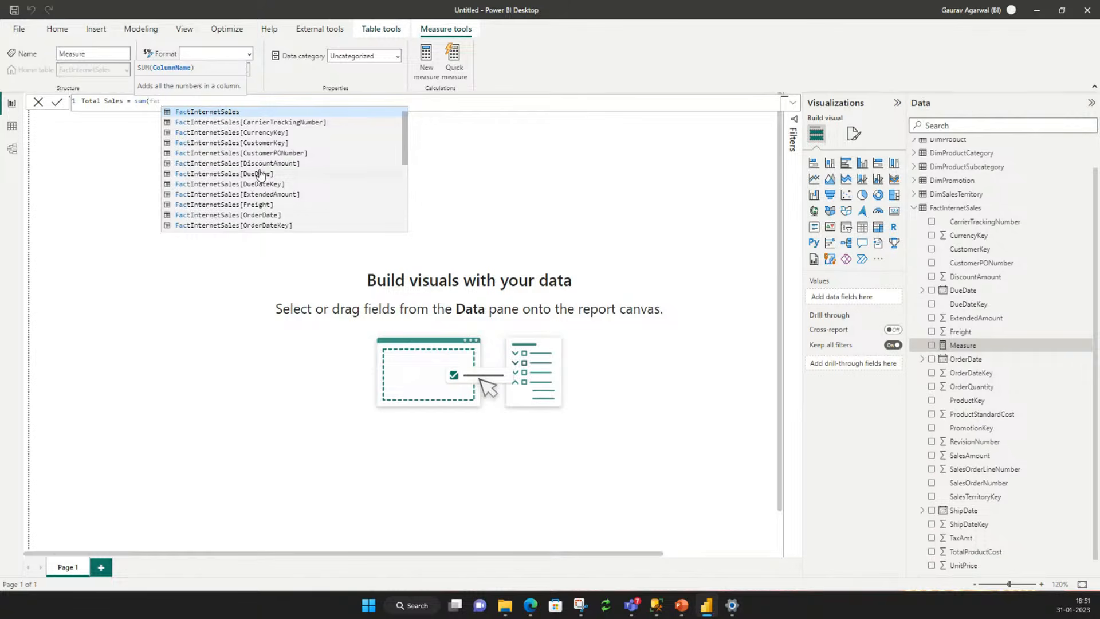
scroll(261, 174, "down", 5)
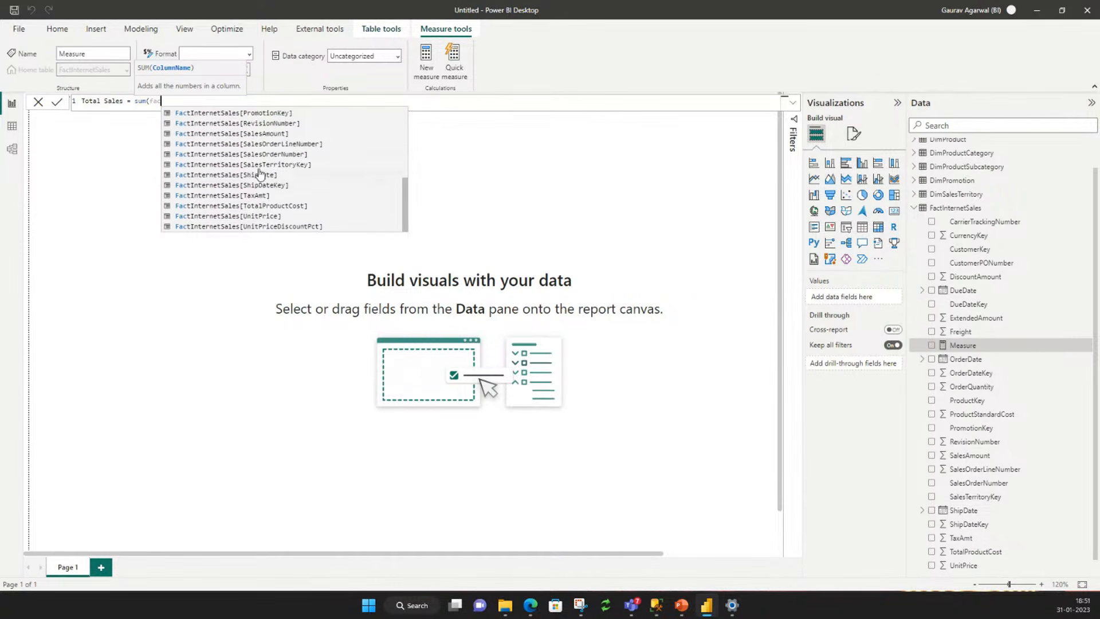
left_click(252, 134)
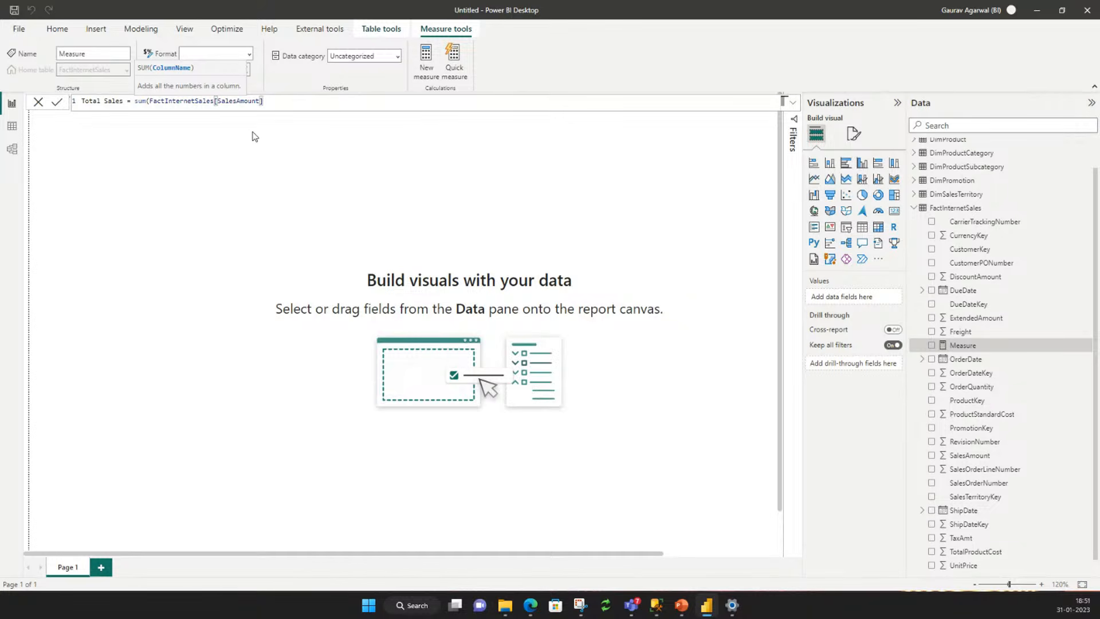
Try to add a second argument after the SalesAmount column in the sum function, then remove it.
type(",")
key("BackSpace")
key("BackSpace")
type(", fa")
key("BackSpace")
key("BackSpace")
key("BackSpace")
key("BackSpace")
Strip the sum function and its parenthesis from the Total Sales formula and try adding another term with a plus sign.
left_click(275, 102)
double_click(140, 101)
key("BackSpace")
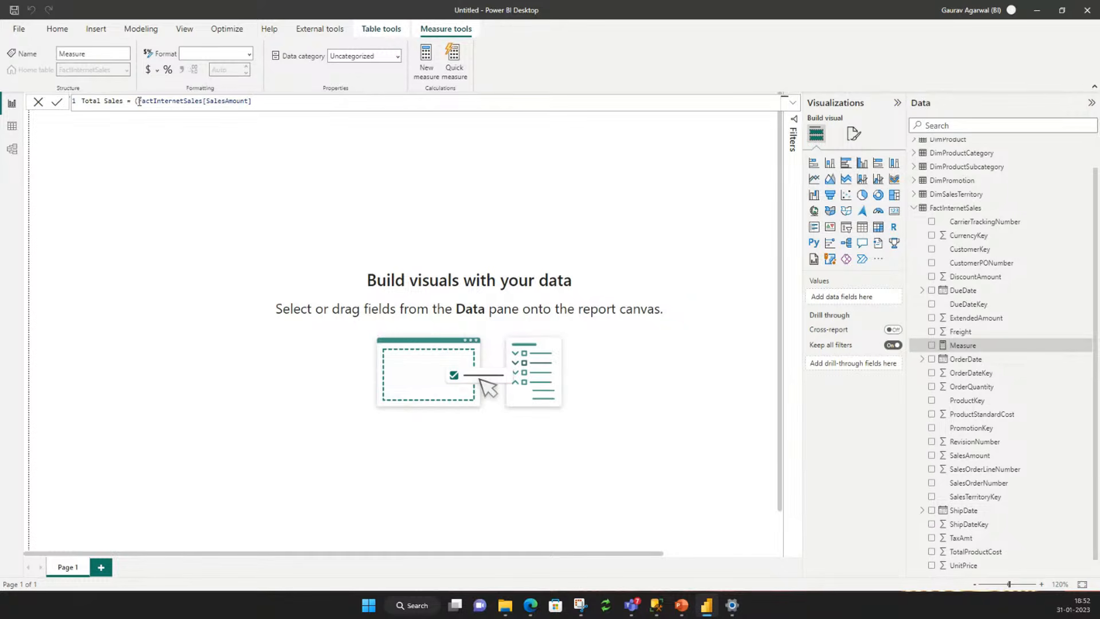
left_click(278, 103)
left_click(136, 102)
key("BackSpace")
left_click(252, 101)
type("+ Fac")
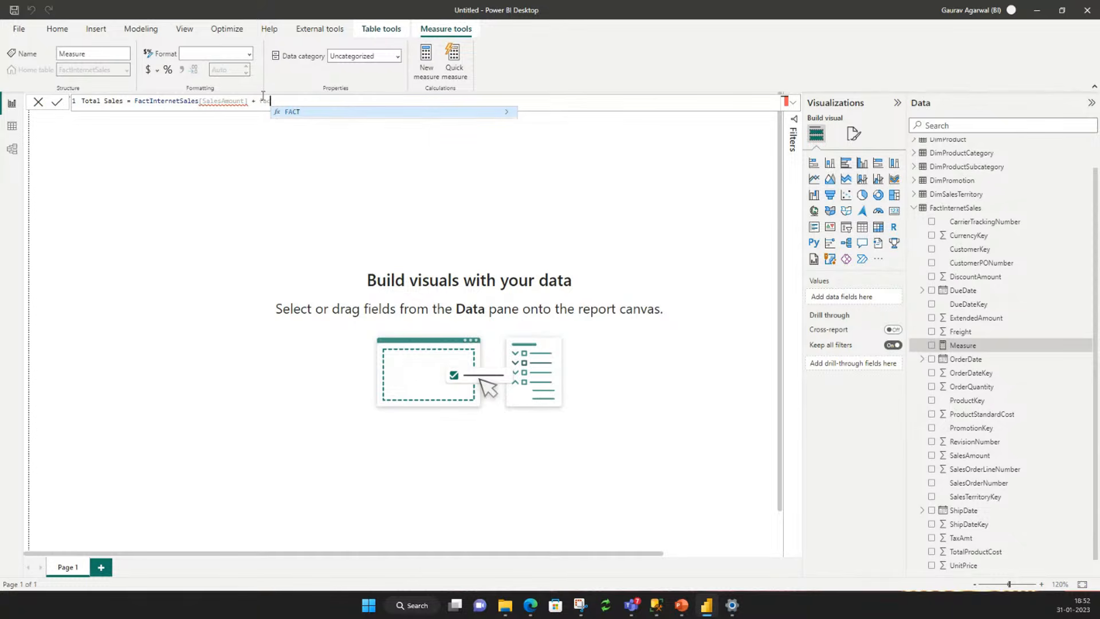
Delete everything after the equals sign in the Total Sales formula.
key("BackSpace")
key("BackSpace")
key("BackSpace")
key("BackSpace")
key("BackSpace")
key("BackSpace")
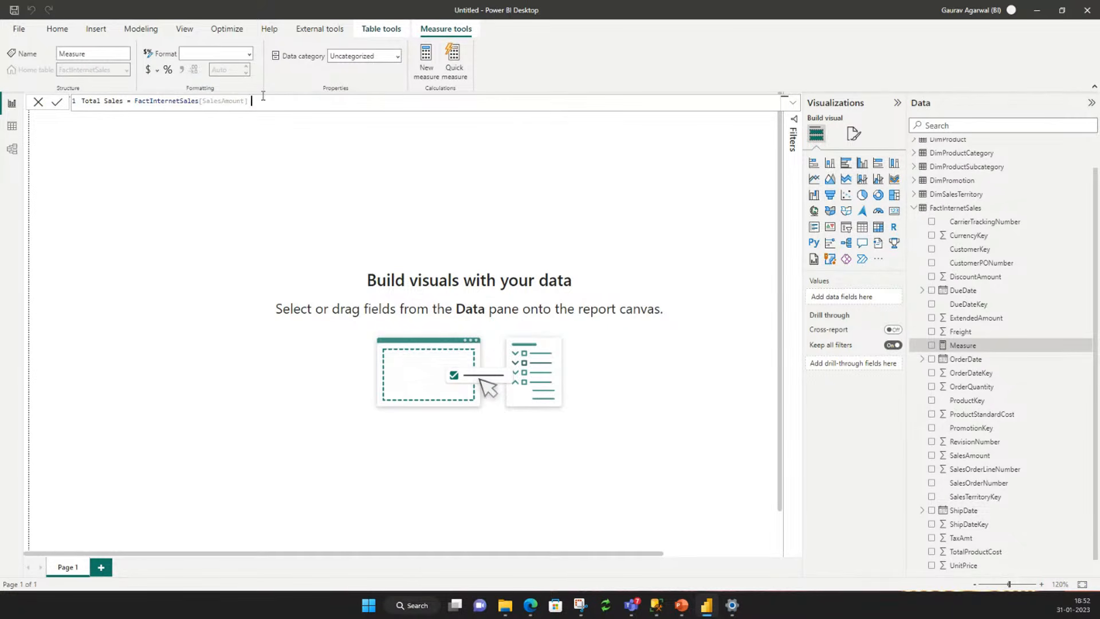
key("BackSpace")
key("BackSpace")
key("BackSpace")
key("BackSpace")
key("BackSpace")
key("BackSpace")
key("BackSpace")
key("BackSpace")
key("BackSpace")
key("BackSpace")
key("BackSpace")
key("BackSpace")
key("BackSpace")
key("BackSpace")
key("BackSpace")
key("BackSpace")
key("BackSpace")
key("BackSpace")
key("BackSpace")
key("BackSpace")
key("BackSpace")
key("BackSpace")
key("BackSpace")
key("BackSpace")
key("BackSpace")
key("BackSpace")
key("BackSpace")
key("BackSpace")
key("BackSpace")
key("BackSpace")
Re-enter the Total Sales formula as a sum of the SalesAmount column of FactInternetSales.
type("sum")
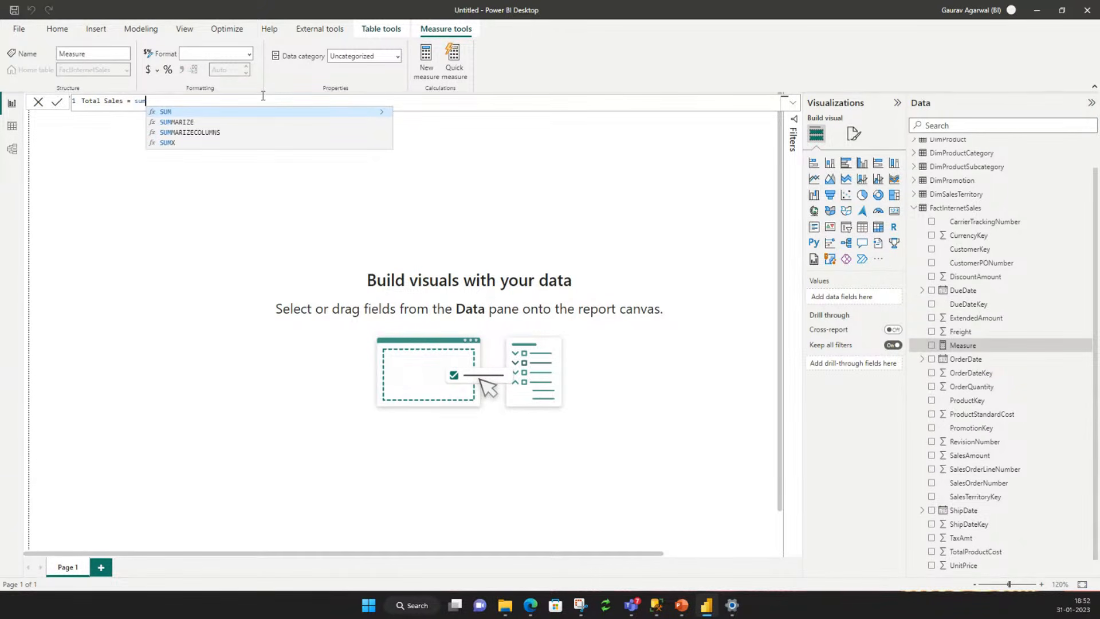
type("(")
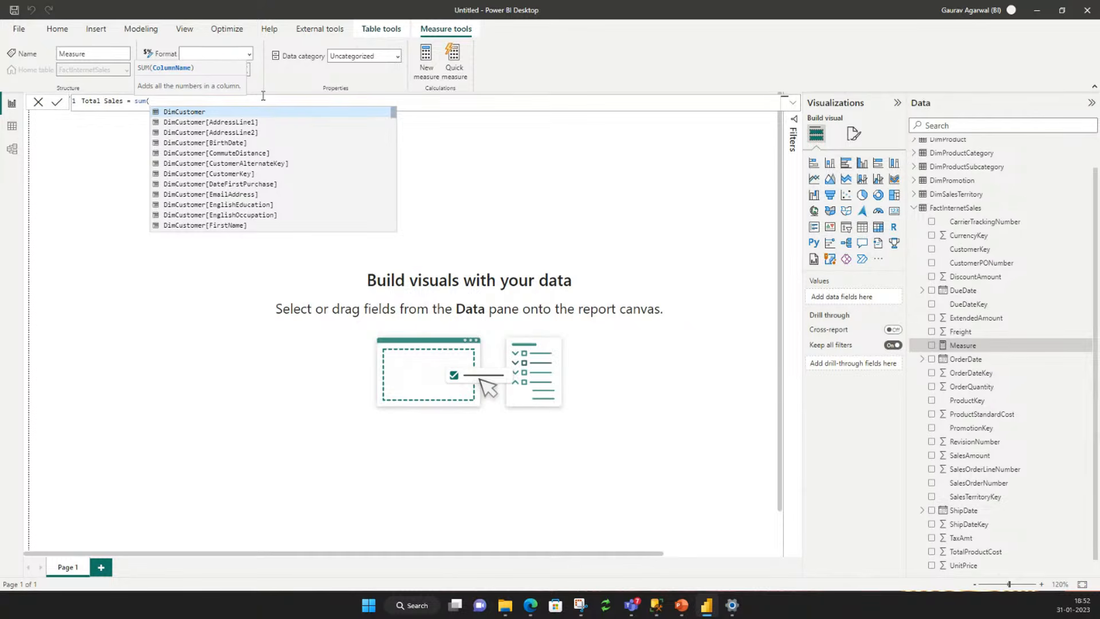
type("Fa")
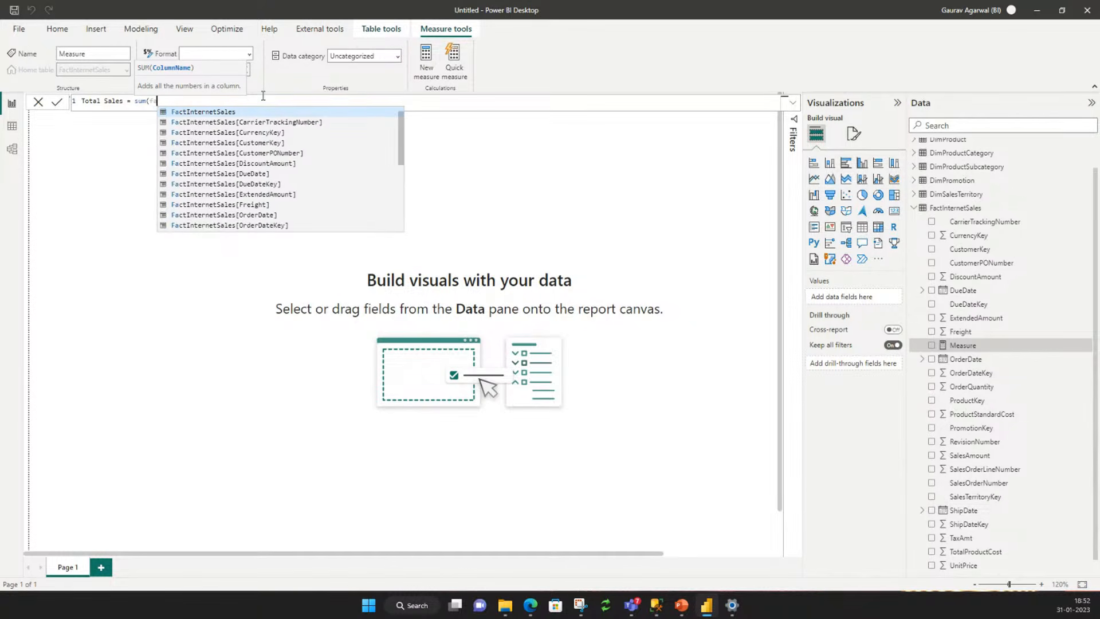
left_click(202, 113)
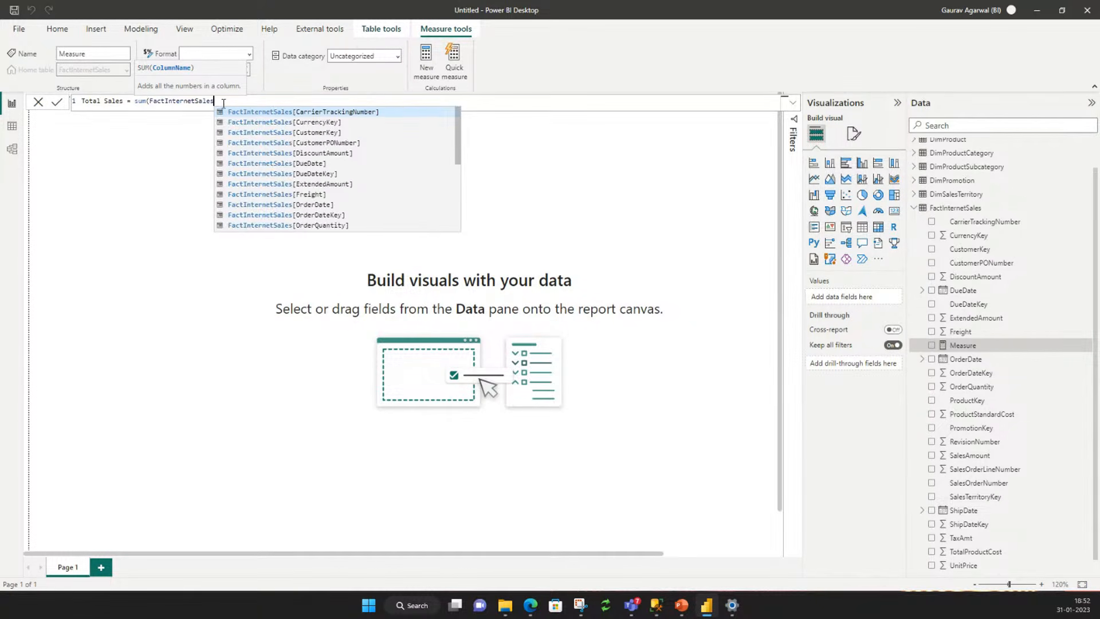
scroll(303, 206, "down", 4)
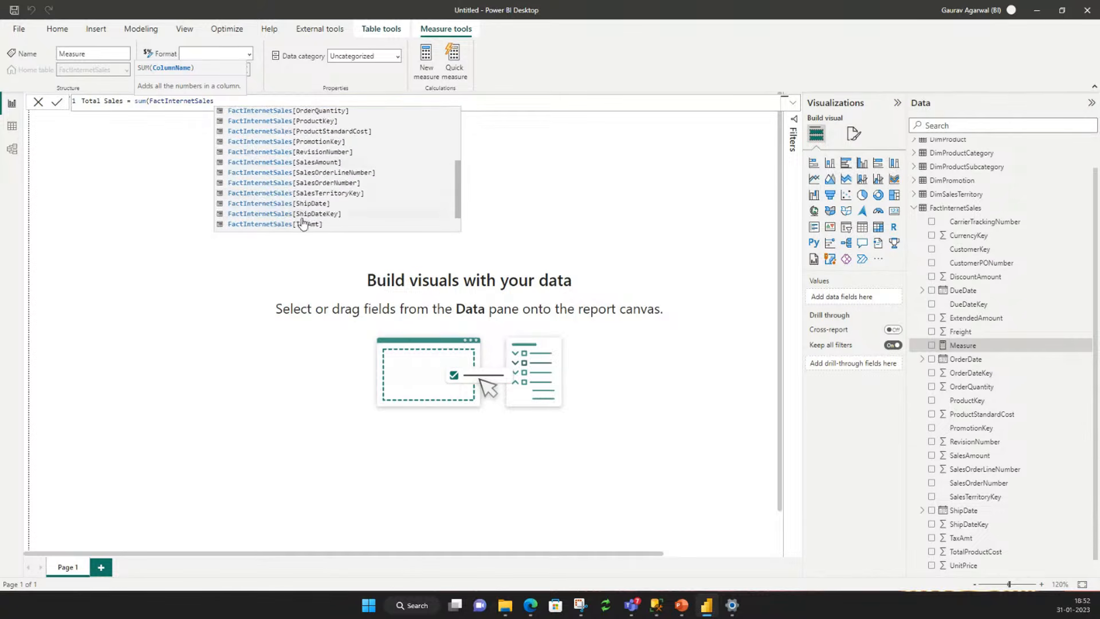
left_click(295, 163)
Try to add a second FactInternetSales argument after SalesAmount in the sum function.
type(",")
type(" fac")
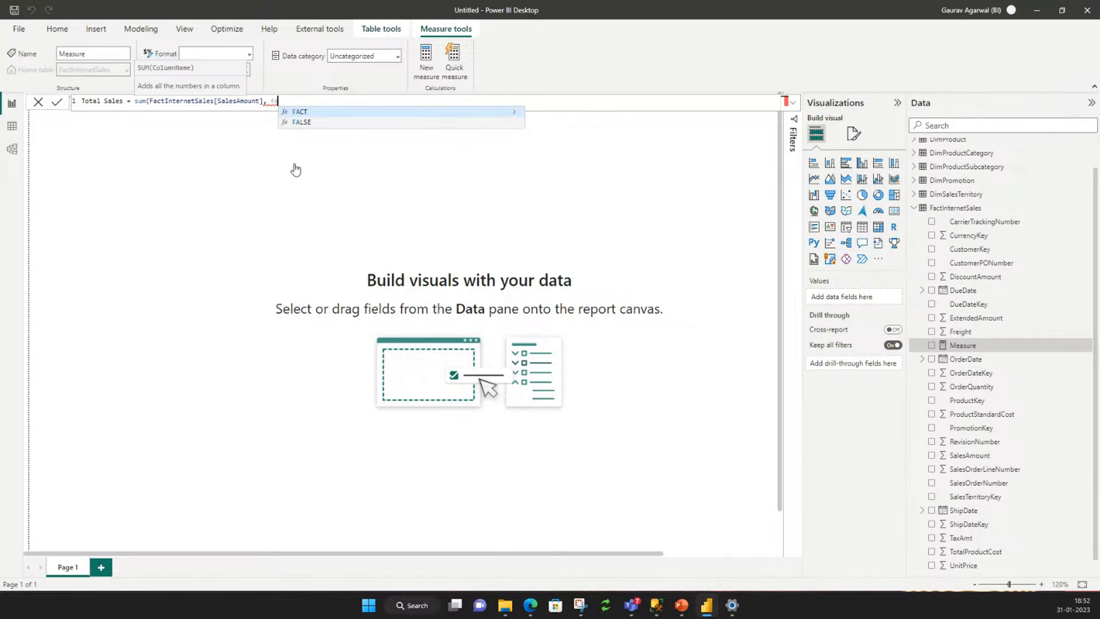
key("BackSpace")
key("BackSpace")
key("BackSpace")
key("BackSpace")
type("fac")
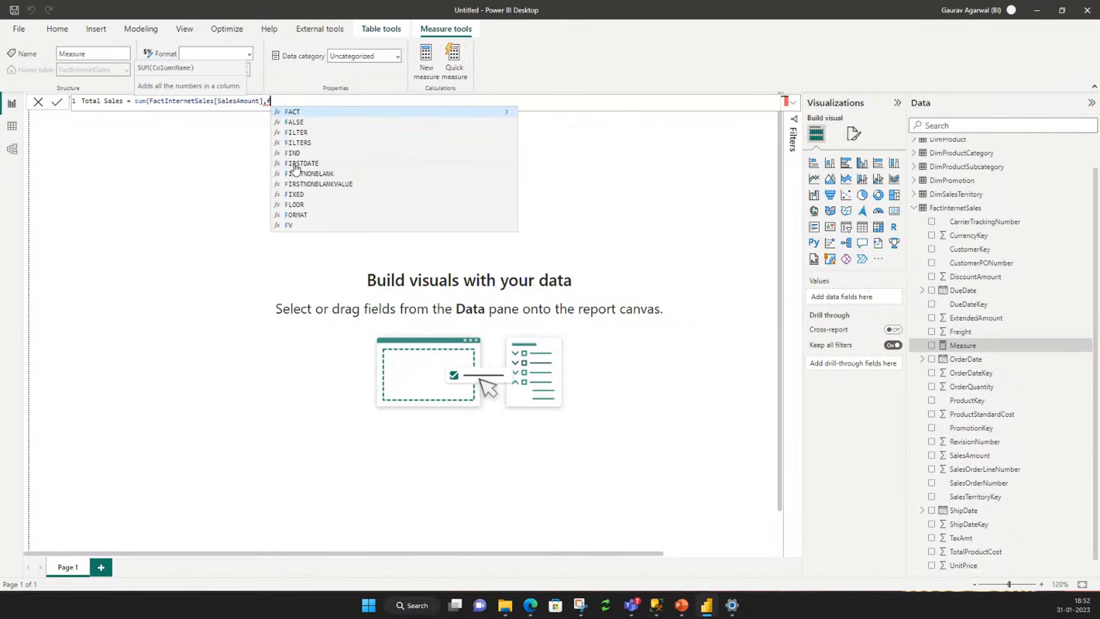
type("t=====")
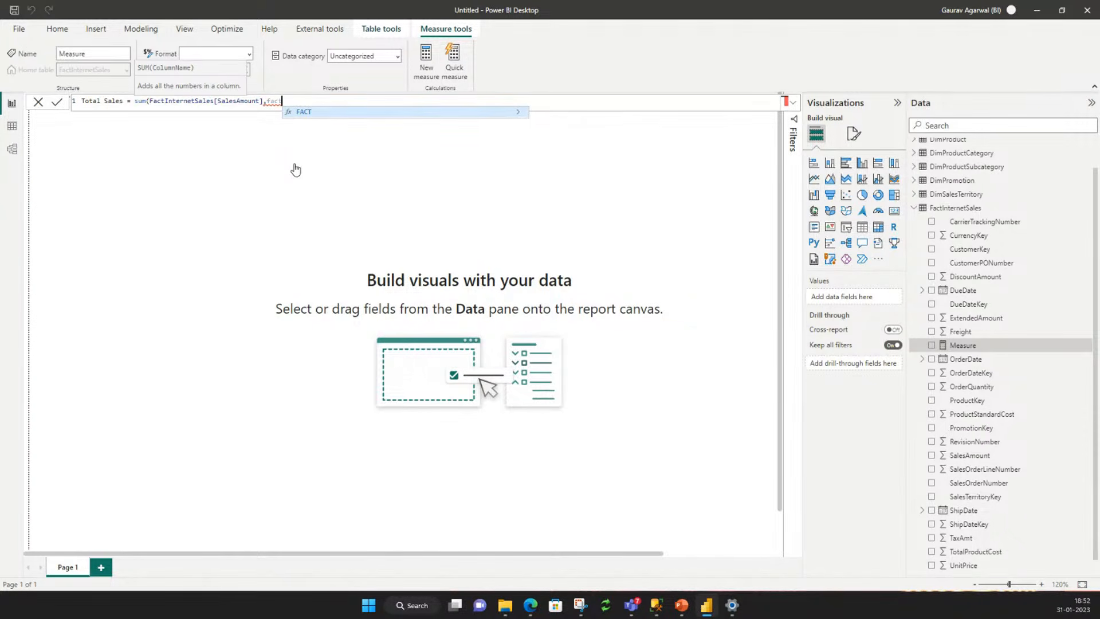
Erase the entire Total Sales formula and abandon the new measure.
key("BackSpace")
key("BackSpace")
key("BackSpace")
key("BackSpace")
key("BackSpace")
key("BackSpace")
key("BackSpace")
key("BackSpace")
key("BackSpace")
key("BackSpace")
key("BackSpace")
key("BackSpace")
key("BackSpace")
key("BackSpace")
key("BackSpace")
key("BackSpace")
key("BackSpace")
key("BackSpace")
key("BackSpace")
key("BackSpace")
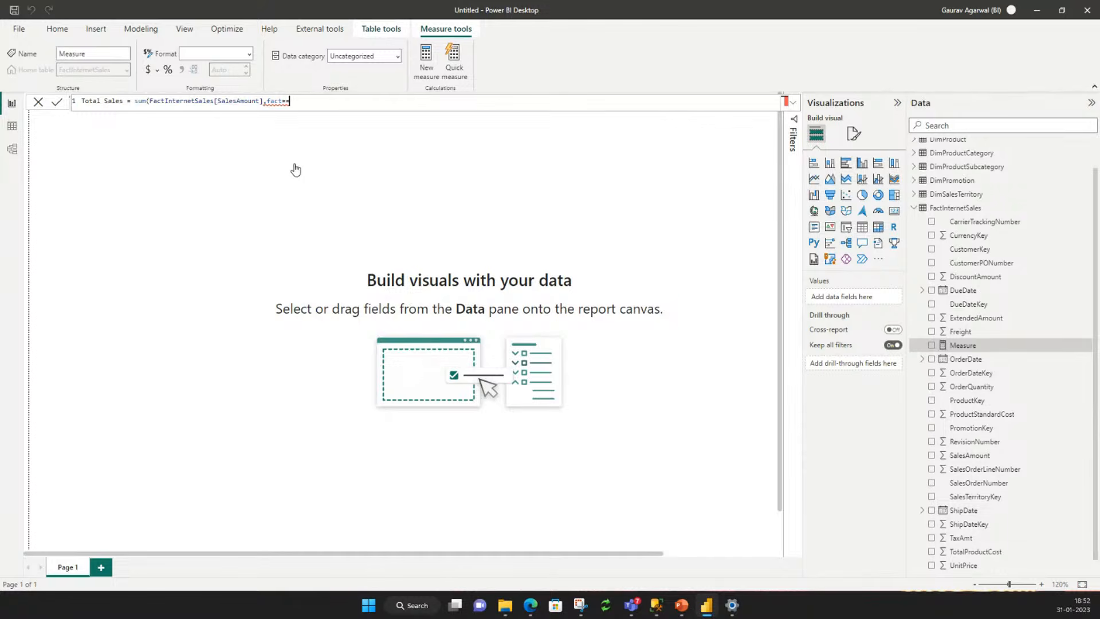
key("BackSpace")
key("BackSpace")
key("BackSpace")
key("BackSpace")
key("BackSpace")
key("BackSpace")
key("BackSpace")
key("BackSpace")
key("BackSpace")
key("BackSpace")
key("BackSpace")
key("BackSpace")
key("BackSpace")
key("BackSpace")
key("BackSpace")
key("BackSpace")
key("BackSpace")
key("BackSpace")
key("BackSpace")
key("BackSpace")
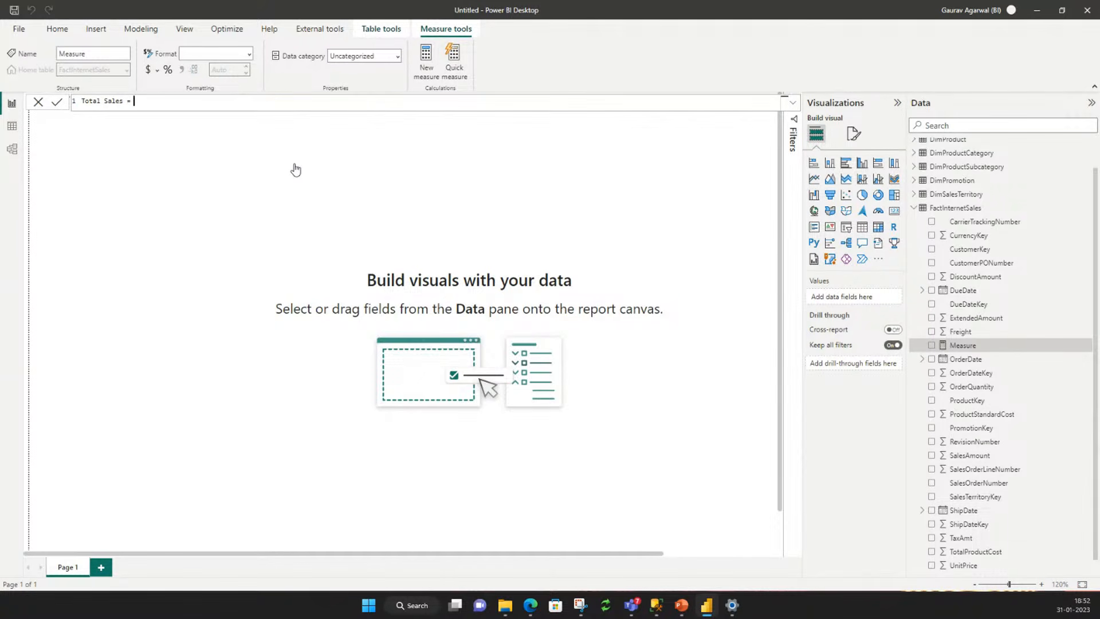
key("BackSpace")
key("BackSpace")
key("BackSpace")
key("BackSpace")
key("BackSpace")
key("BackSpace")
key("BackSpace")
key("BackSpace")
key("BackSpace")
key("BackSpace")
key("BackSpace")
left_click(305, 249)
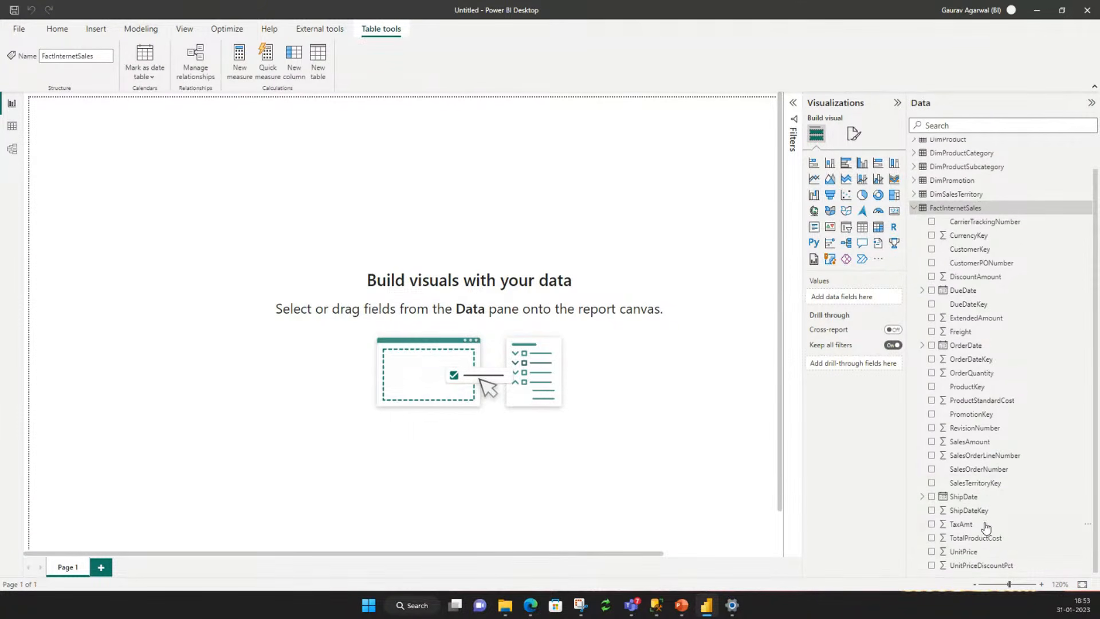
Start a new quick measure on the FactInternetSales table using the Addition calculation.
left_click(962, 501)
left_click(967, 209)
left_click(57, 28)
right_click(972, 208)
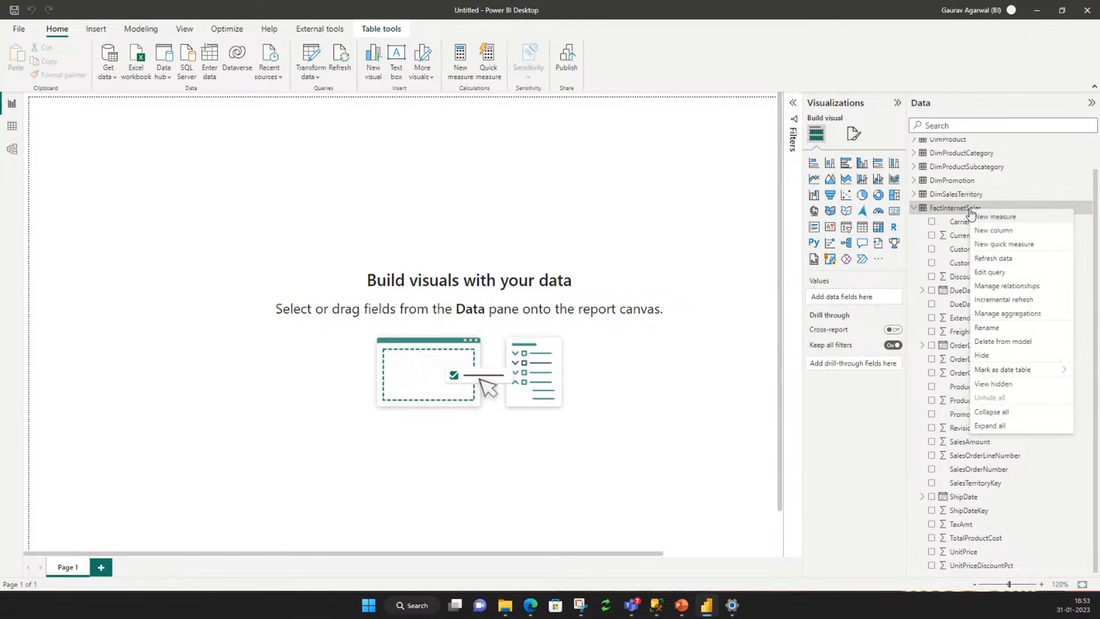
left_click(1002, 244)
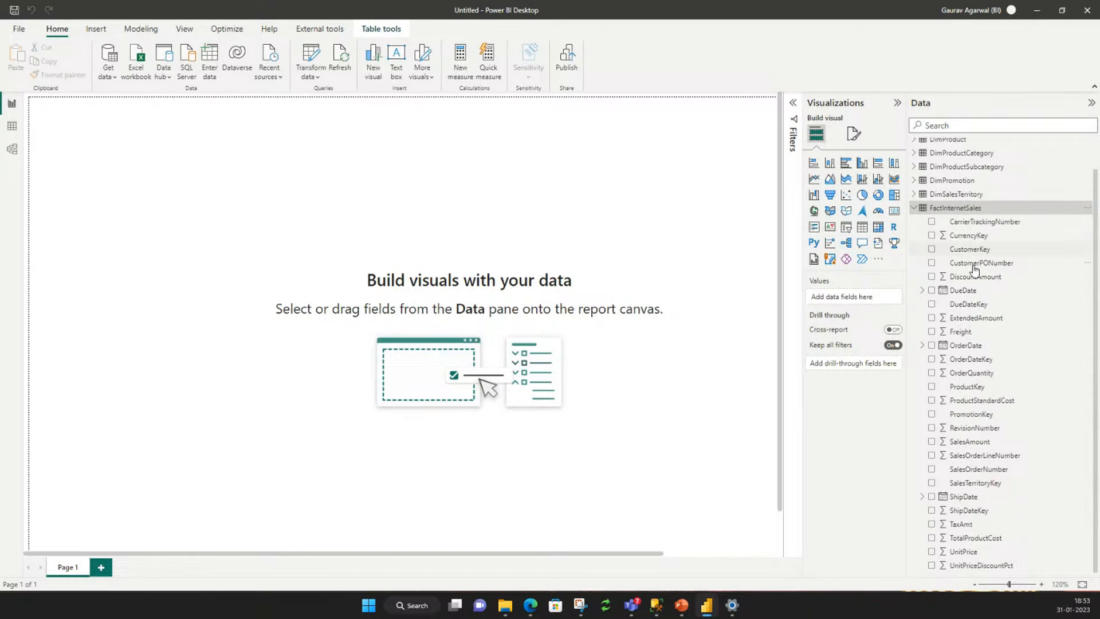
left_click(688, 193)
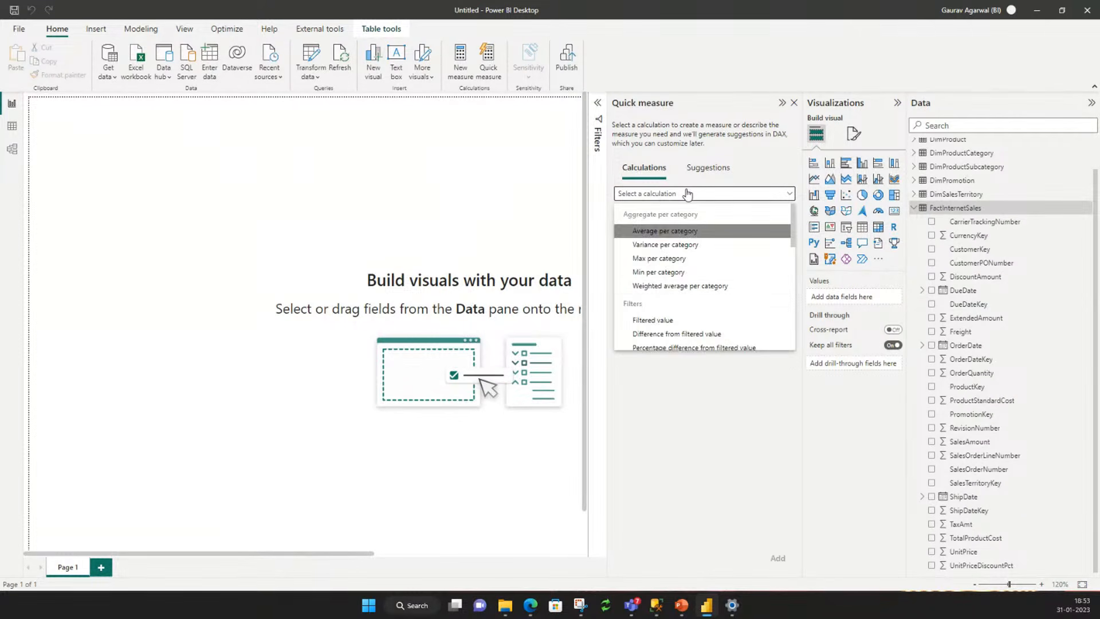
scroll(684, 297, "down", 5)
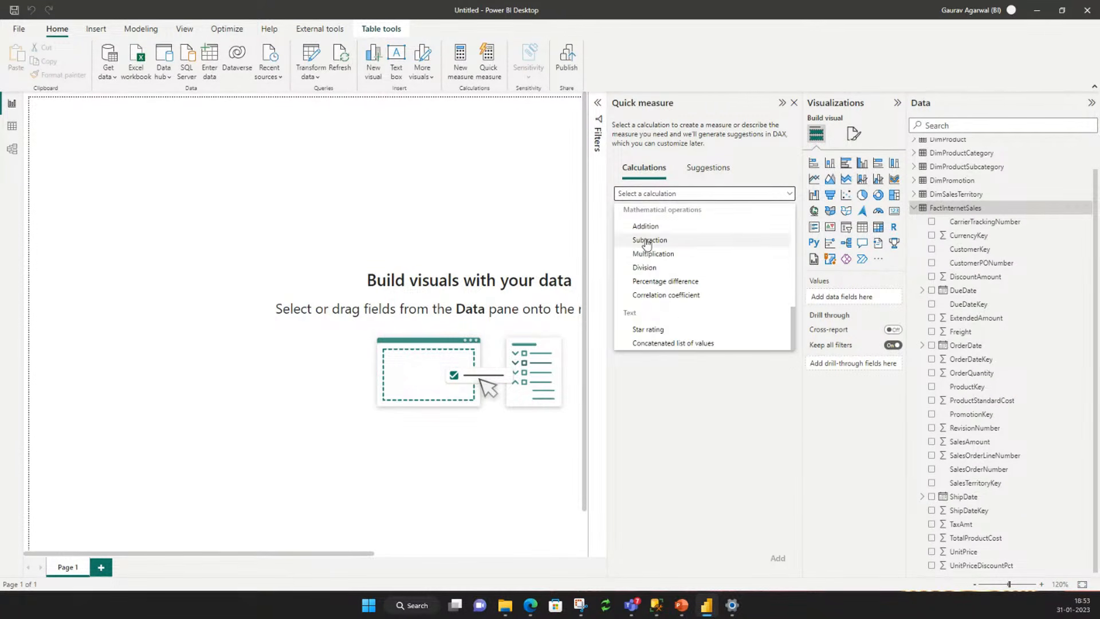
left_click(642, 228)
Set TaxAmt from FactInternetSales as the base value of the quick measure.
left_click(701, 266)
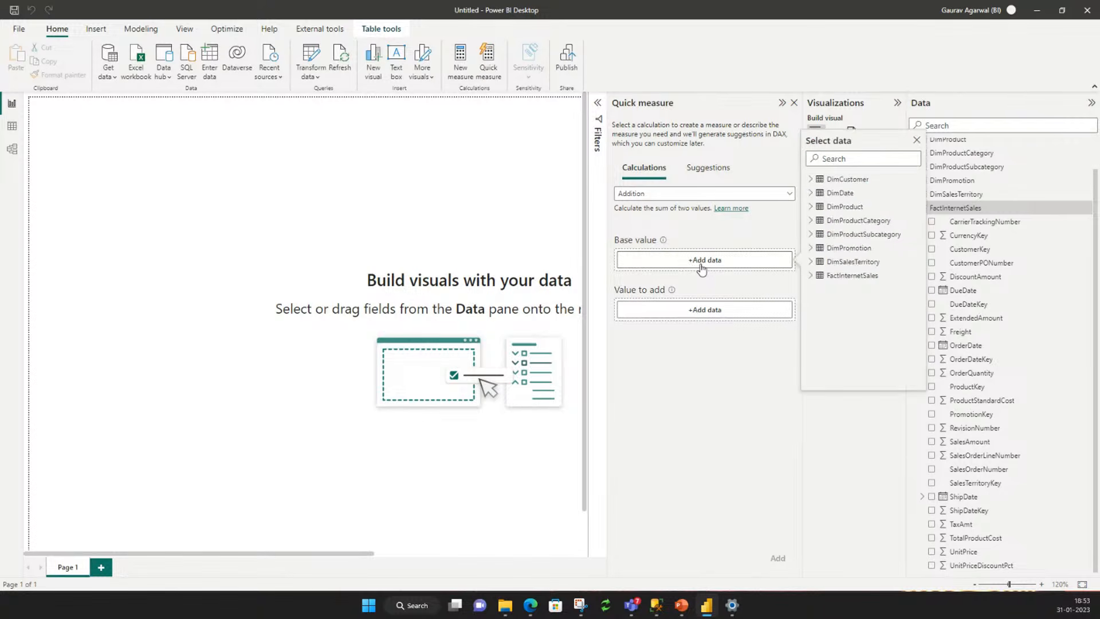
scroll(848, 315, "down", 5)
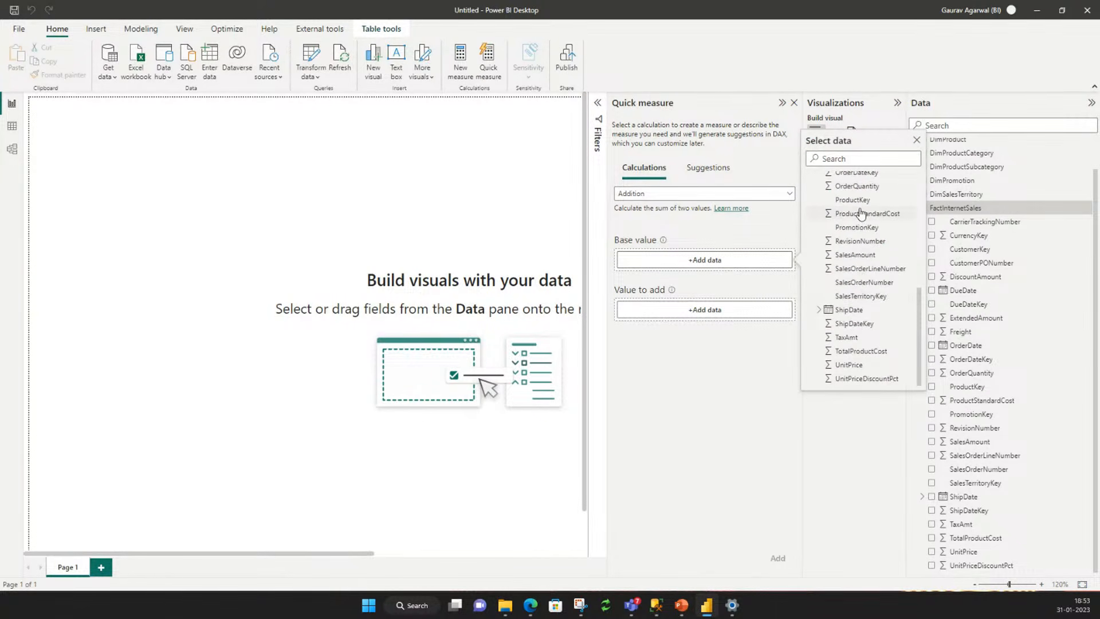
left_click(856, 338)
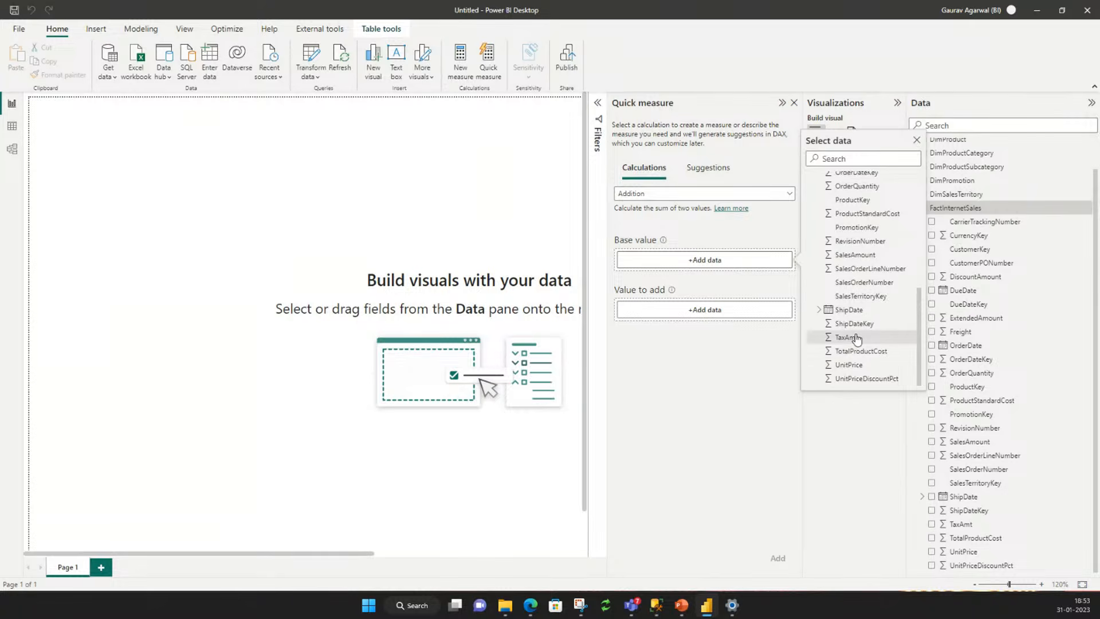
Set SalesAmount from FactInternetSales as the value to add and create the quick measure.
left_click(725, 315)
left_click(811, 324)
scroll(853, 356, "down", 5)
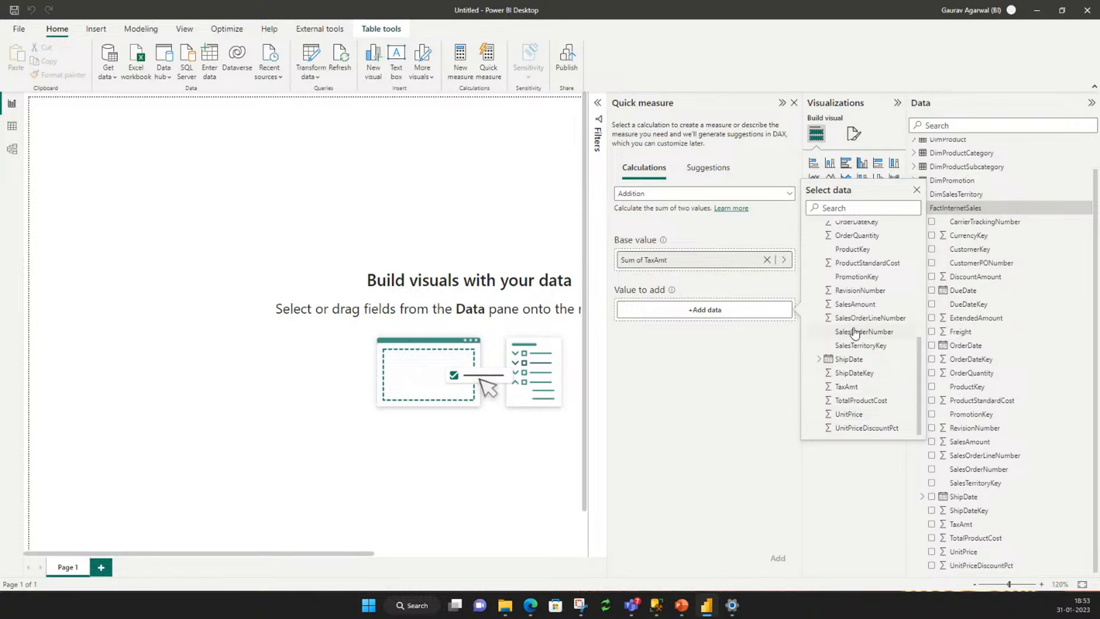
scroll(855, 343, "up", 2)
scroll(855, 344, "up", 4)
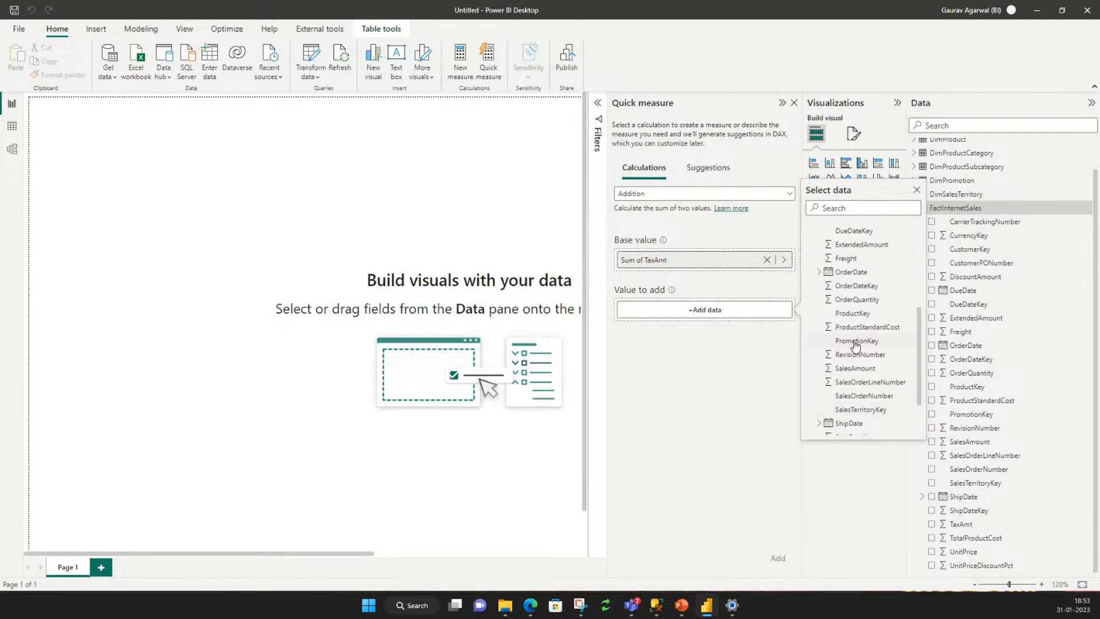
scroll(856, 345, "down", 6)
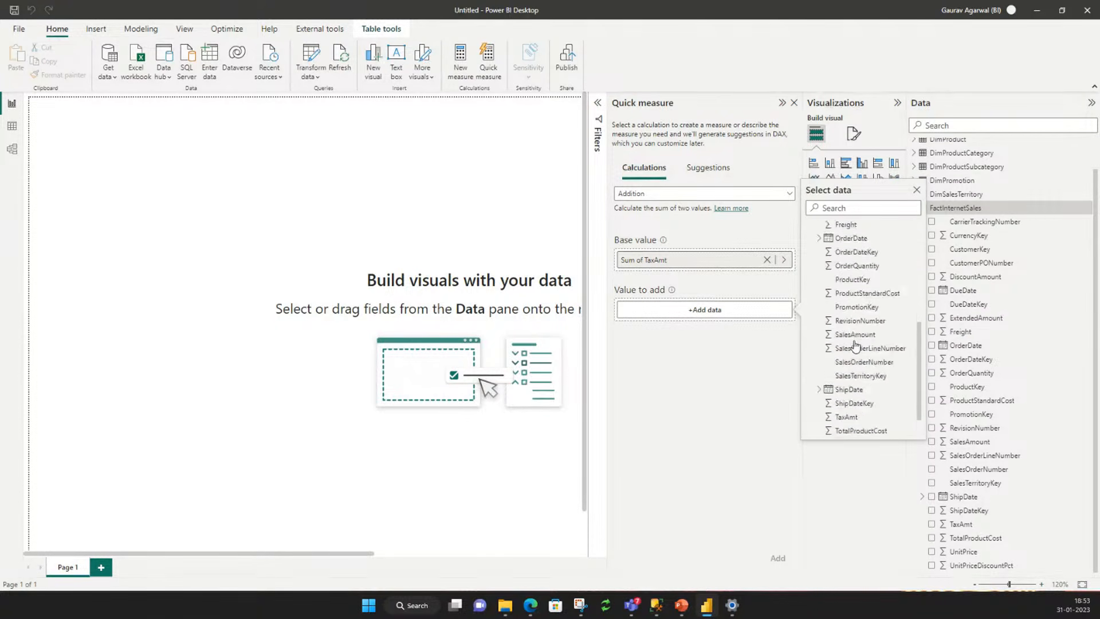
left_click(854, 304)
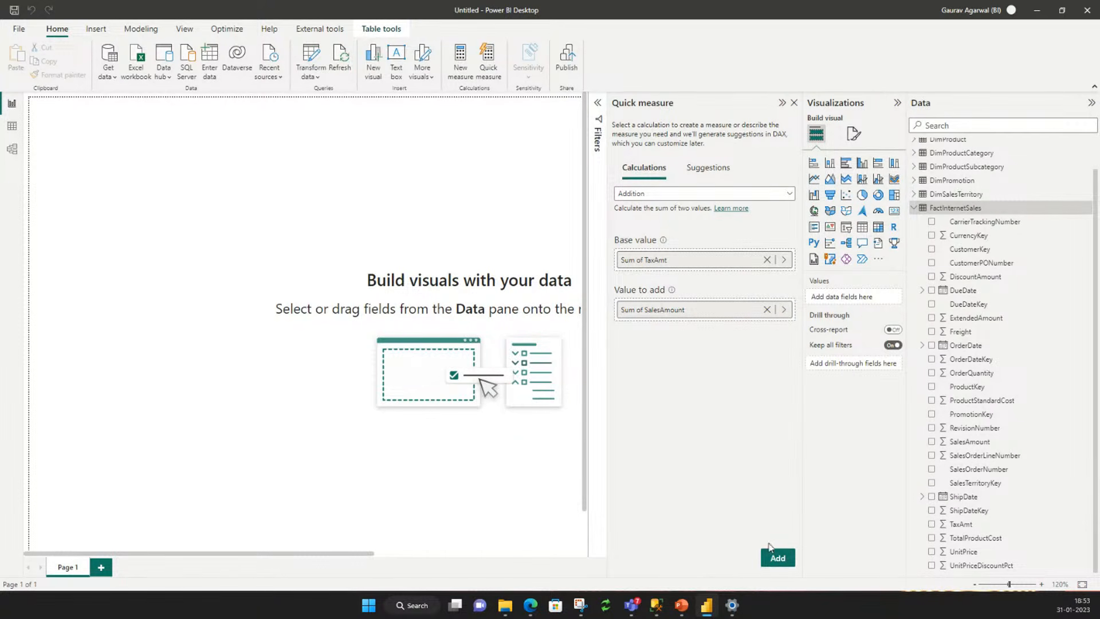
left_click(777, 557)
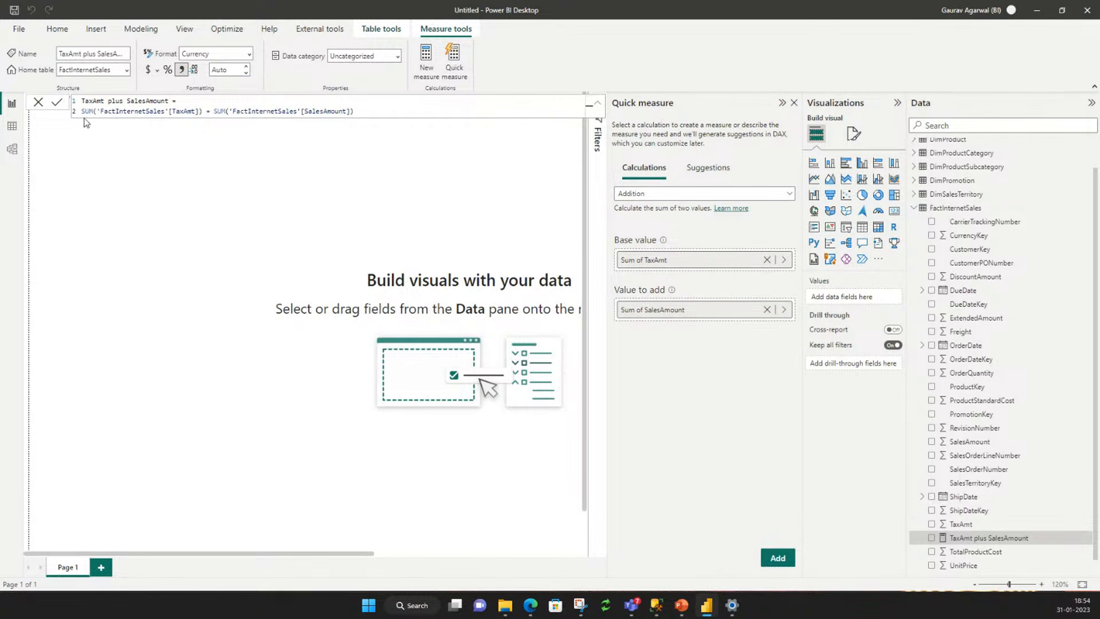
Rename the new quick measure as Total Sales in its formula and commit it.
left_click_drag(82, 101, 164, 100)
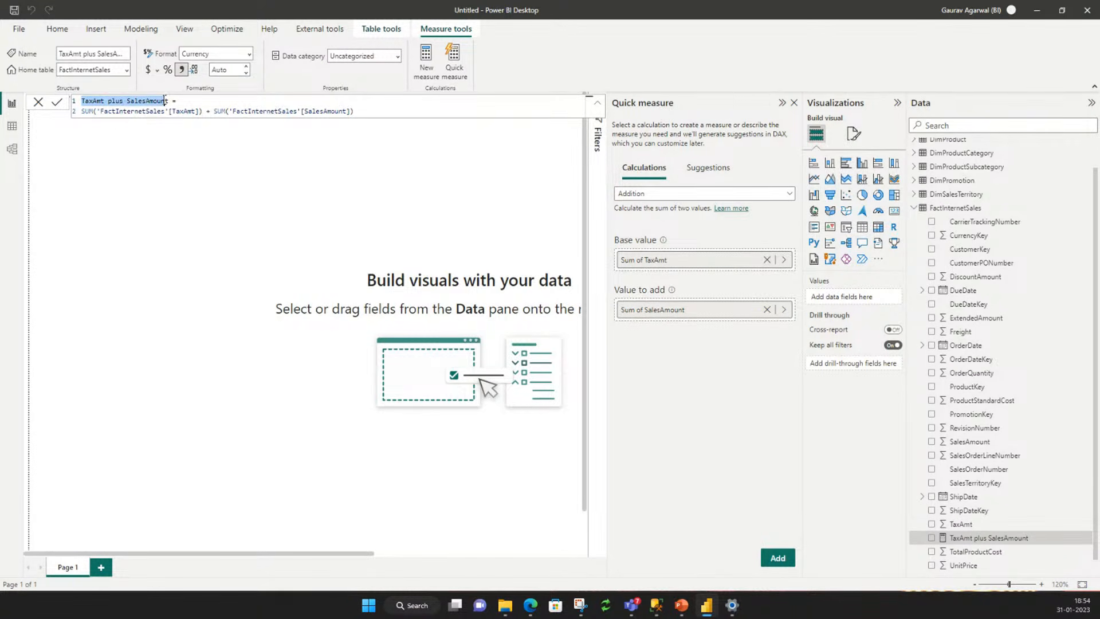
type("Total Sales")
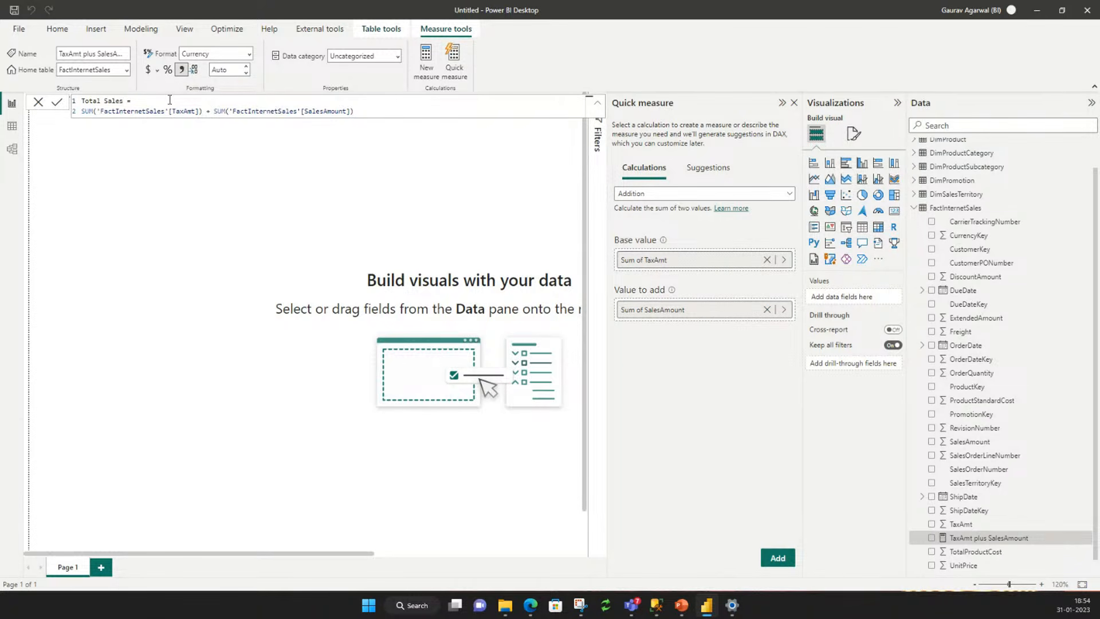
key("Return")
left_click(439, 212)
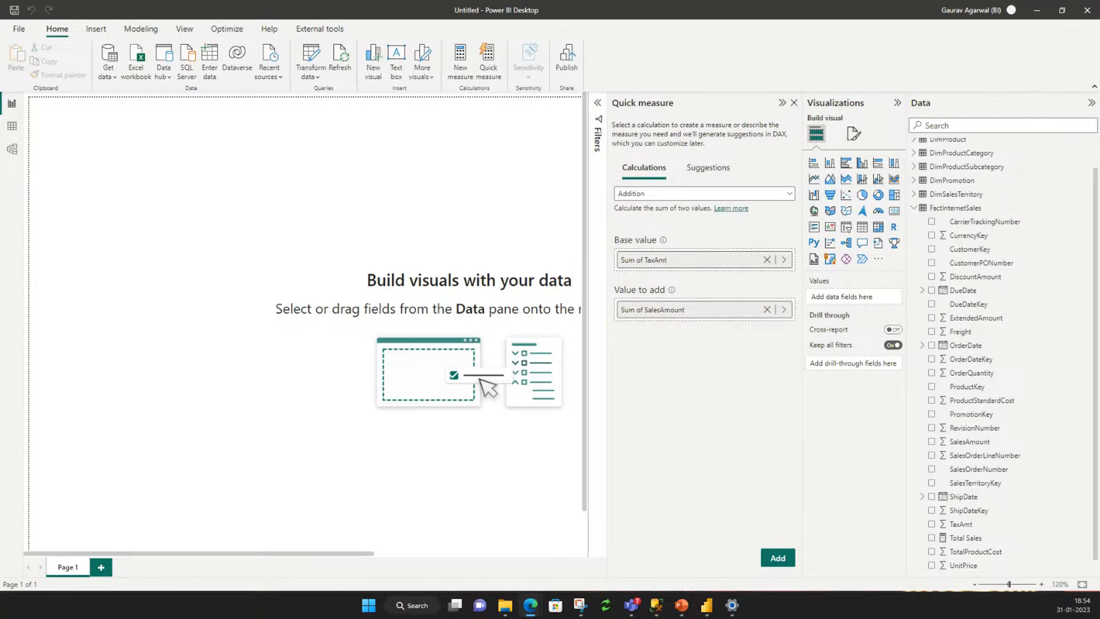
Examine the FactInternetSales data table's columns and the formula of the Total Sales measure.
left_click(12, 126)
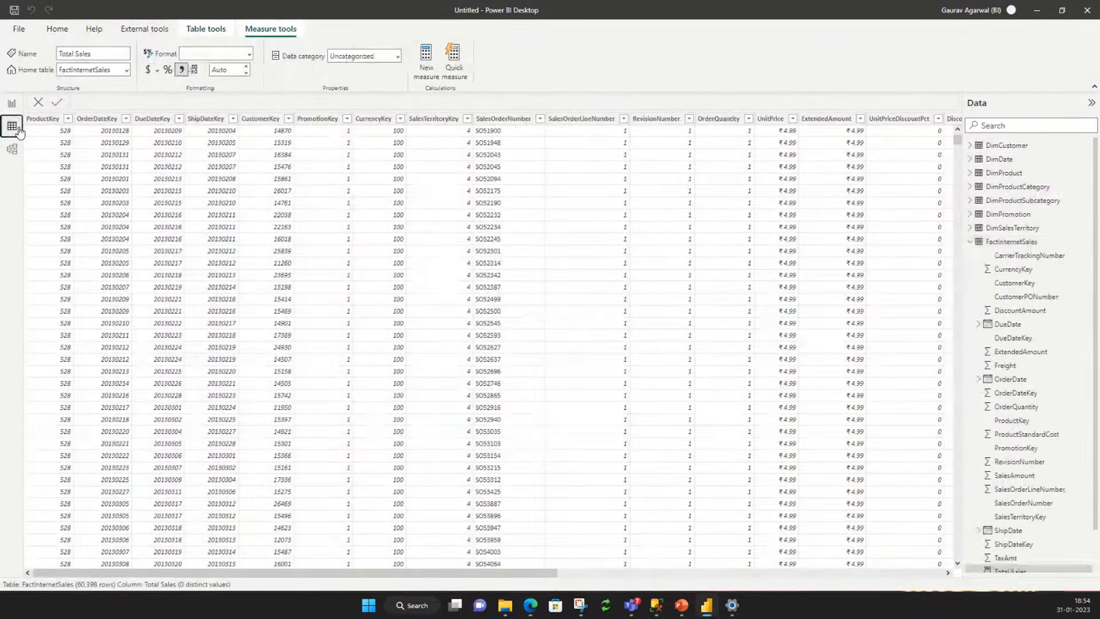
left_click(1025, 242)
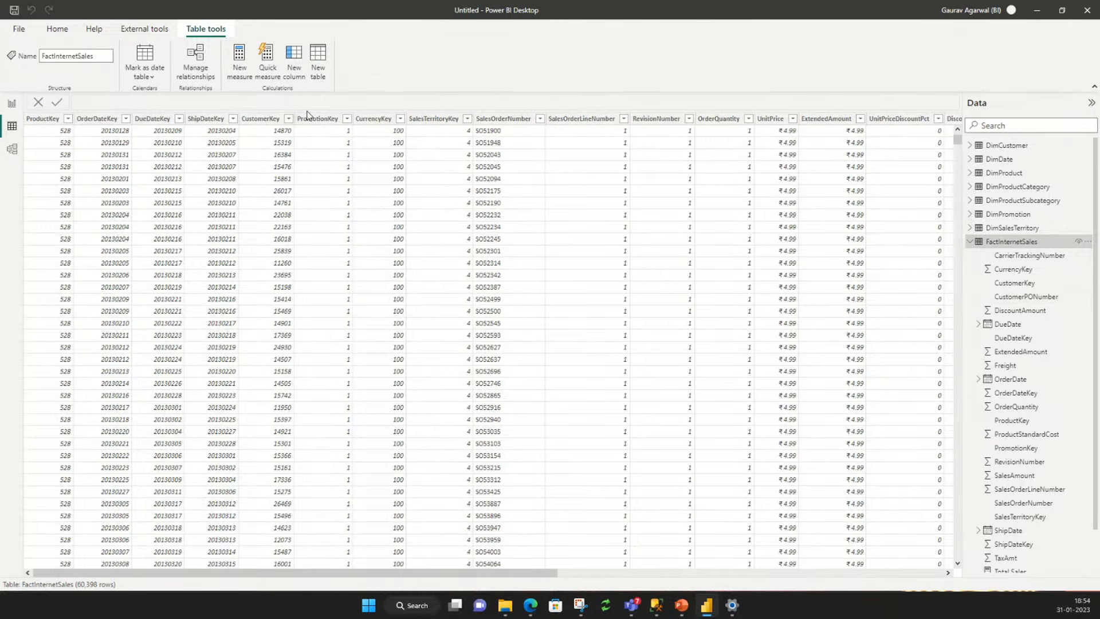
left_click_drag(405, 574, 794, 540)
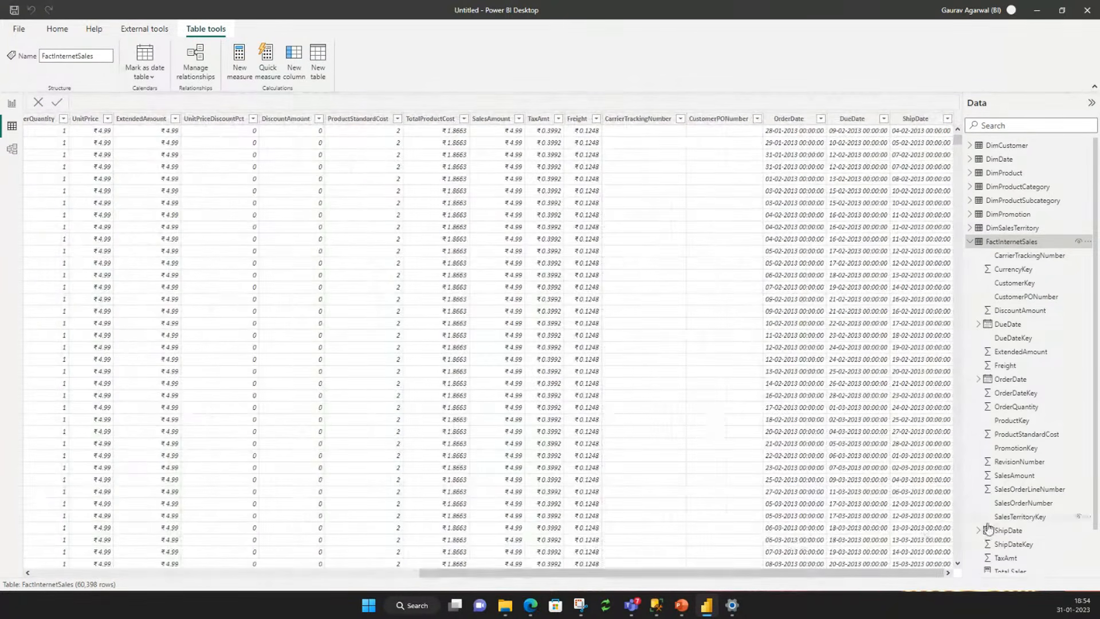
scroll(990, 529, "down", 2)
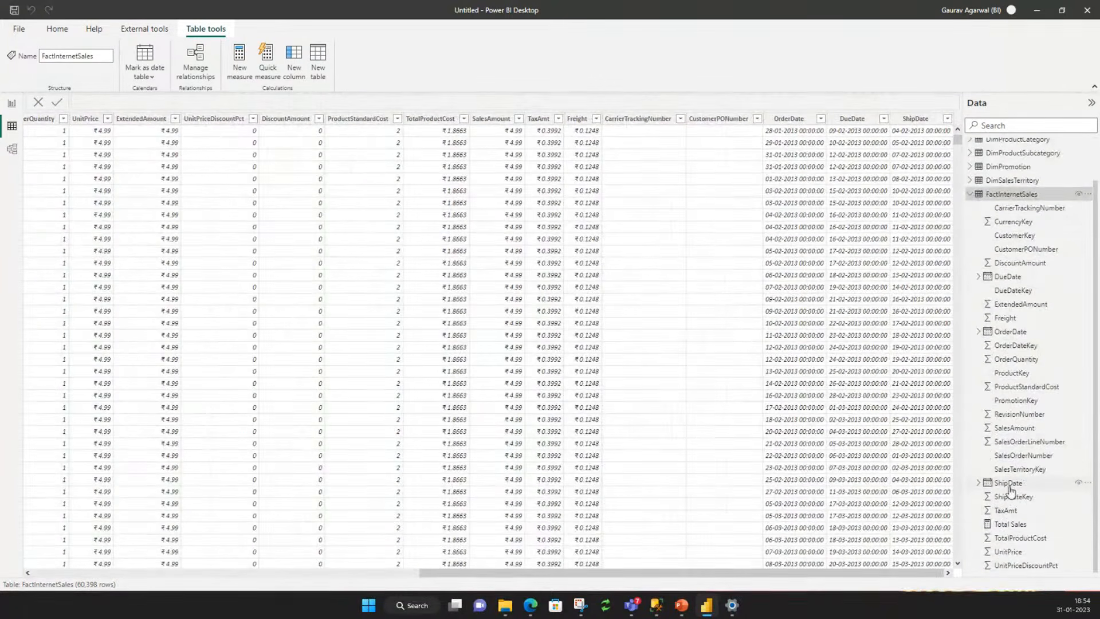
left_click(1008, 524)
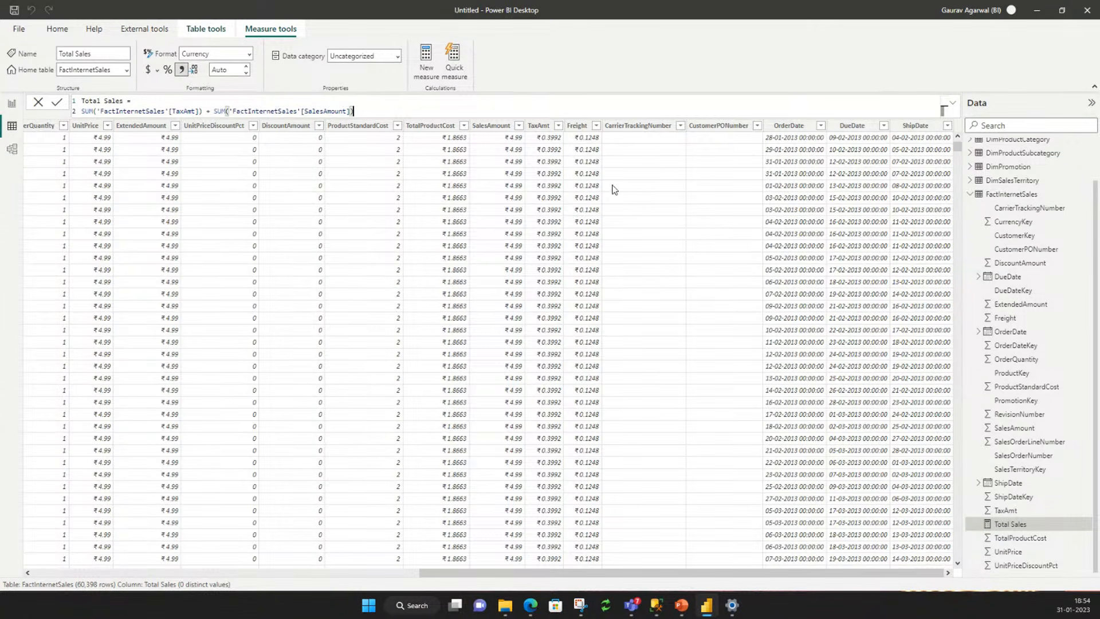
left_click(147, 75)
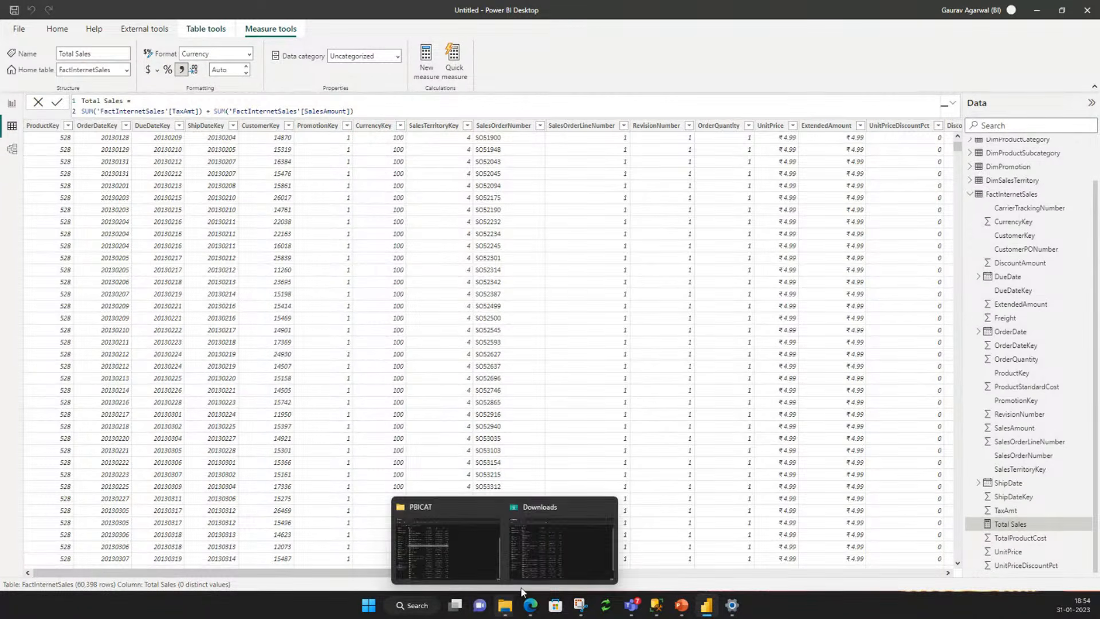
Return to the report page and dismiss the quick measure setup.
left_click(11, 103)
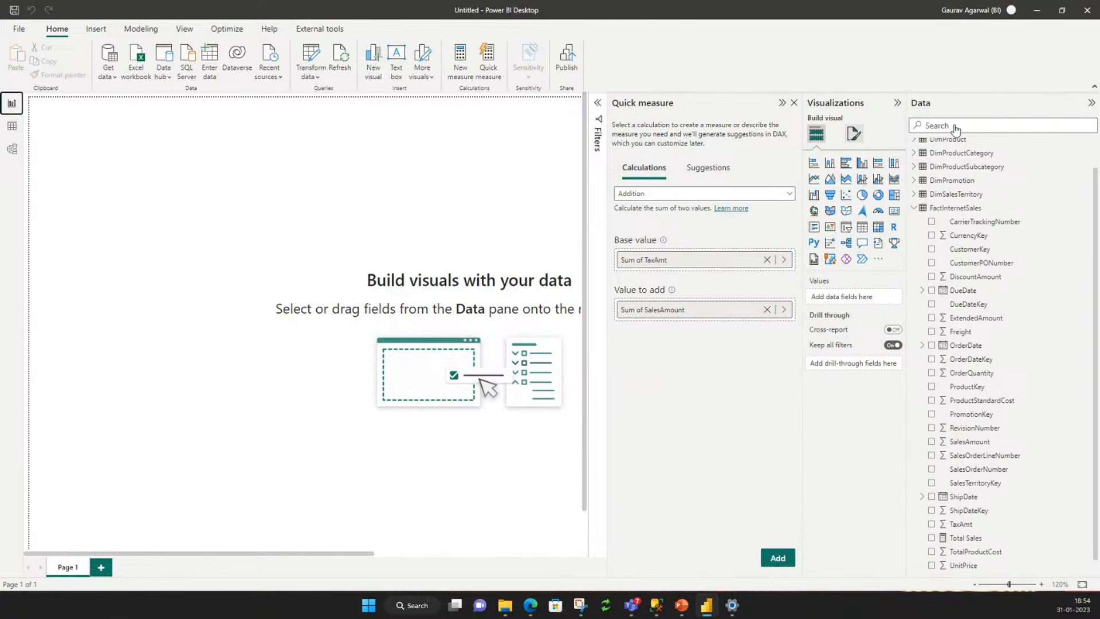
left_click(794, 104)
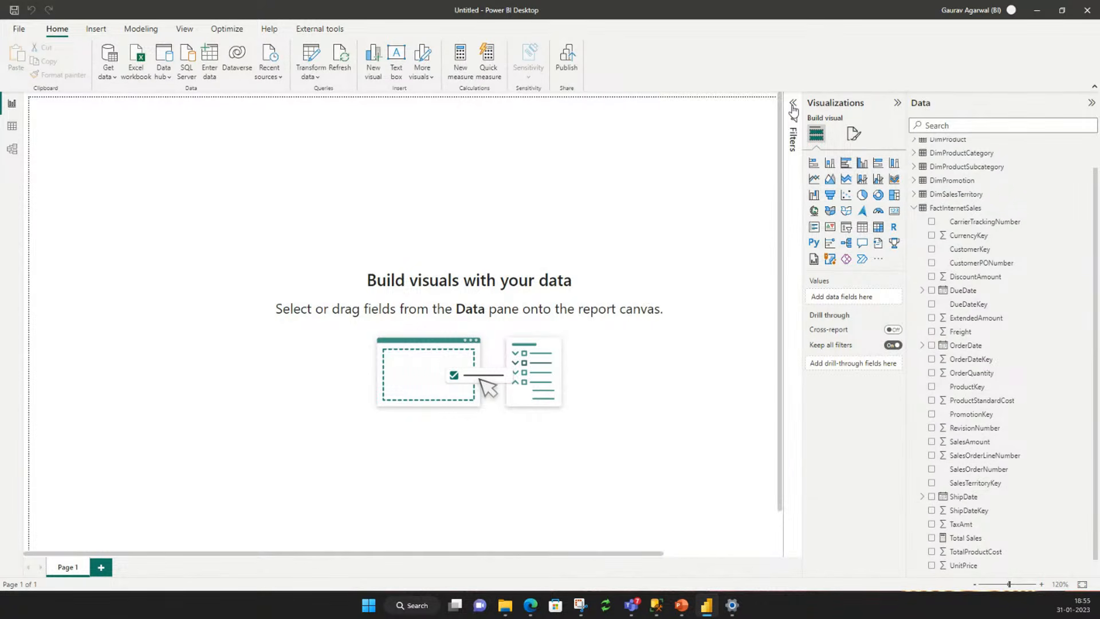
scroll(946, 506, "down", 1)
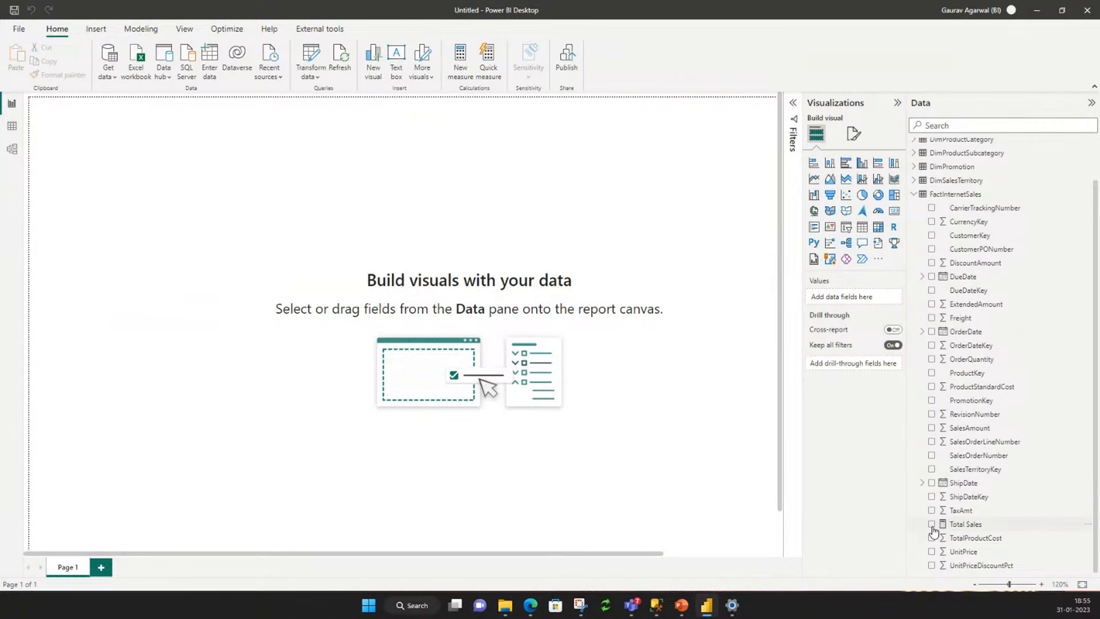
Place the Total Sales measure on the report page as a card and resize it to a wider, flatter shape.
left_click(933, 525)
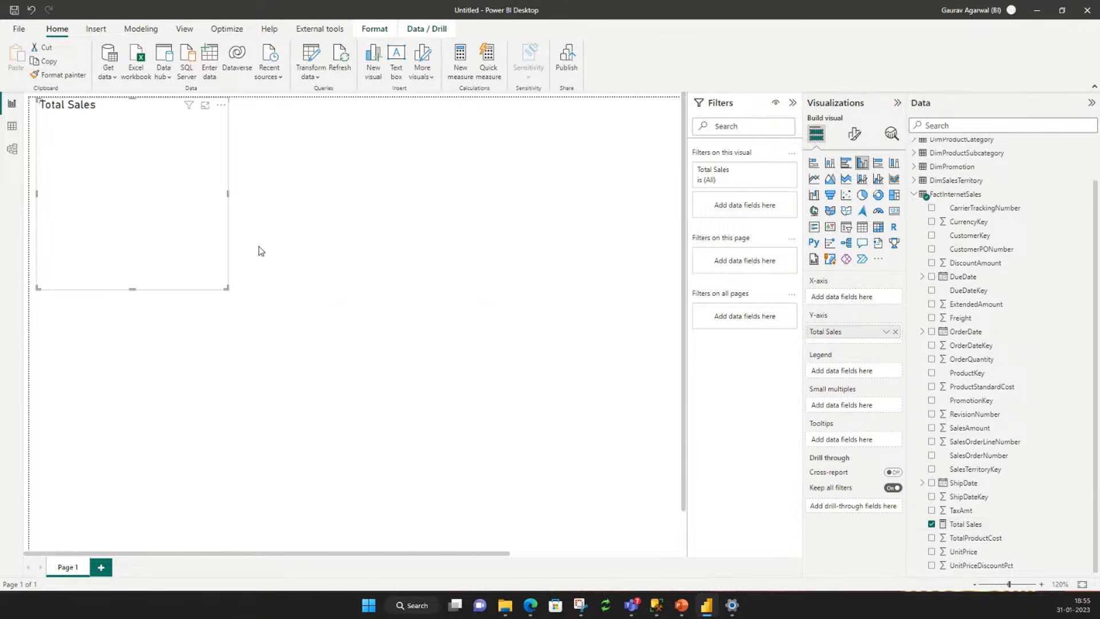
mouse_move(151, 166)
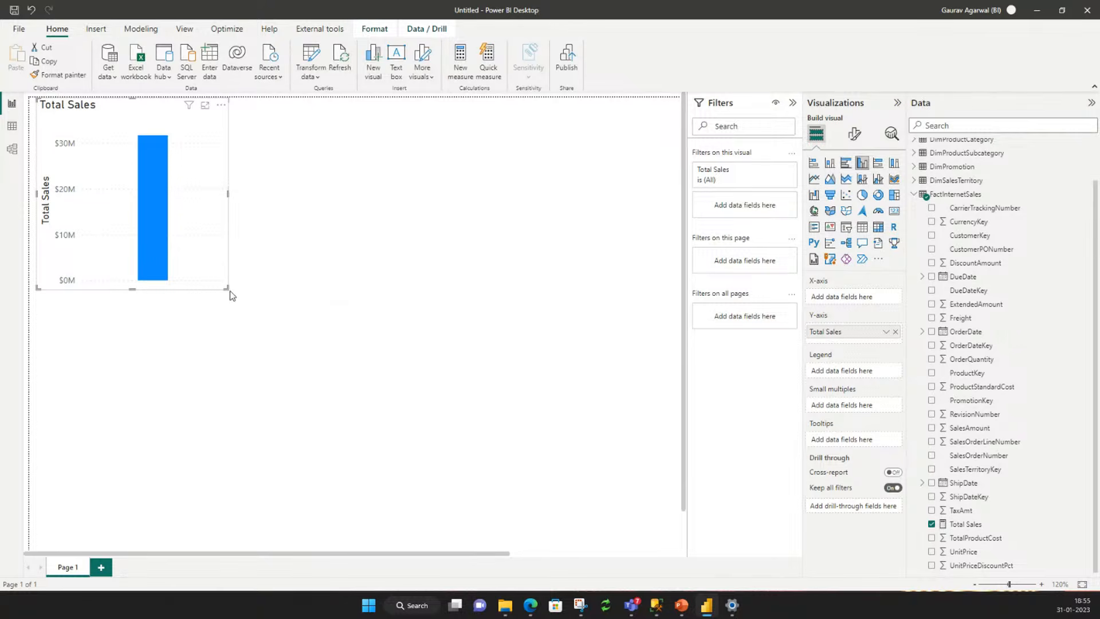
left_click_drag(226, 288, 184, 247)
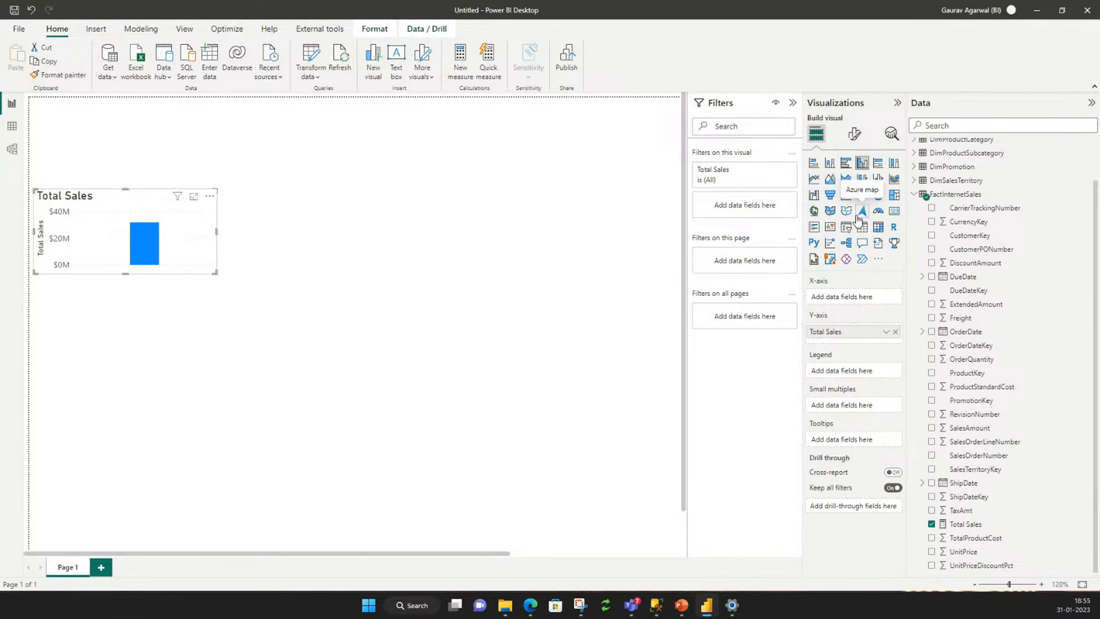
left_click(896, 213)
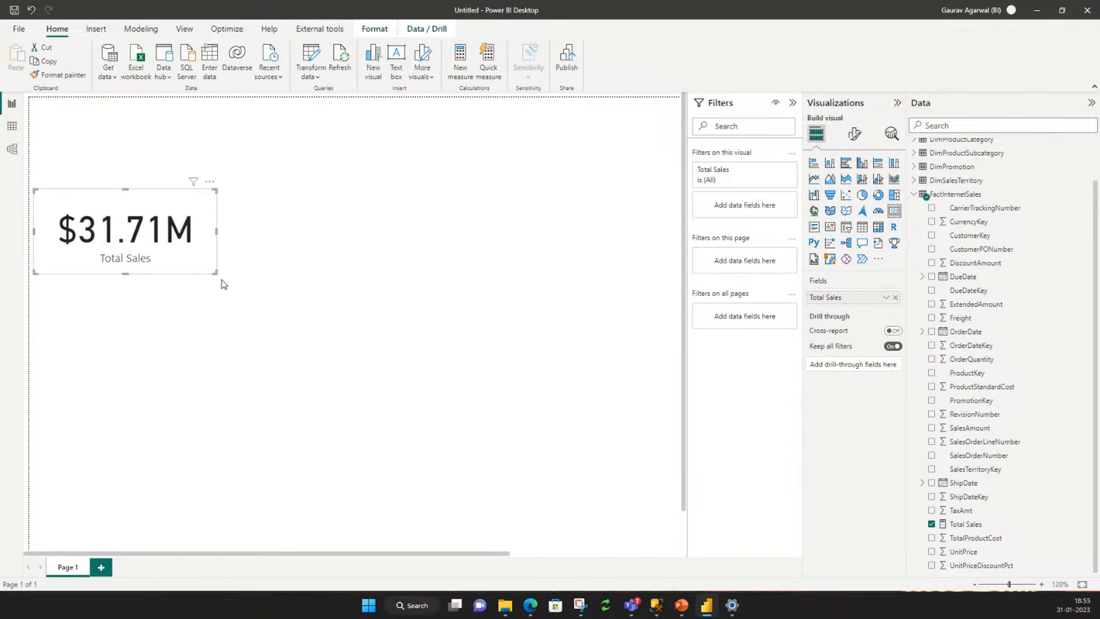
left_click_drag(215, 273, 250, 247)
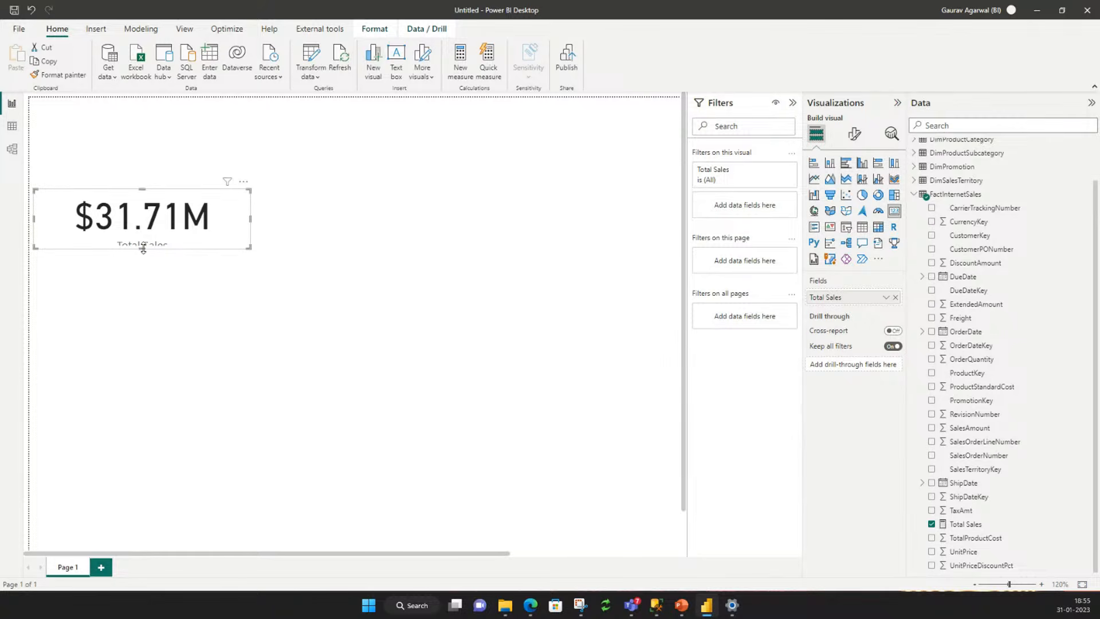
Set the page zoom to 100% and adjust the Total Sales card's size and position to fit its value and label.
left_click(977, 584)
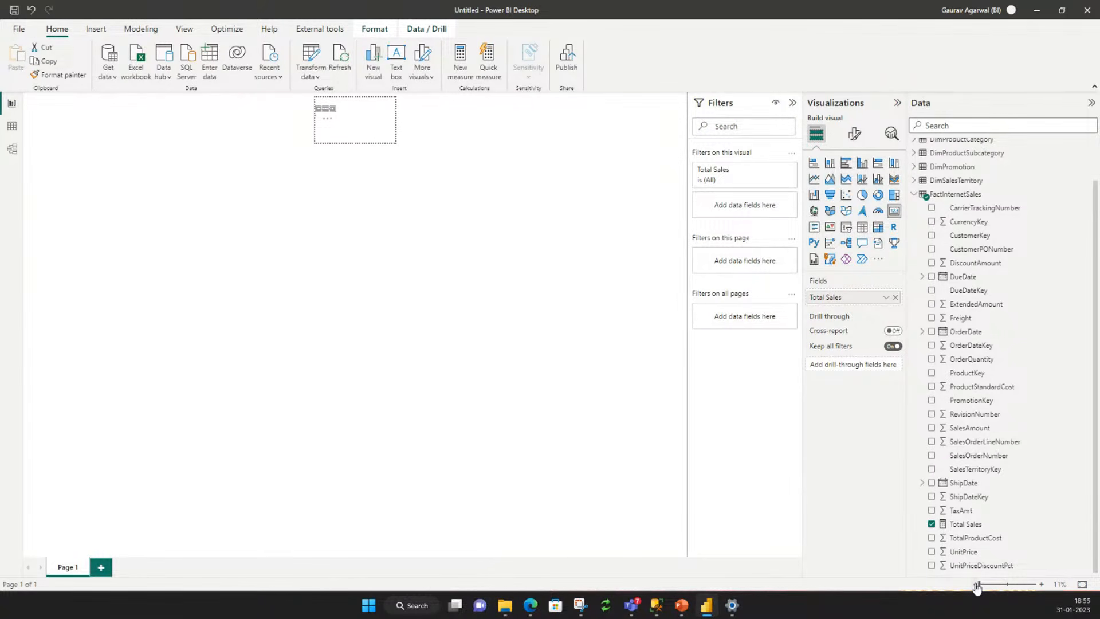
left_click_drag(377, 132, 126, 217)
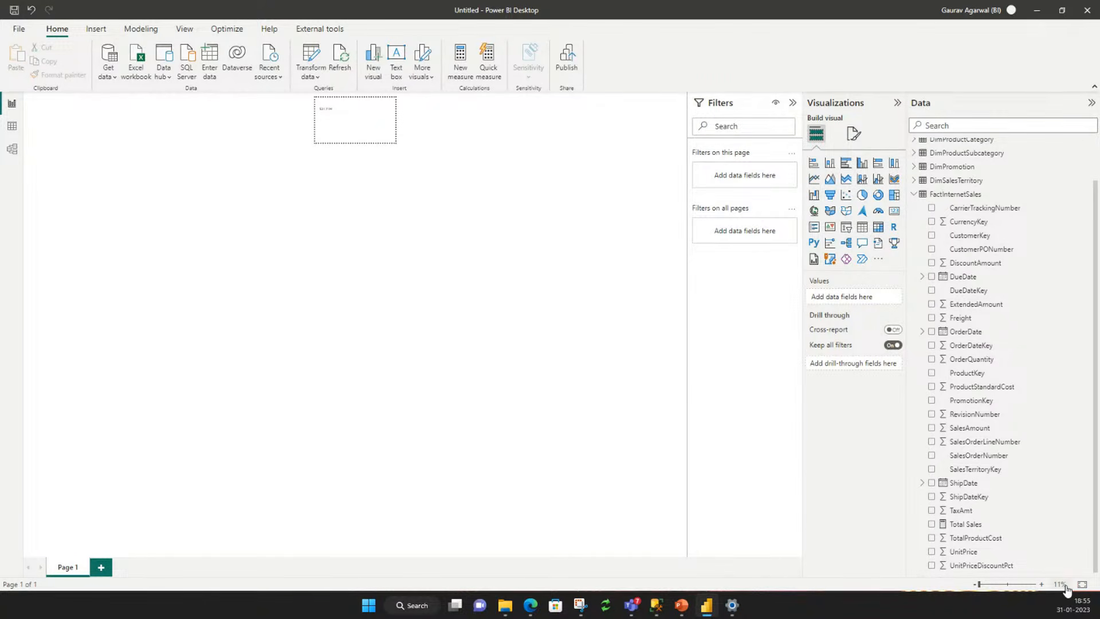
left_click(1042, 584)
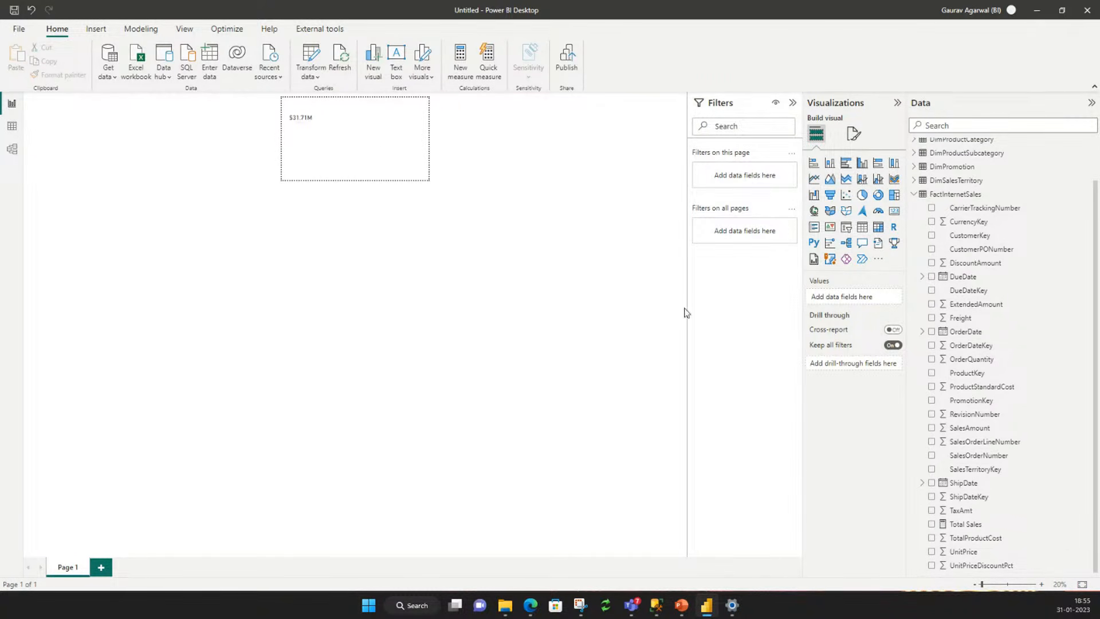
left_click(1041, 585)
left_click(1042, 585)
left_click(1042, 585)
left_click(1042, 585)
left_click(1042, 585)
left_click(1042, 584)
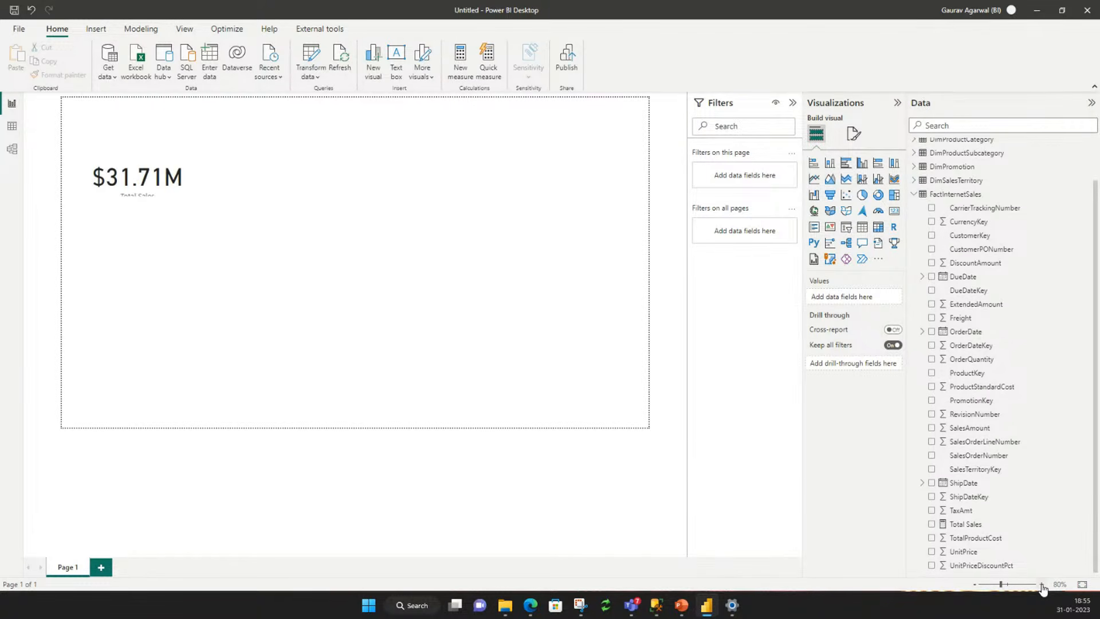
left_click(1041, 585)
left_click(1042, 585)
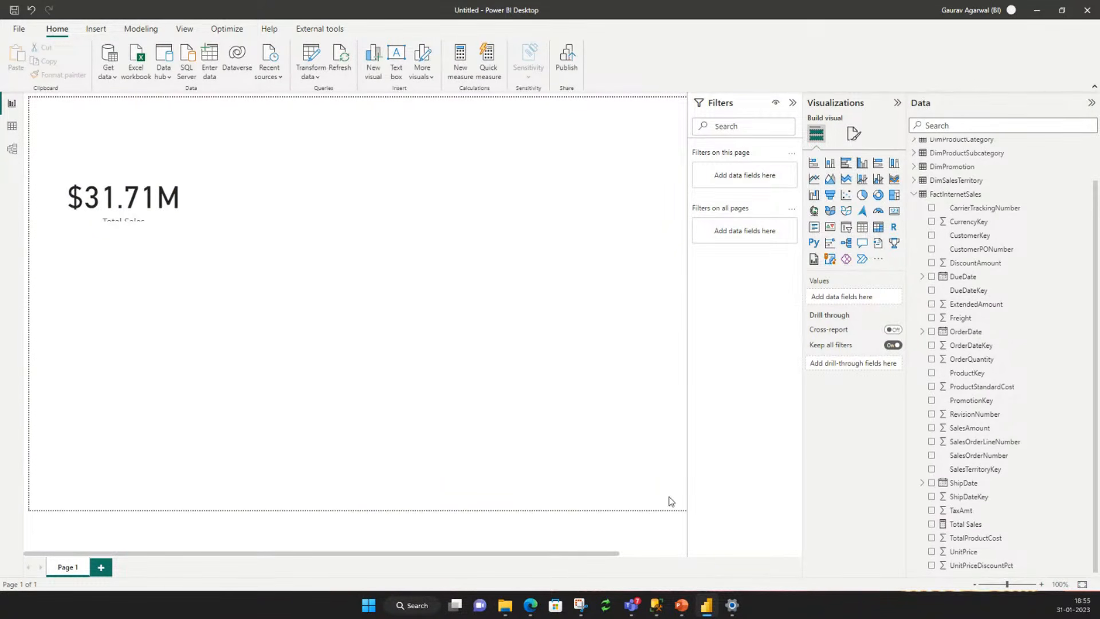
left_click(209, 211)
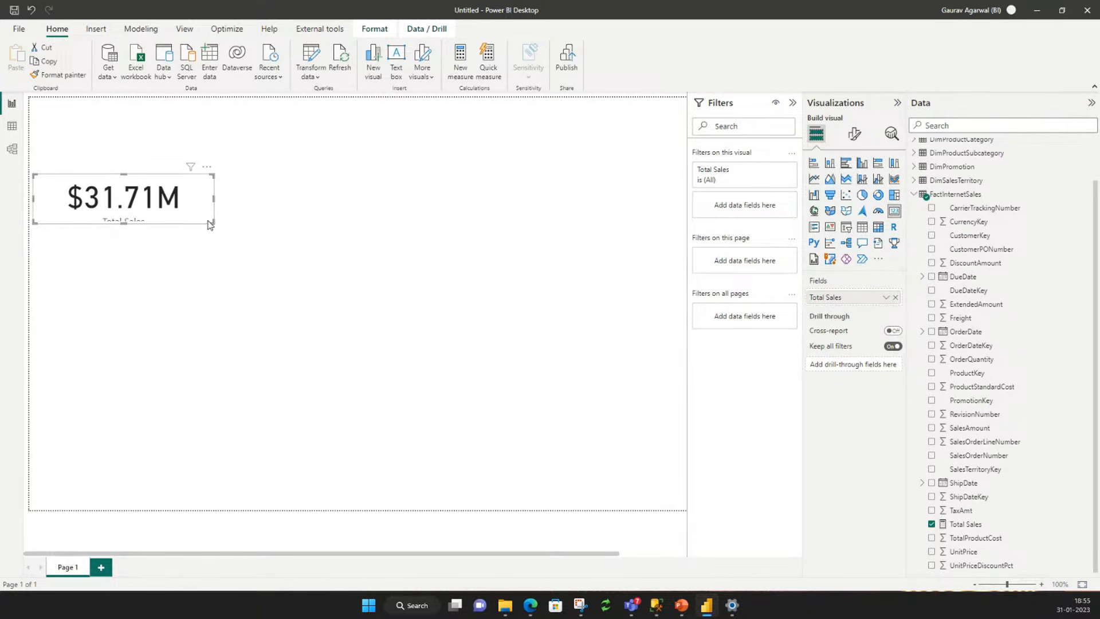
left_click_drag(215, 224, 186, 263)
mouse_move(125, 186)
left_mouse_down()
mouse_move(142, 193)
mouse_move(127, 203)
left_mouse_up()
left_click(292, 260)
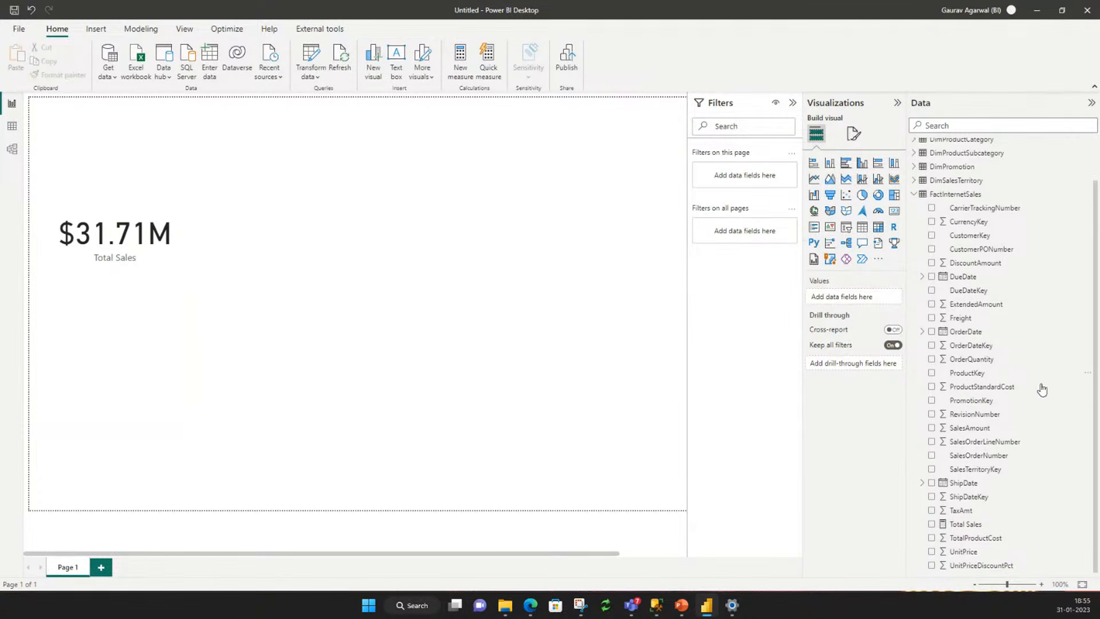
Add a column chart of Total Sales by EnglishProductCategoryName from DimProductCategory beside the card.
left_click(932, 524)
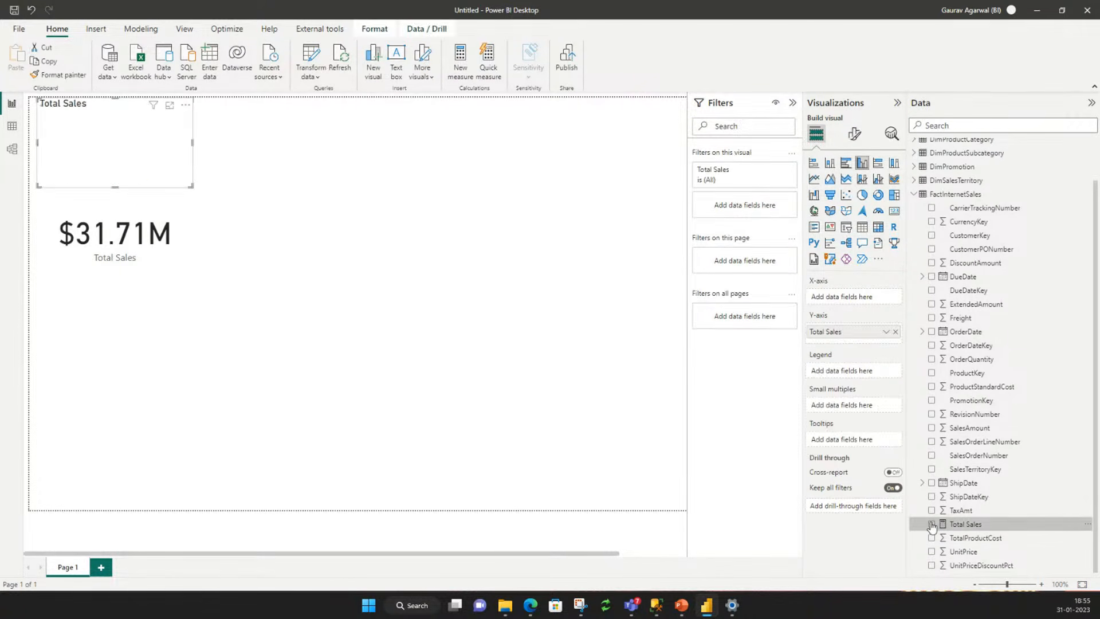
left_click_drag(164, 147, 331, 253)
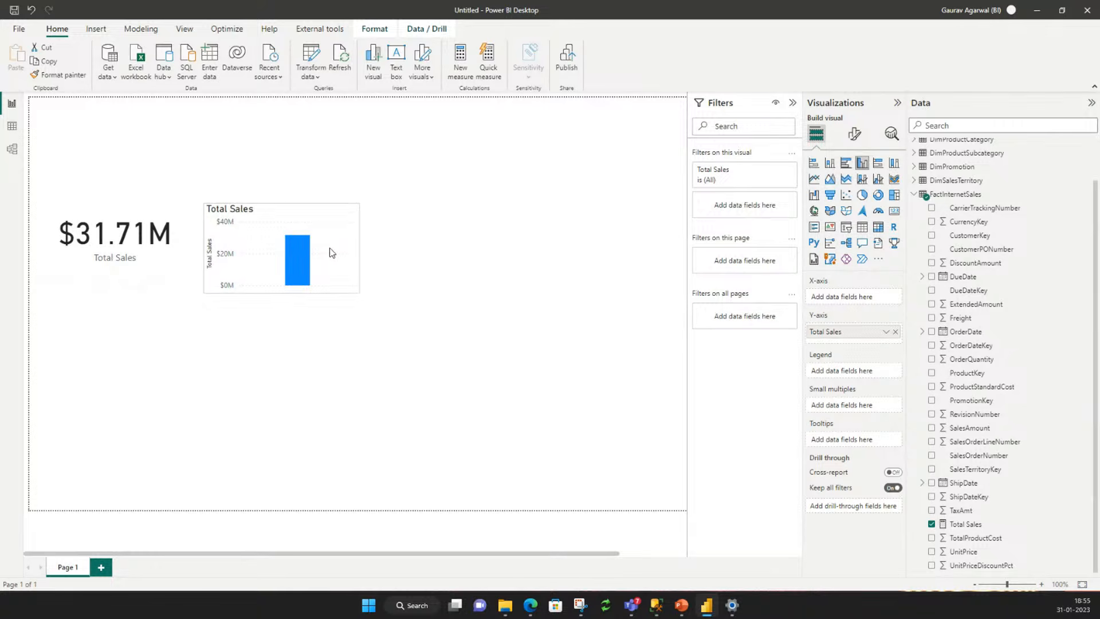
left_click(914, 194)
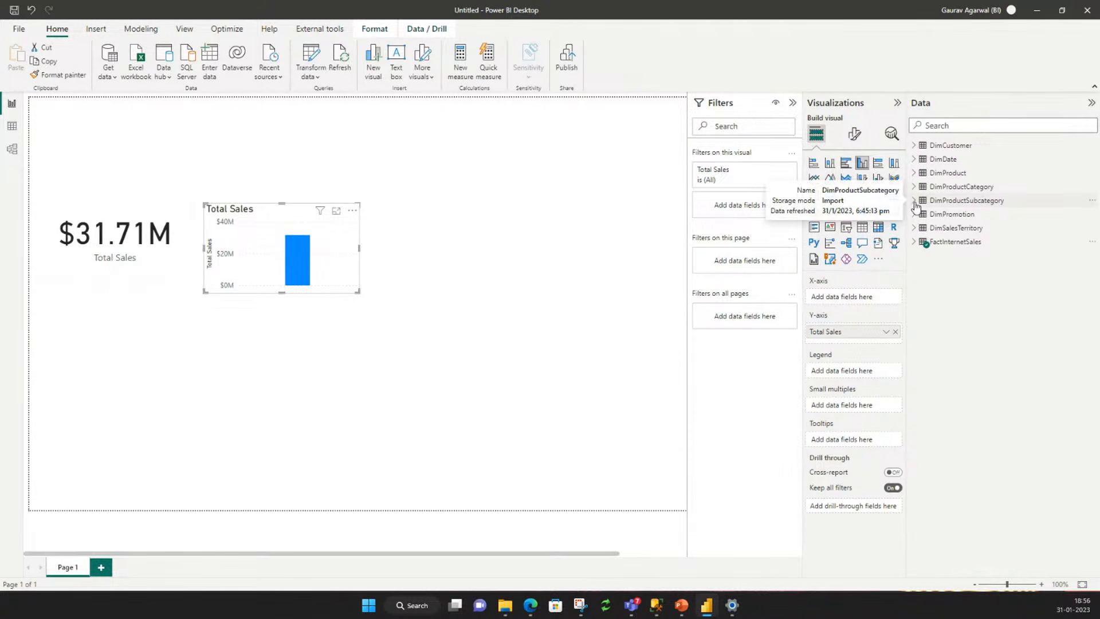
left_click(914, 186)
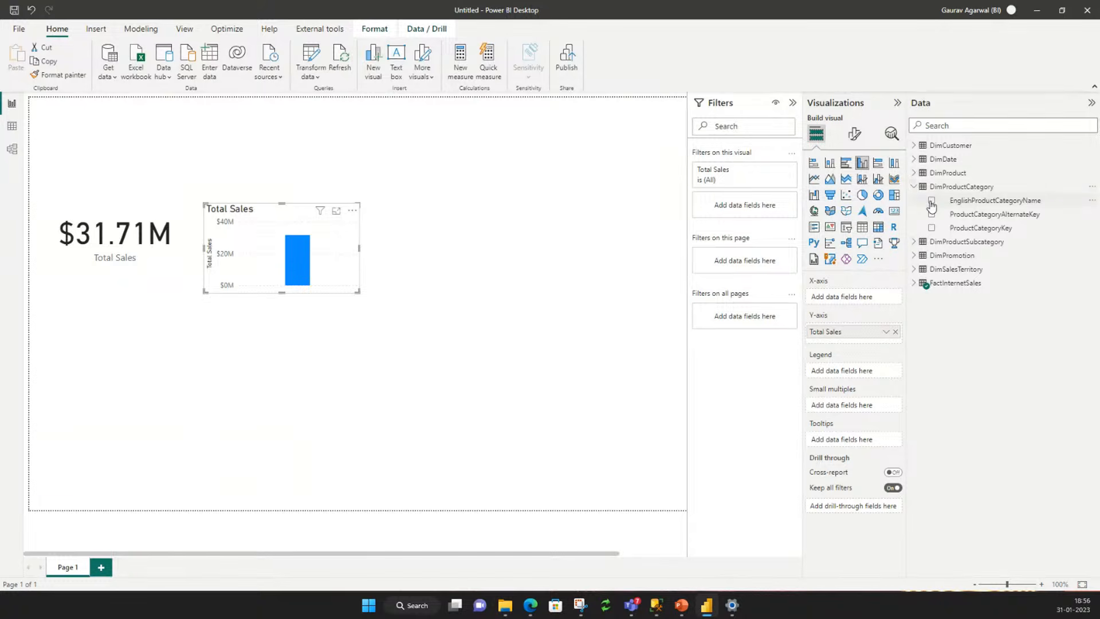
left_click(933, 201)
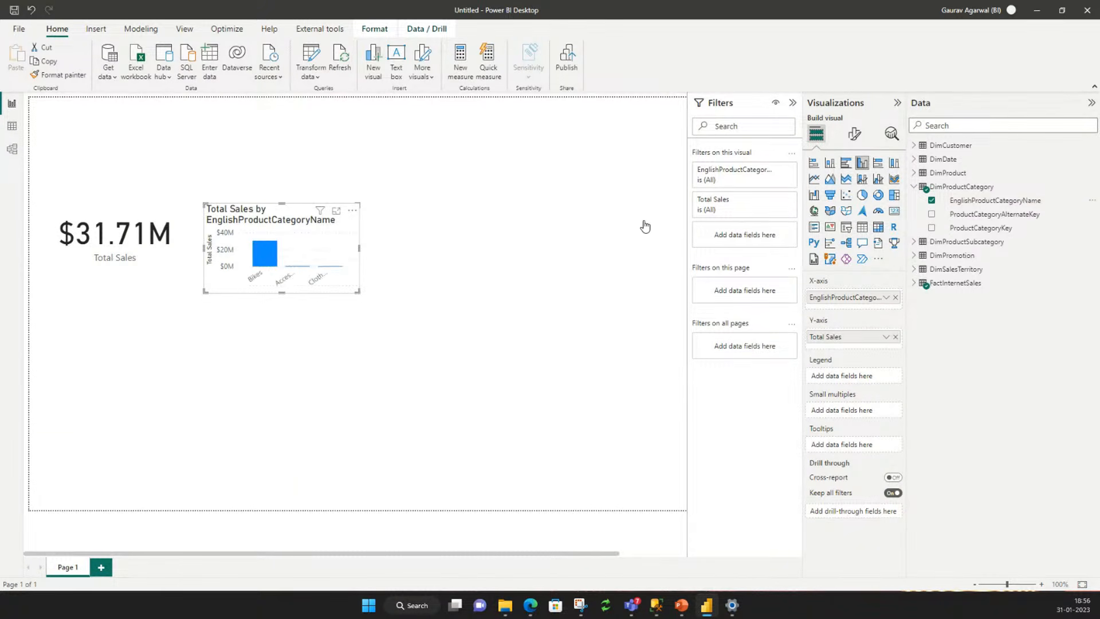
Resize the product category chart so its title and category labels fit, and deselect it.
left_click_drag(359, 293, 447, 300)
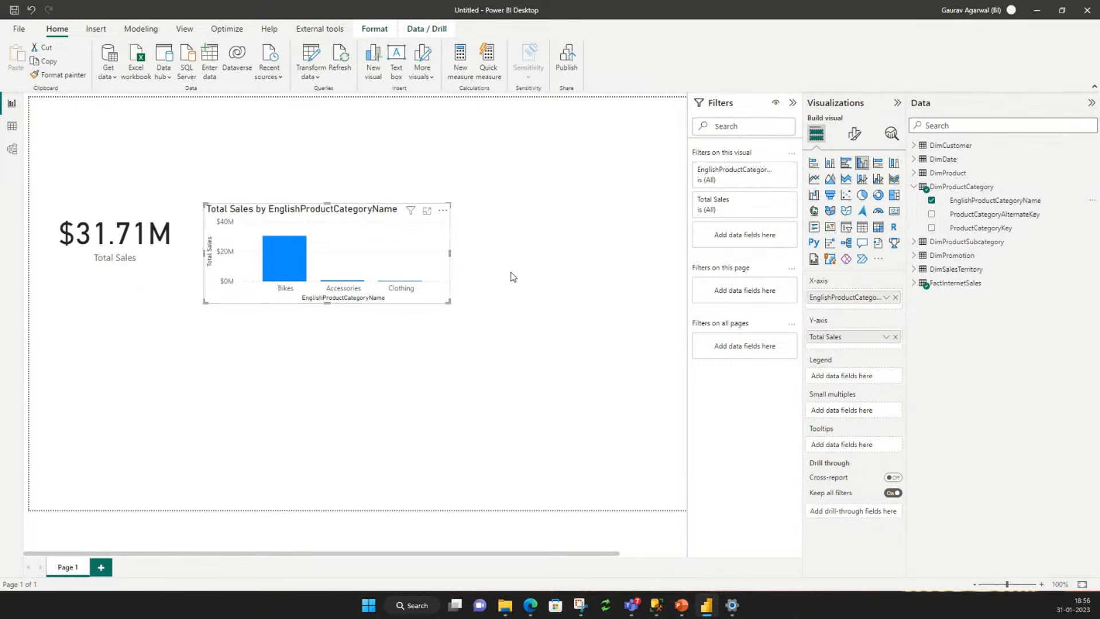
left_click_drag(449, 304, 410, 282)
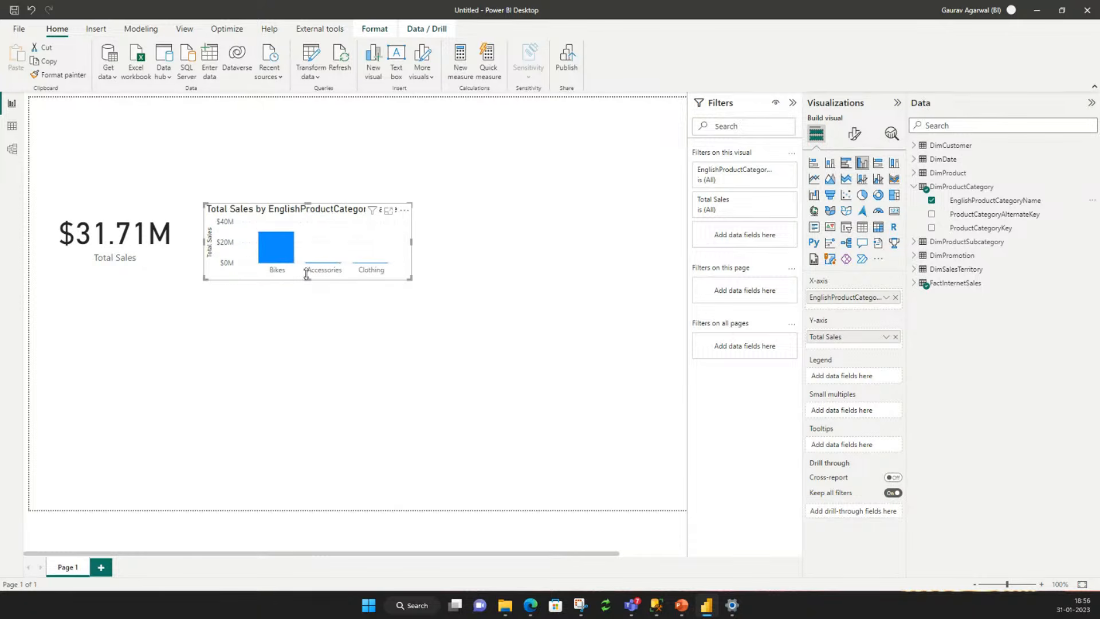
left_click(488, 255)
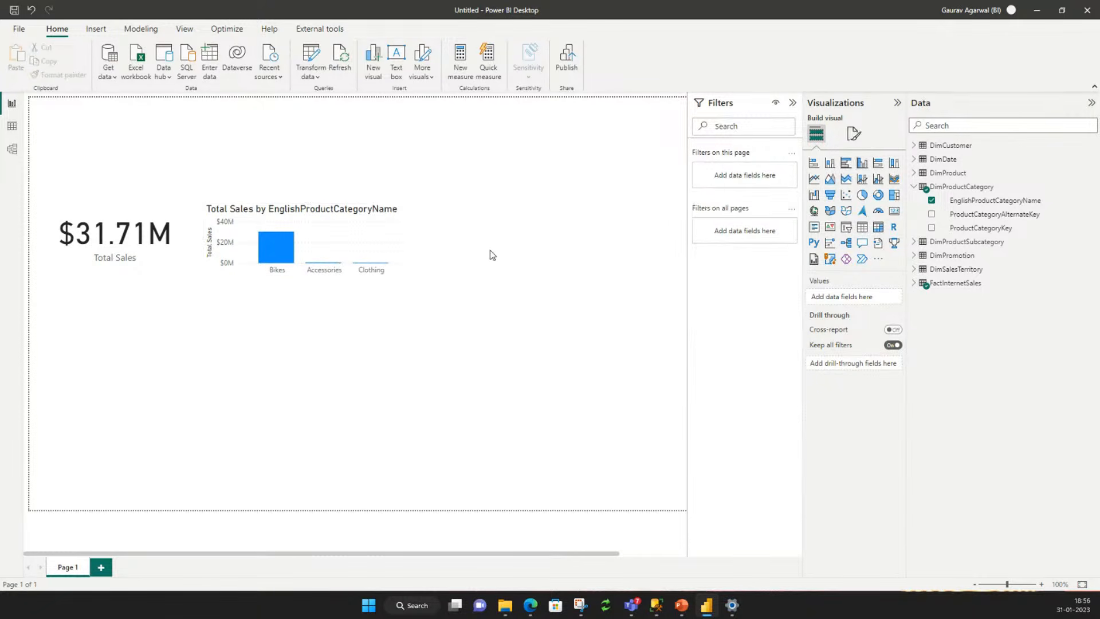
Add a second column chart of Total Sales by SalesTerritoryRegion from DimSalesTerritory beside the product category chart.
left_click(915, 284)
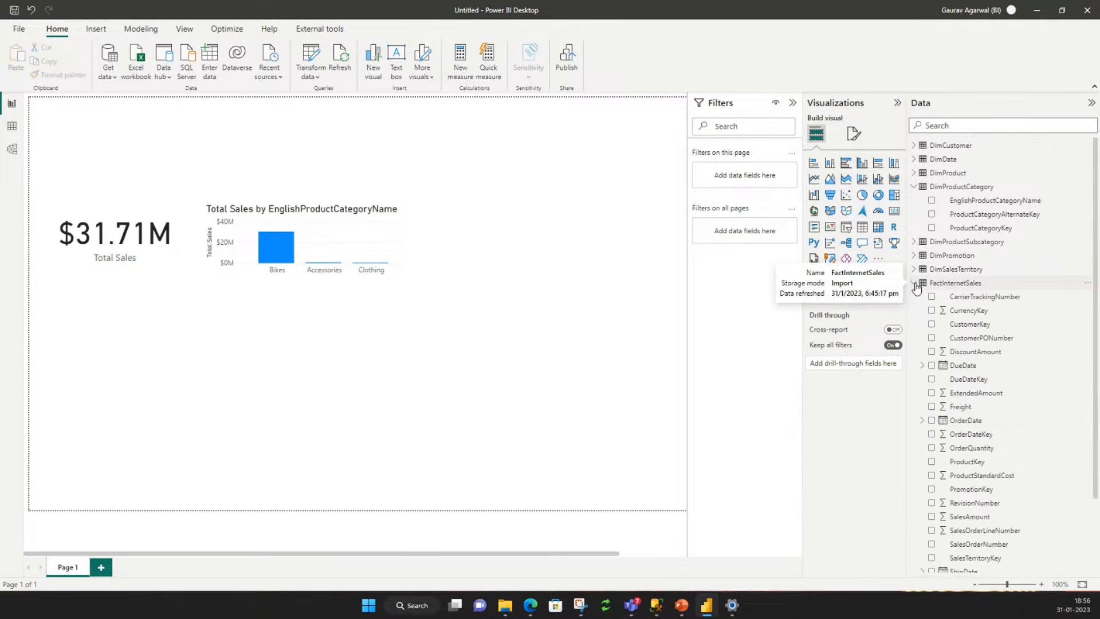
scroll(934, 525, "down", 3)
left_click(932, 524)
left_click_drag(142, 151, 589, 231)
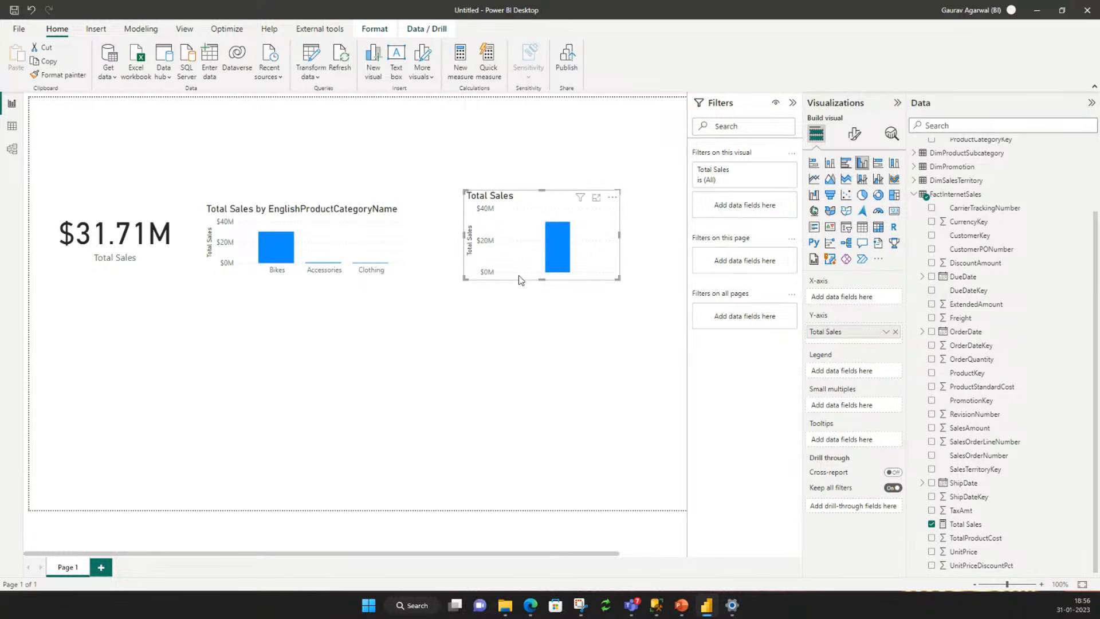
scroll(928, 221, "up", 3)
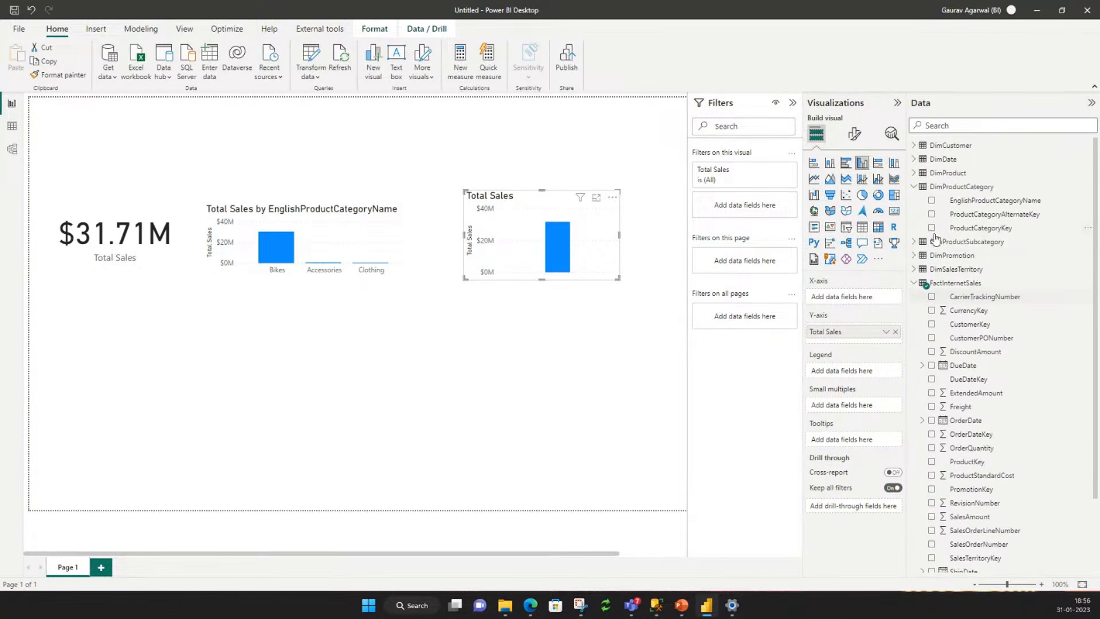
left_click(914, 270)
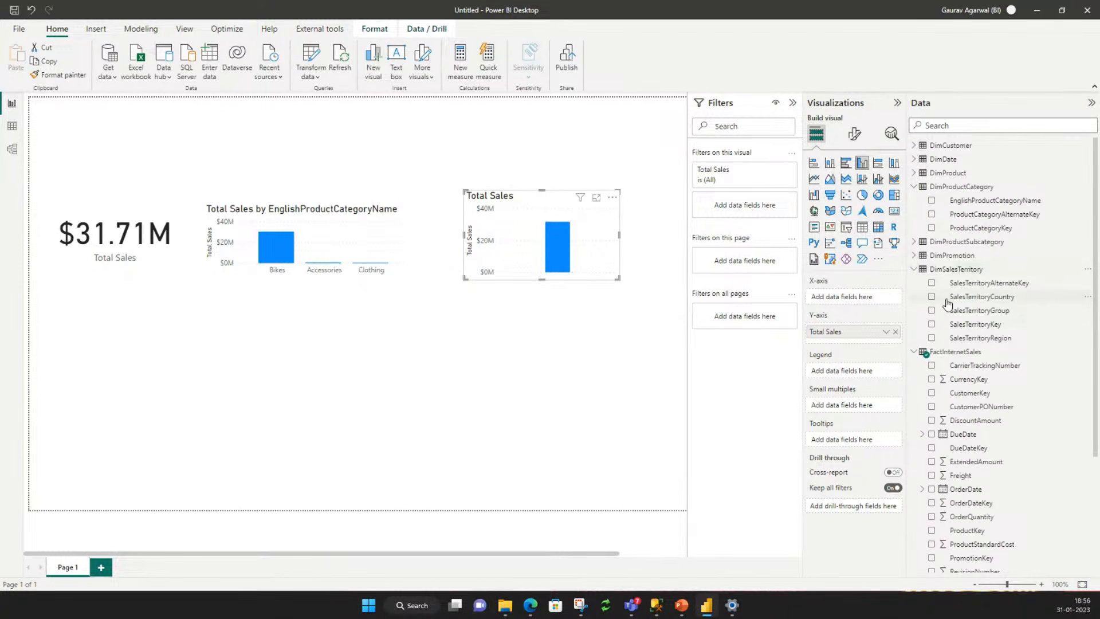
left_click(933, 338)
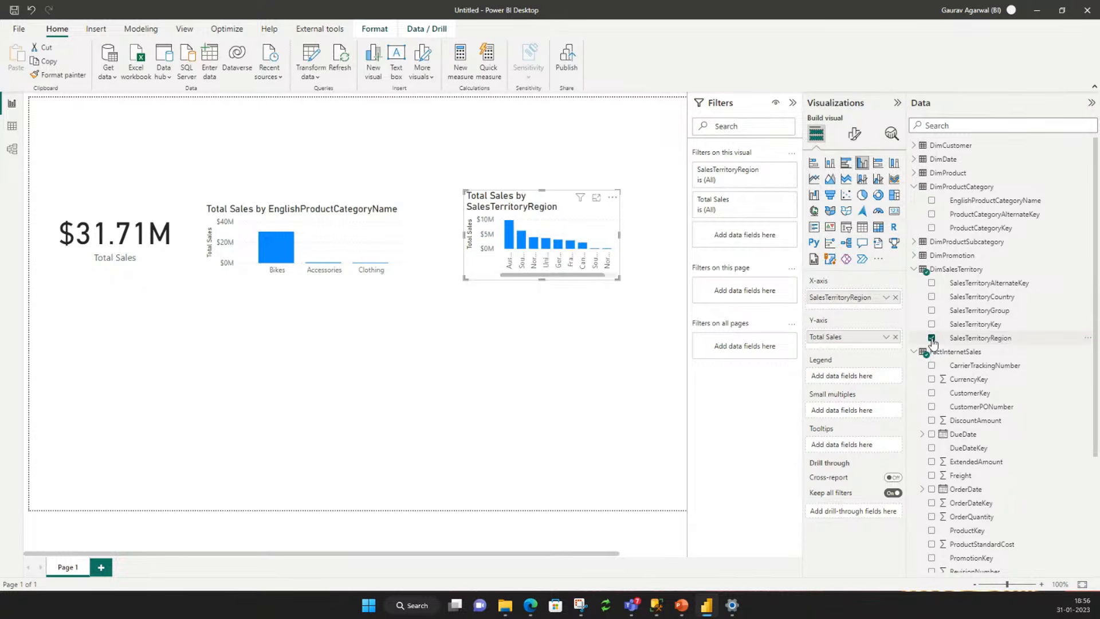
Try the territory sales chart as an enlarged filled map with SalesTerritoryRegion as its location.
left_click(829, 211)
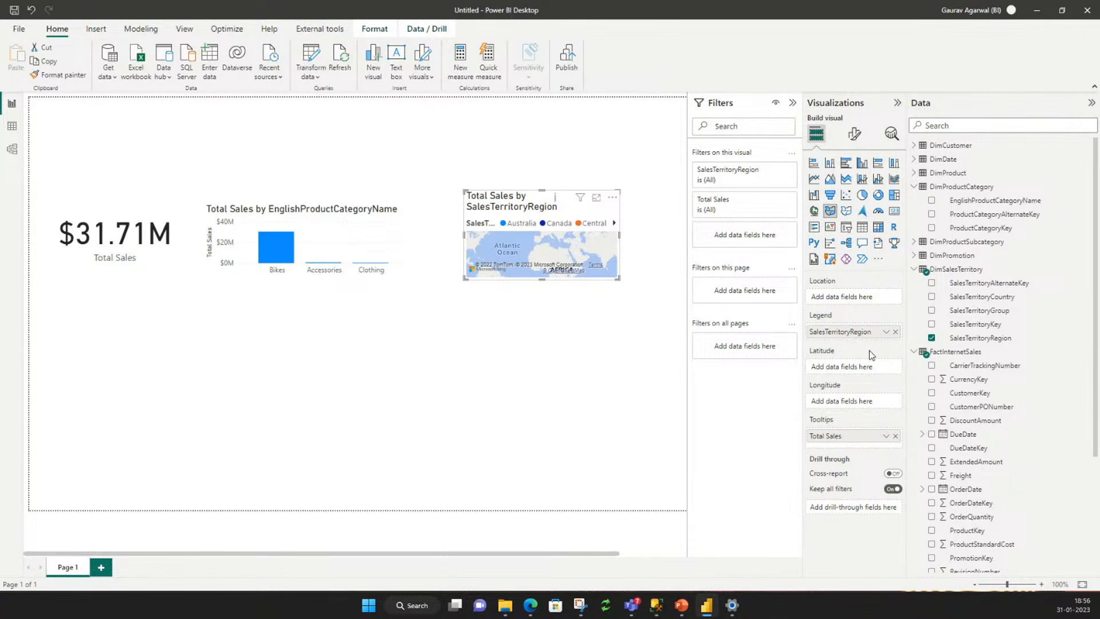
left_click_drag(849, 340, 842, 297)
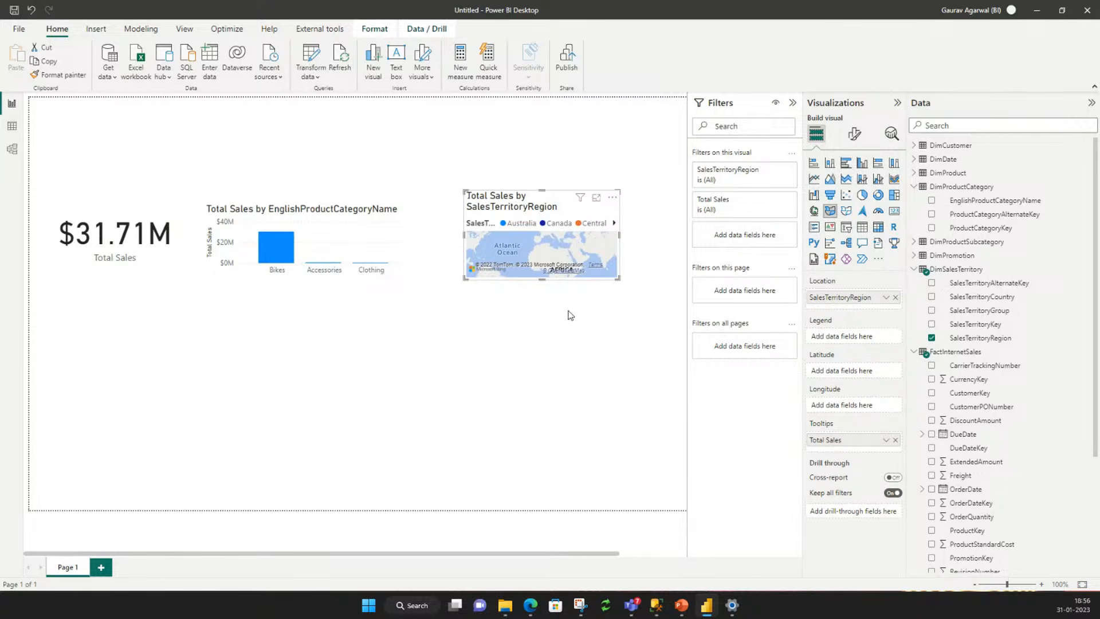
left_click_drag(618, 278, 643, 355)
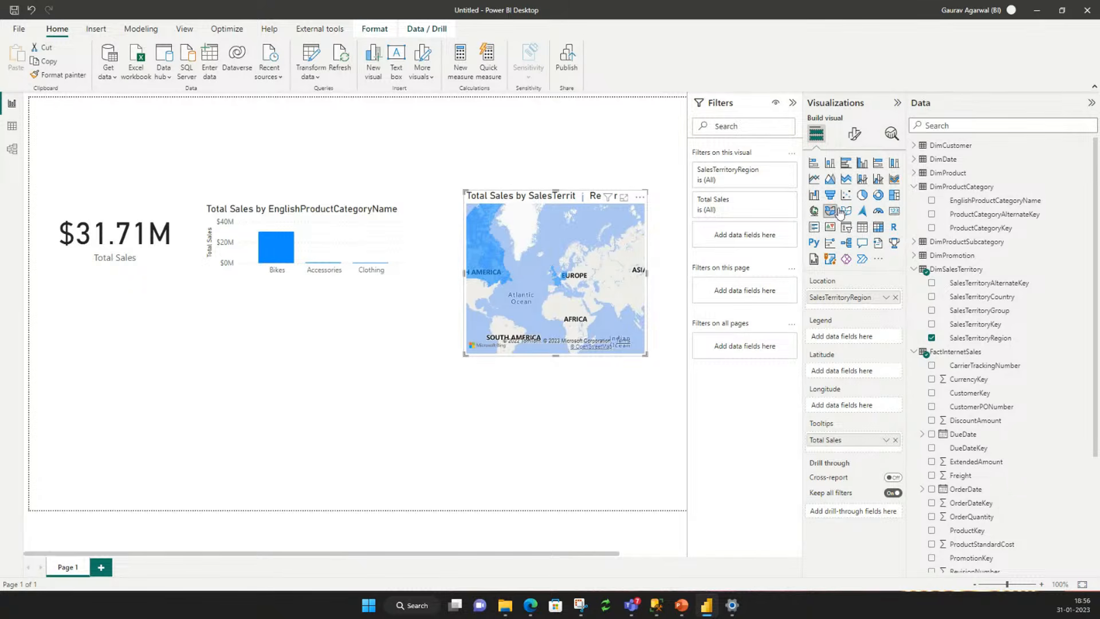
Convert the territory visual to a bubble map with SalesTerritoryRegion as location, and adjust its size and position.
left_click(814, 211)
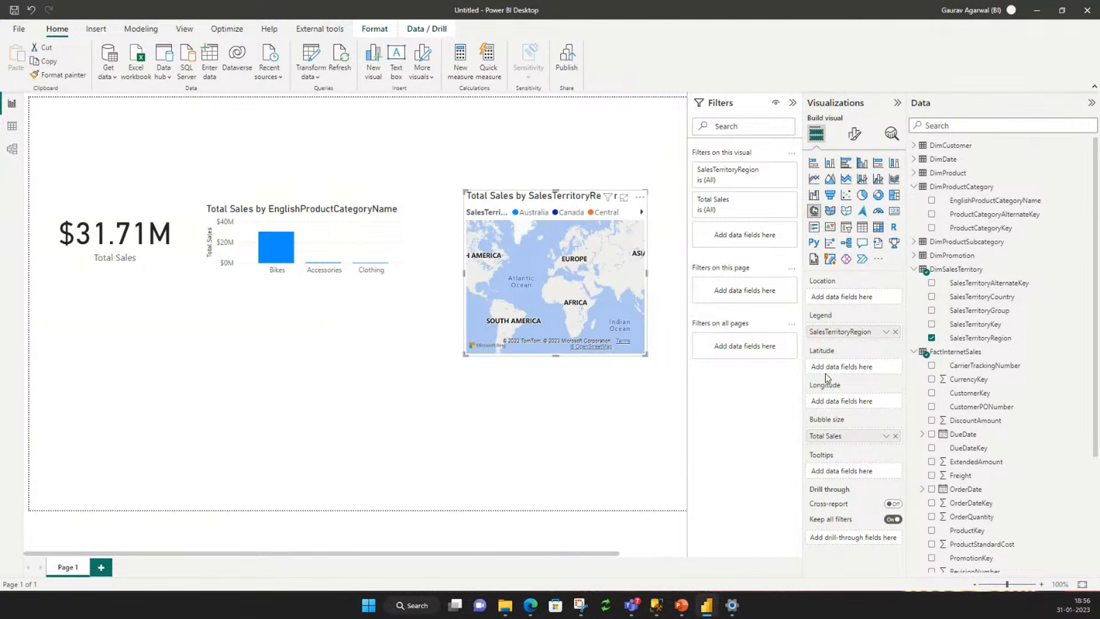
left_click_drag(837, 334, 833, 299)
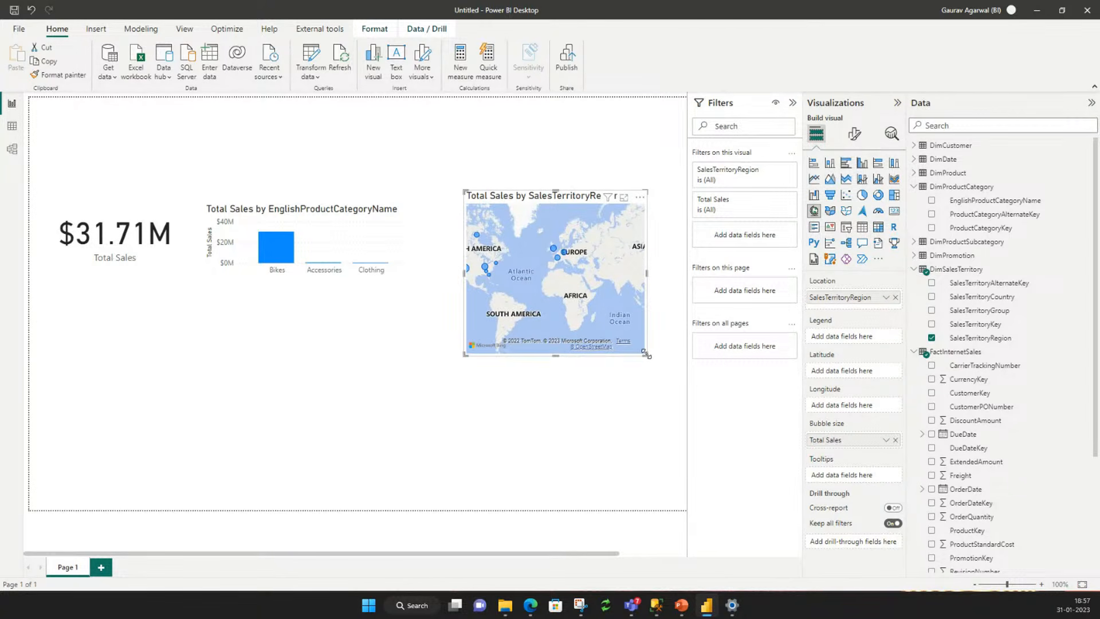
left_click_drag(646, 351, 672, 331)
left_click_drag(512, 200, 490, 202)
left_click(123, 372)
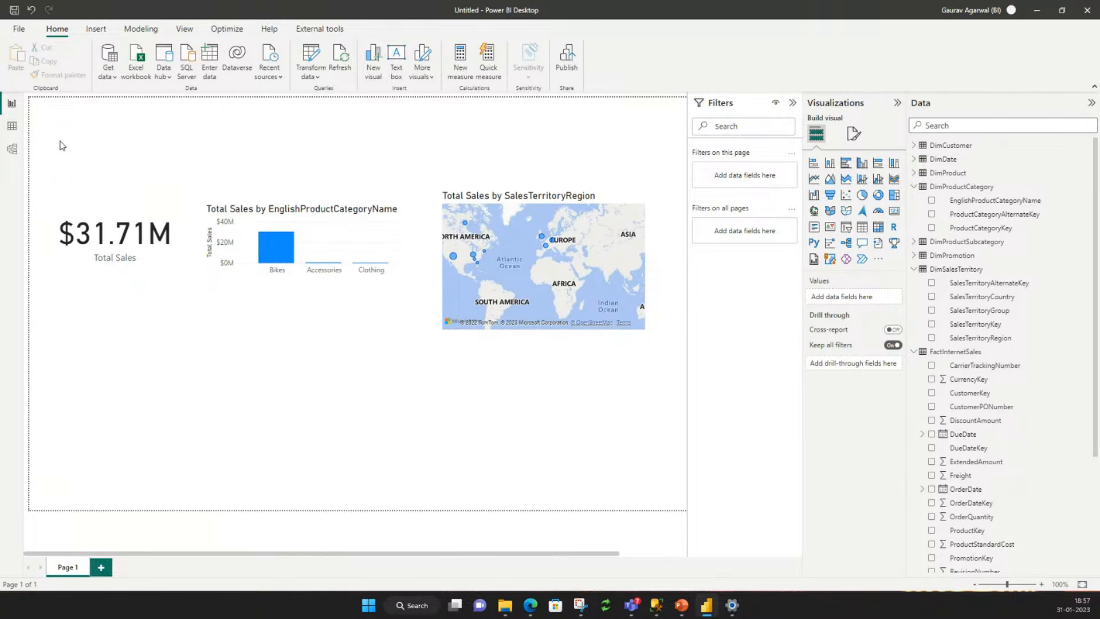
Add a SalesTerritoryRegion slicer above the Total Sales card and open its formatting options.
left_click(914, 190)
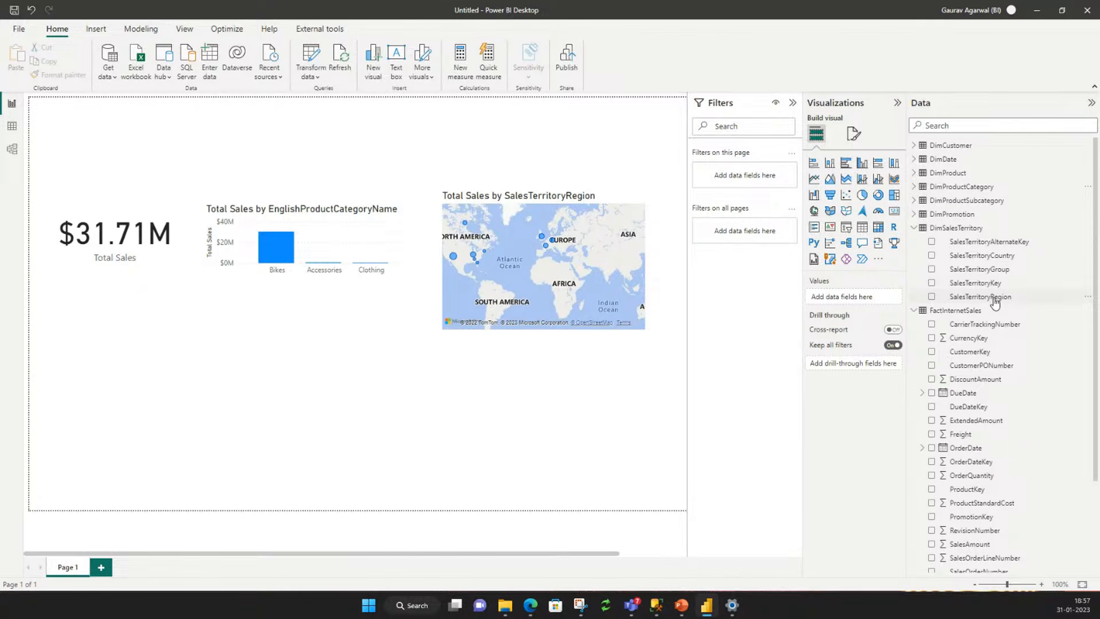
left_click_drag(996, 304, 123, 126)
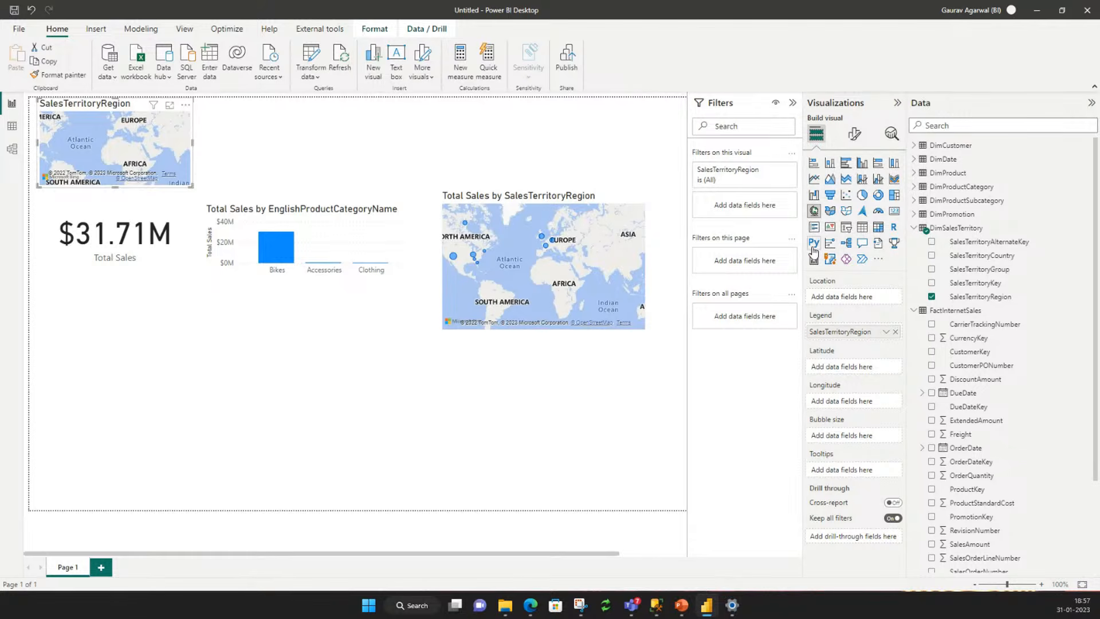
left_click(847, 229)
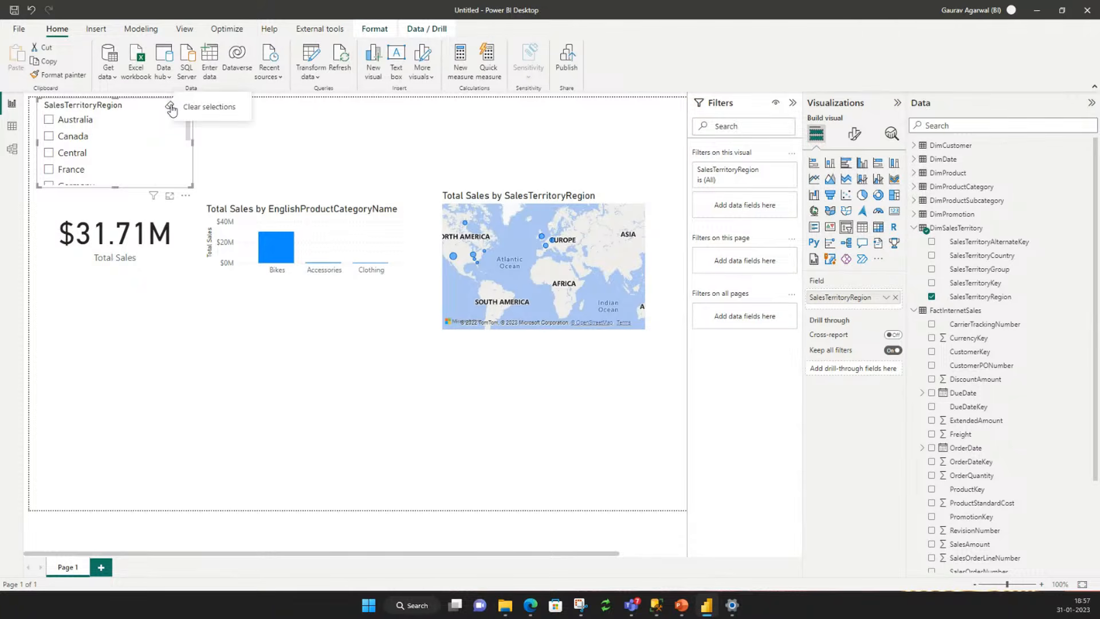
left_click(854, 134)
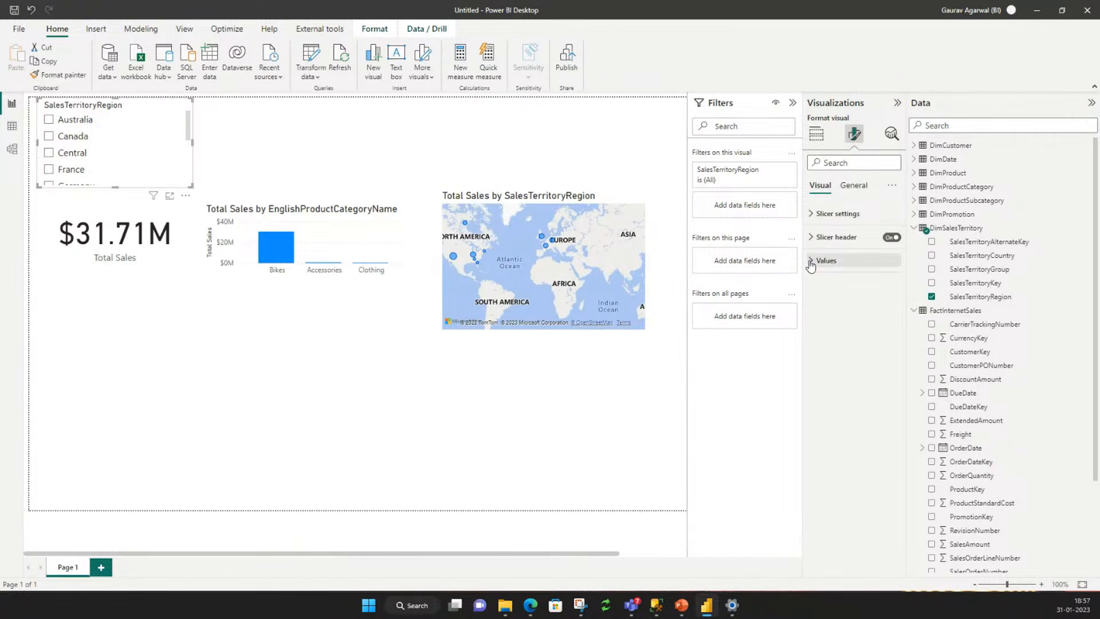
Change the SalesTerritoryRegion slicer's style to Dropdown and reduce its height to fit above the Total Sales card.
left_click(814, 213)
left_click(850, 267)
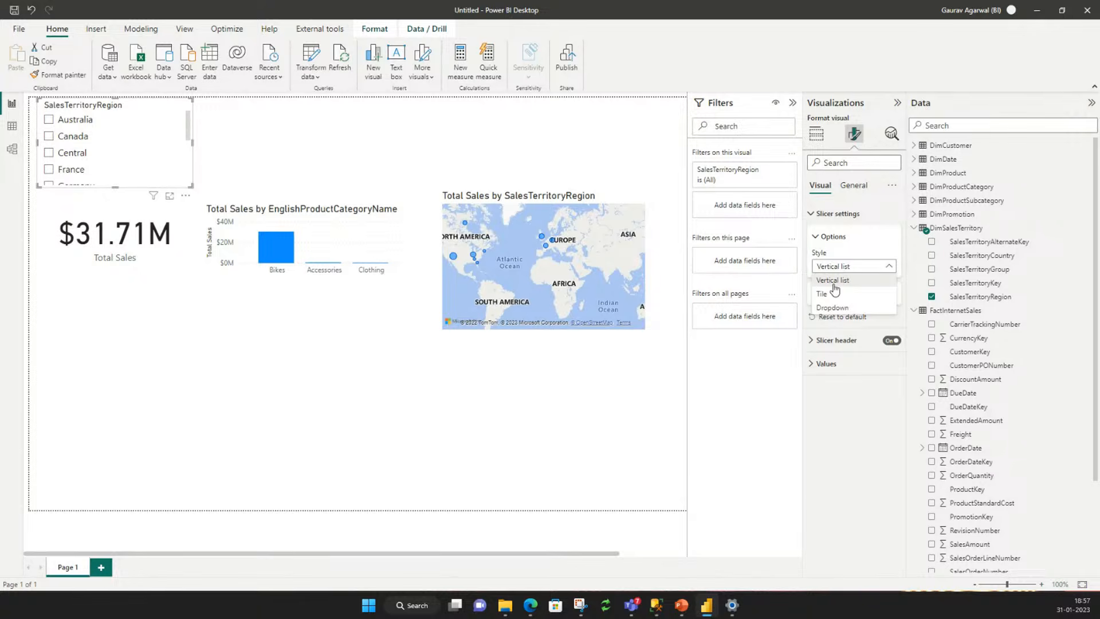
left_click(831, 304)
left_click_drag(190, 185, 192, 138)
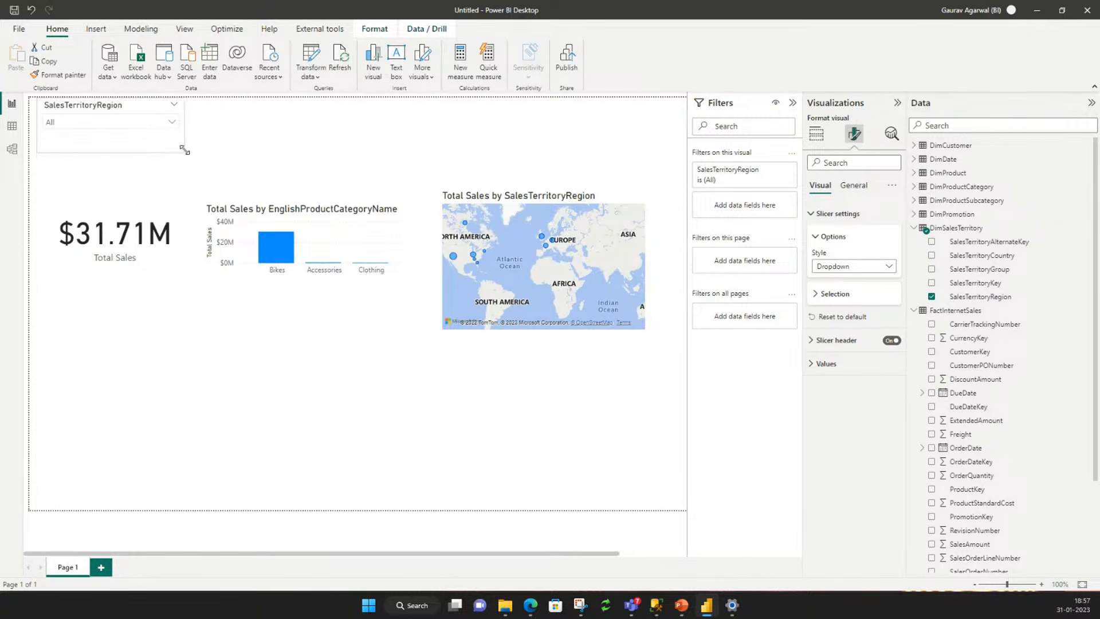
Try filtering the report to United Kingdom with the SalesTerritoryRegion slicer, and clear the selection again.
left_click(114, 122)
scroll(101, 226, "down", 2)
scroll(100, 231, "up", 2)
scroll(100, 230, "down", 2)
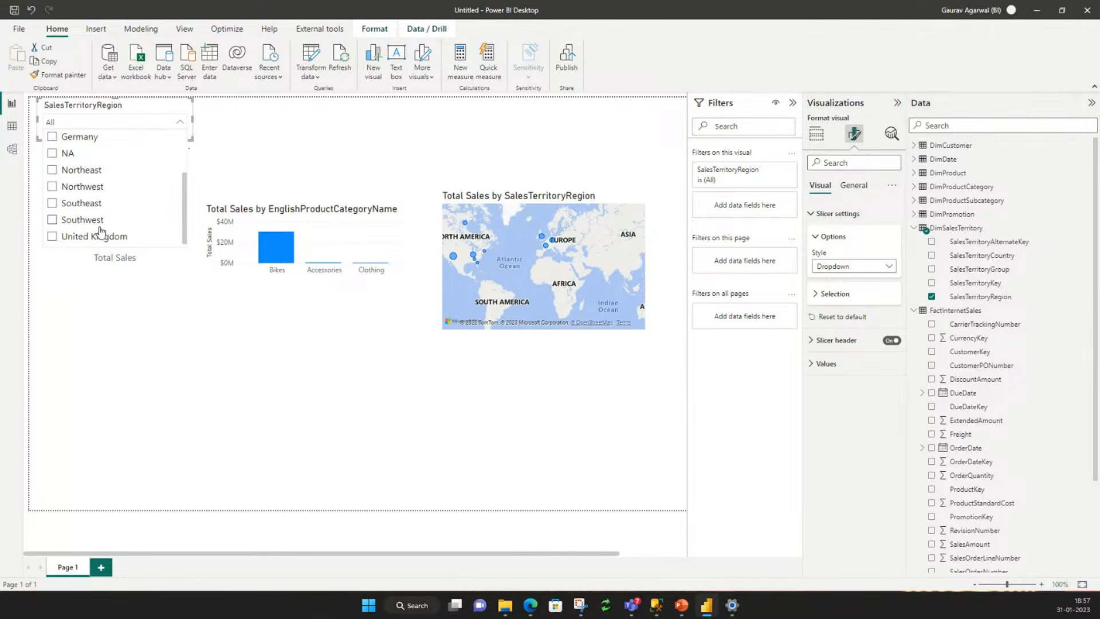
scroll(101, 231, "up", 2)
scroll(101, 231, "down", 2)
left_click(52, 236)
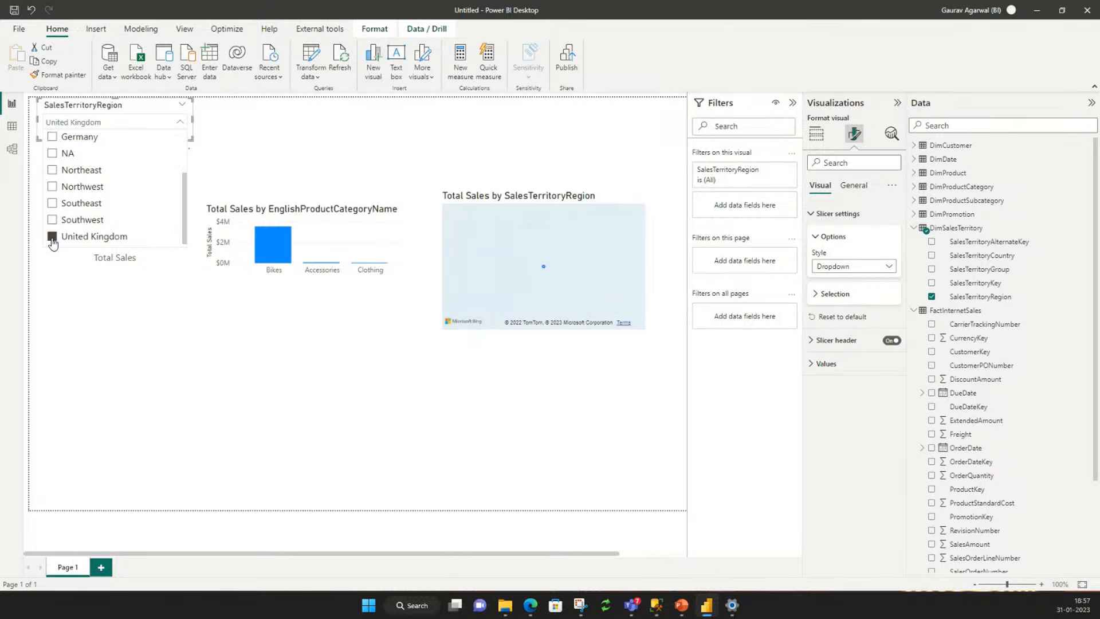
left_click(52, 237)
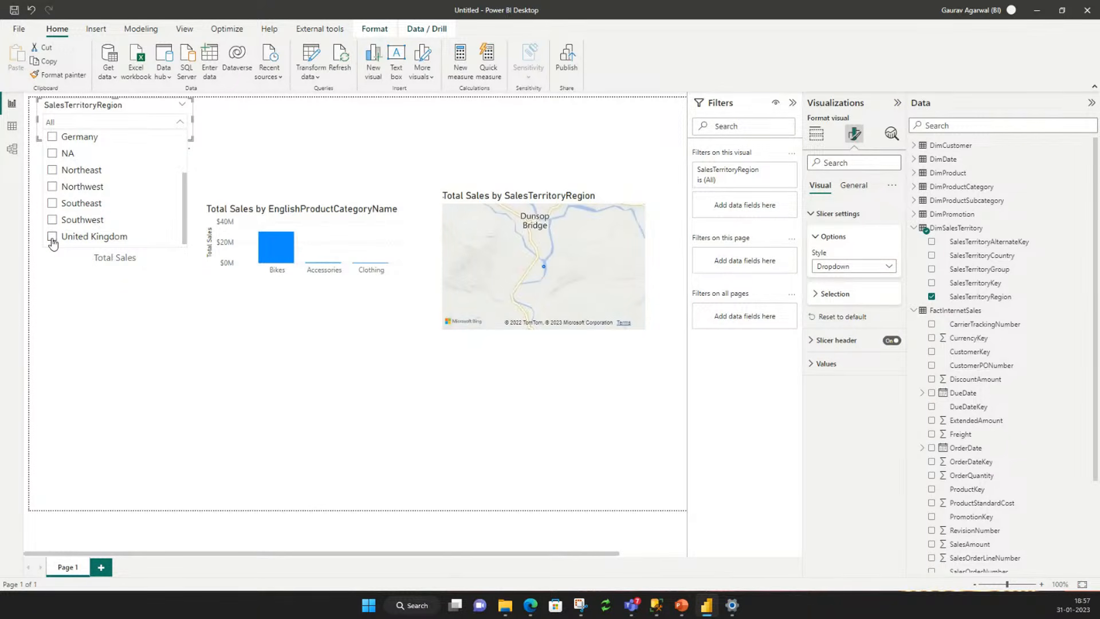
left_click(52, 237)
left_click(52, 236)
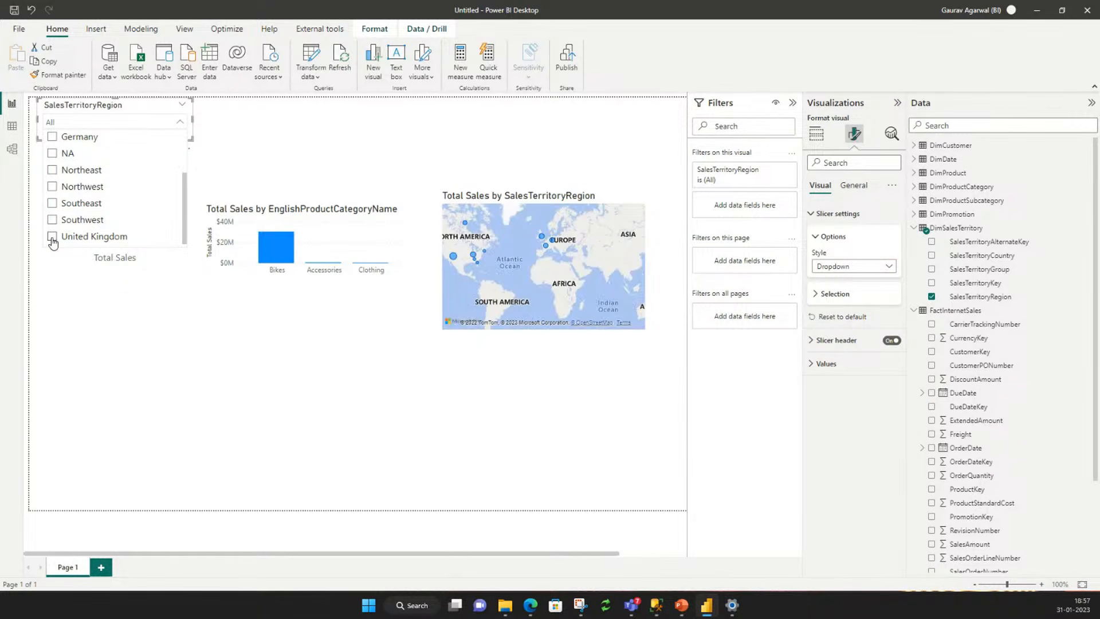
left_click(292, 133)
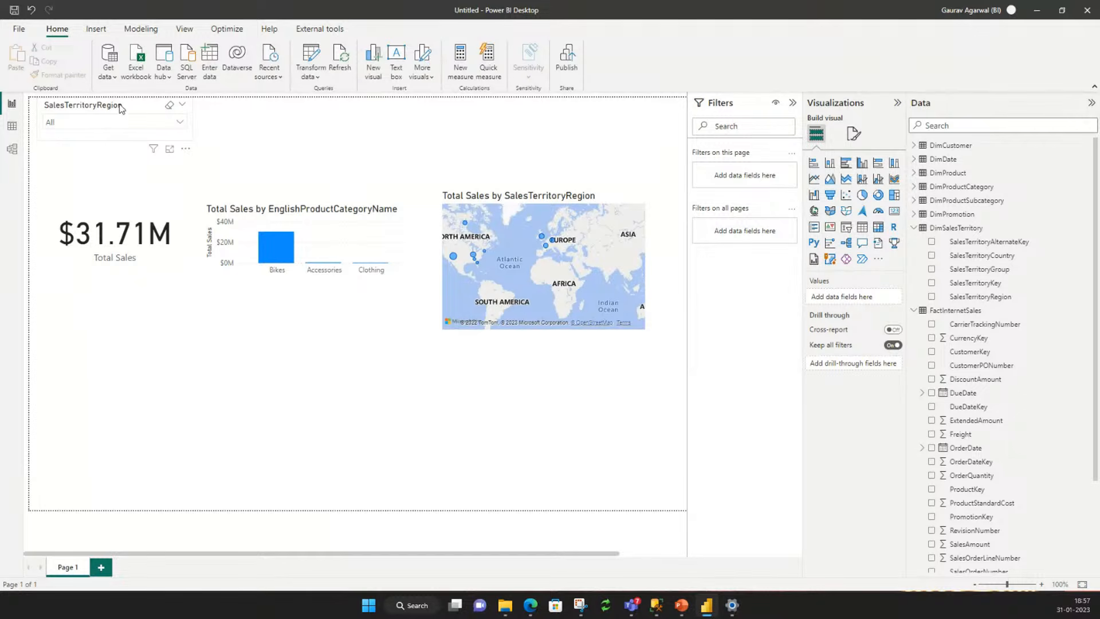
Duplicate the SalesTerritoryRegion dropdown slicer and place the copy directly beside the original.
left_click(121, 109)
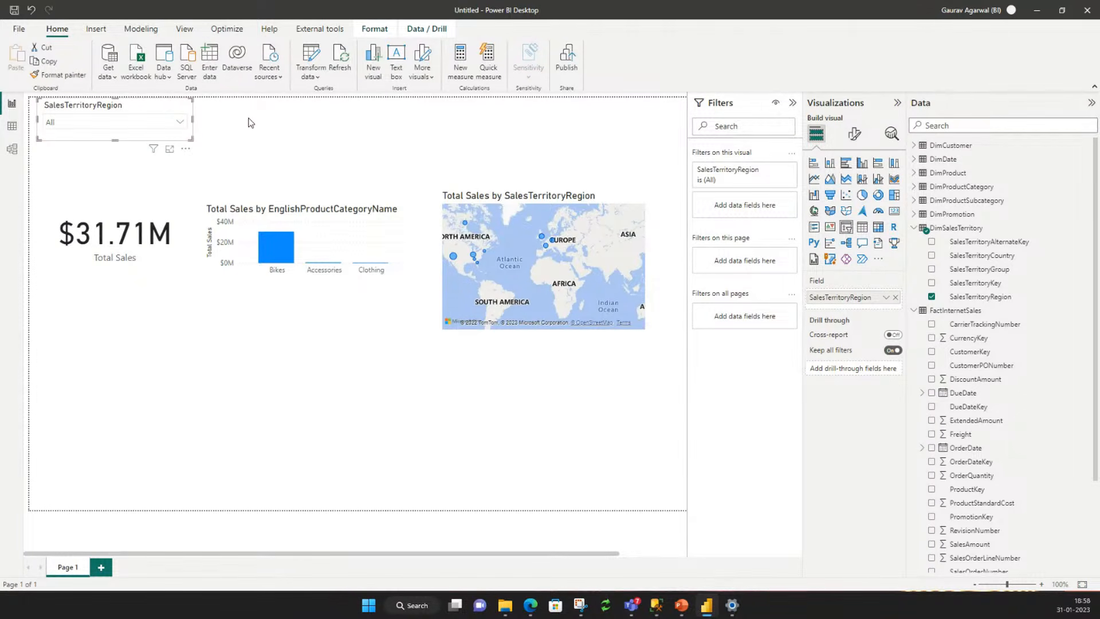
key("ctrl+c")
key("ctrl+v")
left_click_drag(150, 115, 277, 113)
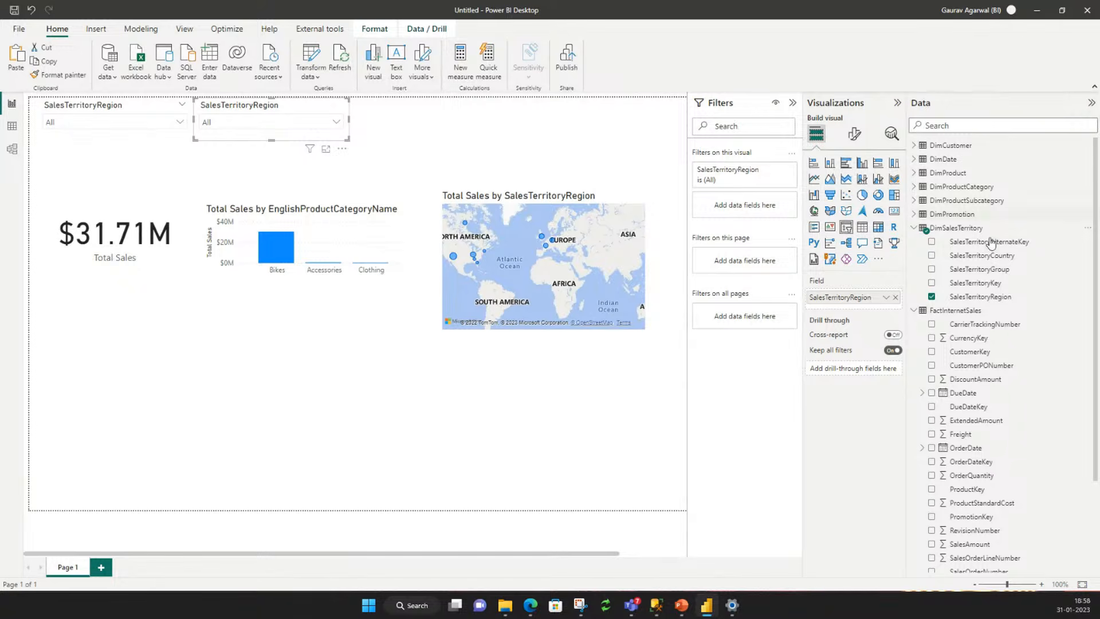
Replace the copied slicer's field with EnglishProductSubcategoryName from DimProductSubcategory and look through its options.
left_click(914, 229)
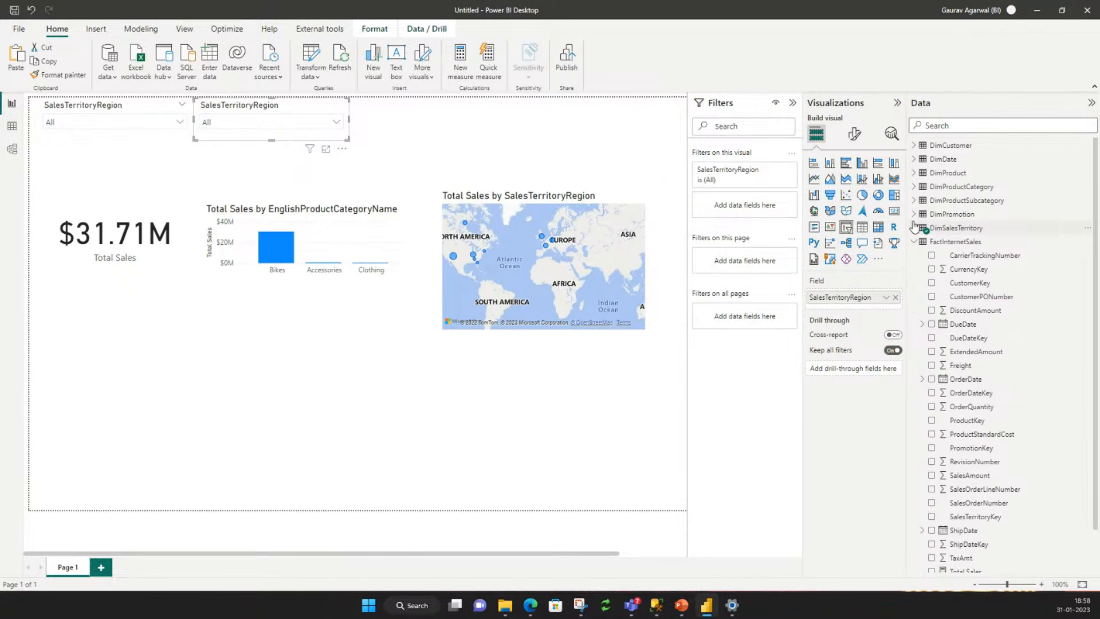
left_click(914, 201)
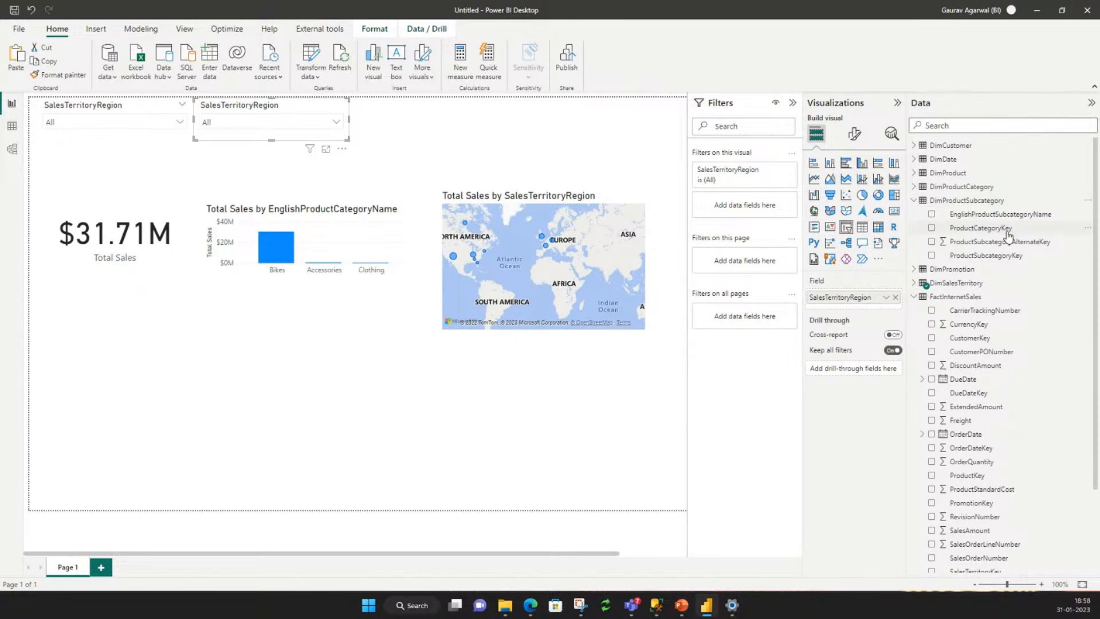
left_click_drag(995, 214, 859, 299)
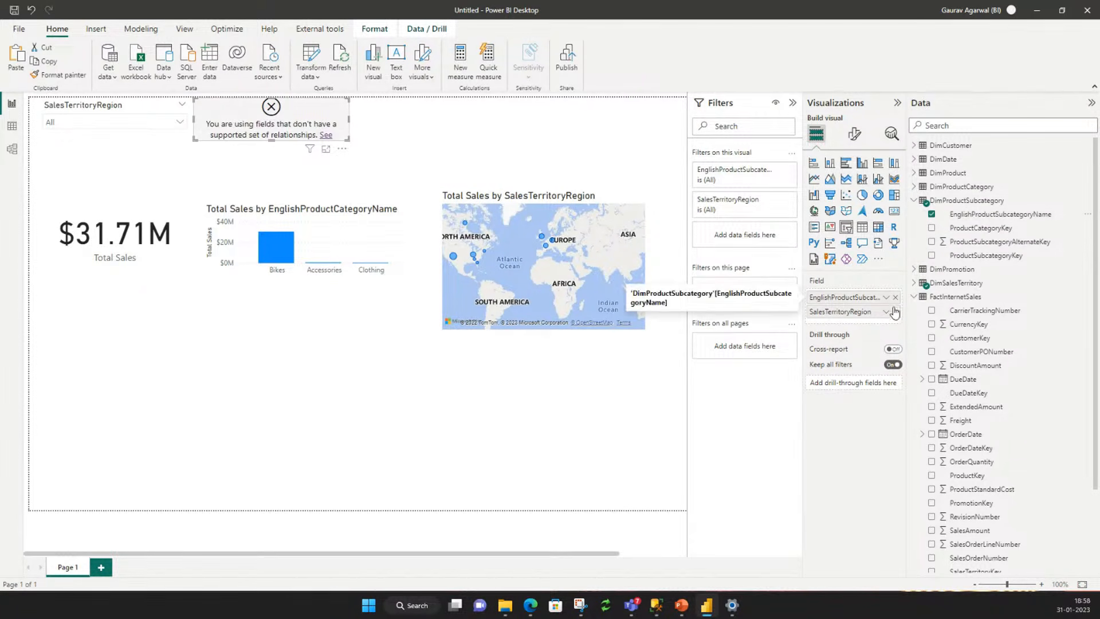
left_click(895, 311)
left_click(338, 123)
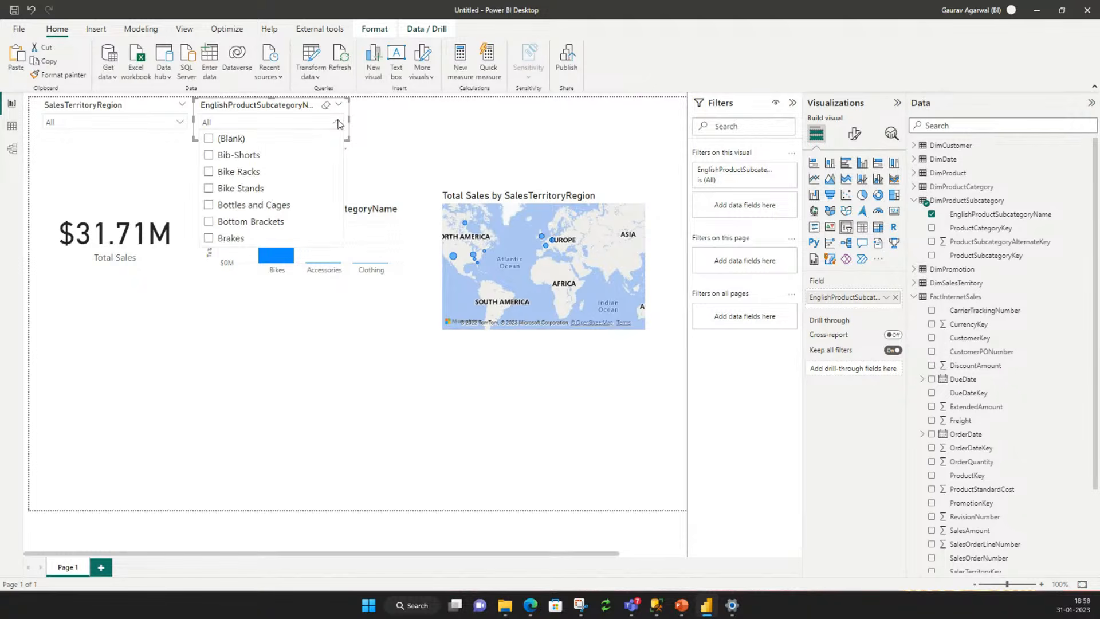
scroll(284, 198, "down", 5)
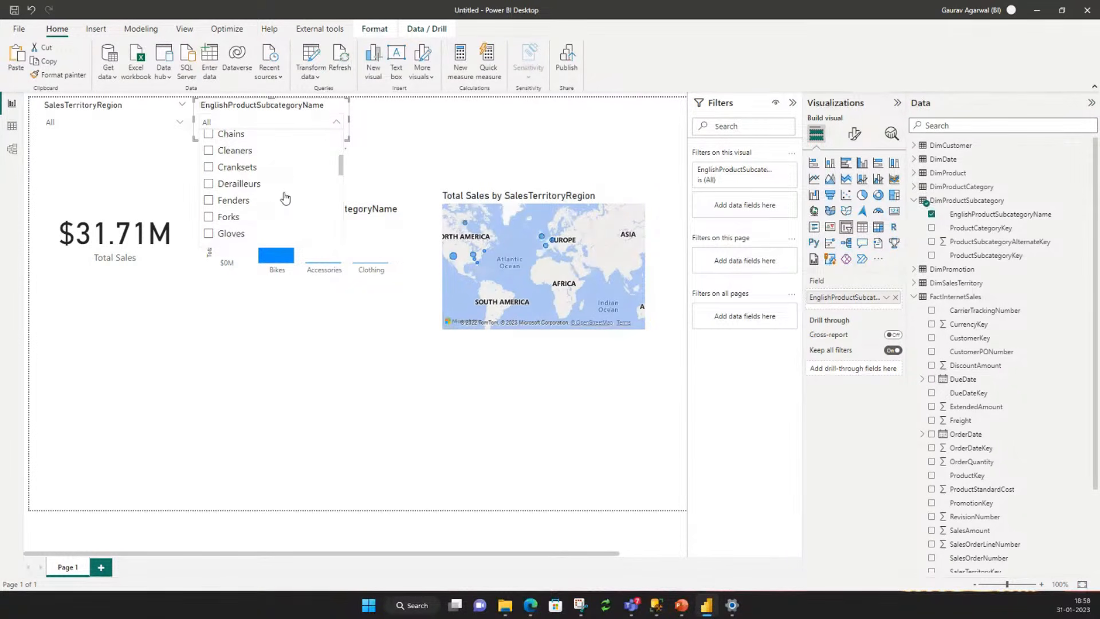
left_click(388, 124)
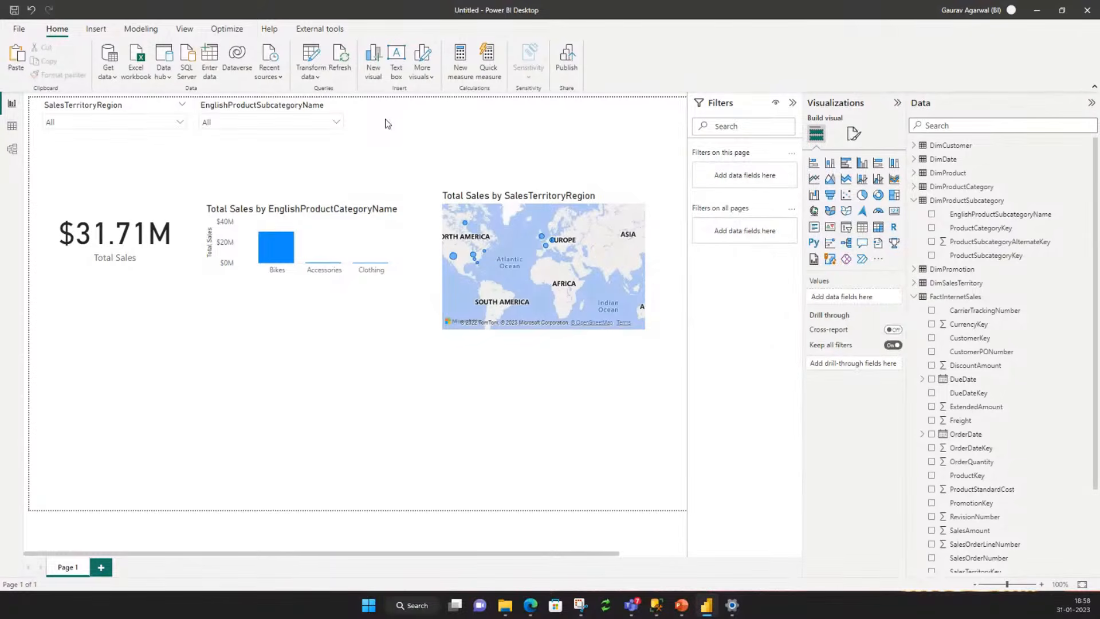
Add another copy of the slicer beside the subcategory slicer, using EnglishProductCategoryName from DimProductCategory instead of SalesTerritoryRegion.
key("ctrl+v")
left_click_drag(118, 113, 433, 117)
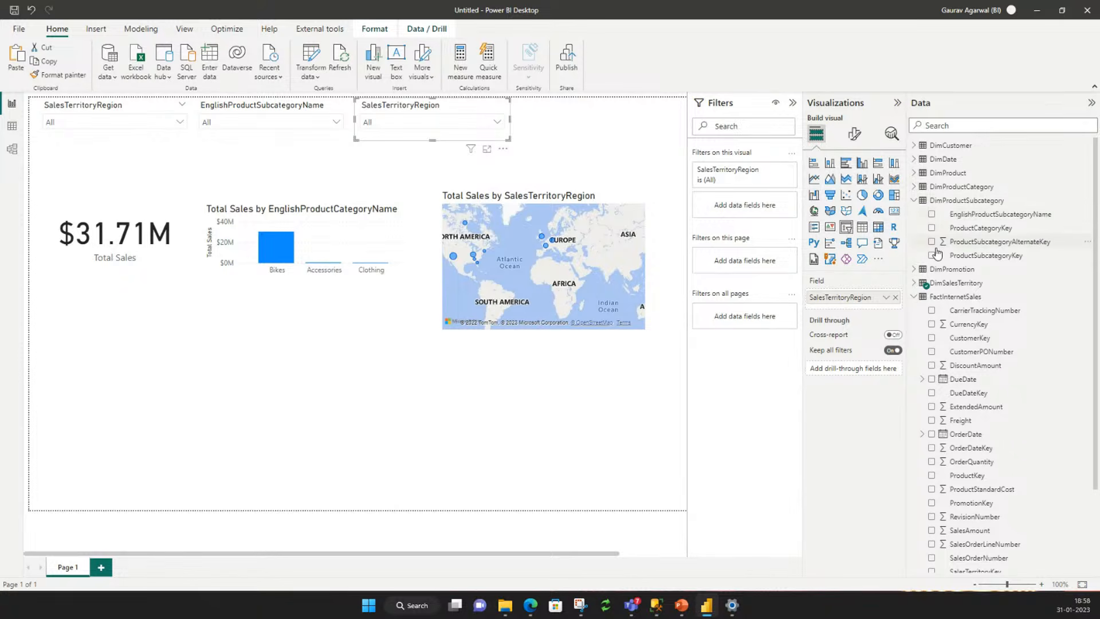
left_click(915, 201)
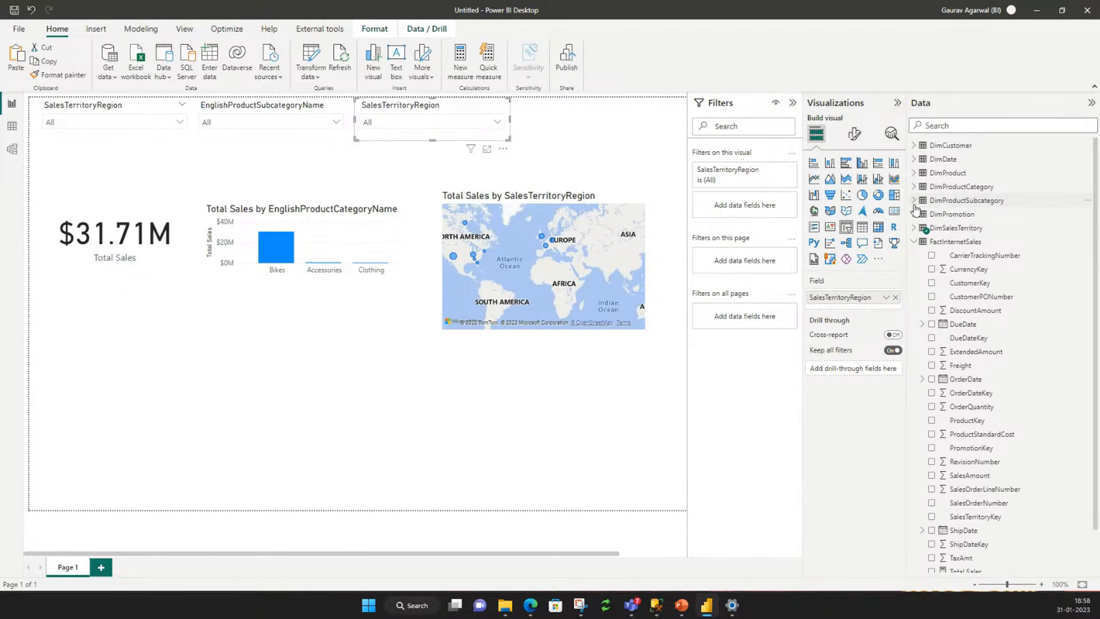
left_click(915, 242)
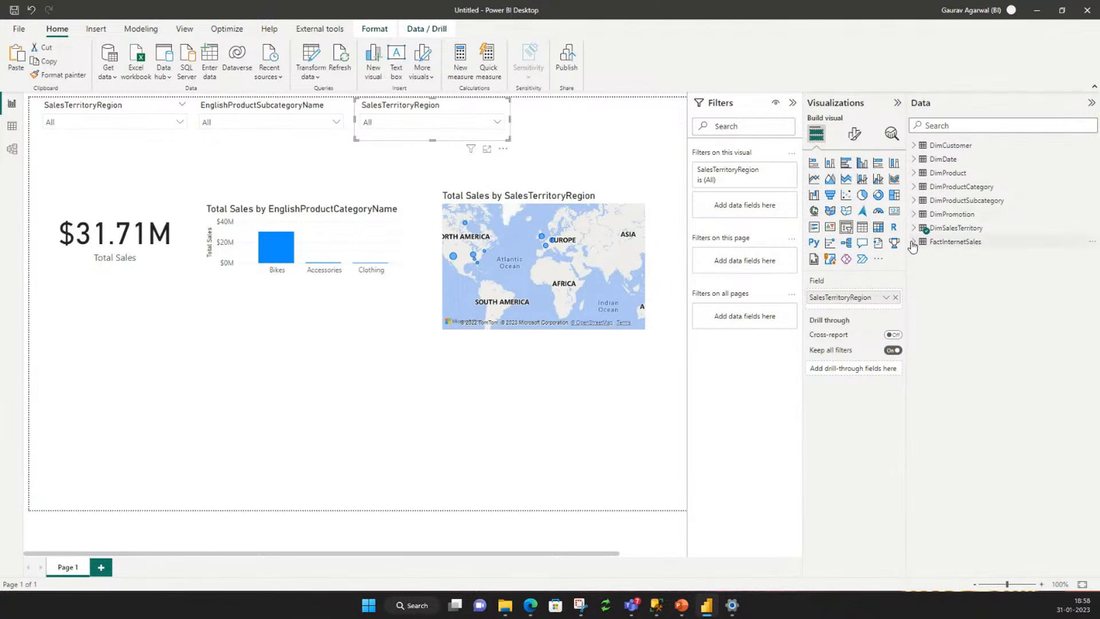
left_click(915, 188)
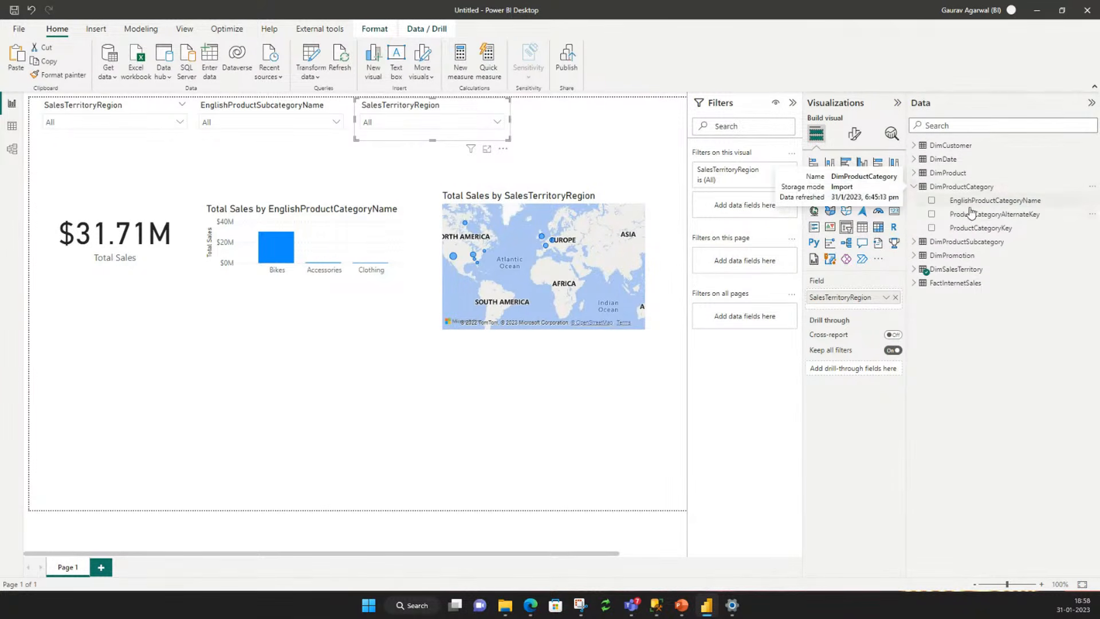
left_click_drag(987, 207, 876, 300)
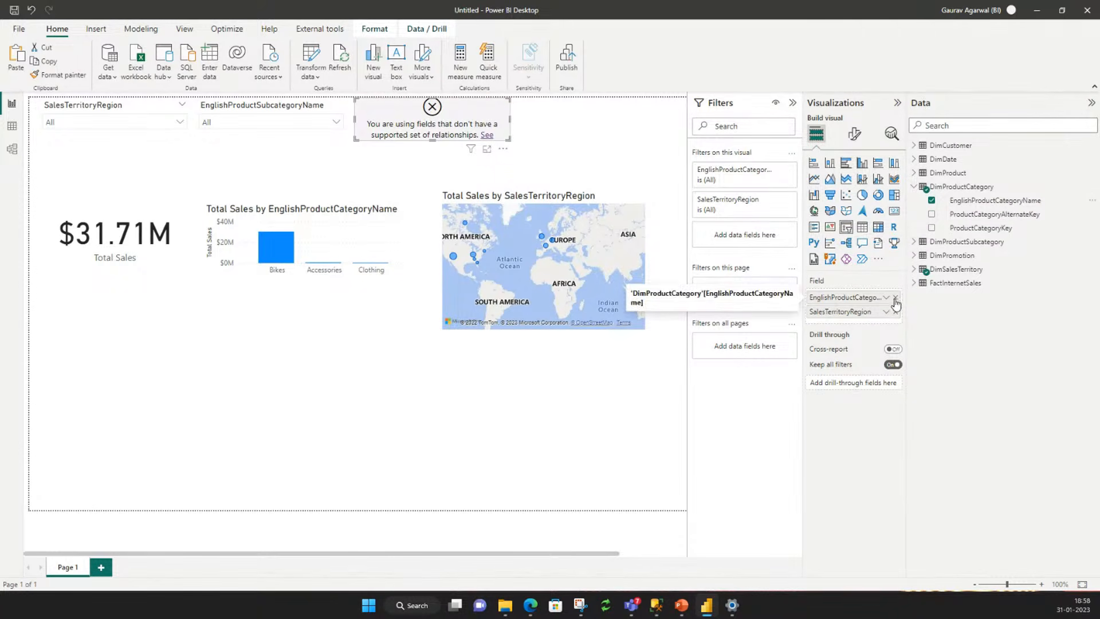
left_click(895, 311)
left_click(378, 122)
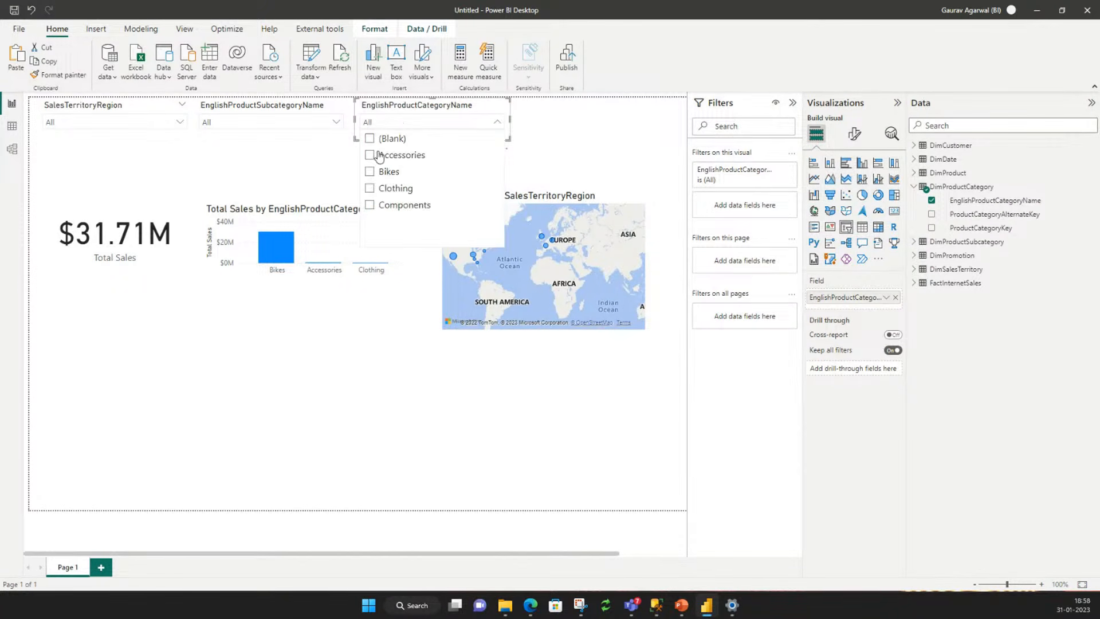
left_click(345, 141)
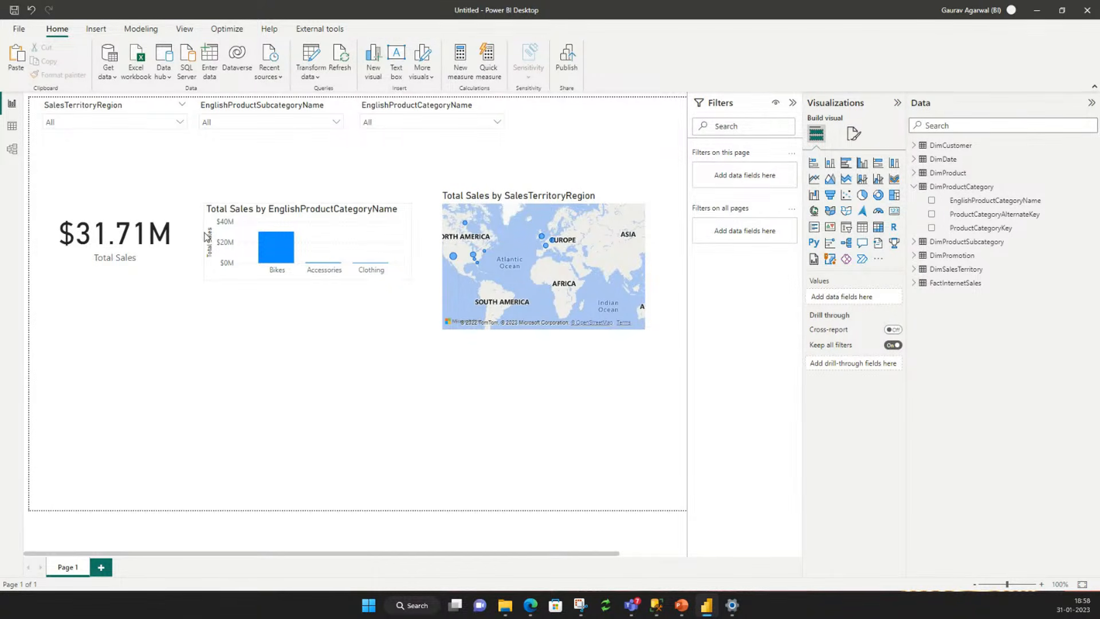
Add a card showing the sum of TaxAmt from FactInternetSales below the Total Sales card, widened to match it.
left_click(915, 186)
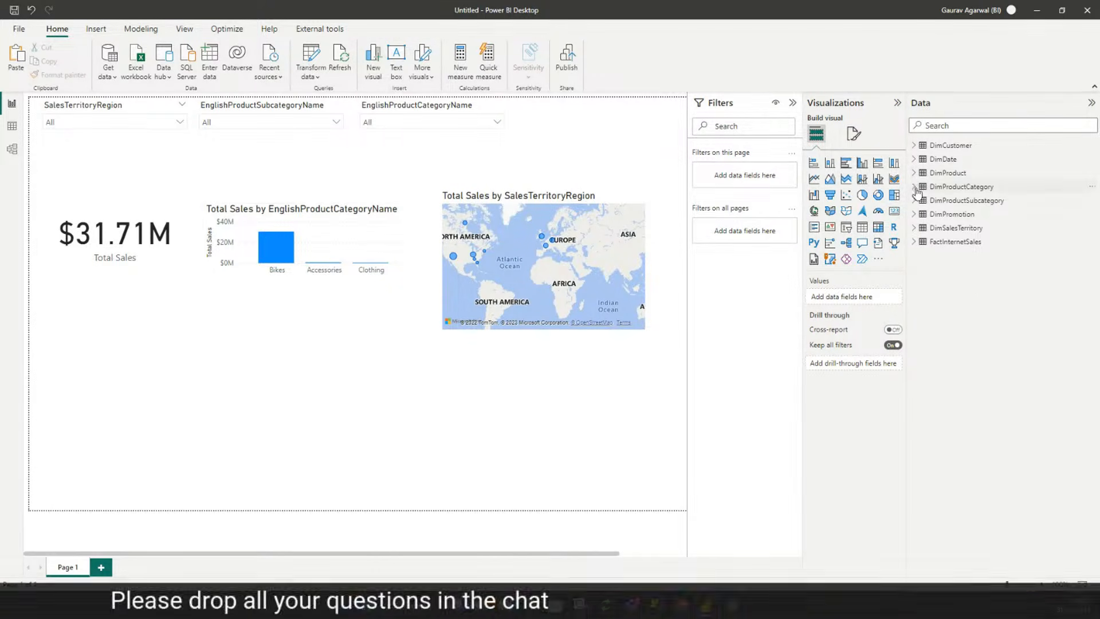
left_click(915, 241)
scroll(947, 482, "down", 1)
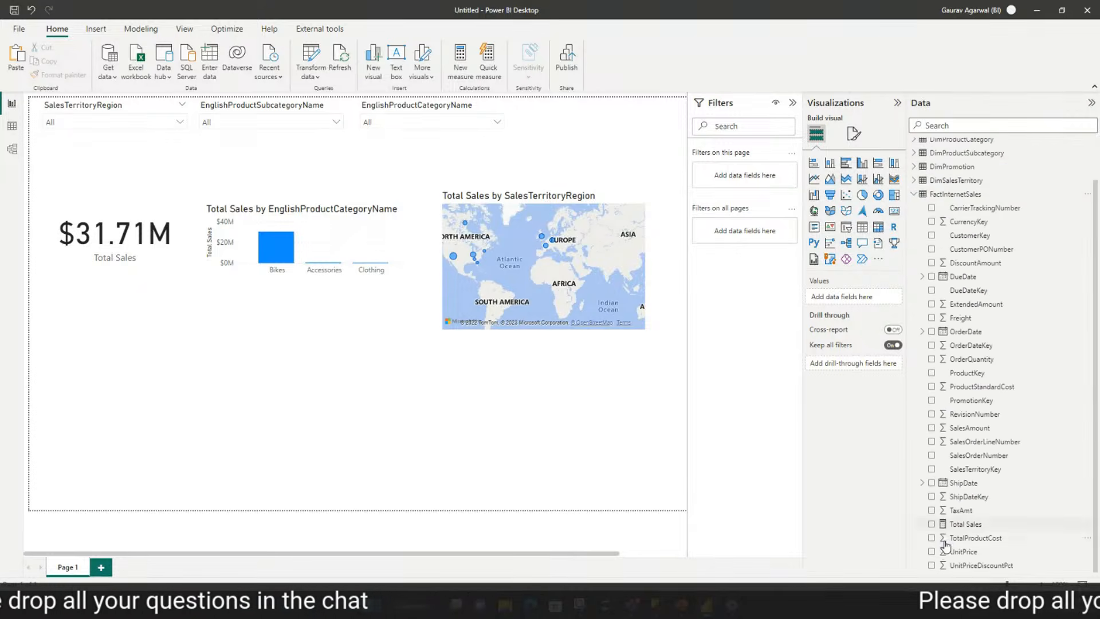
left_click(932, 511)
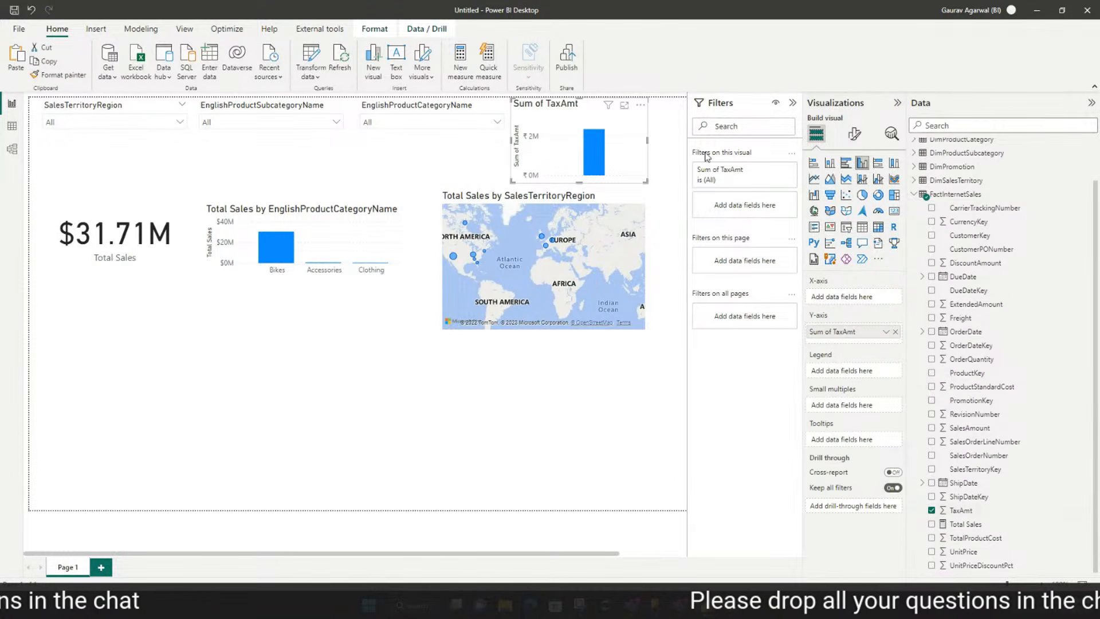
left_click(895, 212)
left_click_drag(600, 120, 129, 310)
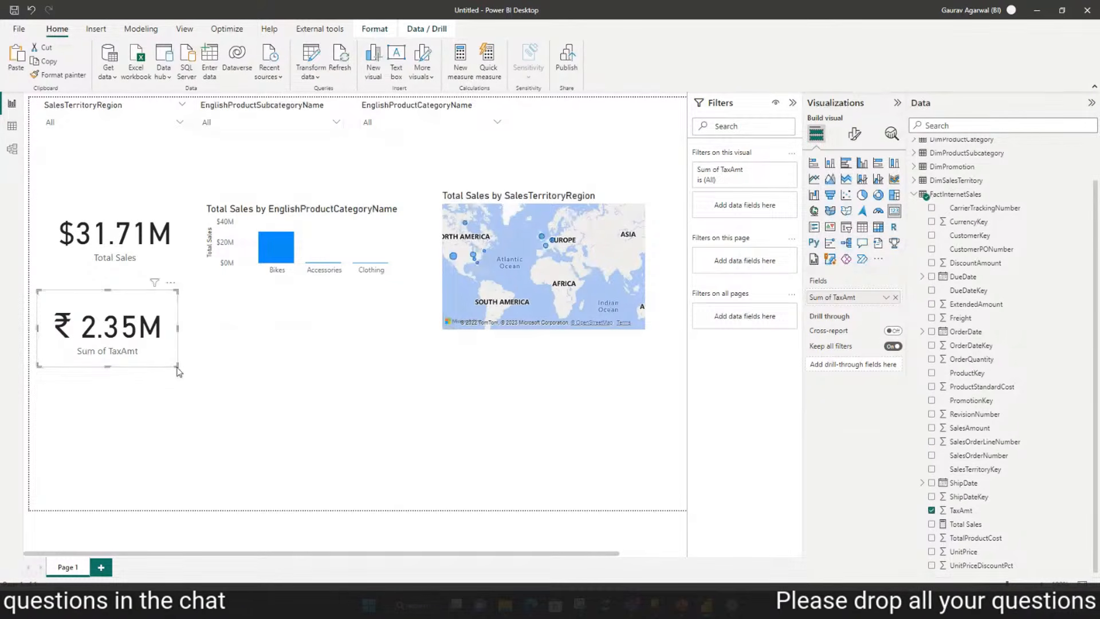
left_click_drag(177, 368, 192, 369)
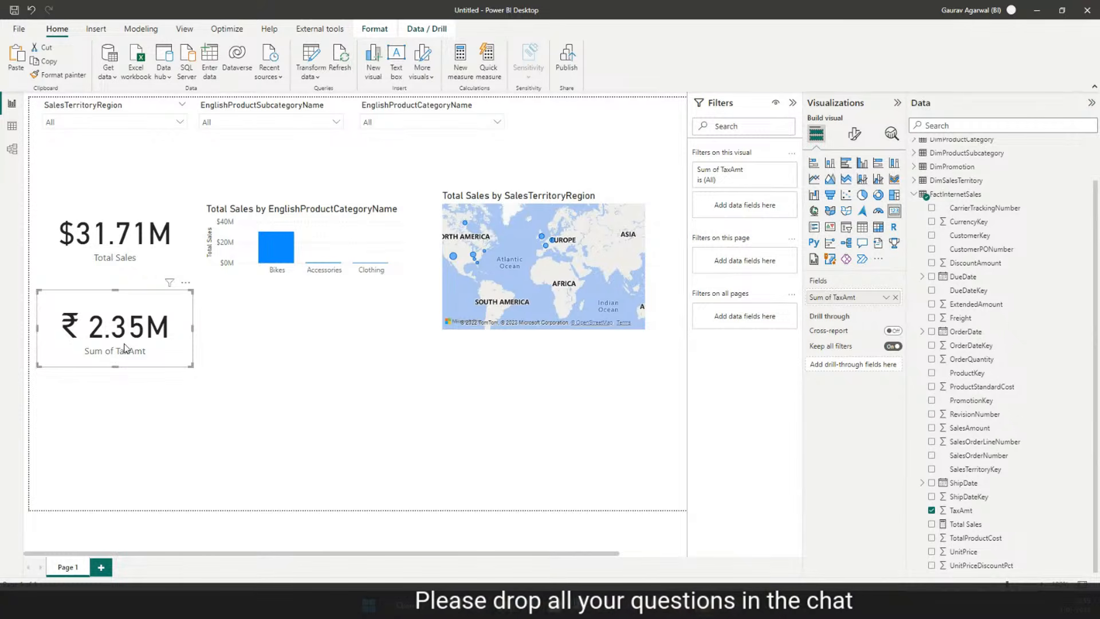
left_click(304, 352)
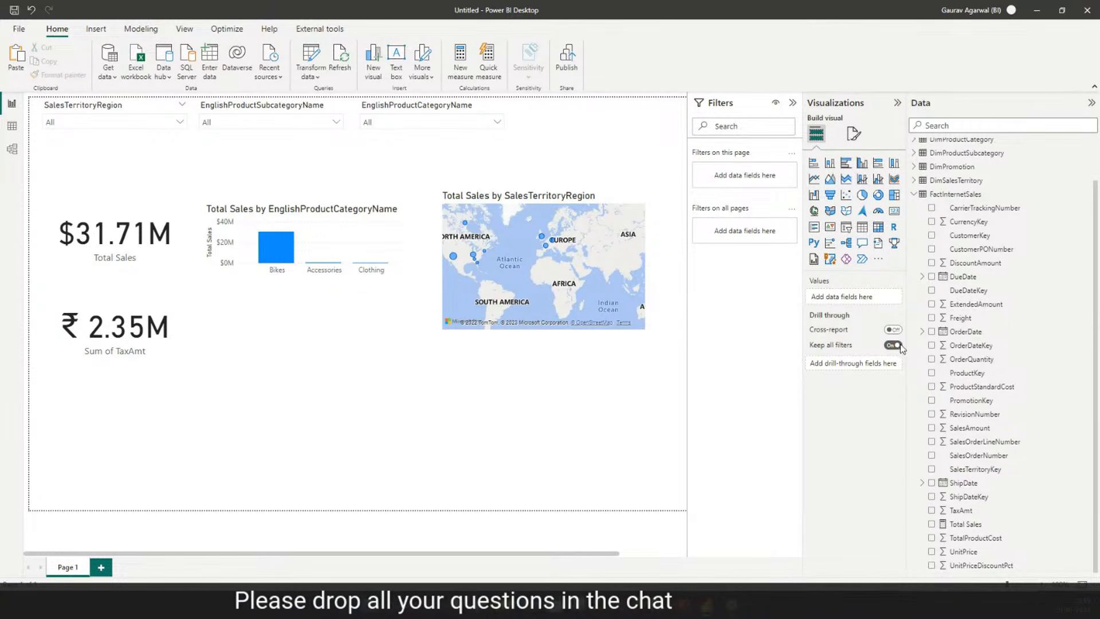
Add a visual of TaxAmt by SalesTerritoryCountry below the product category chart, convert it to a table and resize it to fit all rows.
left_click(932, 510)
left_click_drag(604, 150, 302, 360)
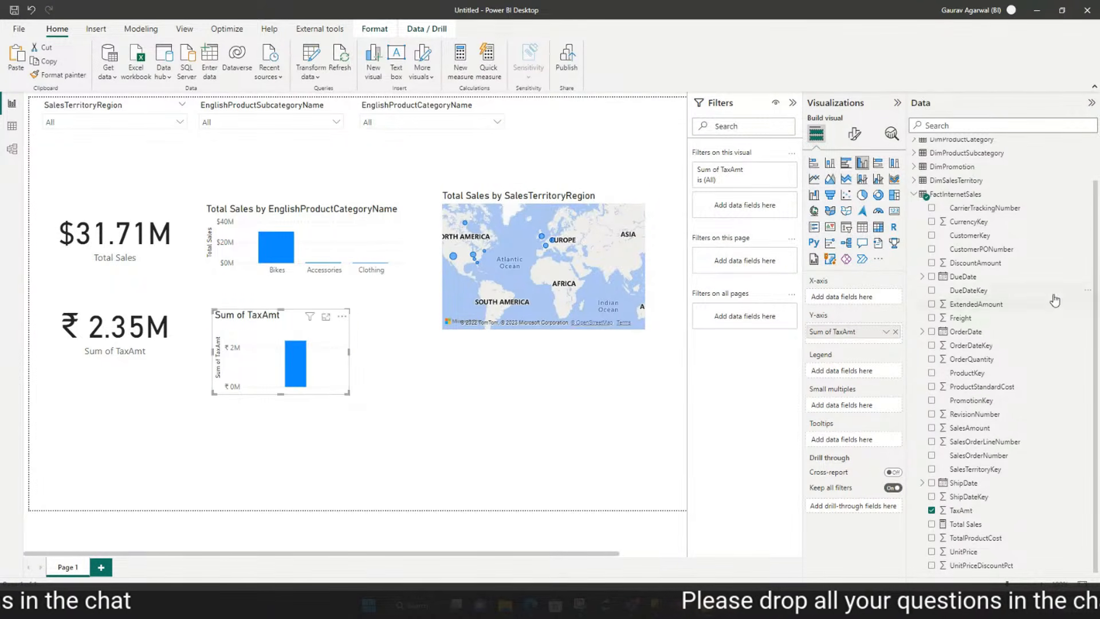
left_click(915, 196)
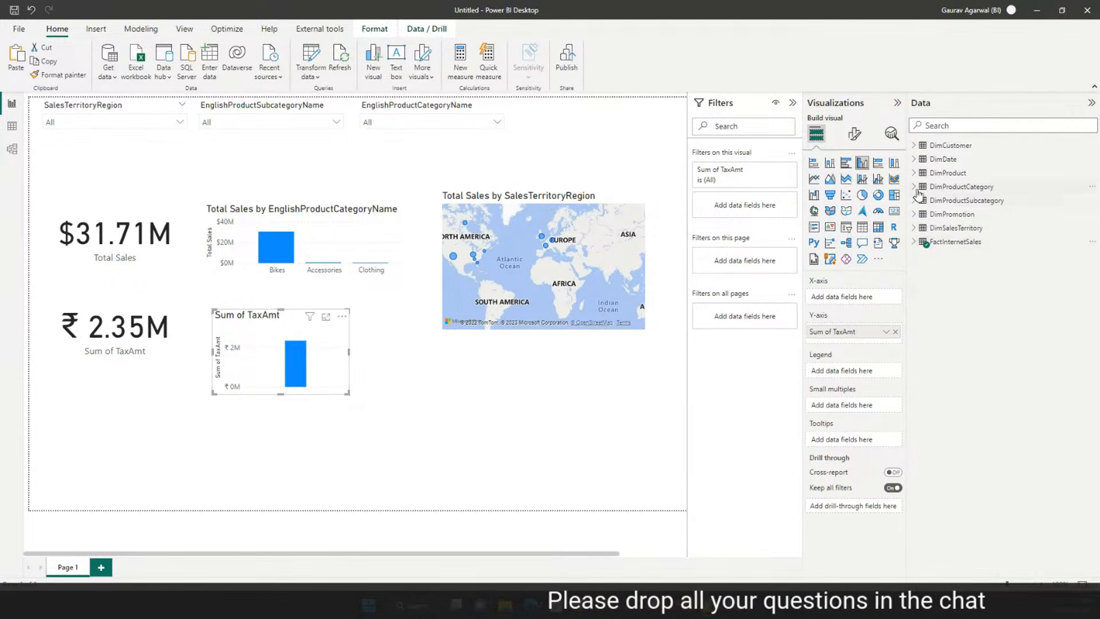
left_click(915, 228)
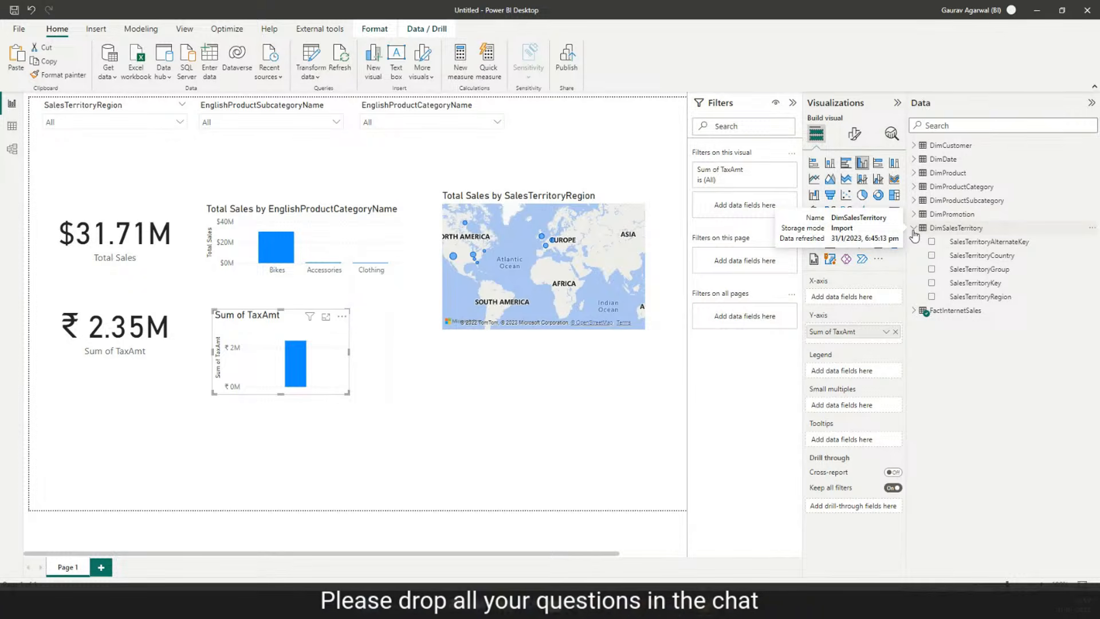
left_click(931, 257)
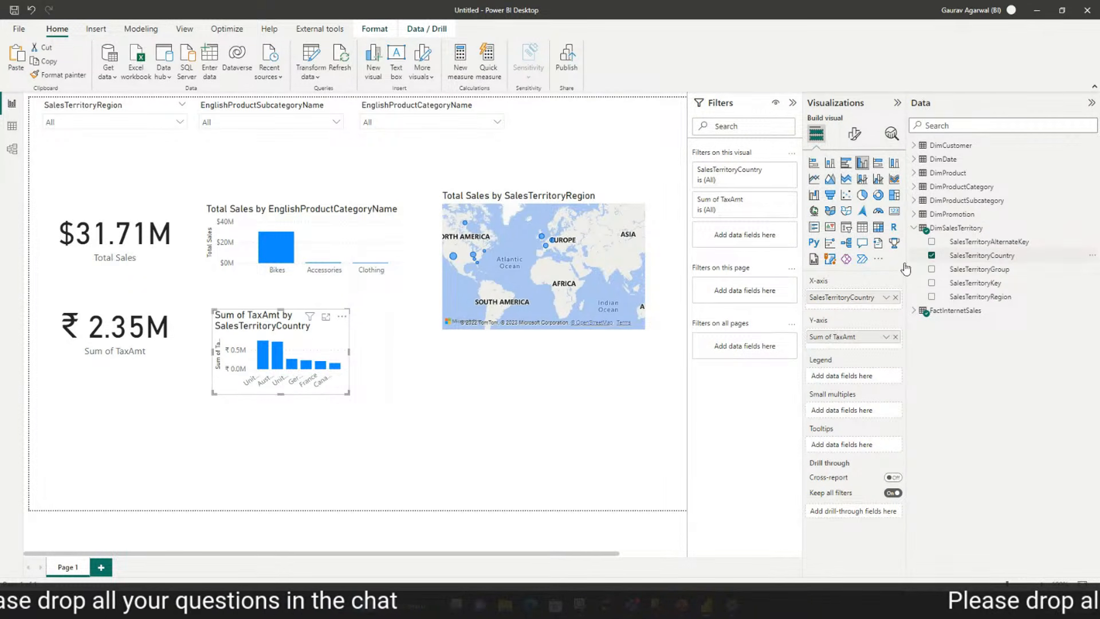
left_click_drag(347, 393, 432, 394)
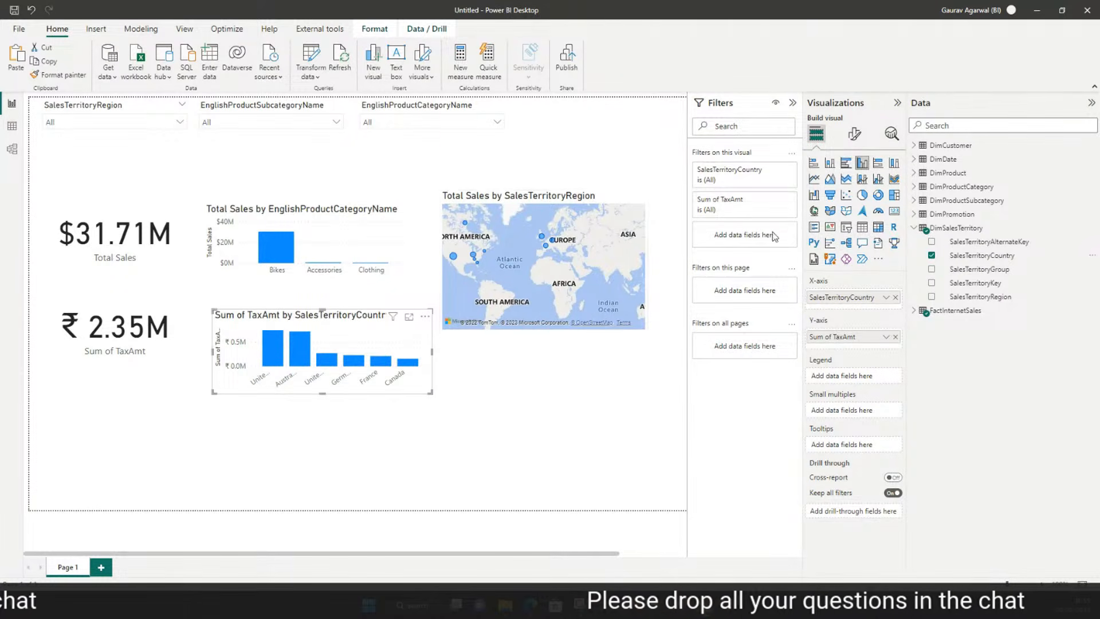
left_click(861, 227)
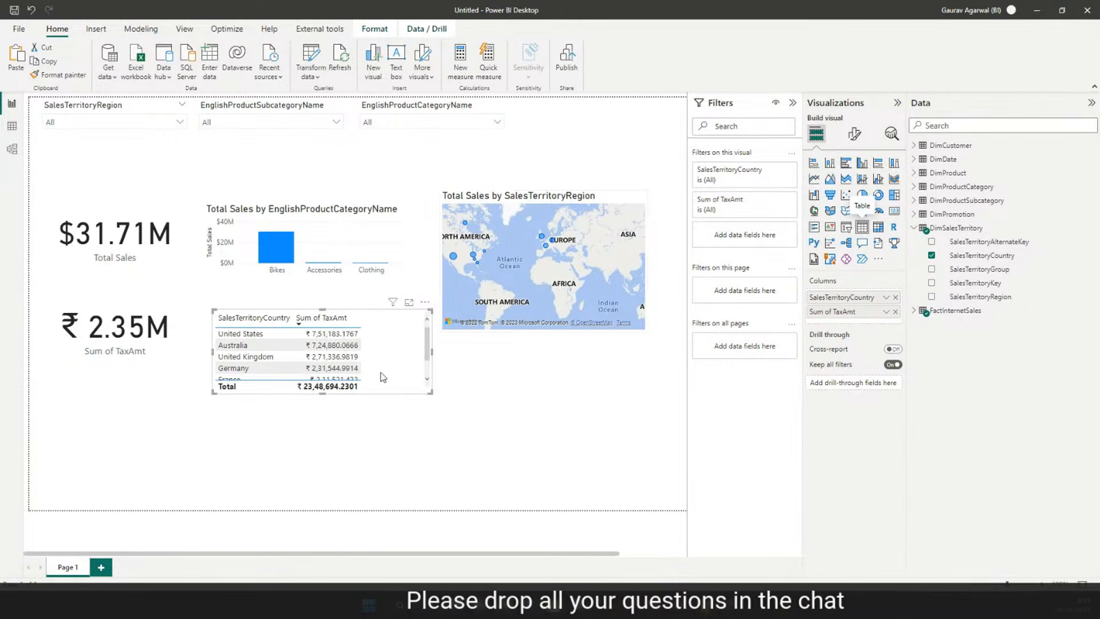
mouse_move(430, 392)
left_mouse_down()
mouse_move(405, 441)
mouse_move(393, 424)
mouse_move(450, 390)
left_mouse_up()
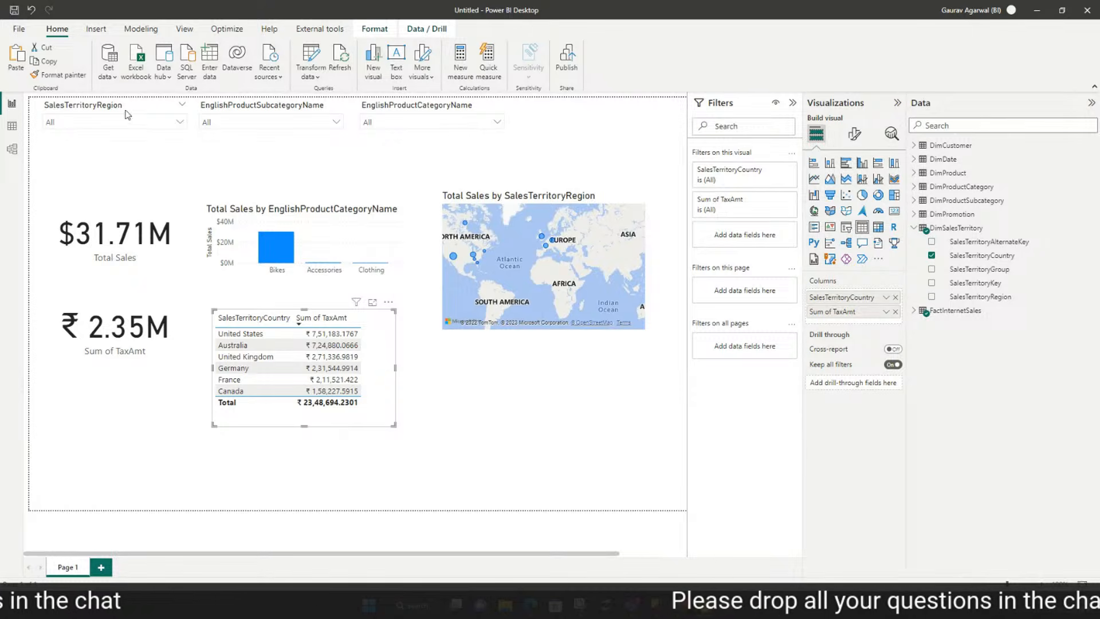
Cross-filter the report from the product category chart by Bikes and by Accessories, clearing the selection to examine the full data.
left_click(465, 378)
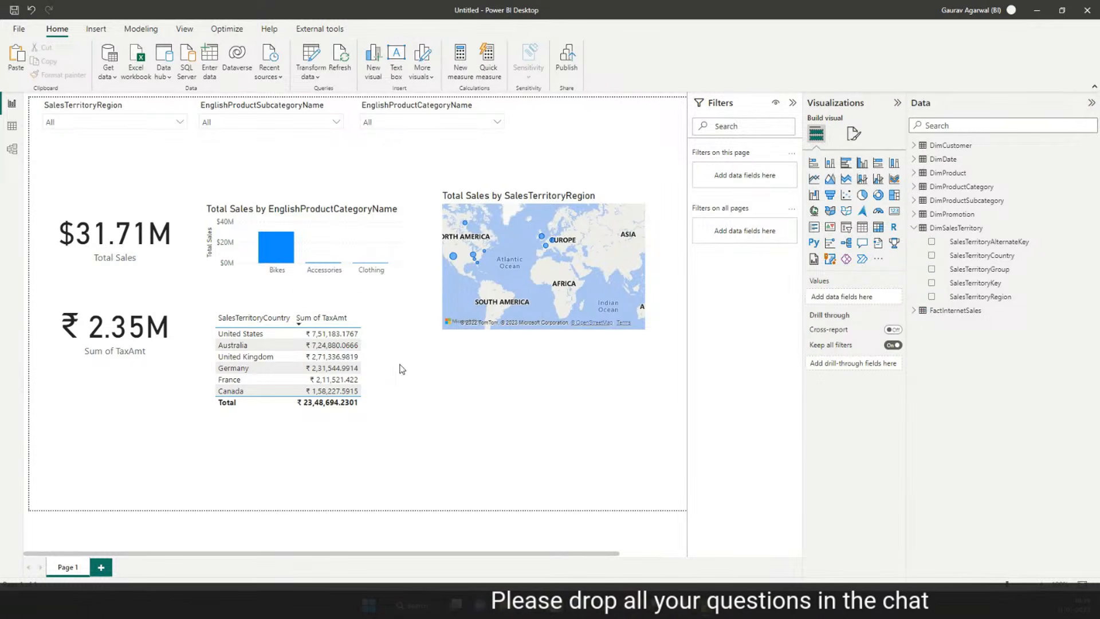
left_click(387, 357)
left_click(514, 400)
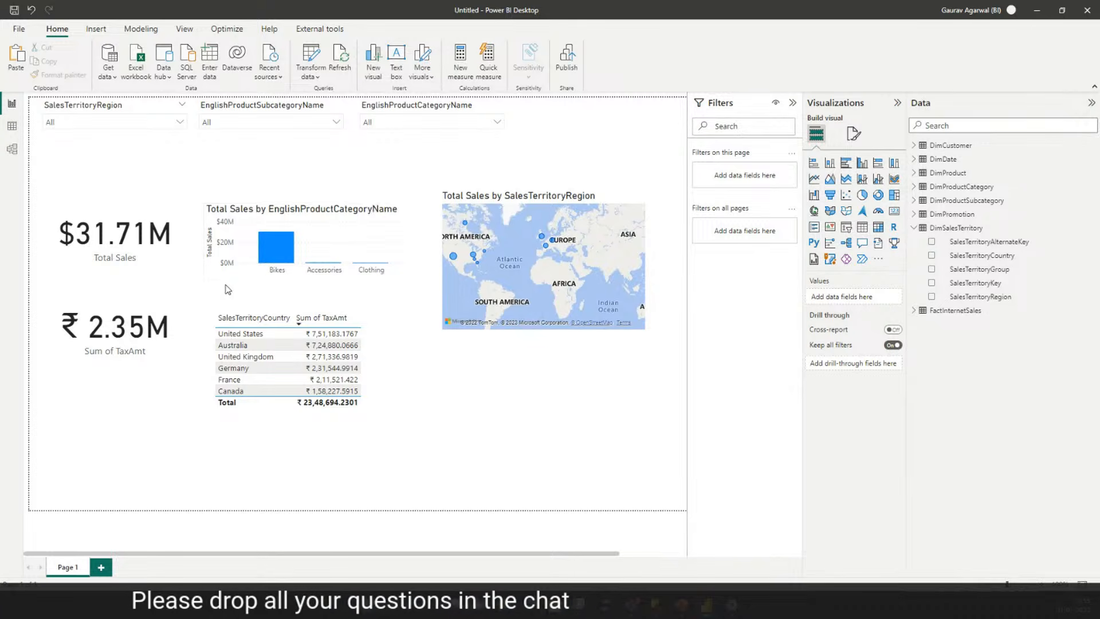
left_click(285, 259)
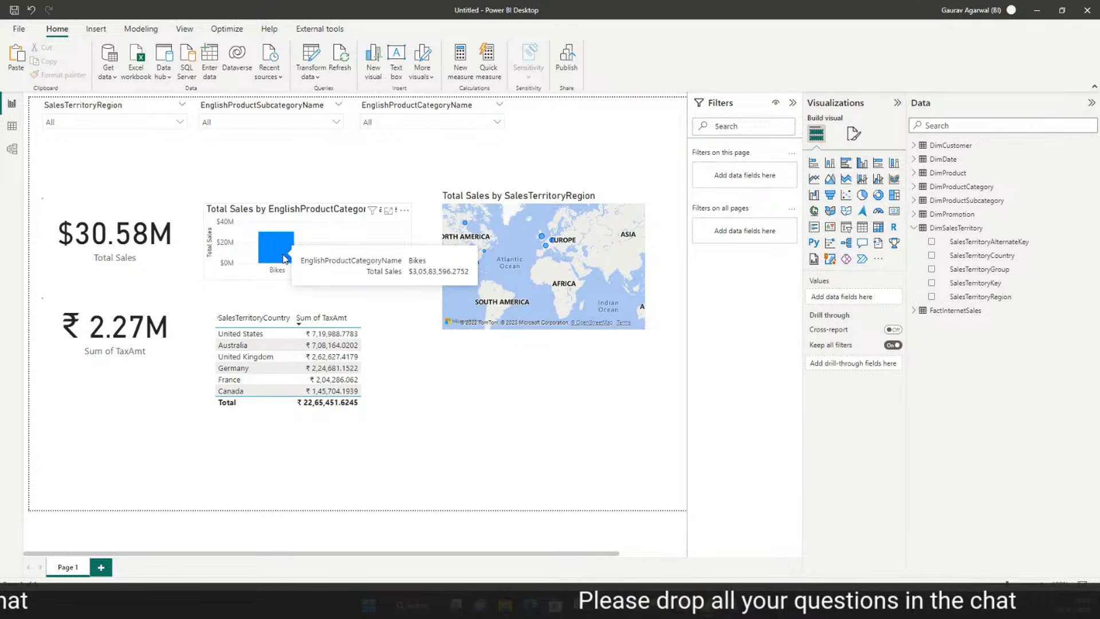
left_click(285, 259)
left_click(330, 265)
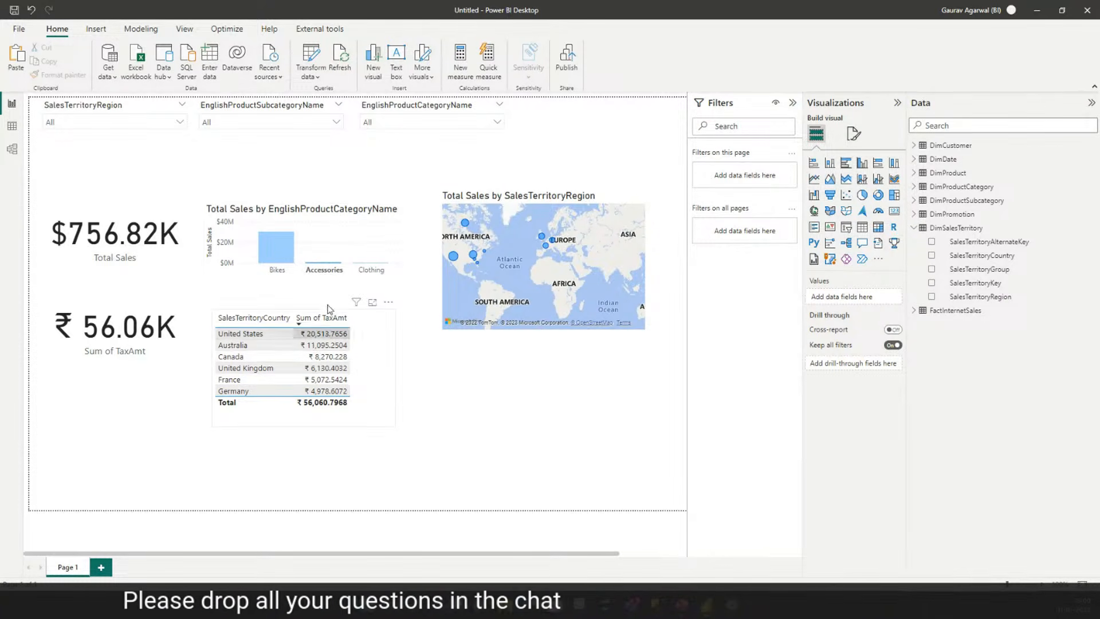
left_click(324, 267)
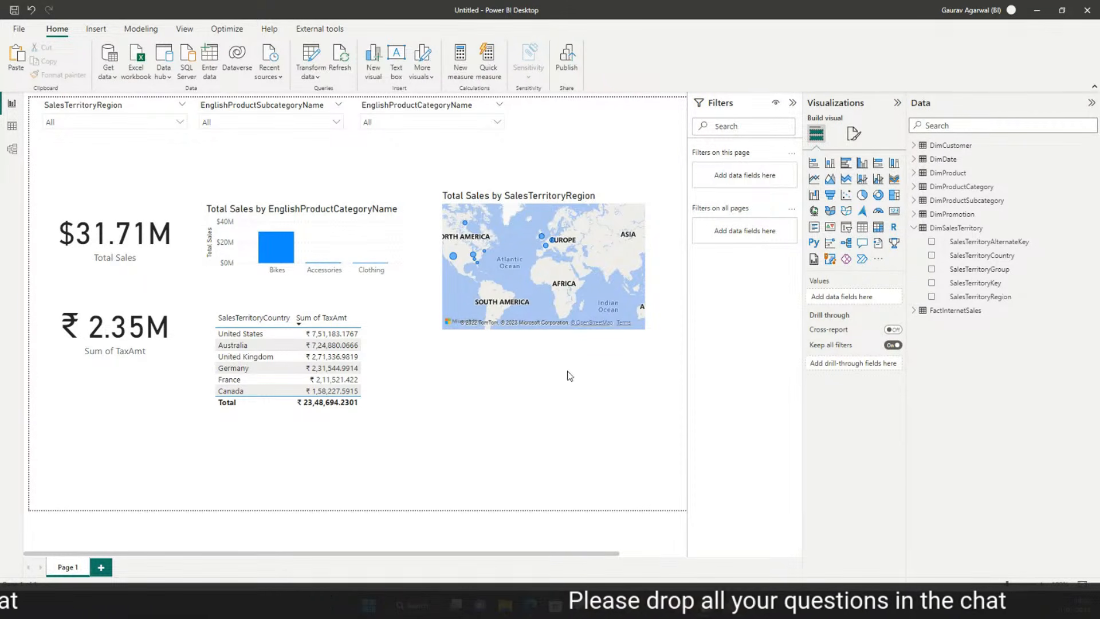
Add a smart narrative visual, move it below the territory map and enlarge it to fit its whole text.
left_click(879, 244)
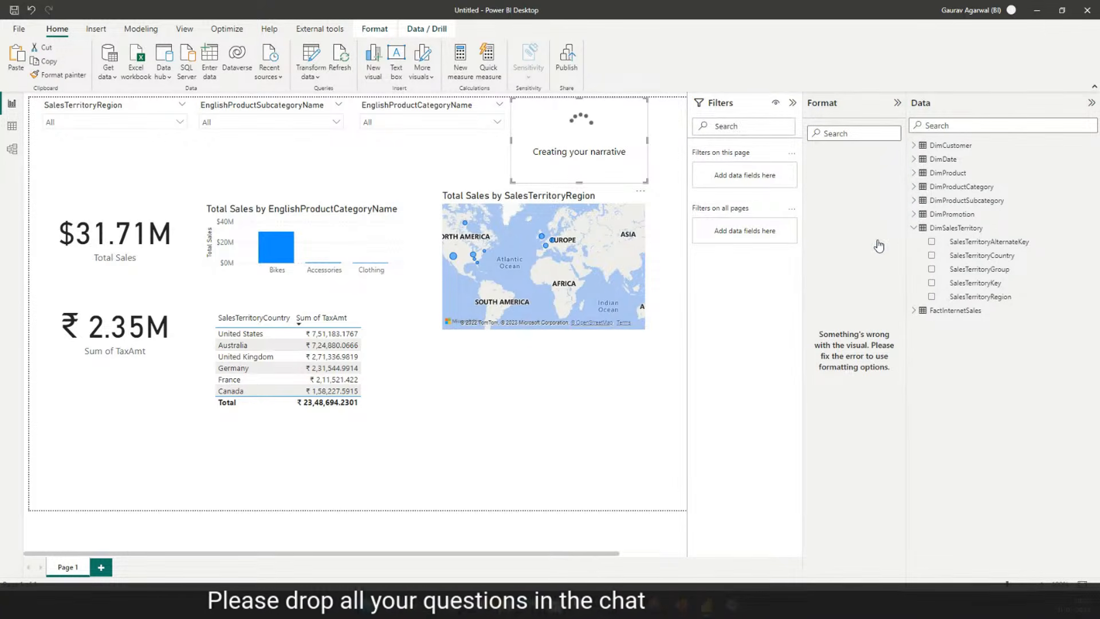
left_click(611, 125)
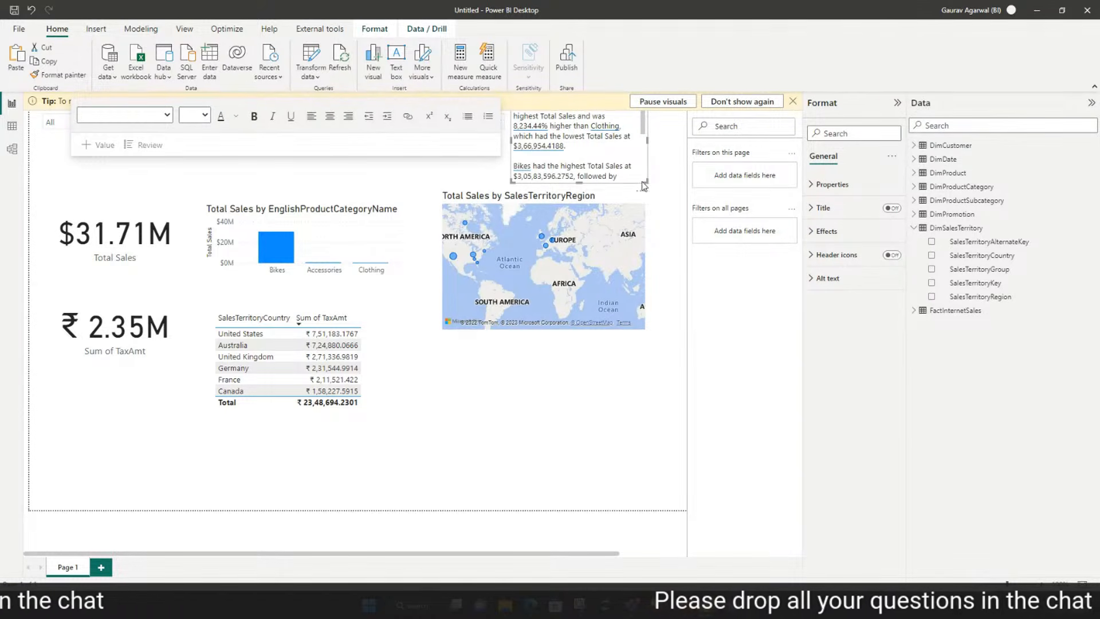
left_click(672, 167)
left_click_drag(639, 122, 640, 319)
left_click_drag(663, 255, 676, 500)
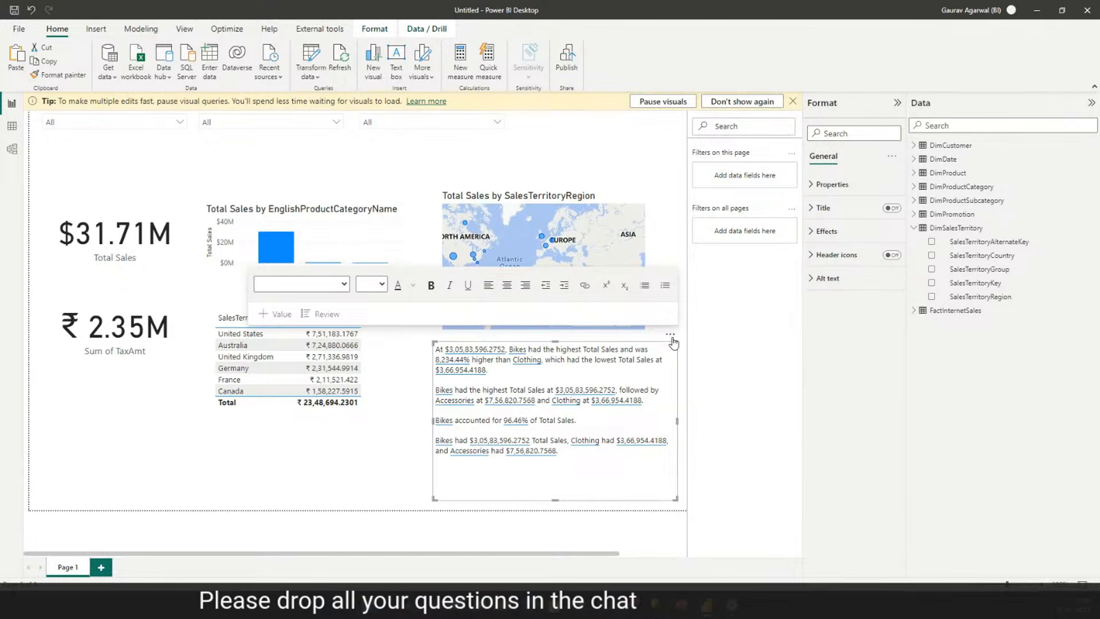
left_click(678, 330)
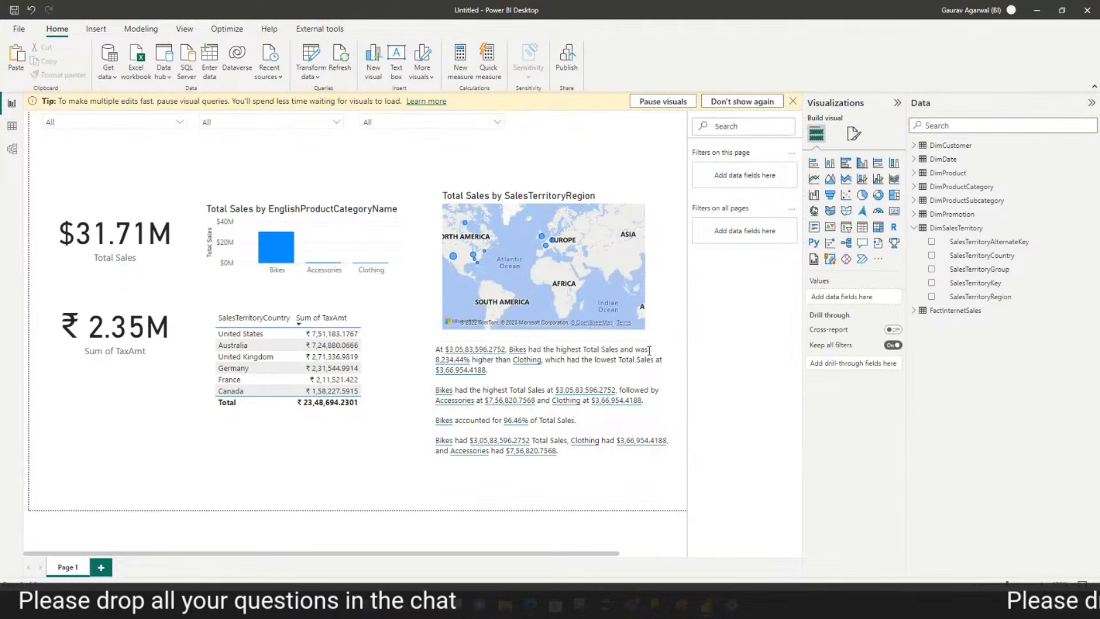
Turn on Spotlight for the narrative visual and turn it off again.
left_click(673, 338)
left_click(670, 334)
left_click(681, 362)
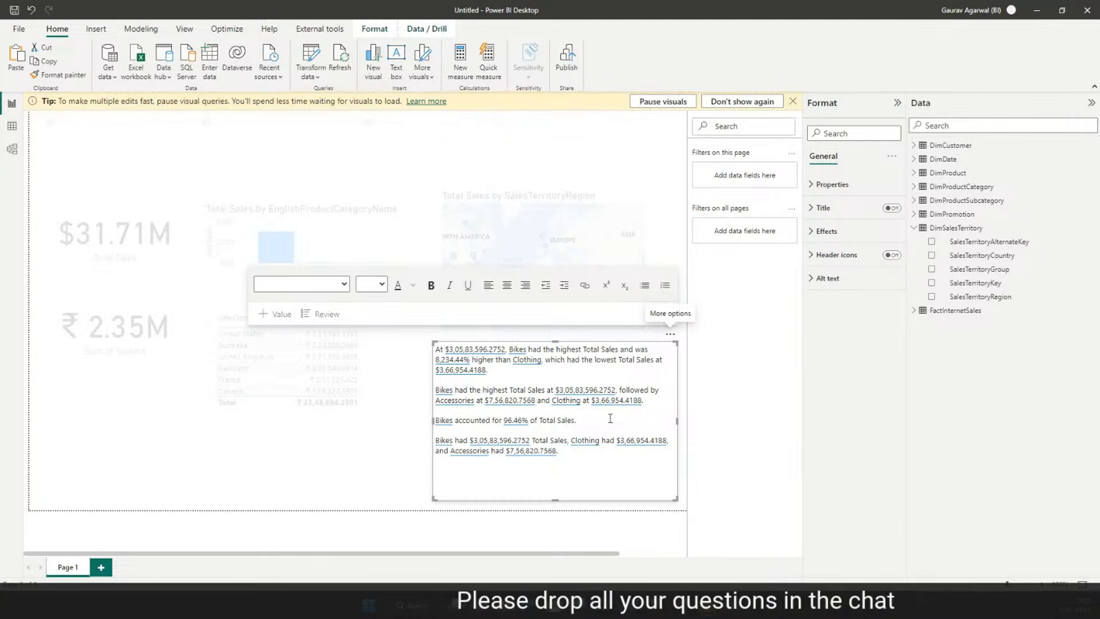
left_click(670, 337)
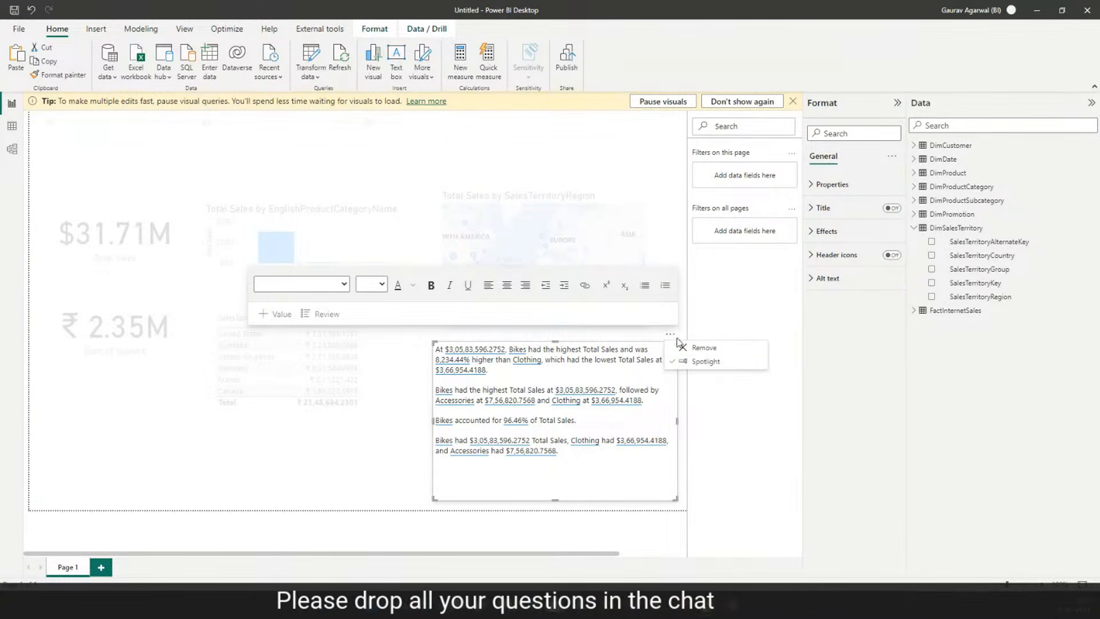
left_click(695, 361)
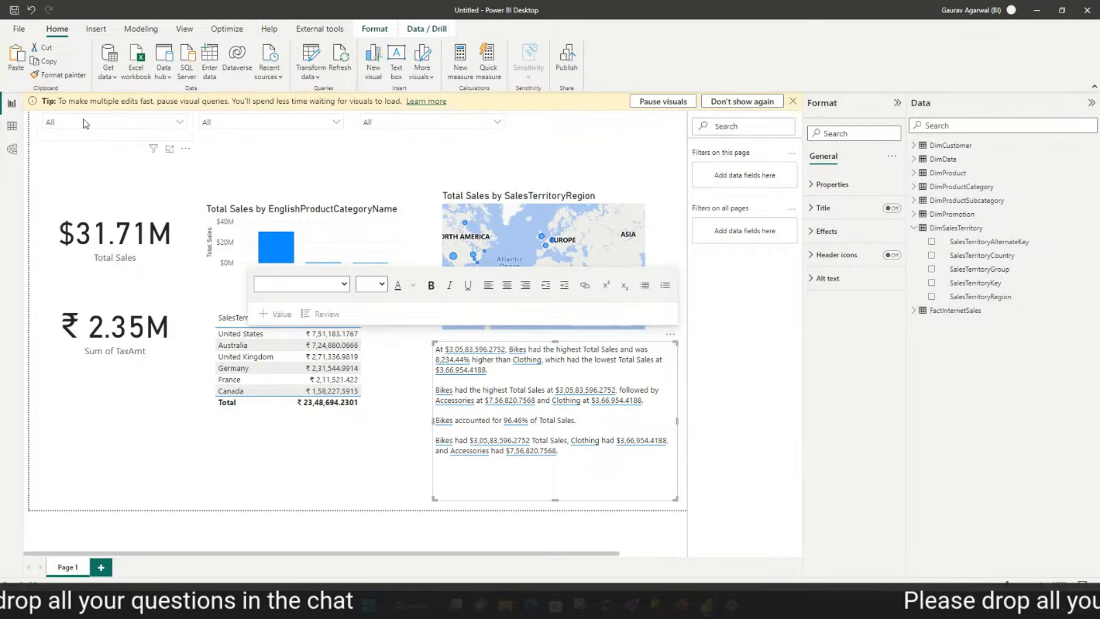
Filter the report by Germany and by Central in the SalesTerritoryRegion slicer, clearing each to examine how the narrative responds.
left_click(172, 122)
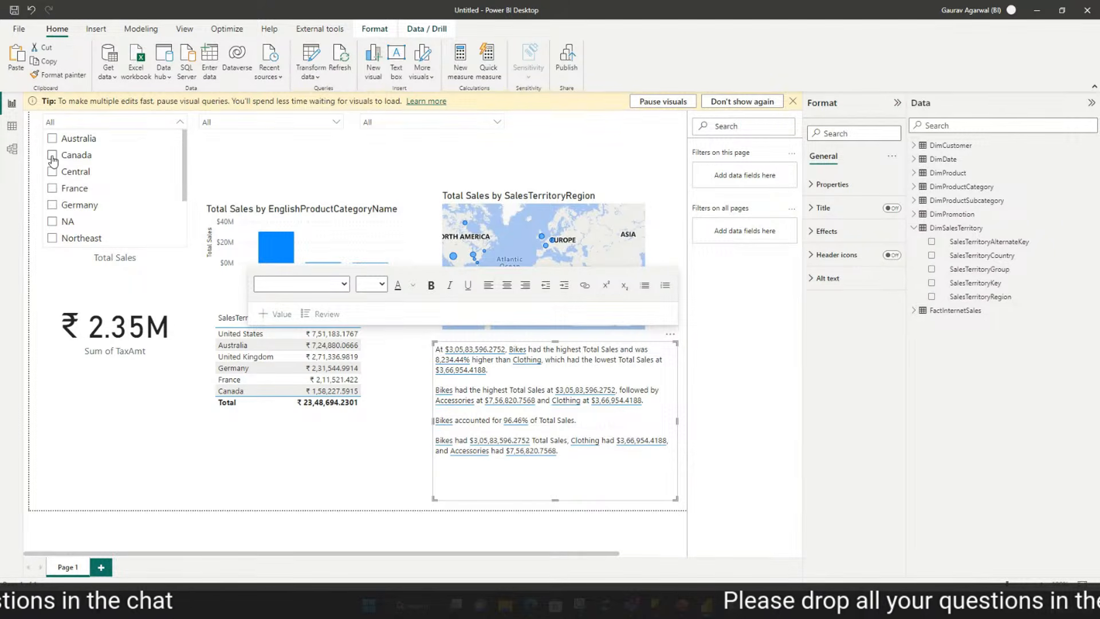
left_click(52, 206)
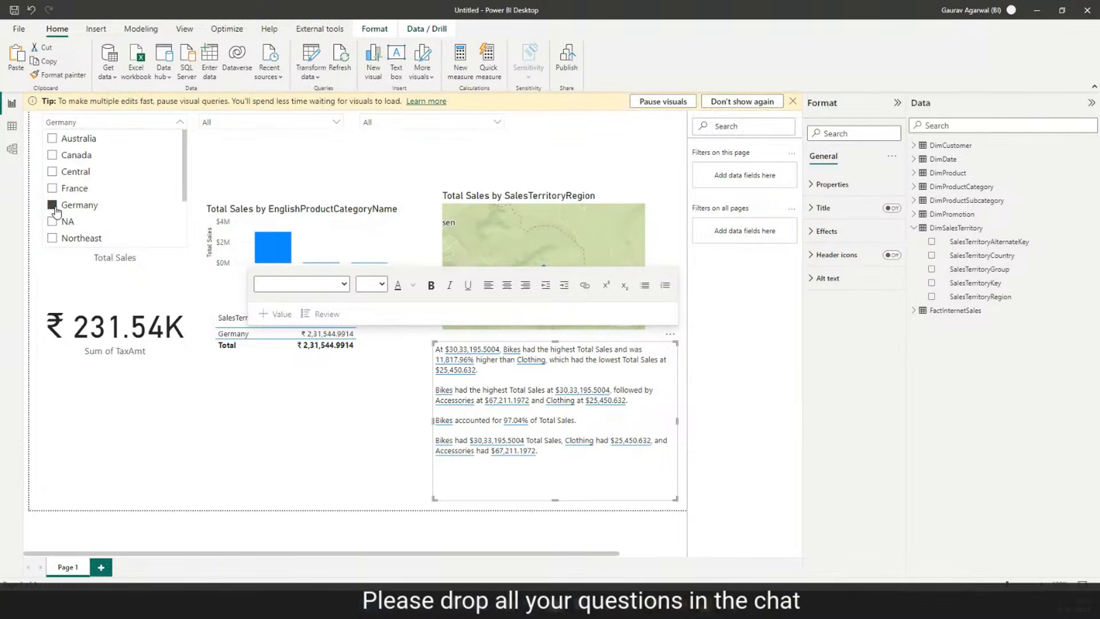
left_click(53, 207)
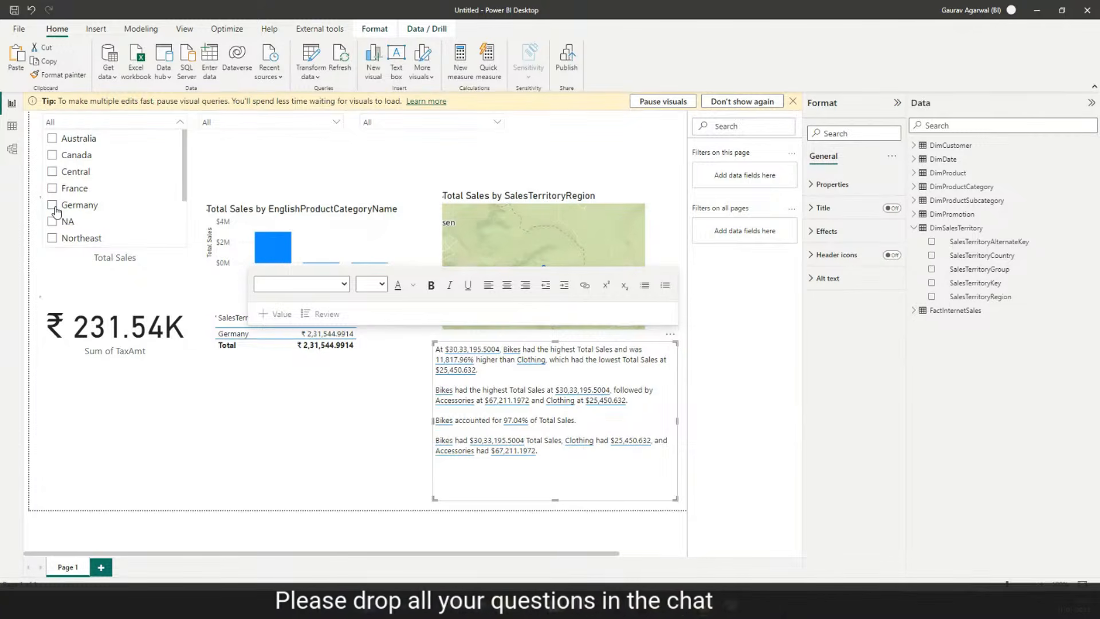
left_click(52, 174)
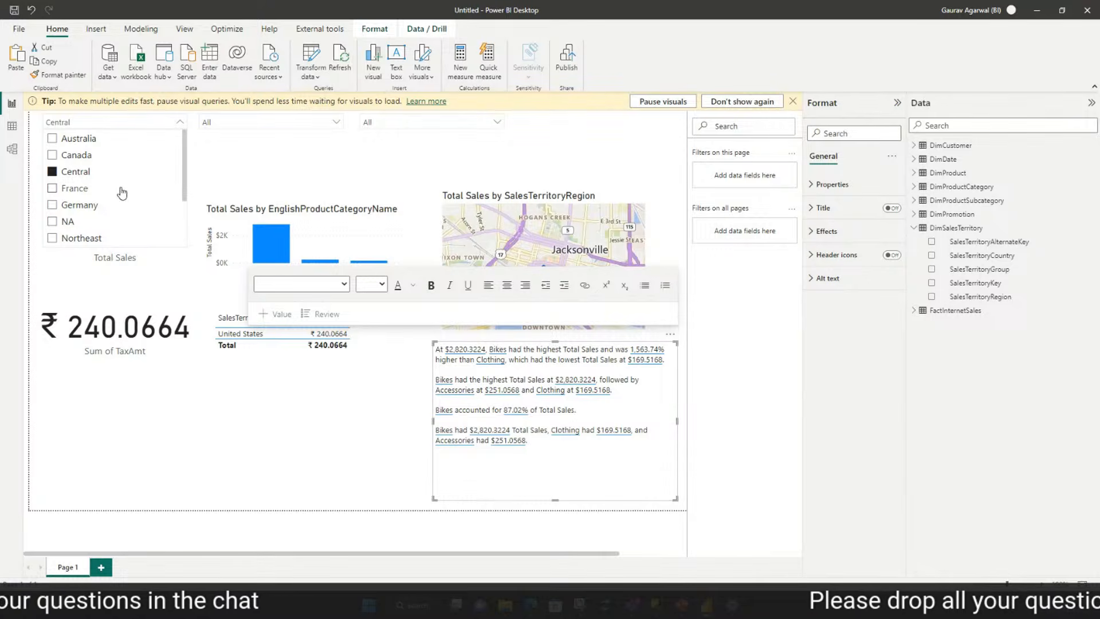
left_click(52, 172)
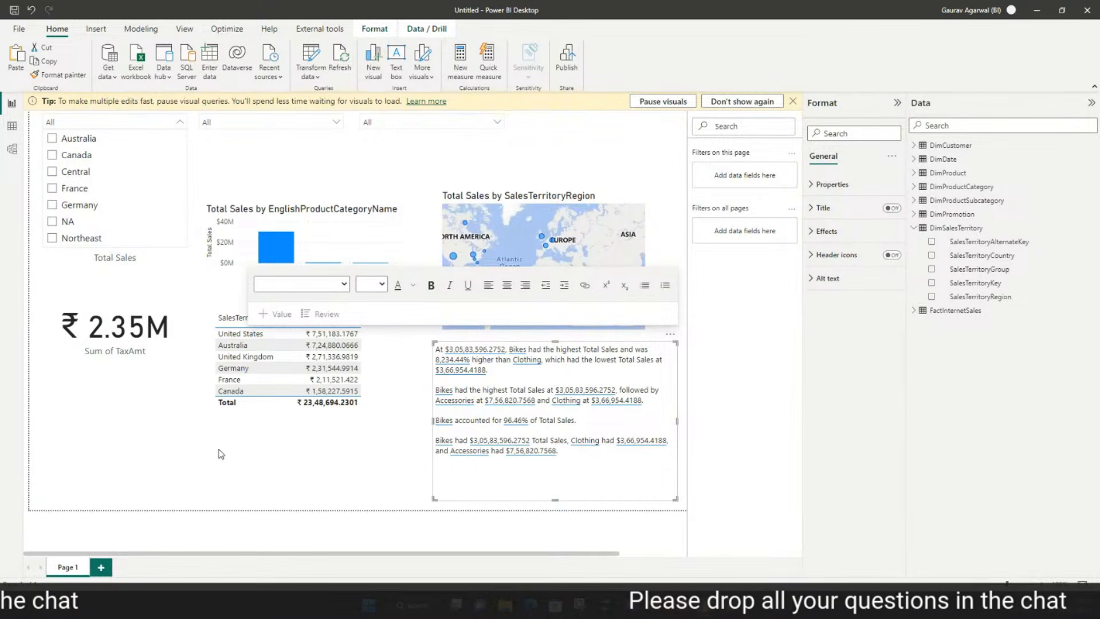
left_click(153, 456)
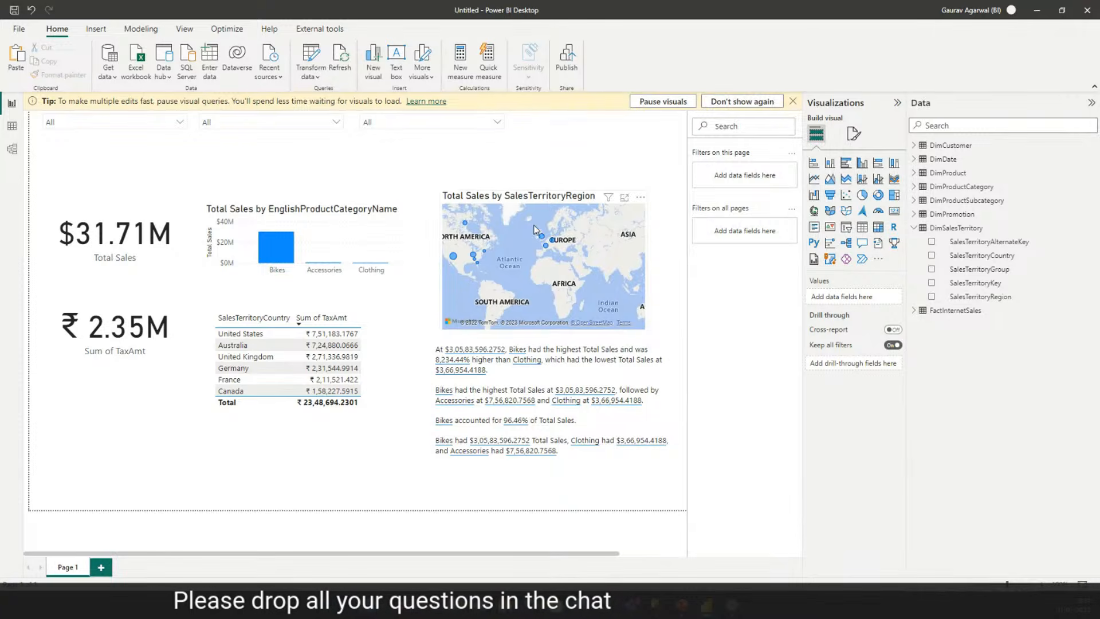
Add an enlarged decomposition tree on a new report page, analyzing Total Sales from FactInternetSales.
left_click(101, 567)
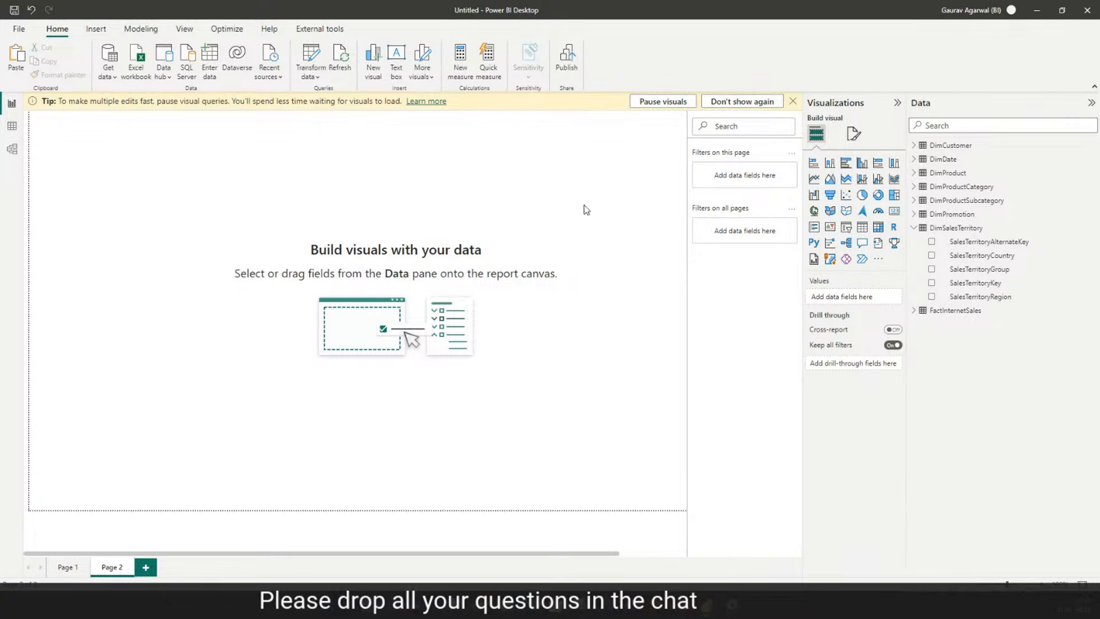
left_click(846, 243)
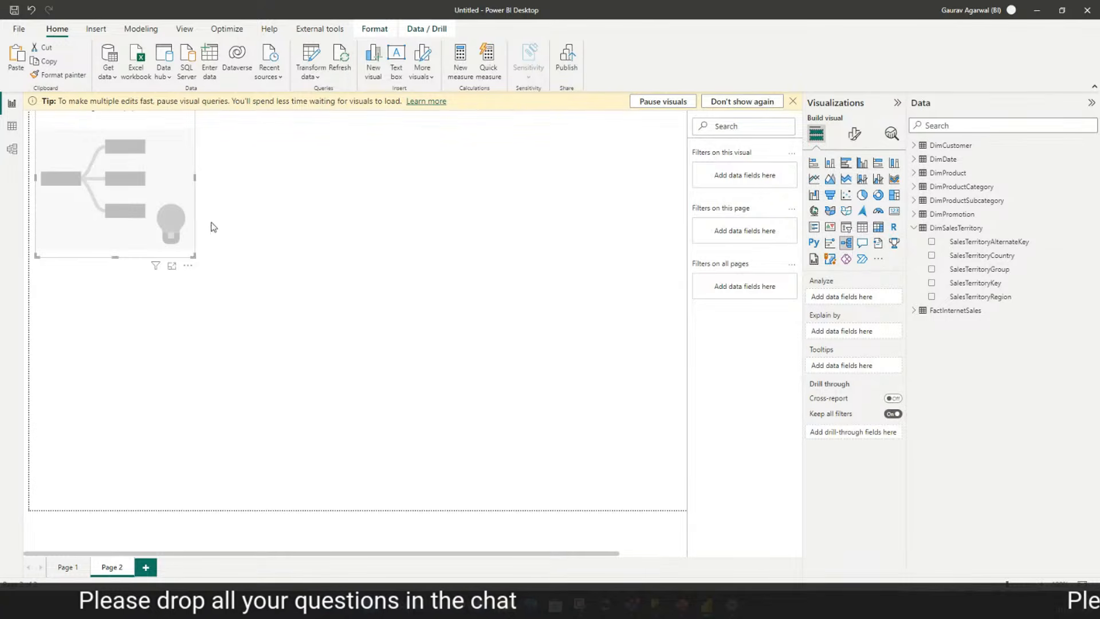
left_click_drag(193, 257, 405, 409)
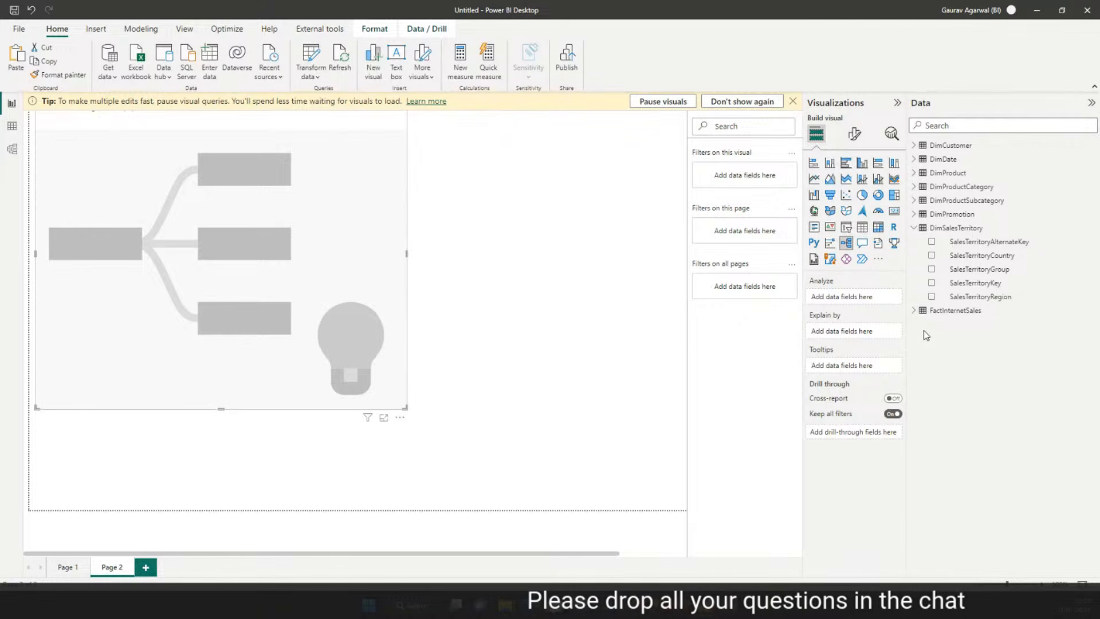
left_click(914, 310)
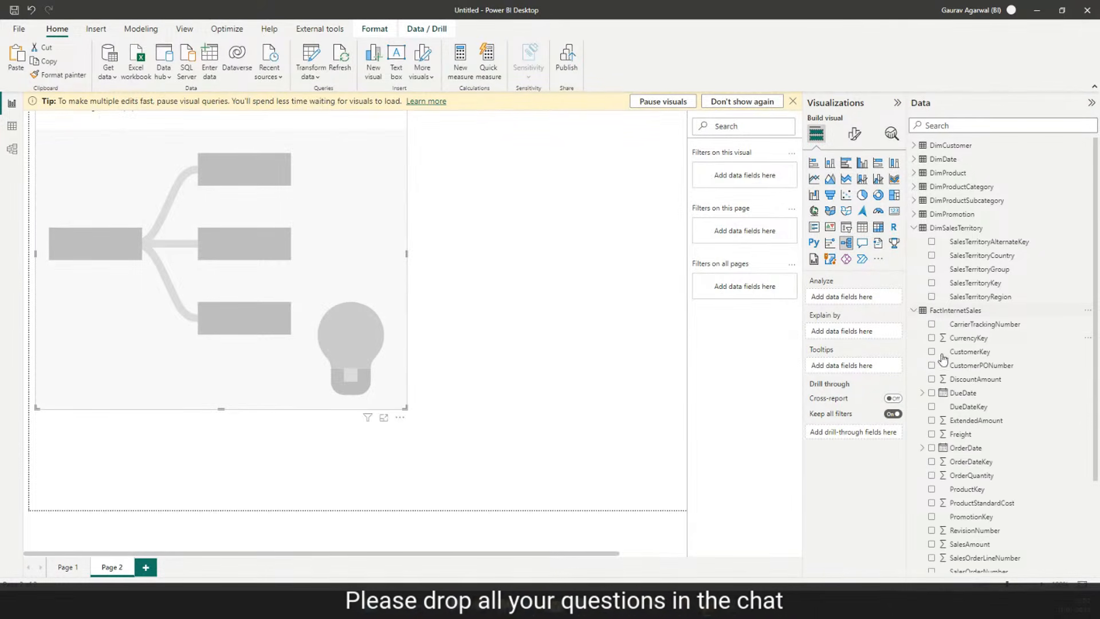
scroll(967, 411, "down", 3)
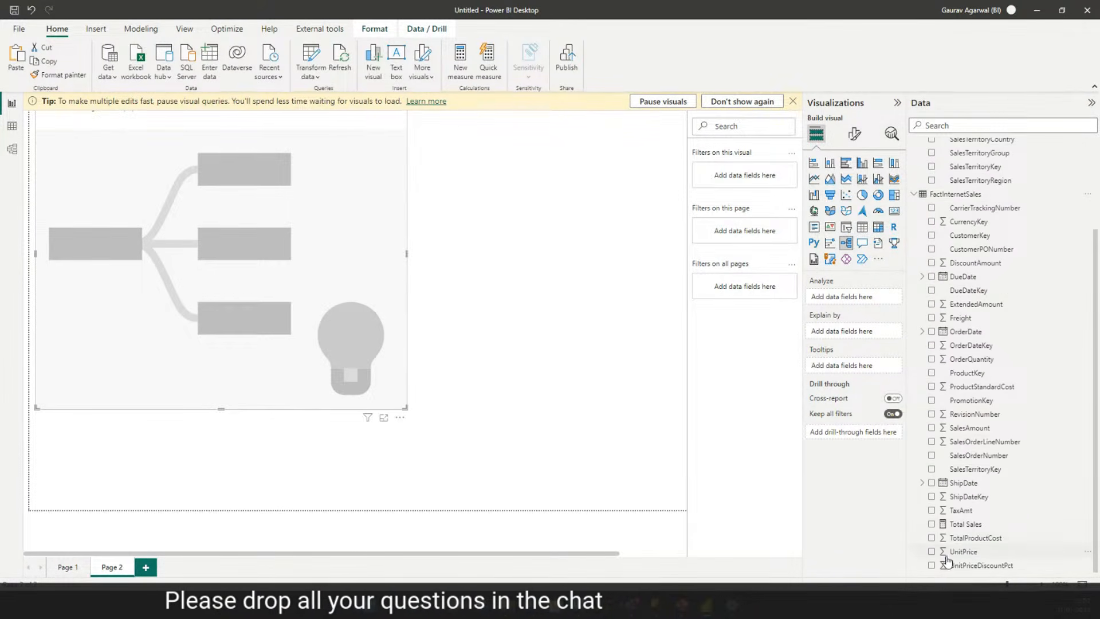
left_click(932, 524)
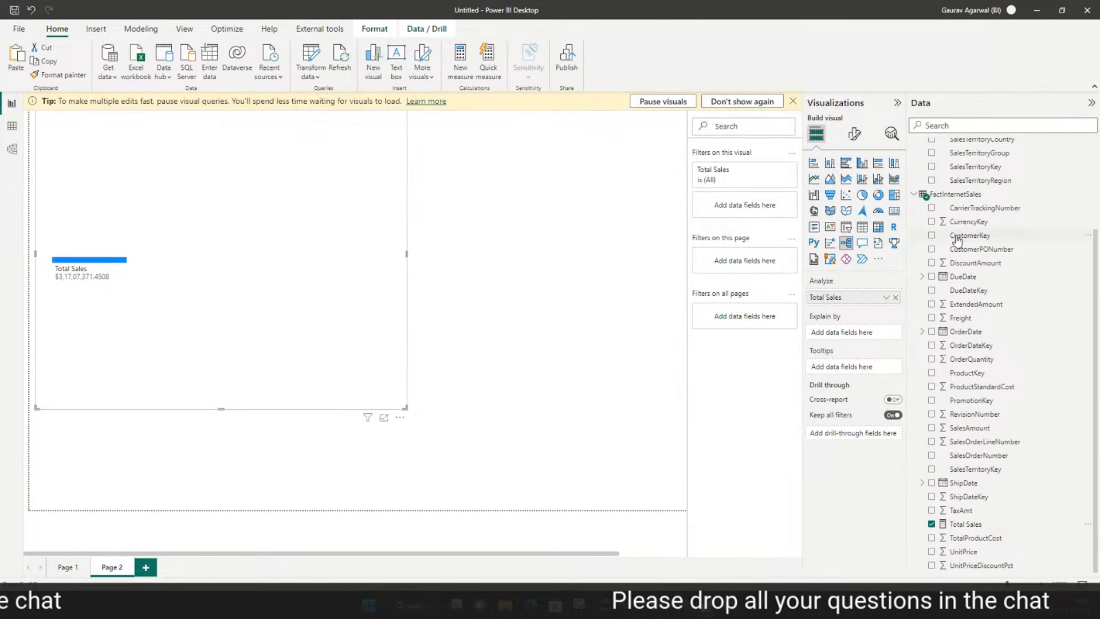
Add SalesTerritoryCountry from DimSalesTerritory as an Explain by field of the decomposition tree.
scroll(960, 246, "up", 3)
left_click(914, 230)
left_click(913, 231)
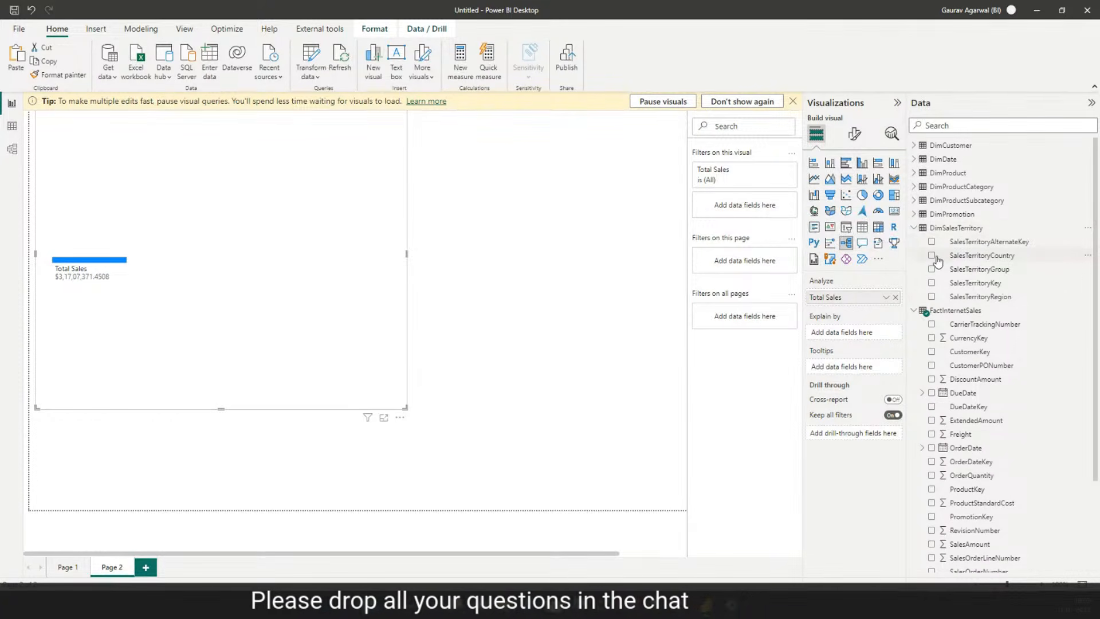
left_click_drag(934, 261, 816, 332)
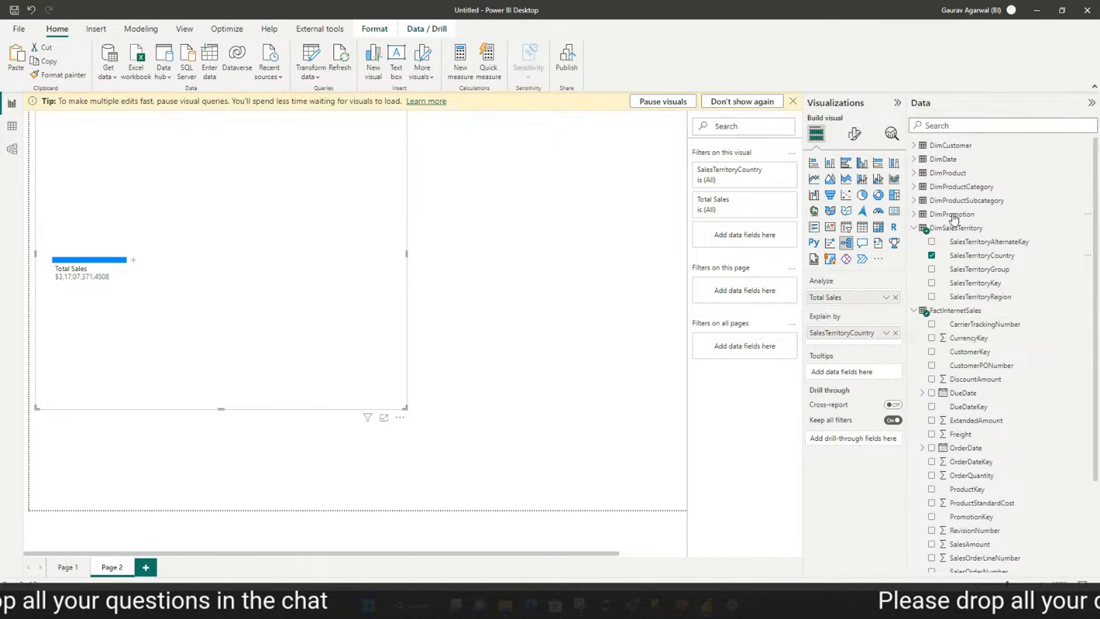
Add EnglishProductCategoryName and EnglishProductSubcategoryName as further Explain by fields of the decomposition tree.
left_click(915, 200)
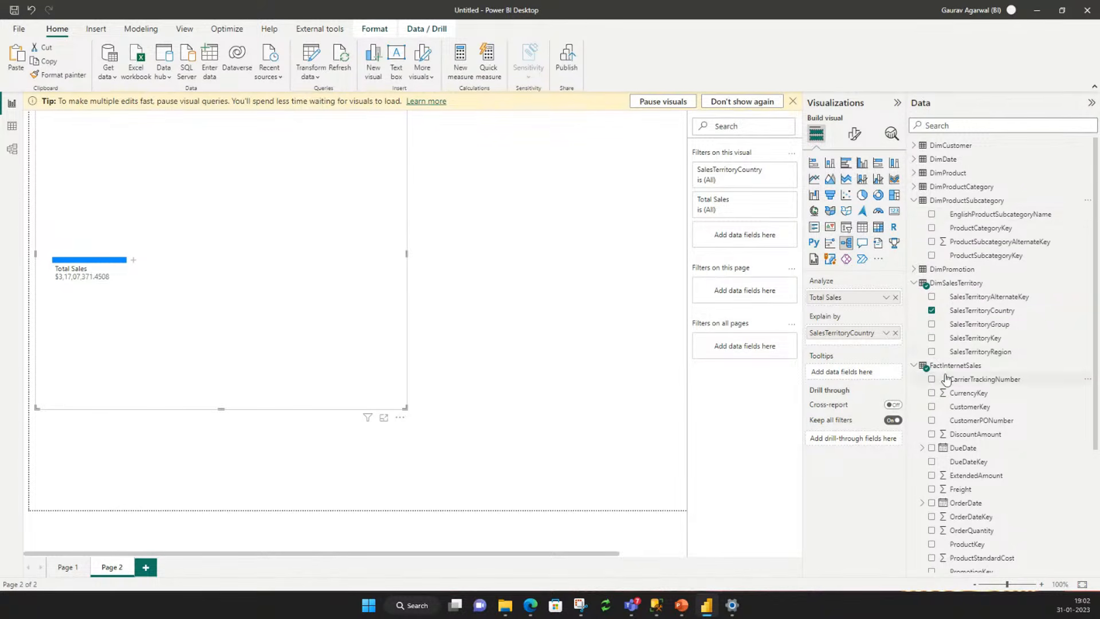
left_click(915, 187)
left_click(932, 201)
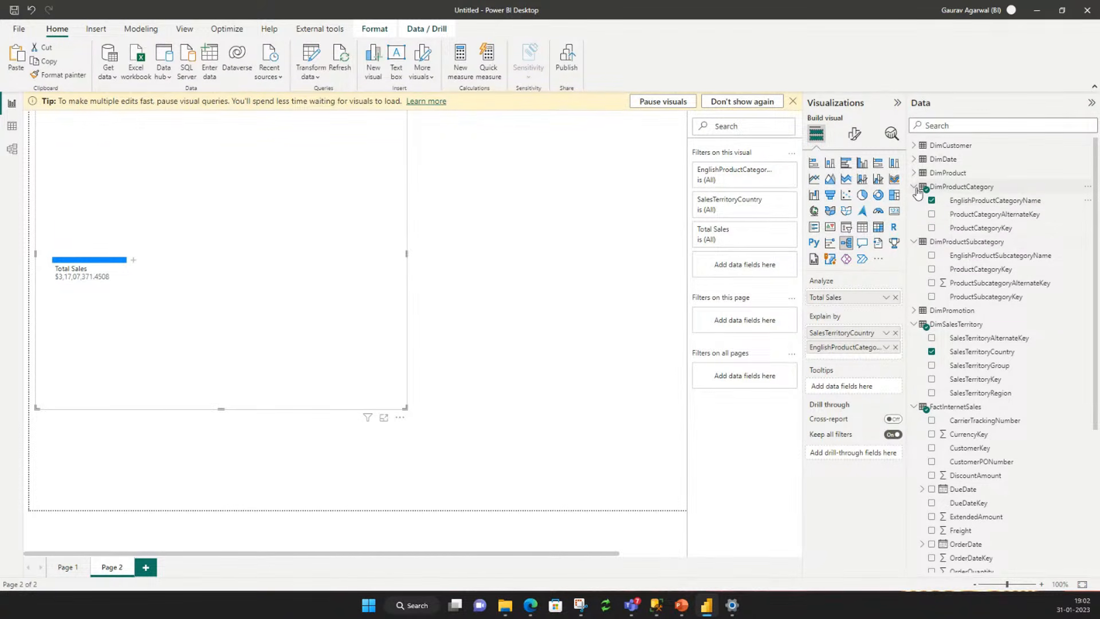
left_click(932, 256)
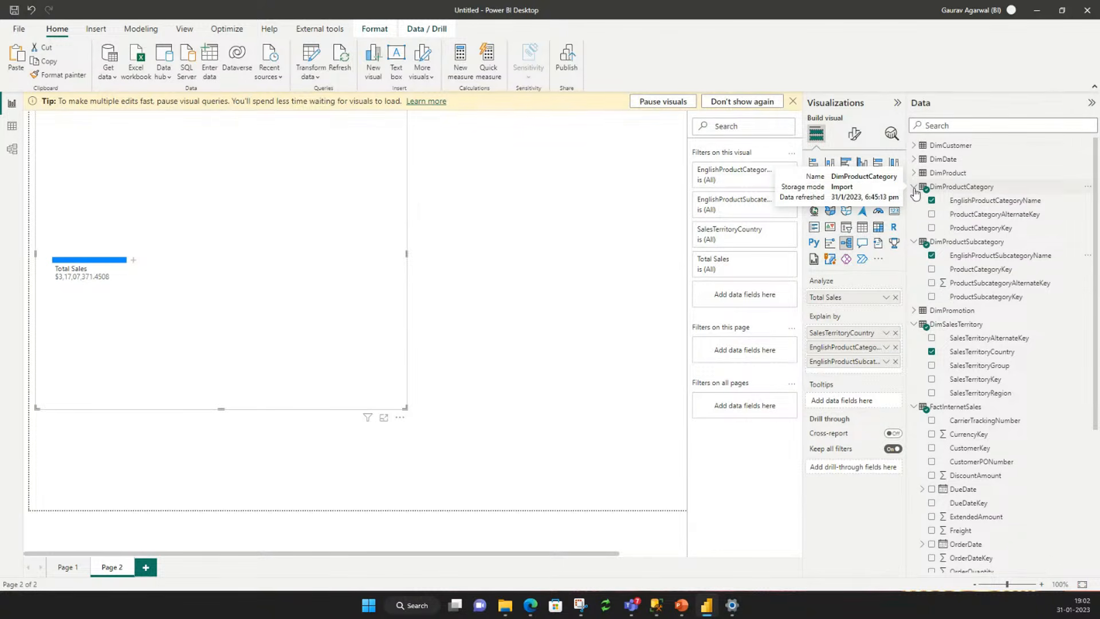
Add Color from DimProduct as an Explain by field of the decomposition tree.
scroll(948, 370, "down", 5)
scroll(949, 371, "up", 5)
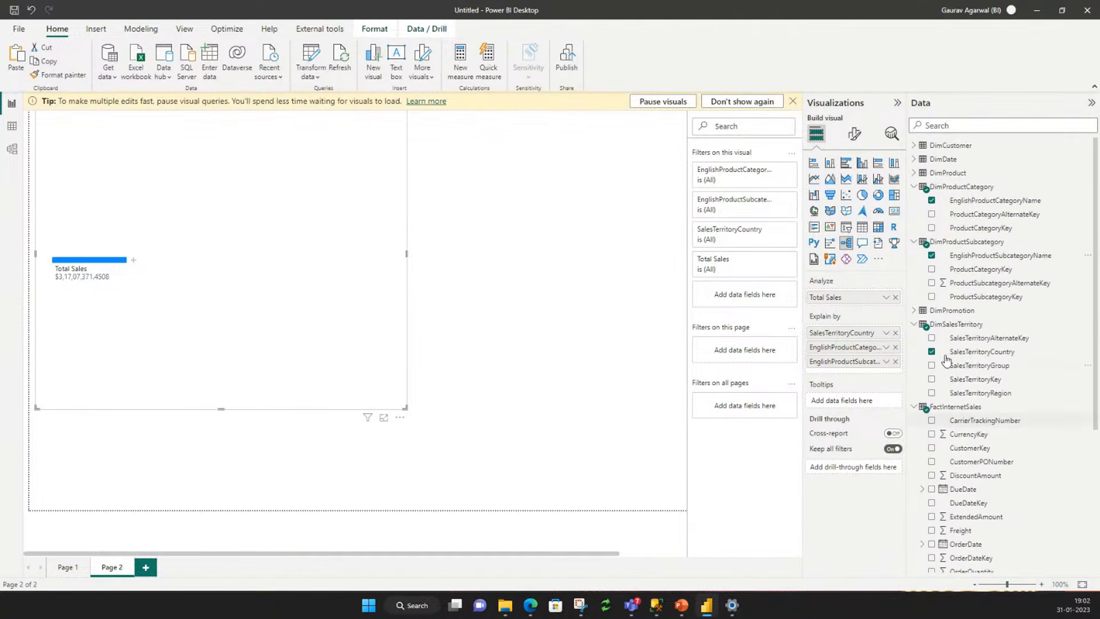
left_click(916, 174)
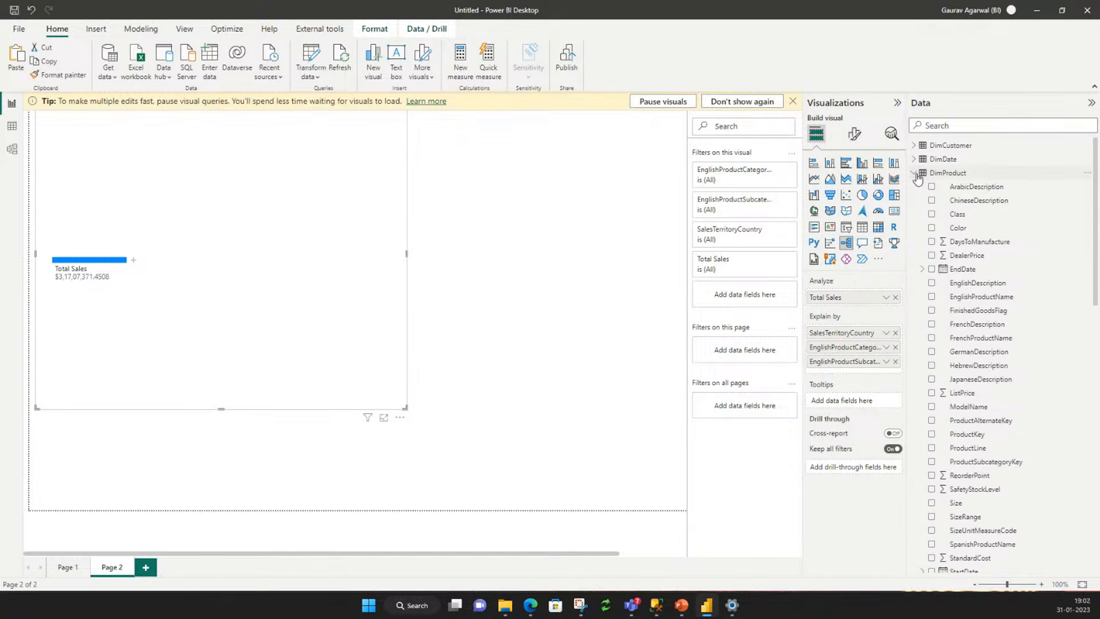
left_click(931, 228)
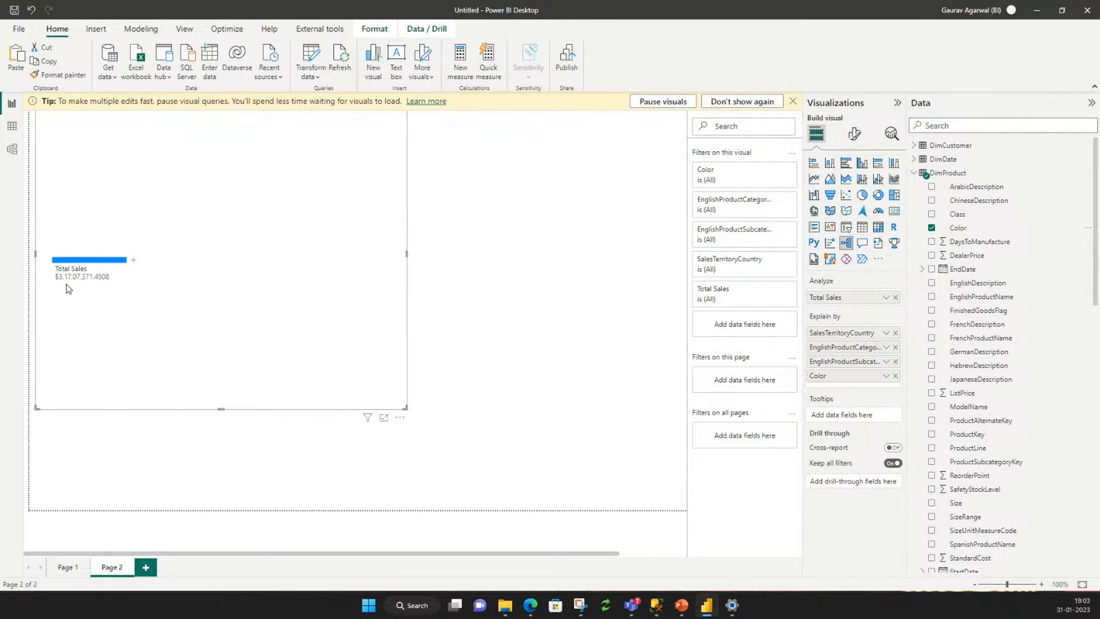
Expand the Total Sales node of the decomposition tree by SalesTerritoryCountry.
mouse_move(90, 282)
left_click(135, 263)
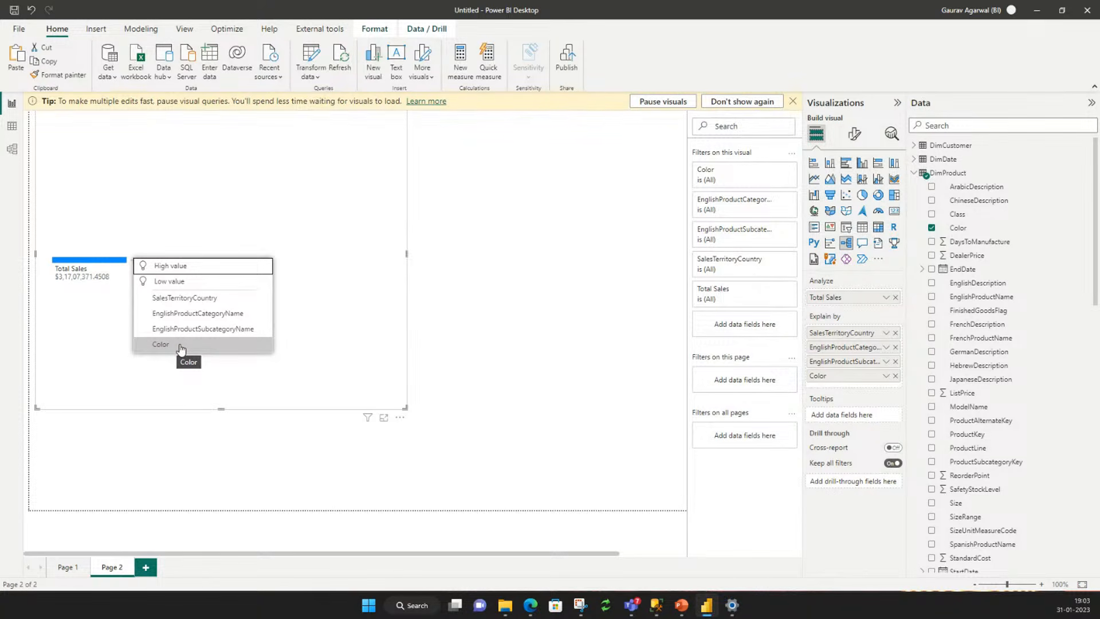
left_click(182, 302)
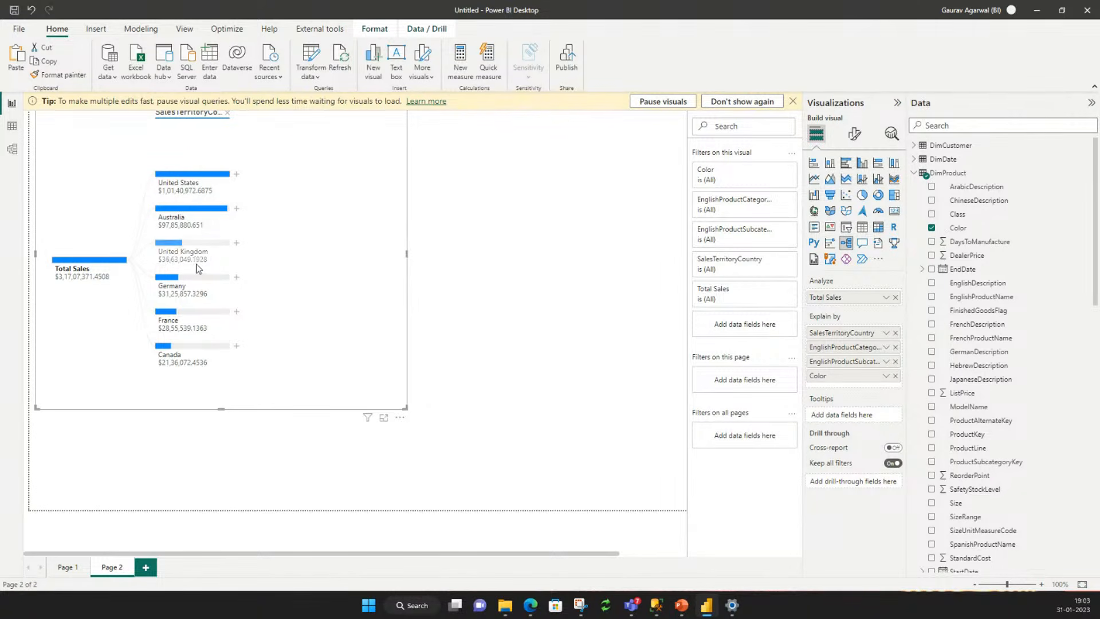
Expand the France node of the decomposition tree by EnglishProductCategoryName and widen the visual to make room for further levels.
mouse_move(210, 317)
left_click(237, 313)
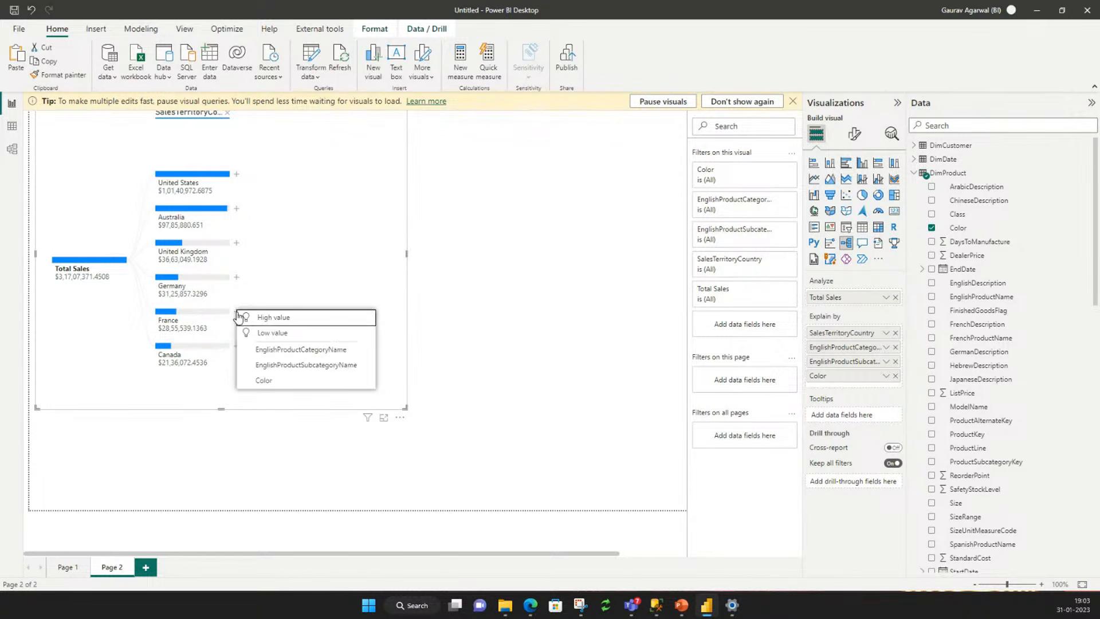
left_click(271, 351)
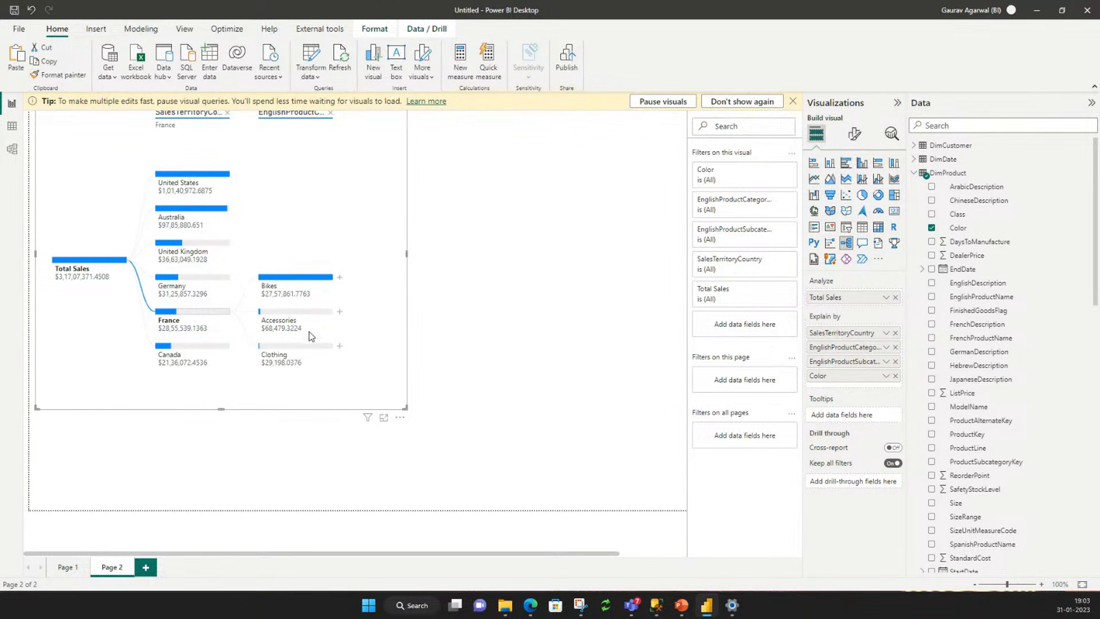
left_click_drag(404, 407, 642, 434)
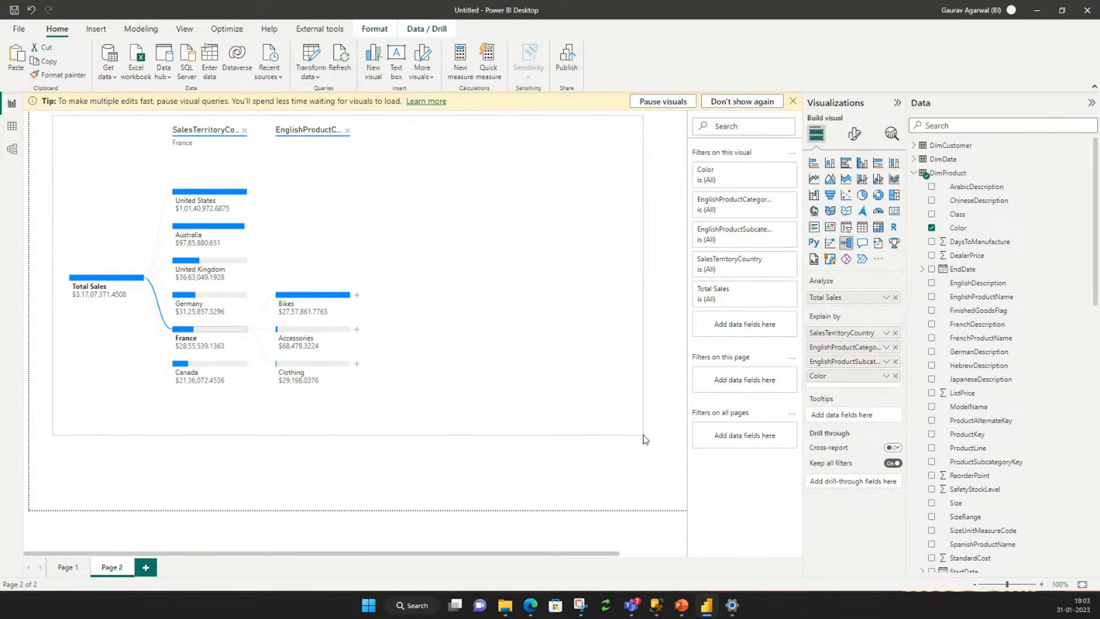
Expand the Bikes node under France by EnglishProductSubcategoryName, and its Road Bikes node by Color.
left_click(357, 298)
left_click(392, 337)
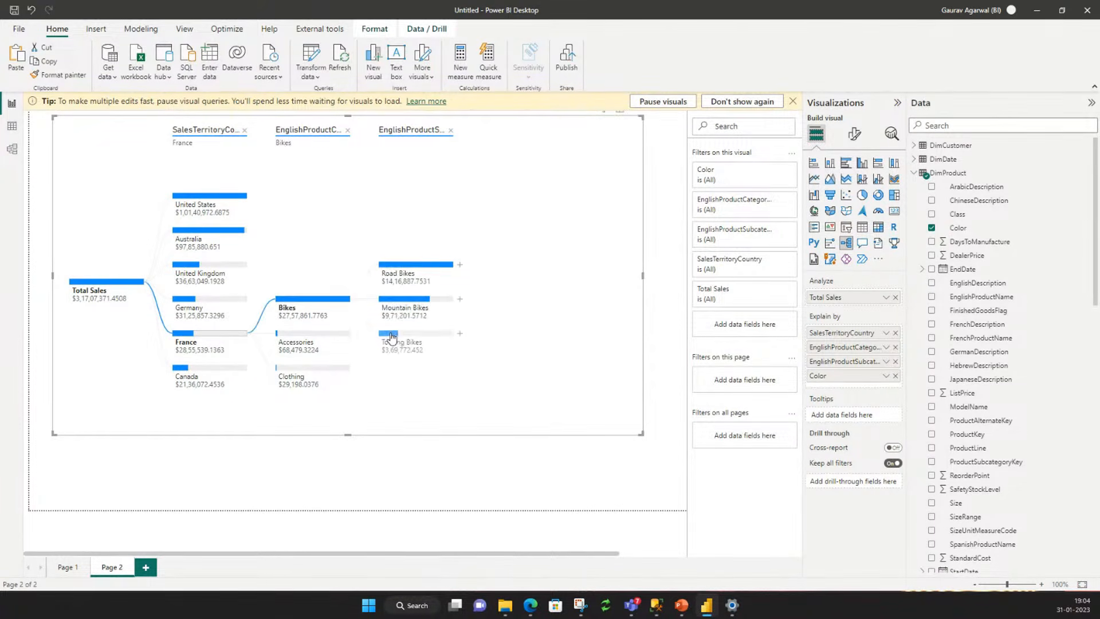
mouse_move(432, 288)
left_click(460, 265)
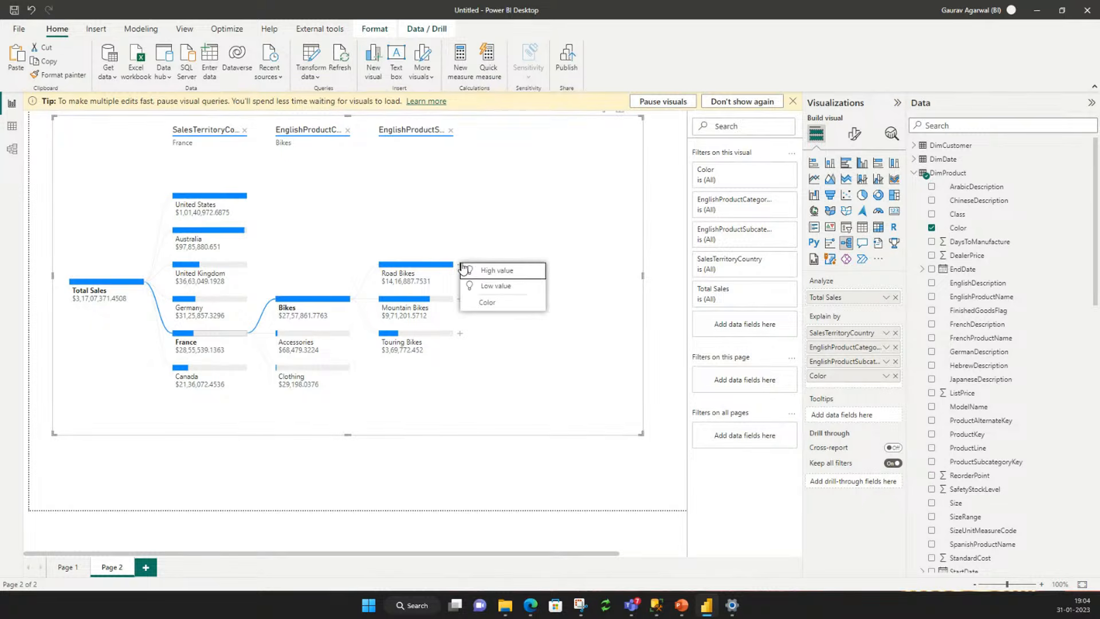
left_click(495, 311)
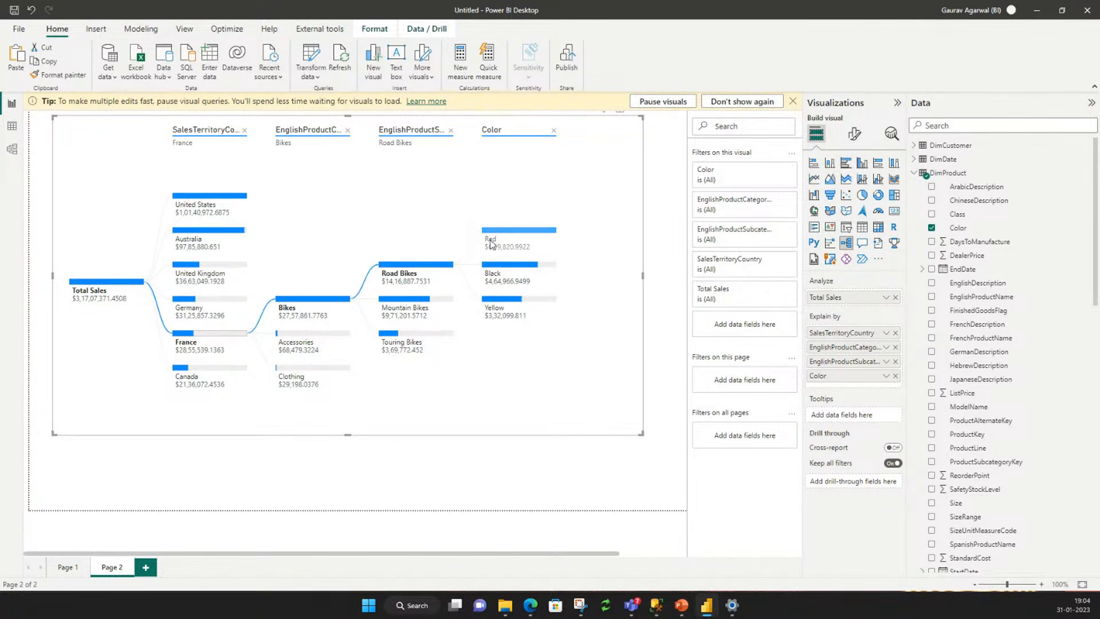
Review the expanded France, Bikes and Road Bikes path, and return to report Page 1.
mouse_move(404, 271)
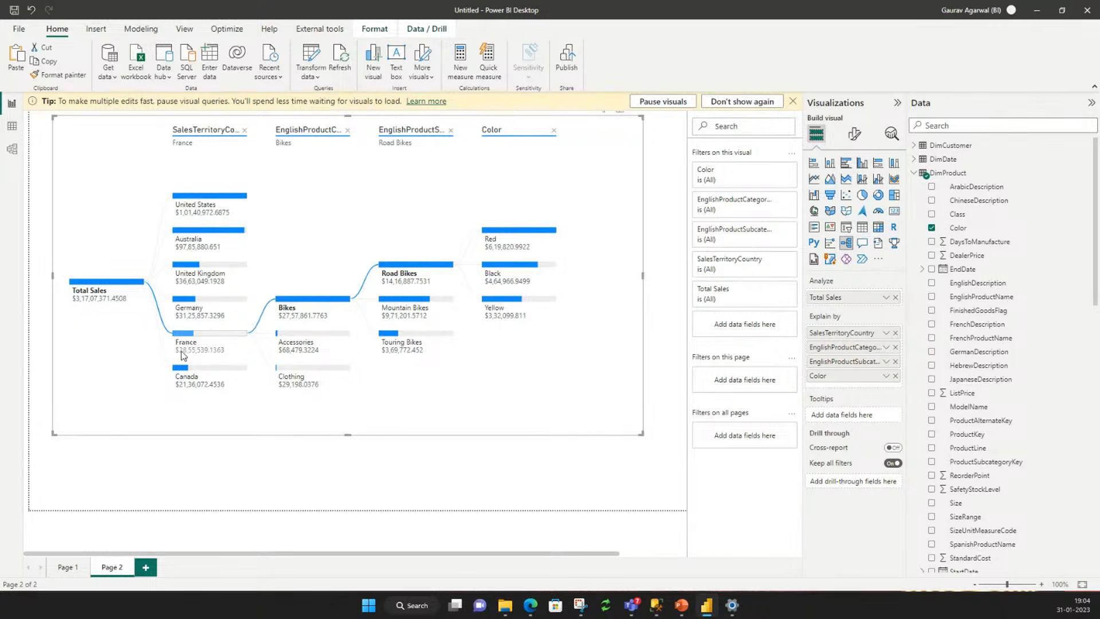
mouse_move(180, 355)
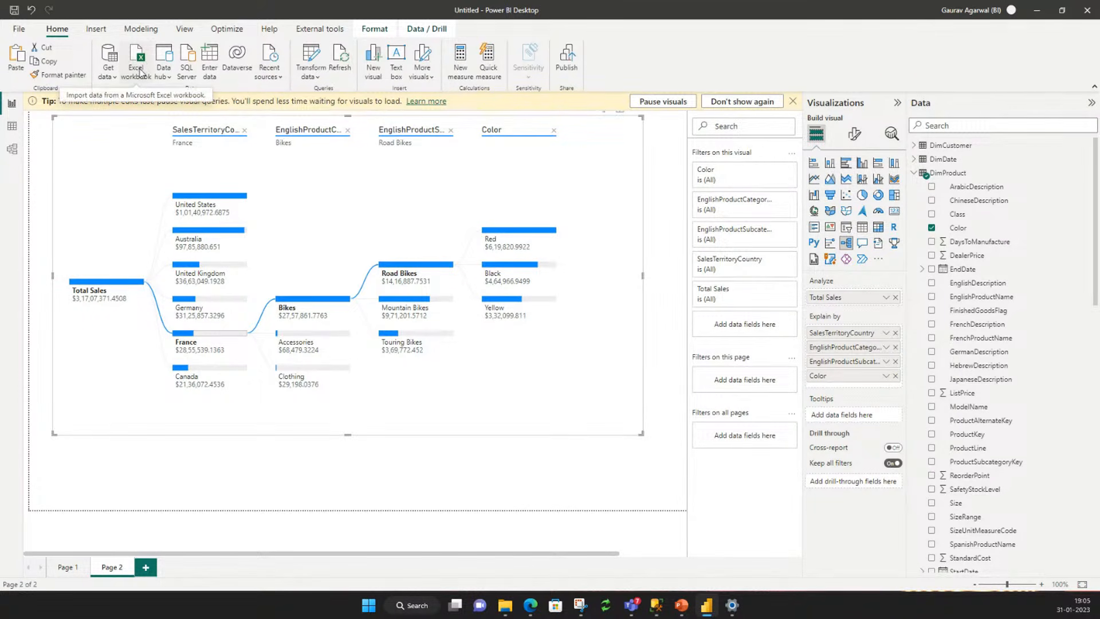
left_click(58, 573)
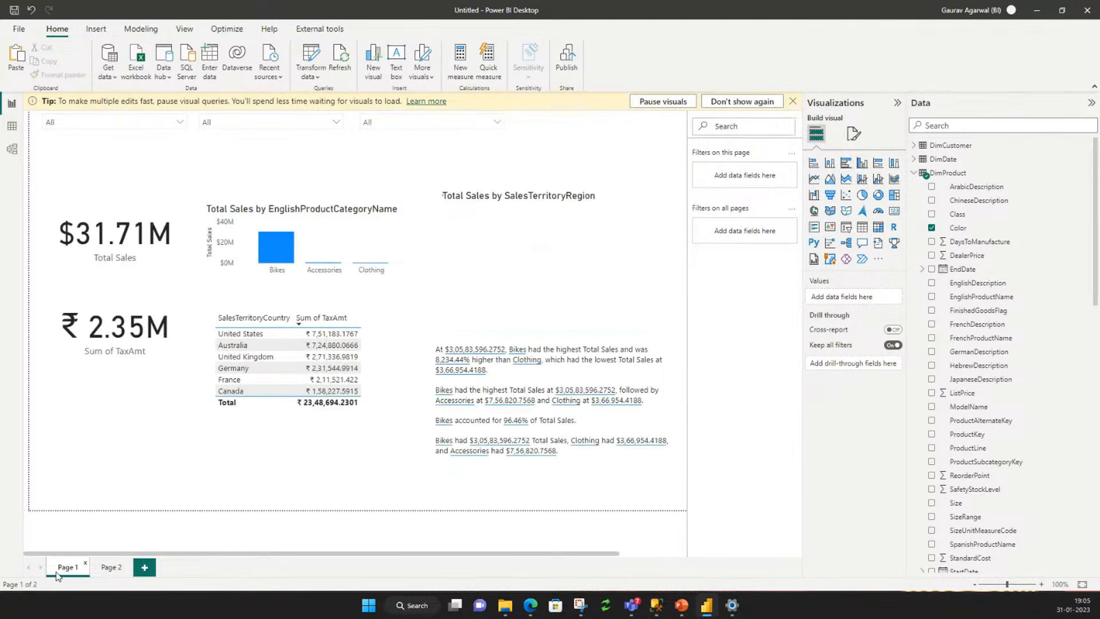